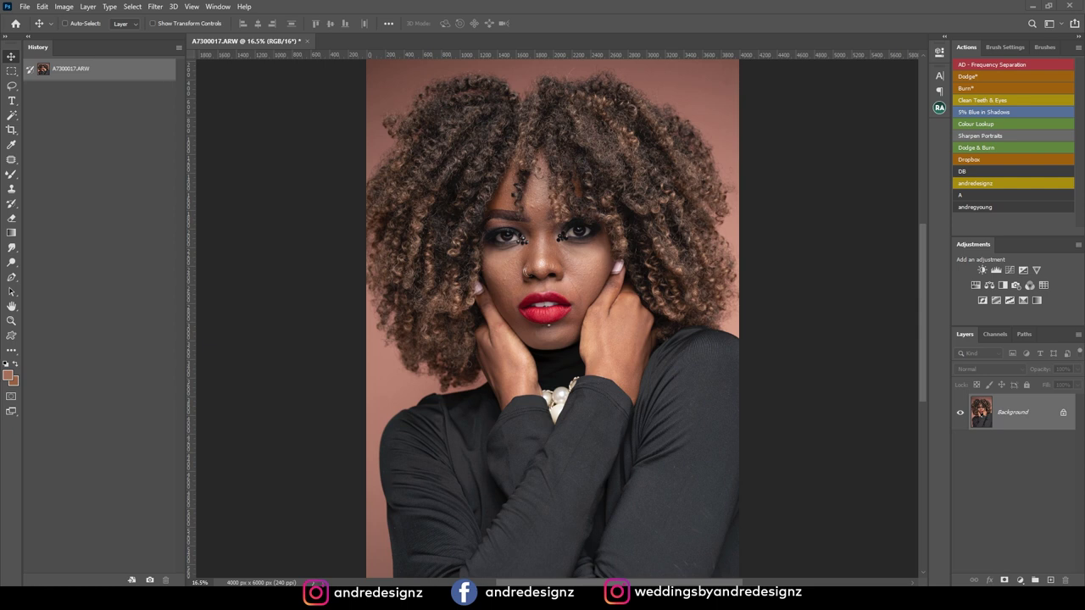
Step: Review the camera and exposure settings in the image's file information
left_click(25, 7)
mouse_move(42, 7)
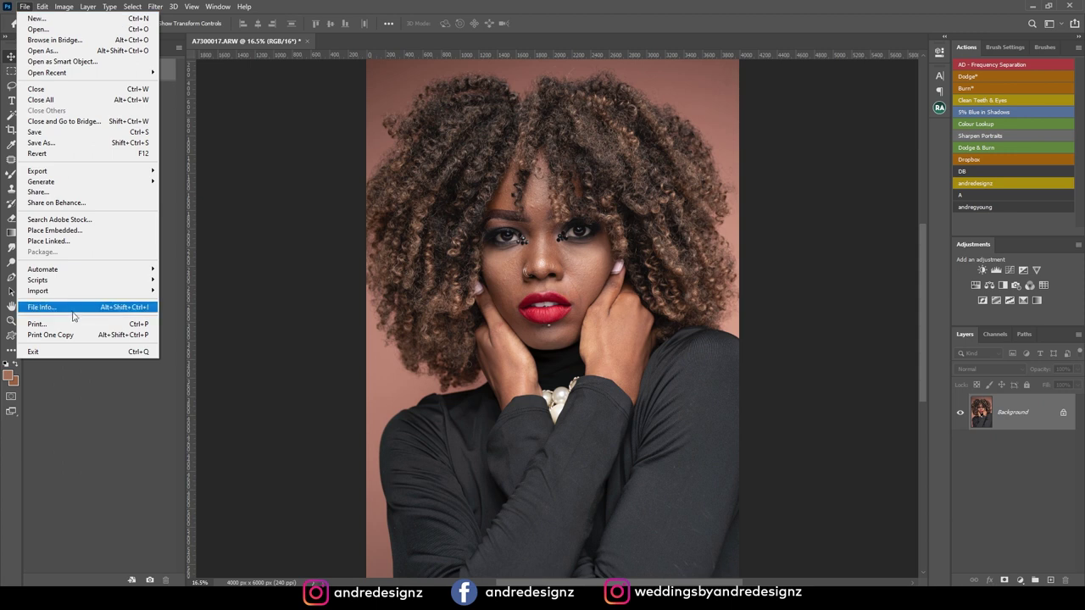
left_click(97, 308)
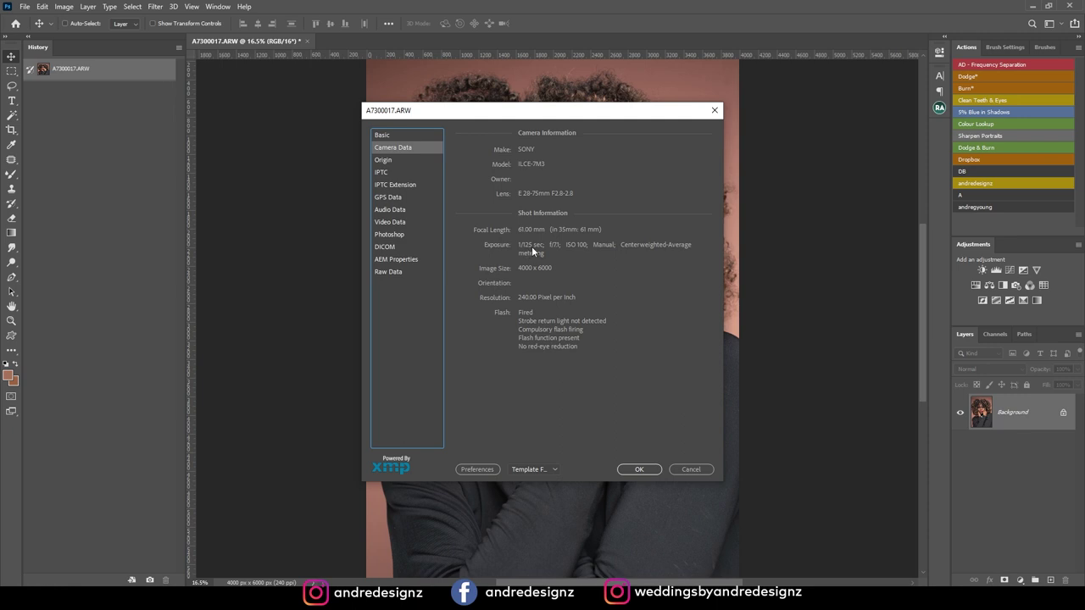
left_click(693, 470)
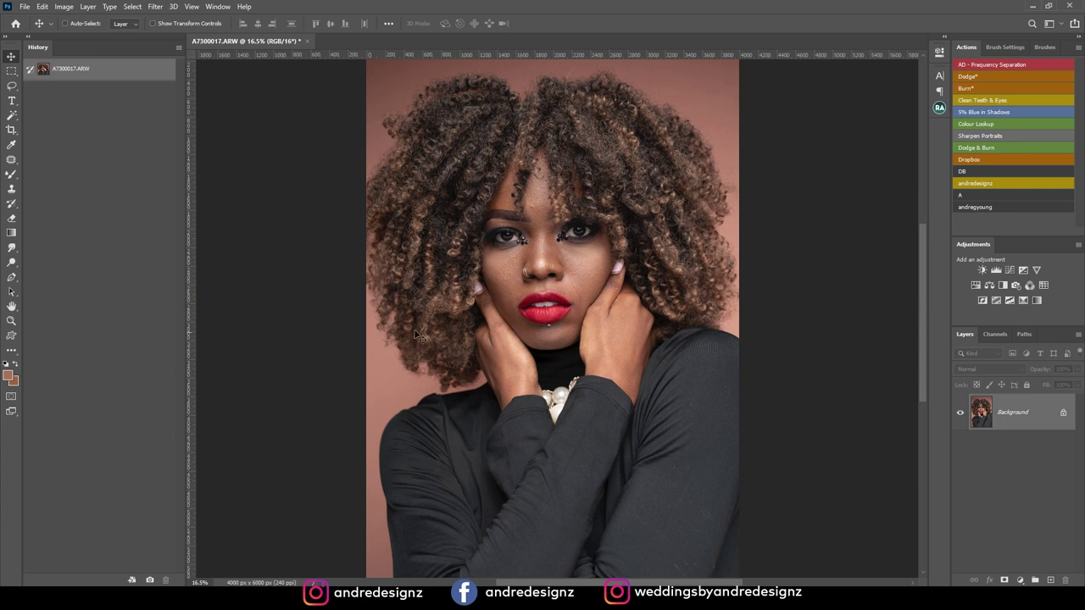
Step: Duplicate the Background layer of the portrait
scroll(585, 320, "up", 2)
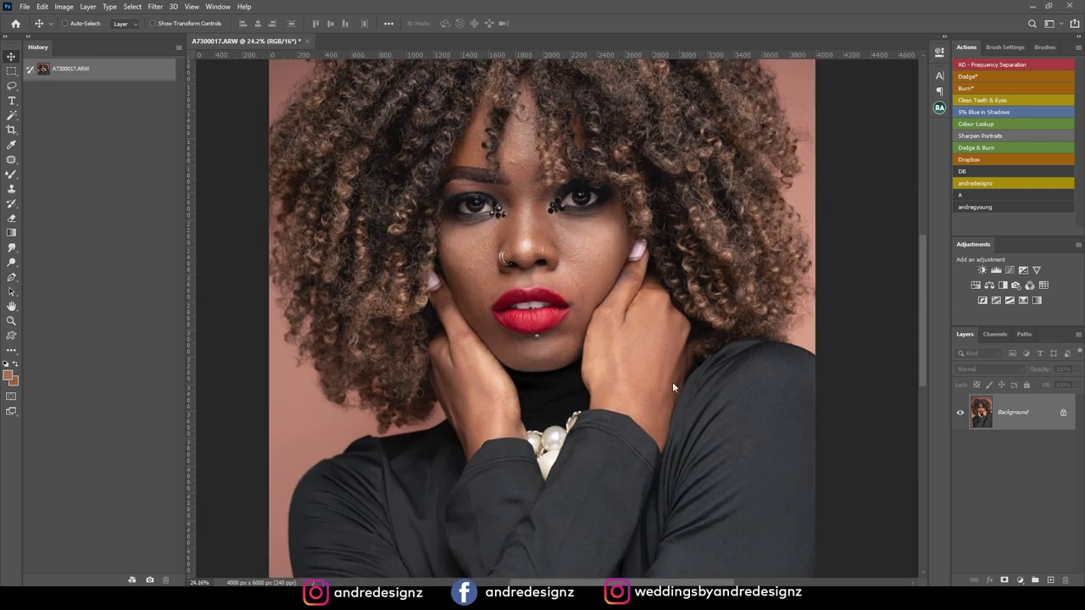
scroll(639, 386, "down", 2)
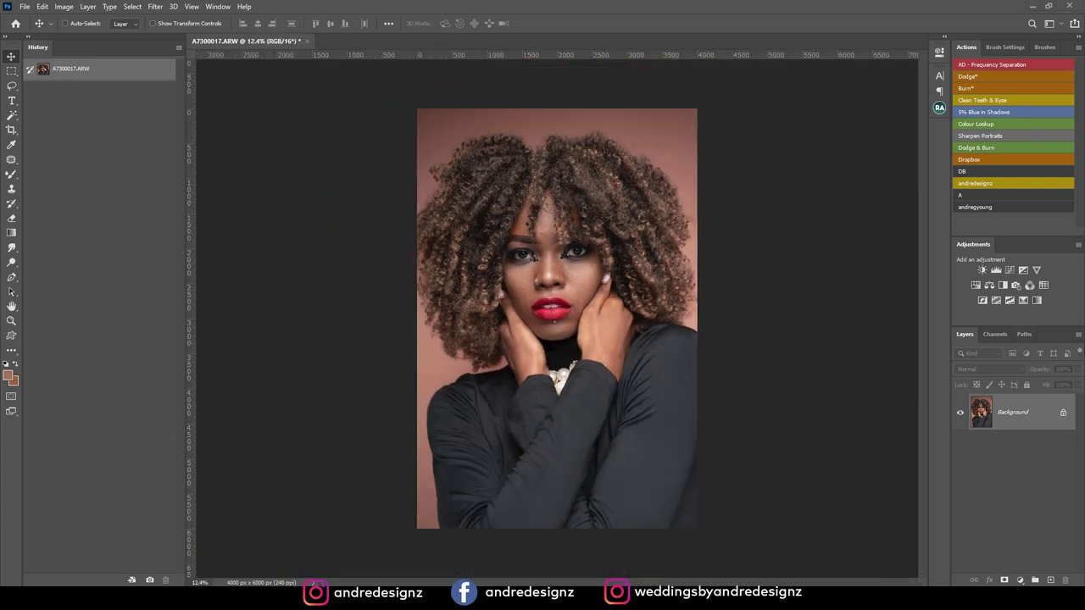
left_click_drag(1029, 415, 1051, 580)
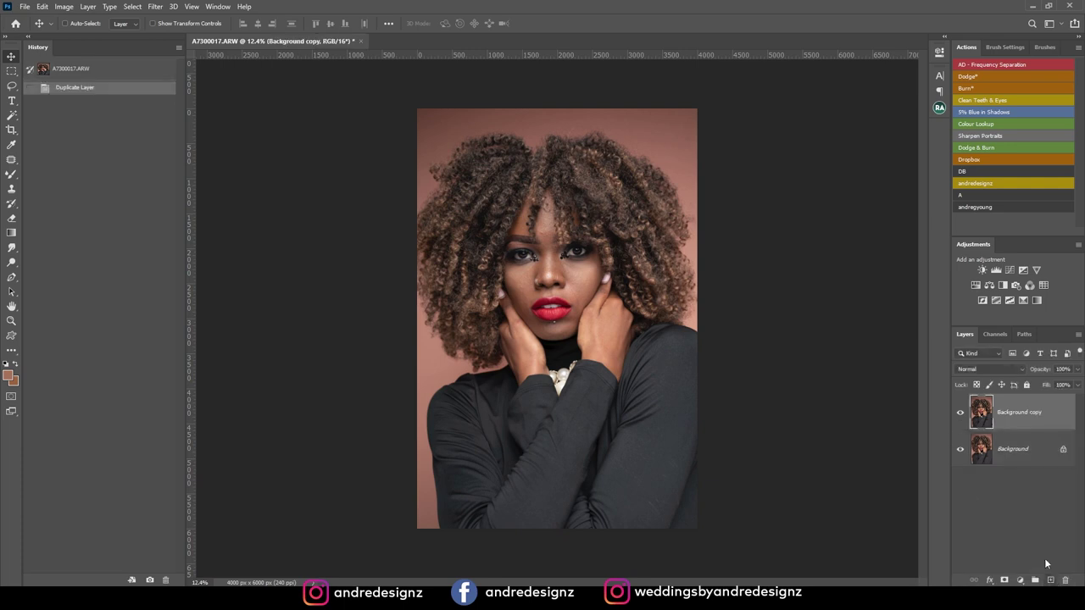
Step: Crop the portrait to the 4:5 (8:10) ratio, shifting the image down in the frame to keep space above the hair
left_click(12, 132)
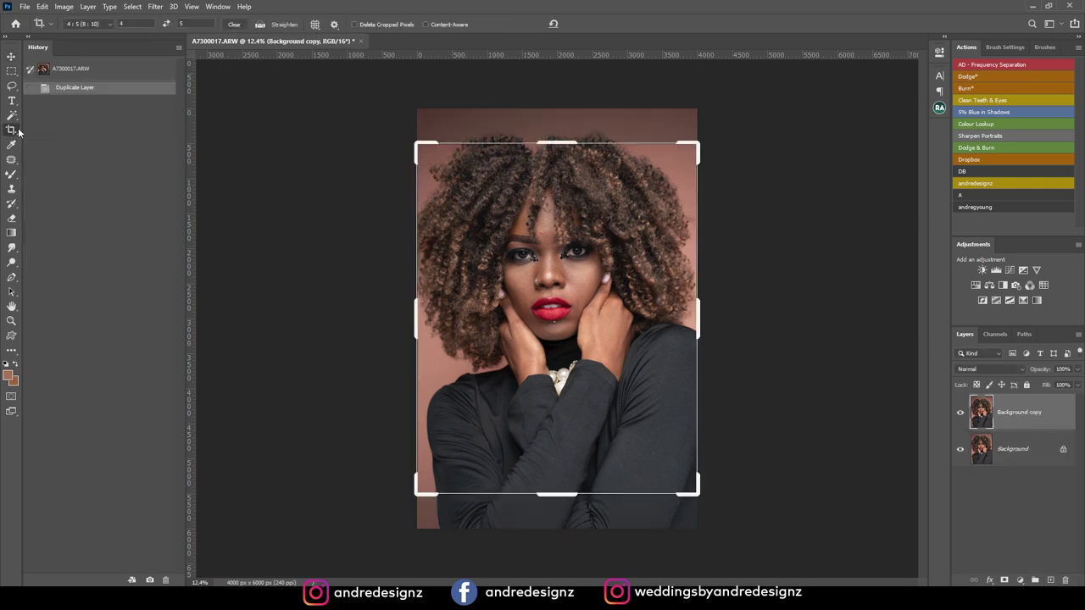
left_click(94, 26)
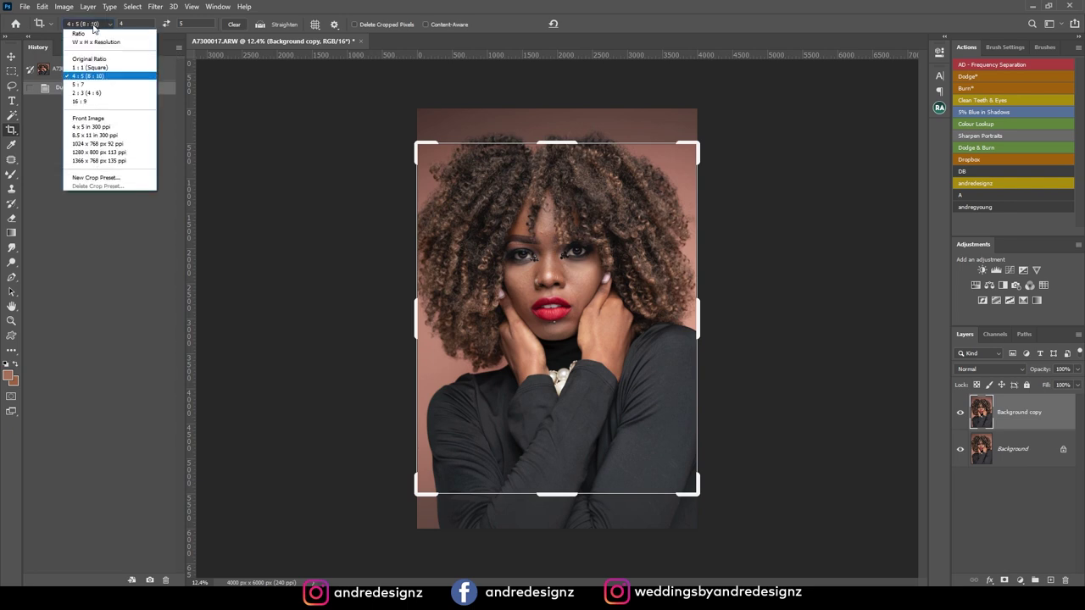
left_click(107, 81)
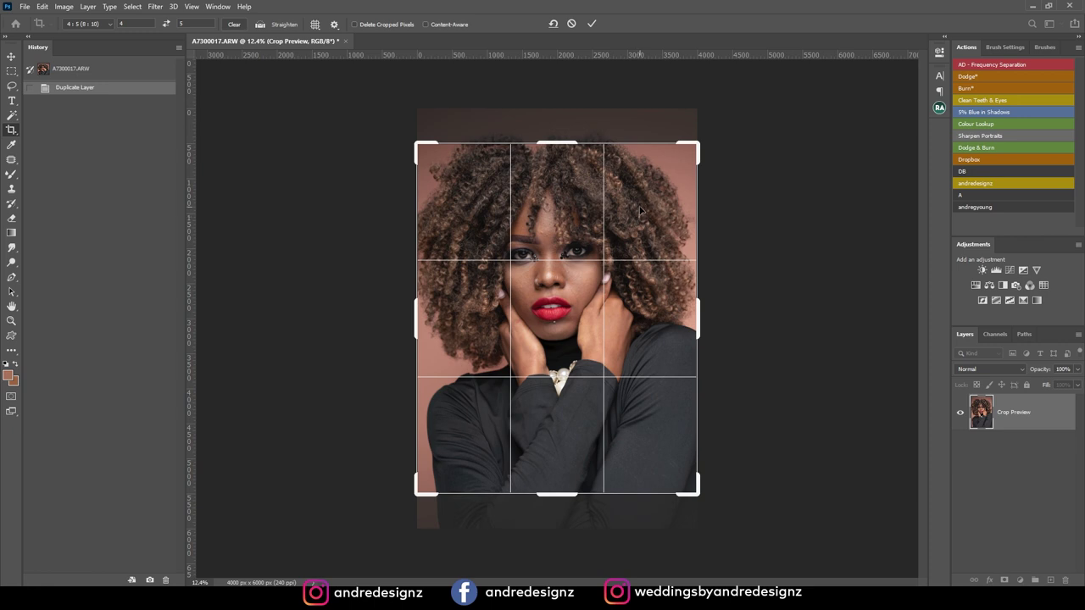
key("Down")
key("Down")
key("Down")
key("Down")
key("Down")
key("Down")
key("Down")
key("Down")
key("Down")
key("Down")
key("Down")
key("Down")
key("Down")
key("Down")
key("Down")
key("Down")
key("Down")
key("Down")
key("Down")
key("Down")
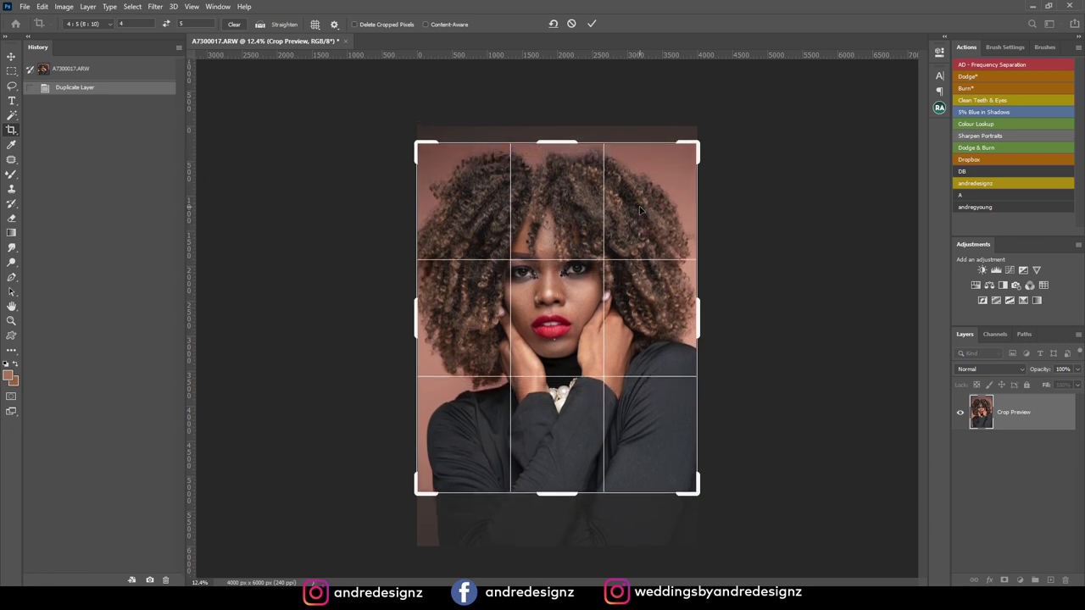
key("Return")
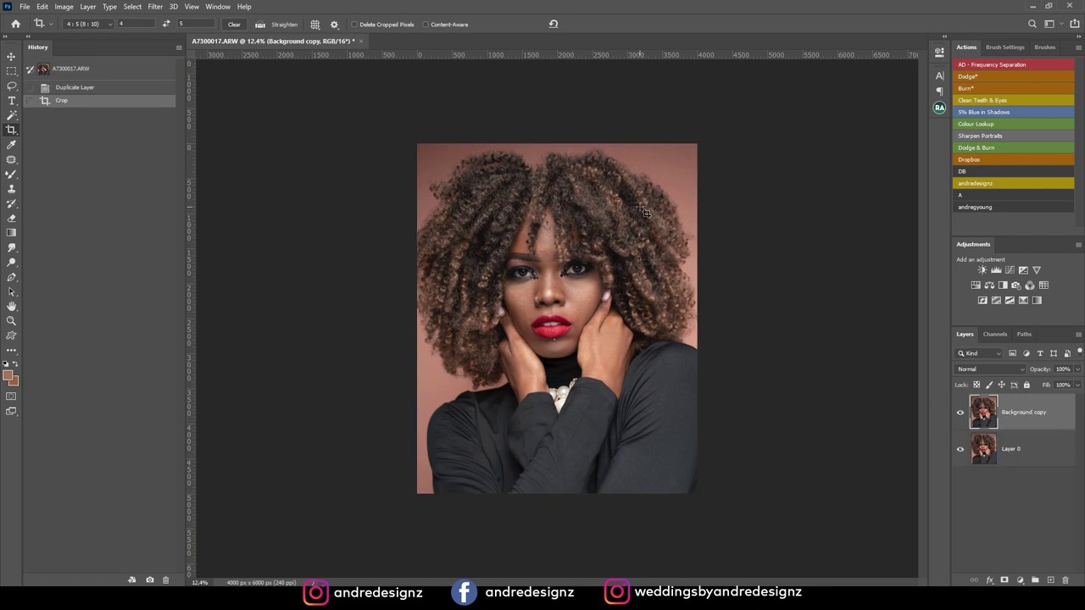
Step: Convert the Background copy layer into the locked Background and make Layer 0 the active layer
key("alt+l")
key("n")
key("b")
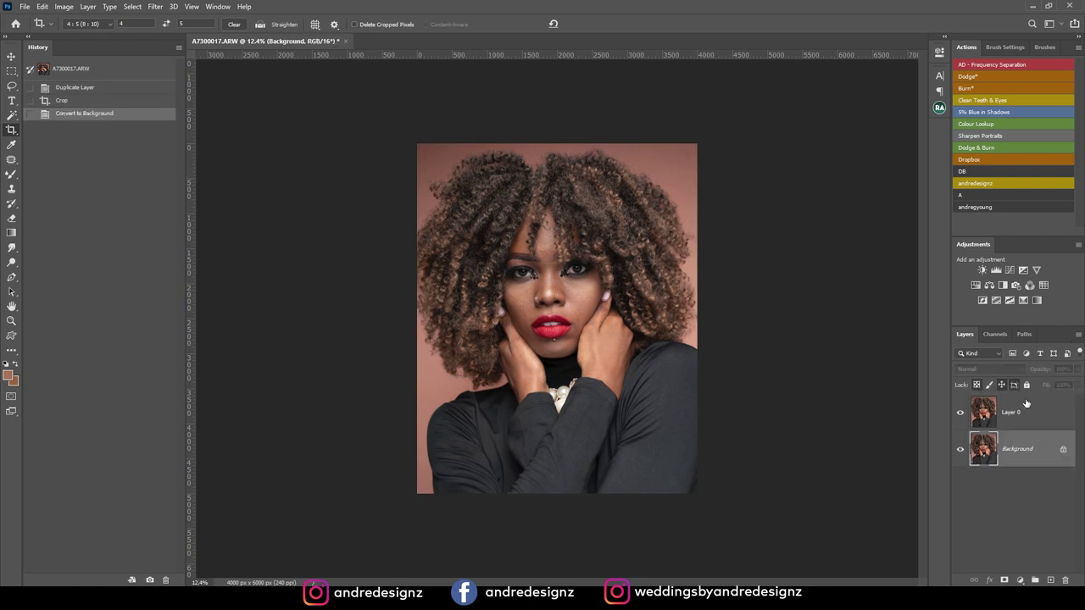
left_click(1059, 411)
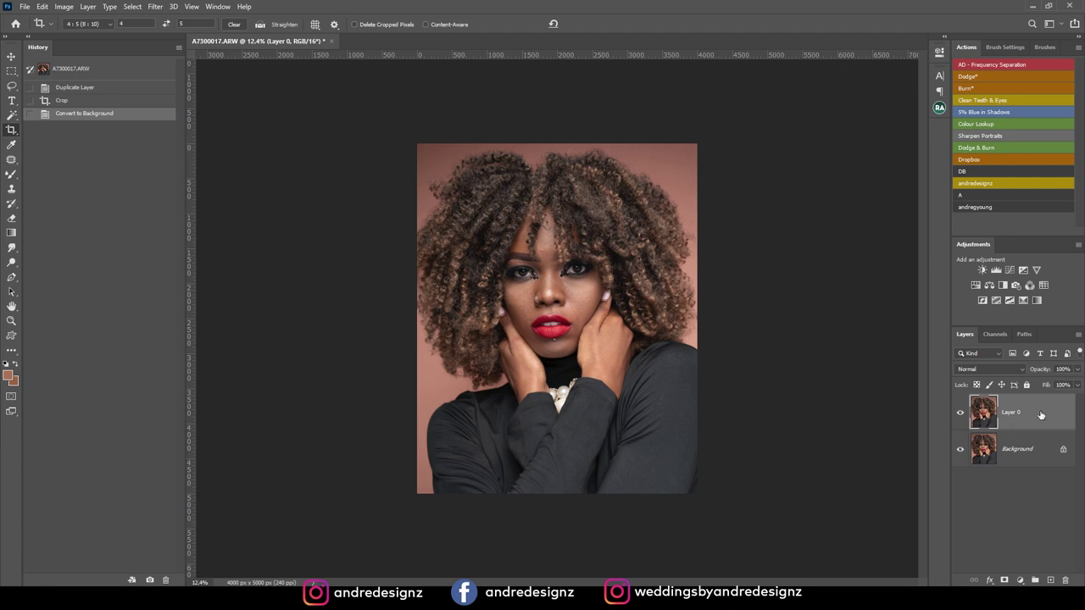
Step: Try to heal a blemish on the forehead with the Healing Brush Tool
key("ctrl+0")
scroll(585, 239, "up", 5)
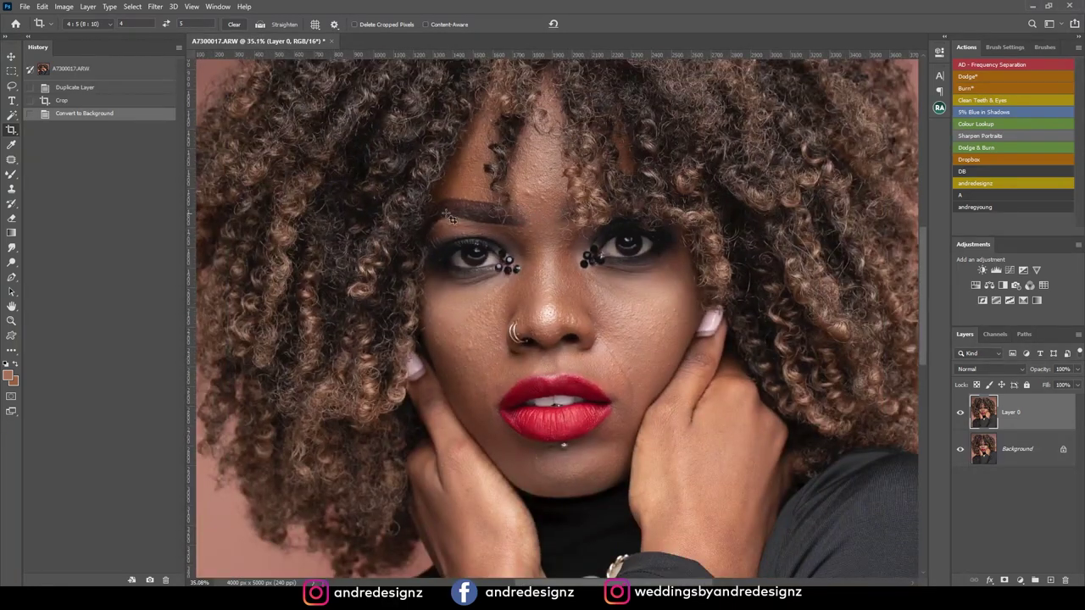
left_click(14, 161)
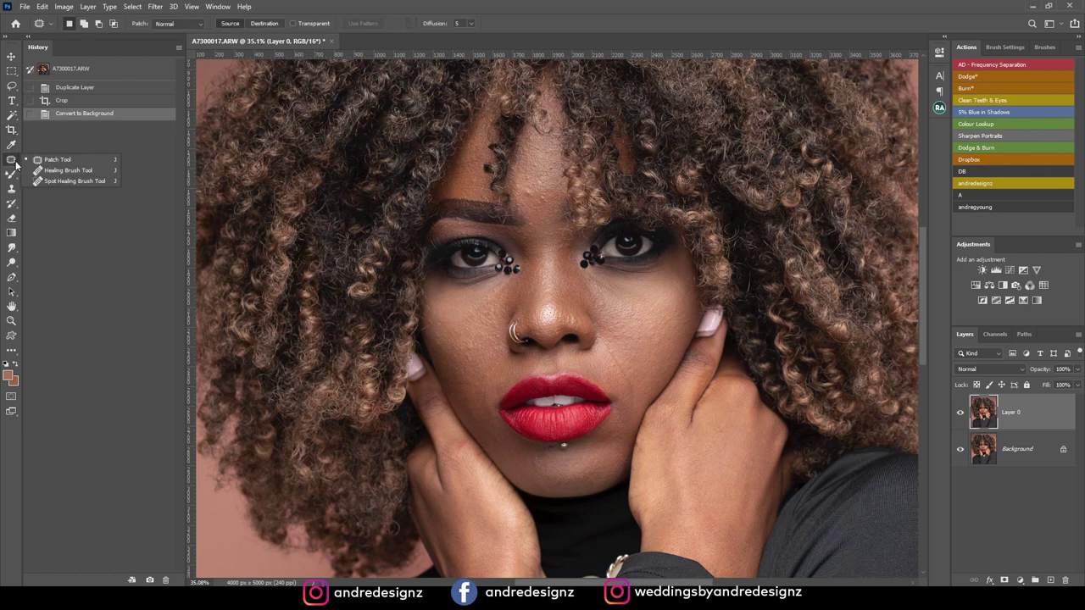
left_click(66, 174)
left_click(538, 198)
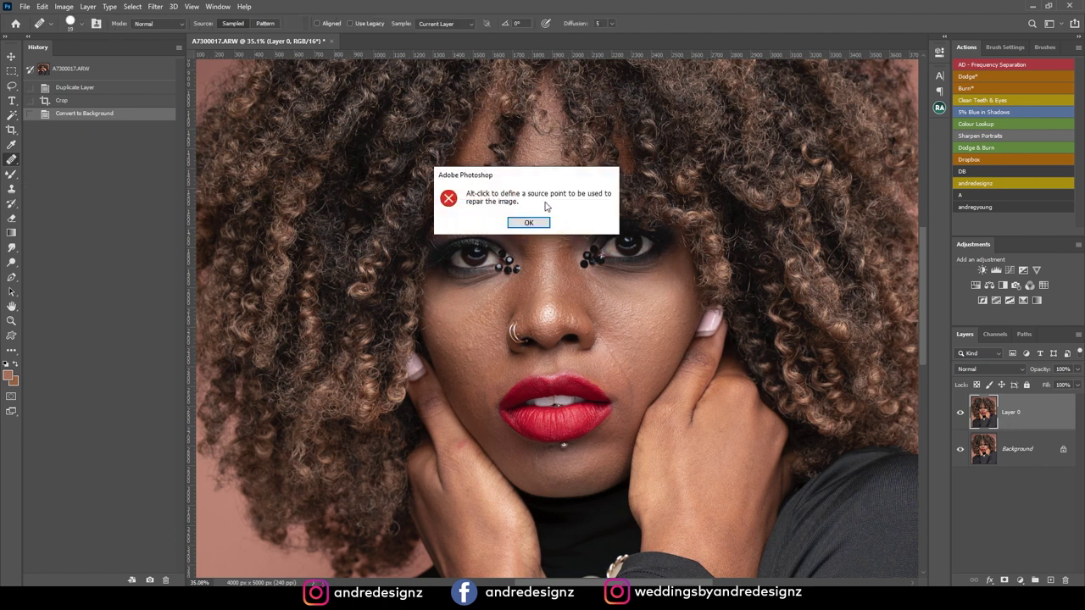
left_click(531, 221)
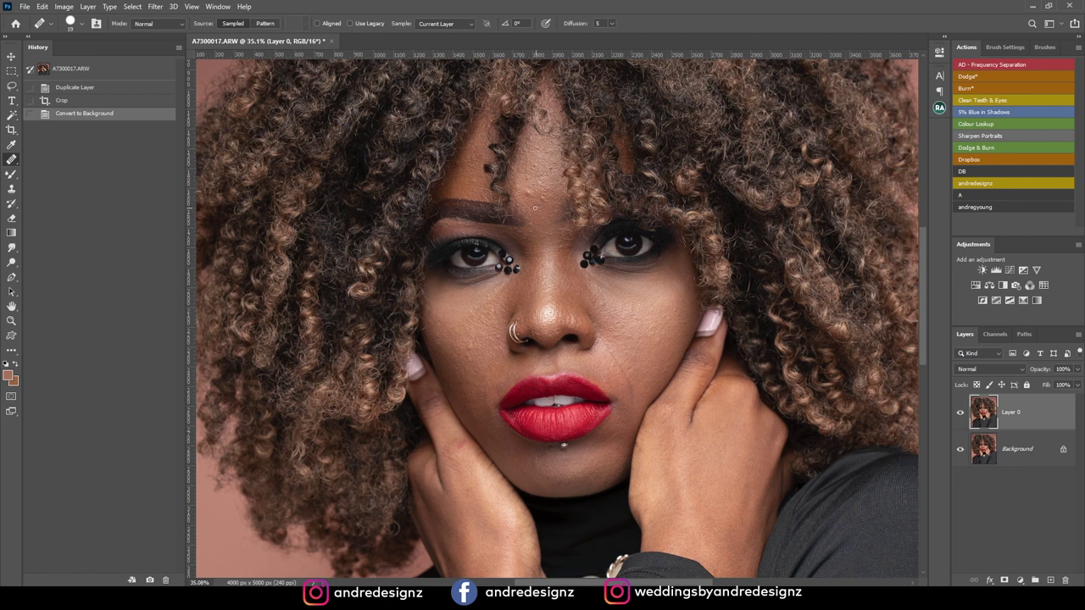
Step: Switch to the Spot Healing Brush Tool and remove two blemishes from the middle of the forehead on Layer 0
right_click(14, 164)
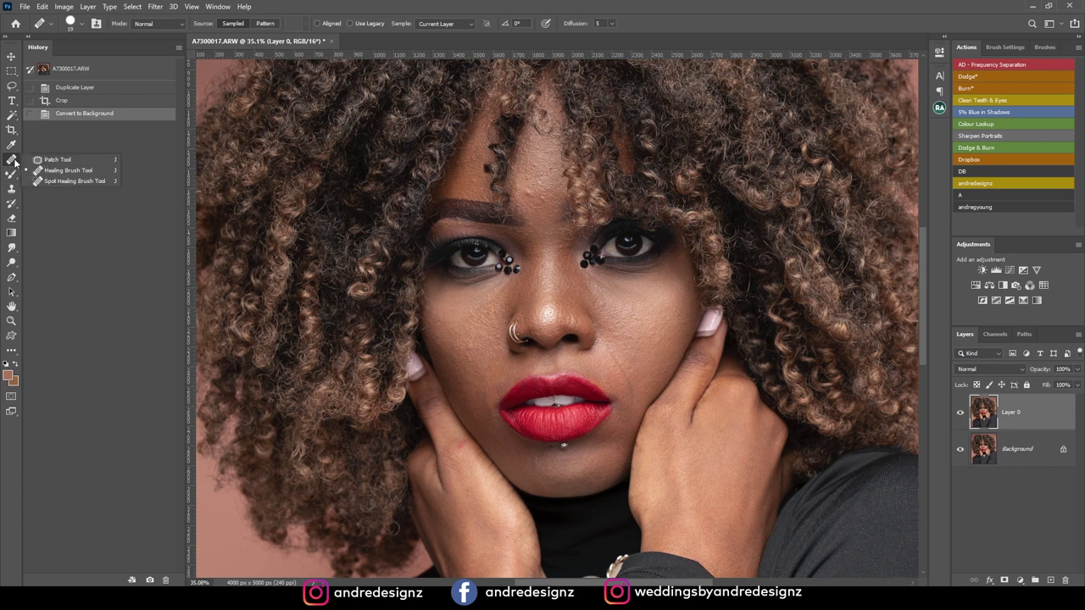
left_click(73, 181)
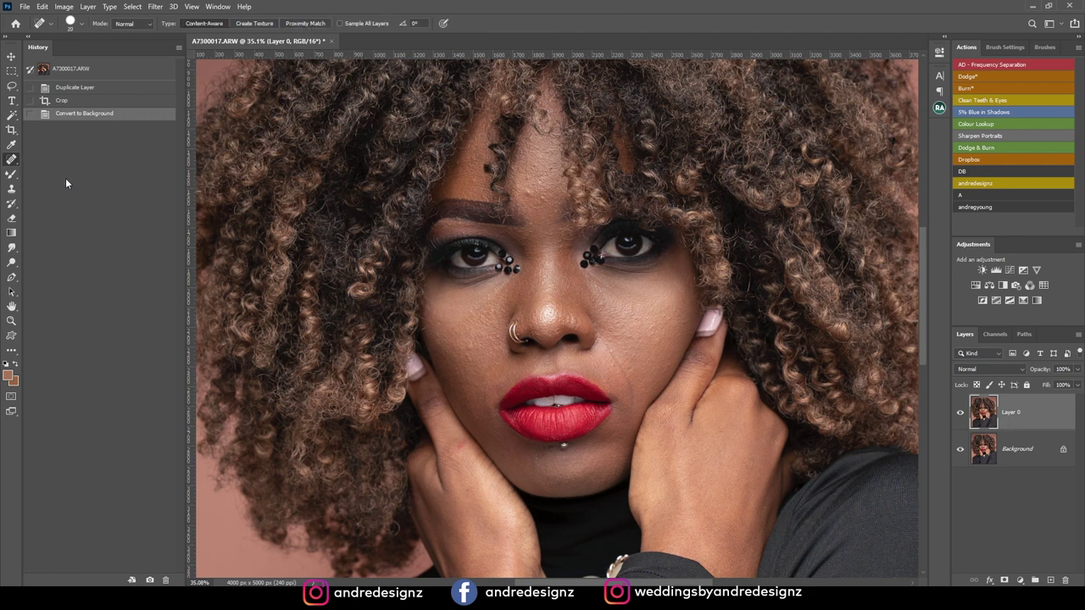
right_click(11, 162)
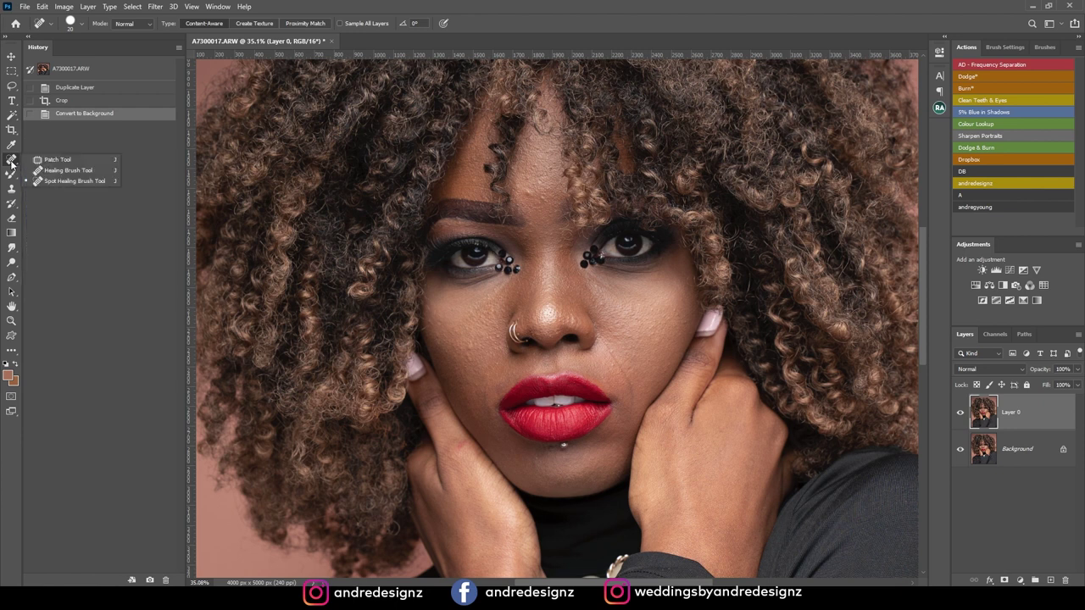
left_click(79, 179)
scroll(555, 261, "up", 6)
scroll(555, 260, "down", 7)
mouse_move(549, 194)
left_mouse_down()
mouse_move(540, 263)
mouse_move(516, 270)
left_mouse_up()
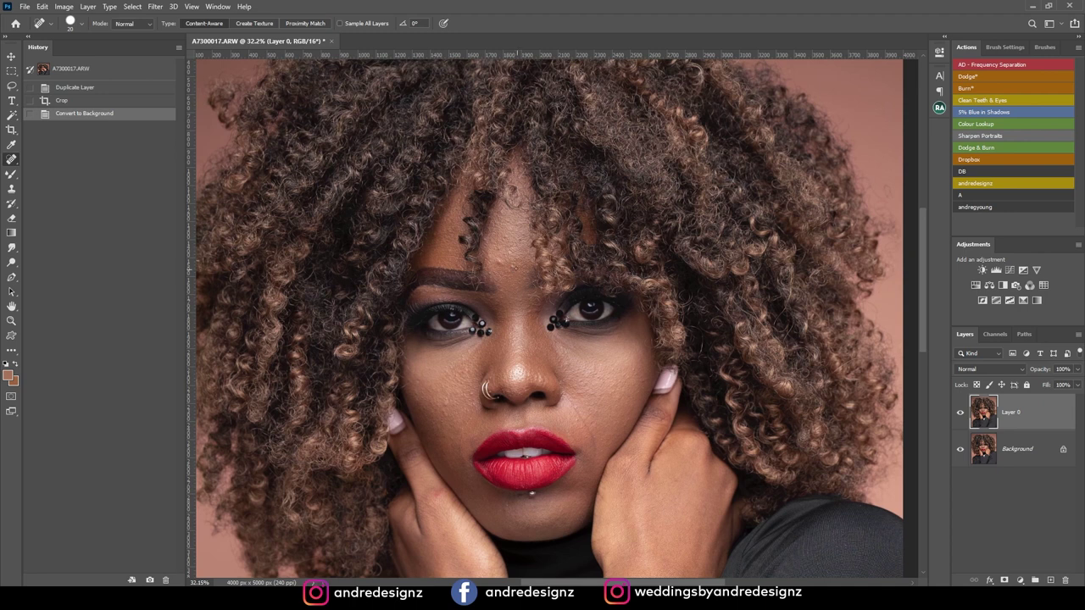
left_click(512, 268)
left_click(524, 271)
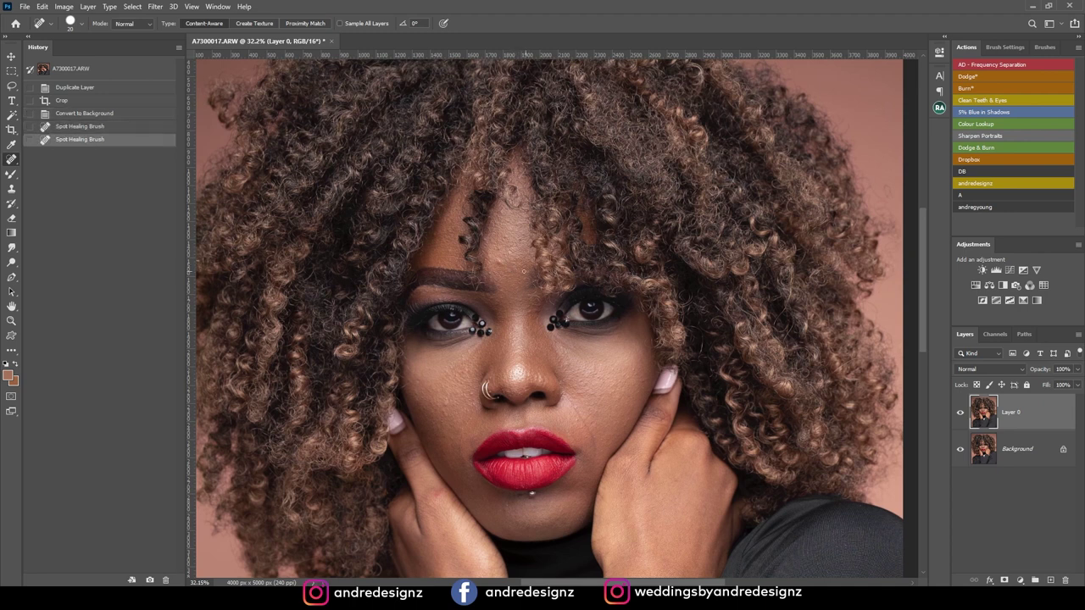
Step: Reduce the brush size and spot-heal the small bumps in the centre of the forehead
key("bracketleft")
key("ctrl+plus")
key("ctrl+plus")
key("ctrl+plus")
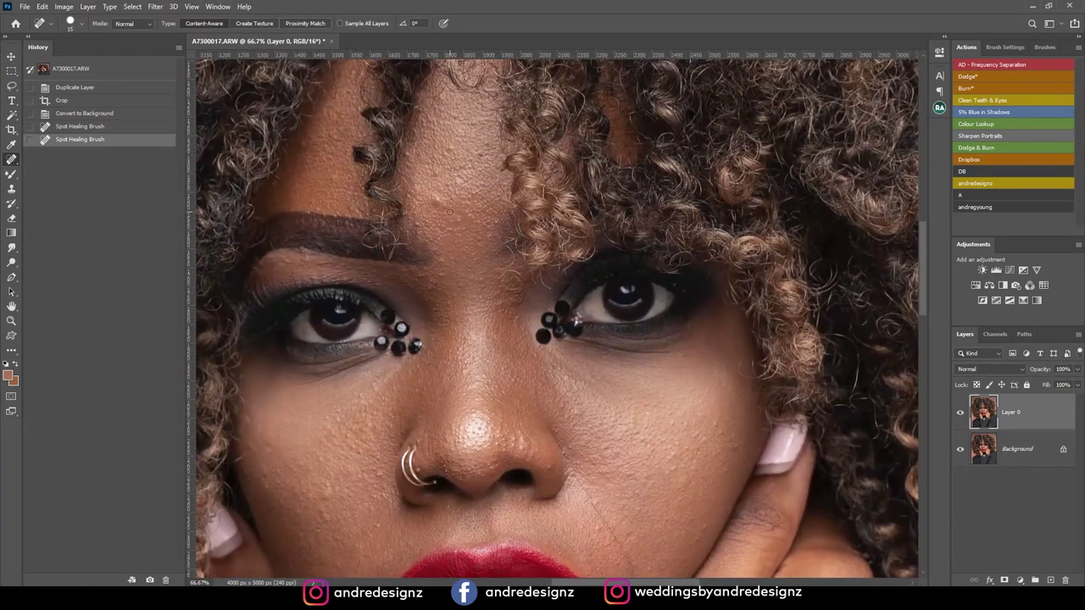
left_click(481, 153)
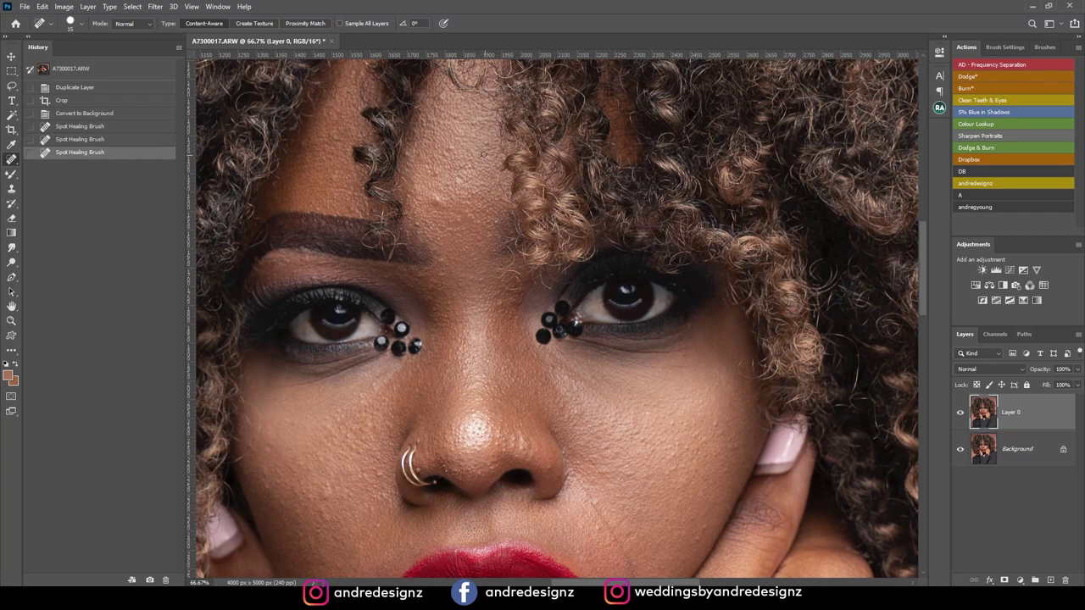
left_click(450, 149)
left_click(450, 150)
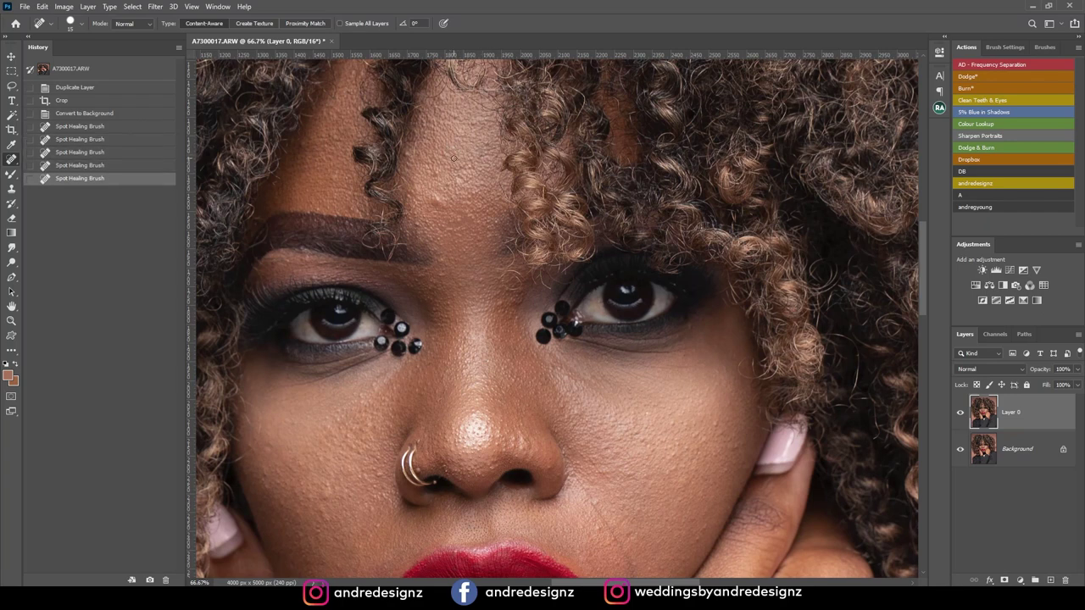
left_click(475, 164)
left_click(469, 167)
left_click(464, 166)
left_click(465, 180)
left_click(465, 183)
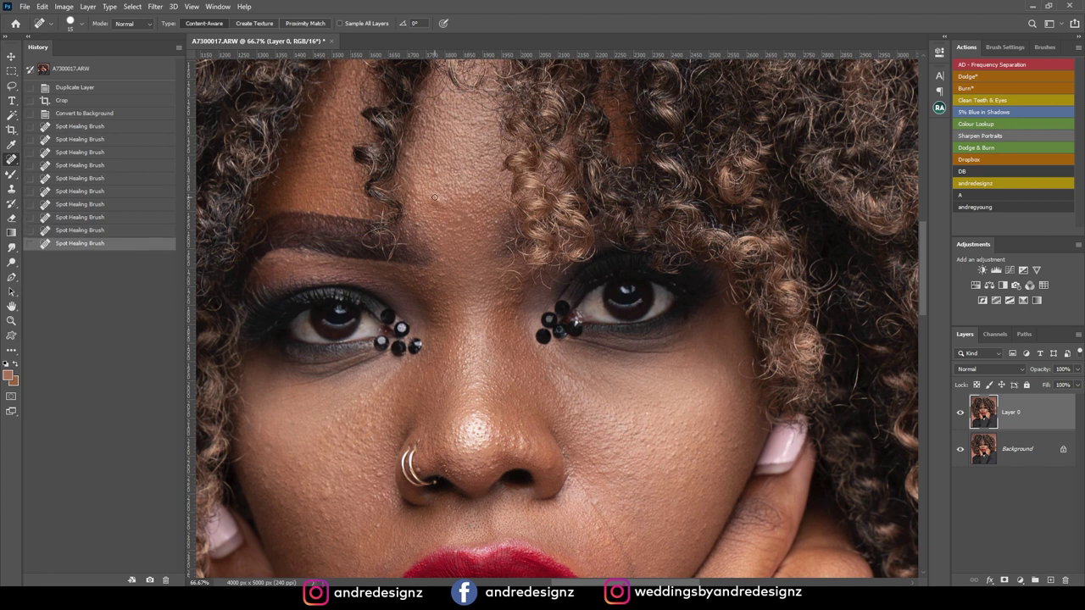
Step: Spot-heal the bumps just above and between the eyebrows and along the forehead's edge by the hanging curl
left_click(442, 201)
left_click(457, 222)
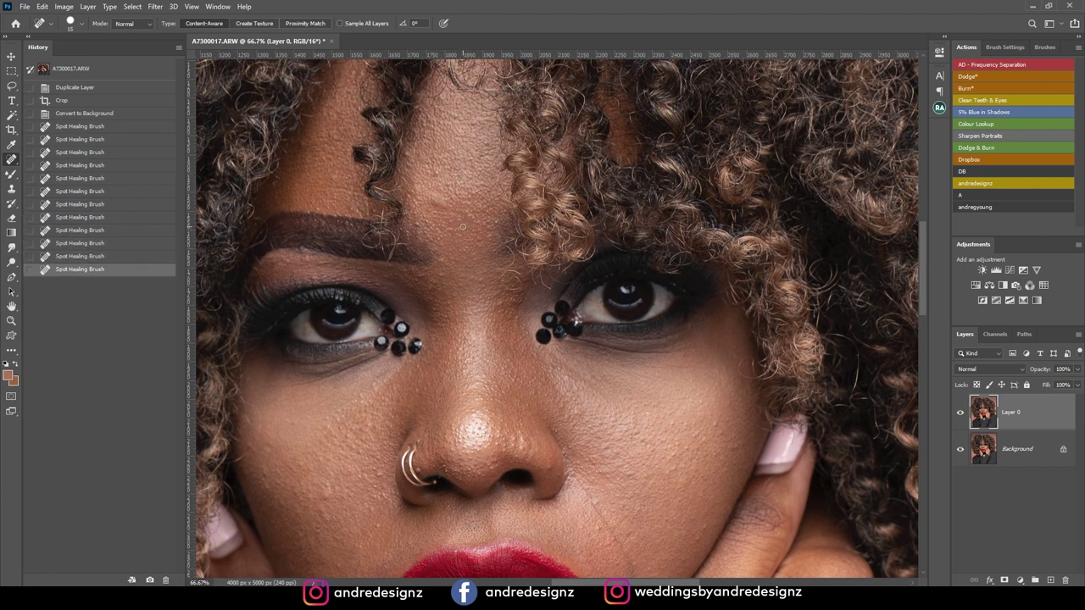
left_click(463, 231)
left_click(417, 222)
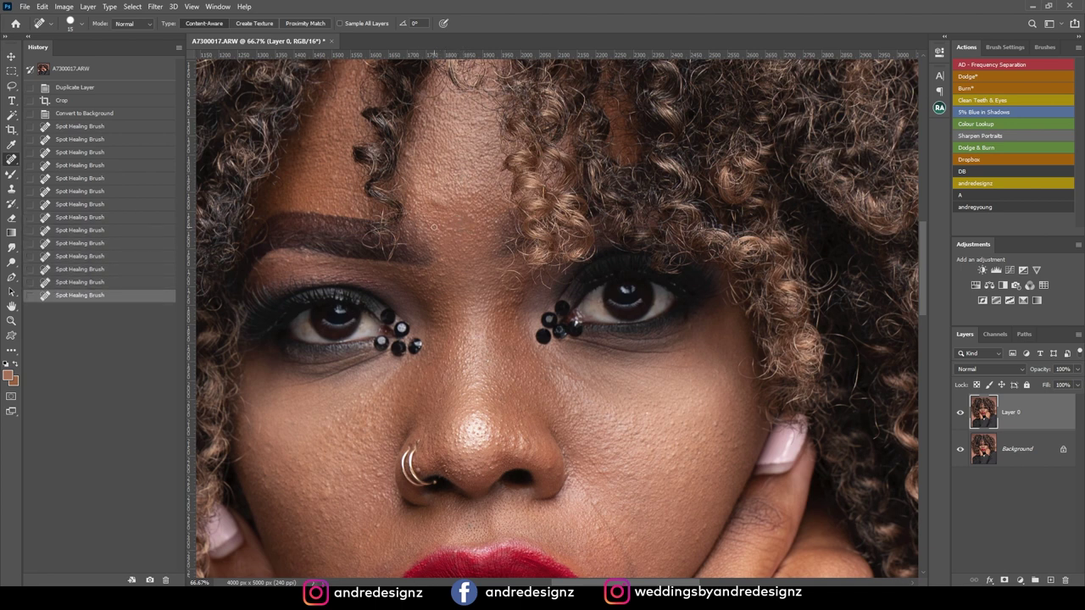
left_click(438, 172)
left_click(409, 154)
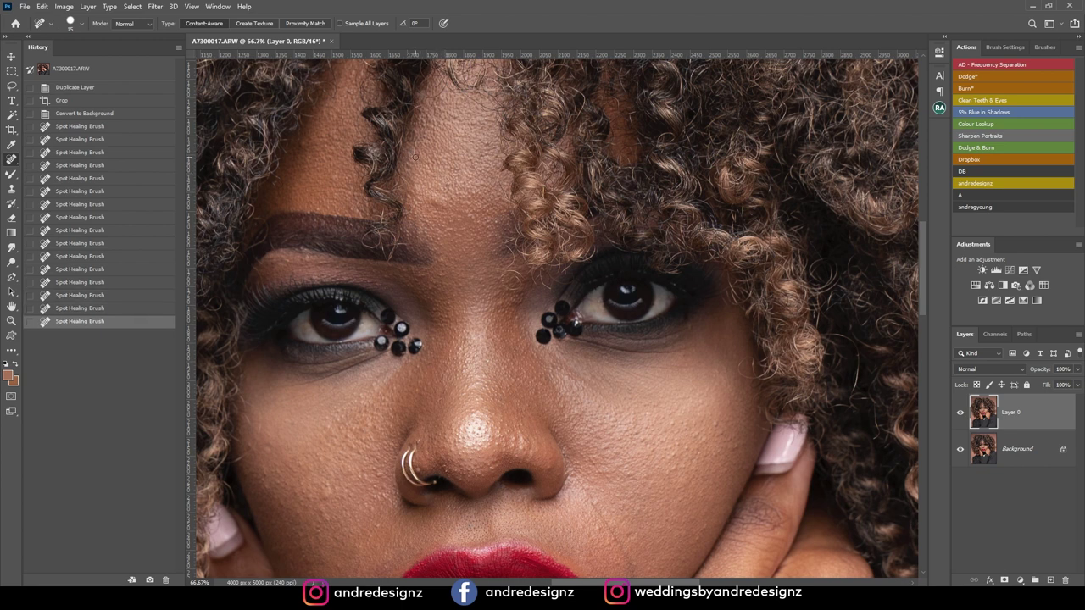
Step: Spot-heal the blemishes on the forehead skin on both sides of the hanging curl and near the hairline
left_click(305, 138)
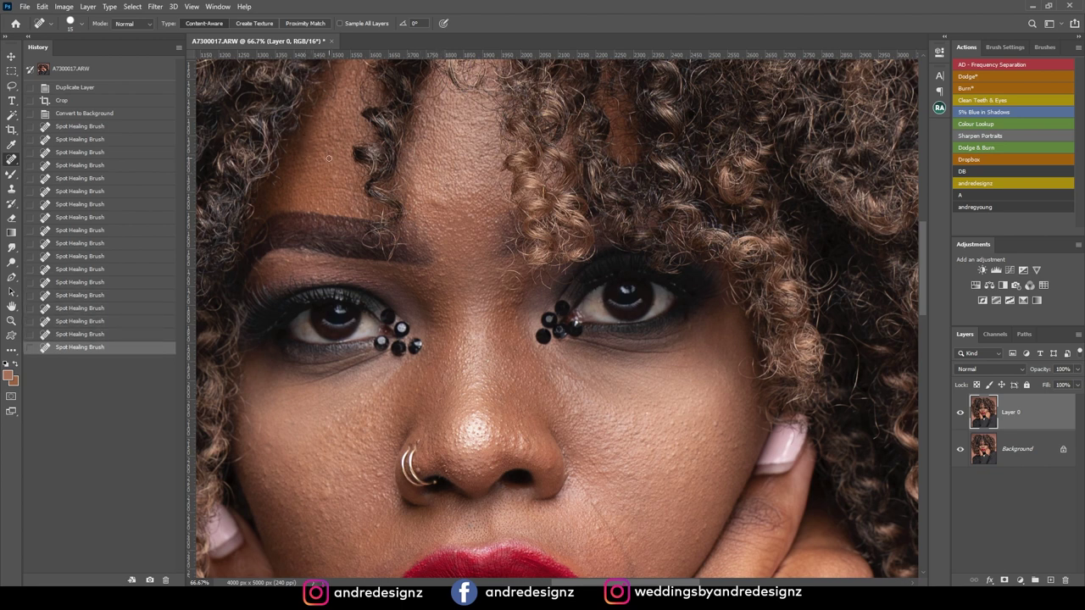
left_click(348, 92)
left_click(412, 195)
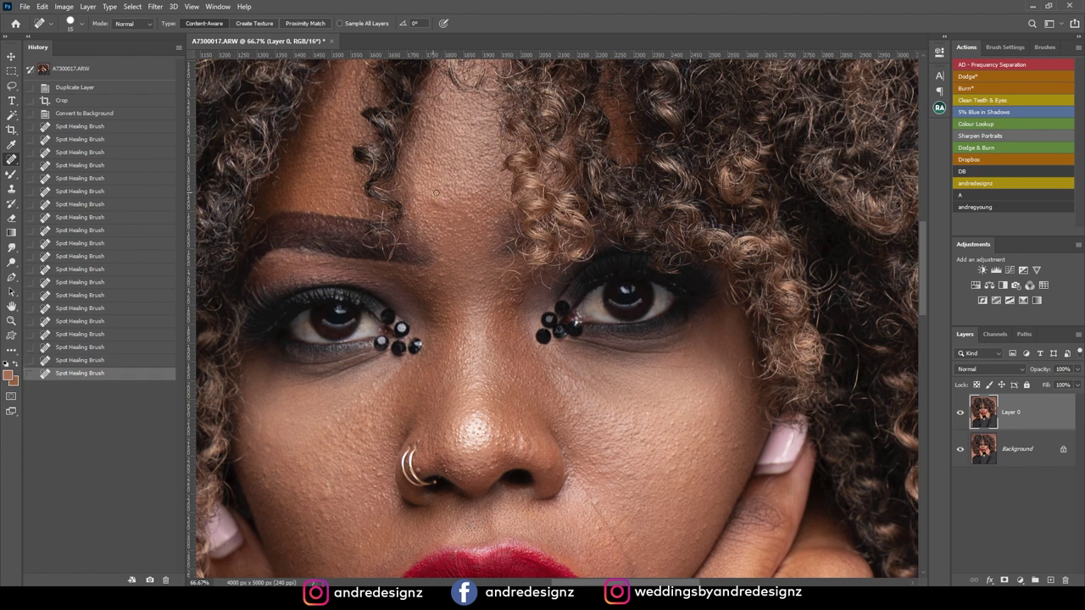
left_click(475, 122)
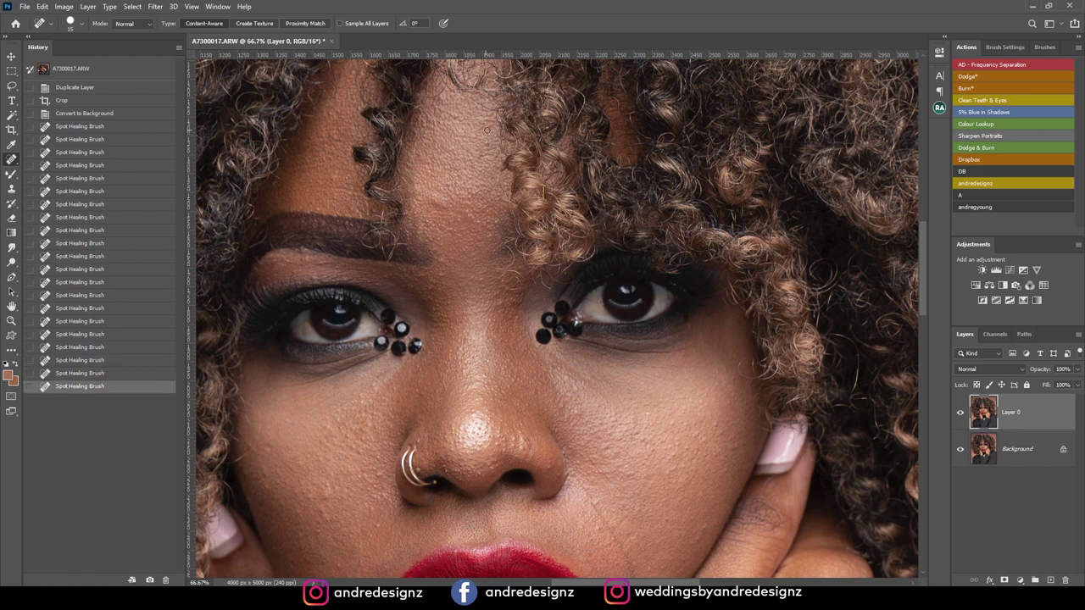
left_click(445, 109)
left_click(489, 144)
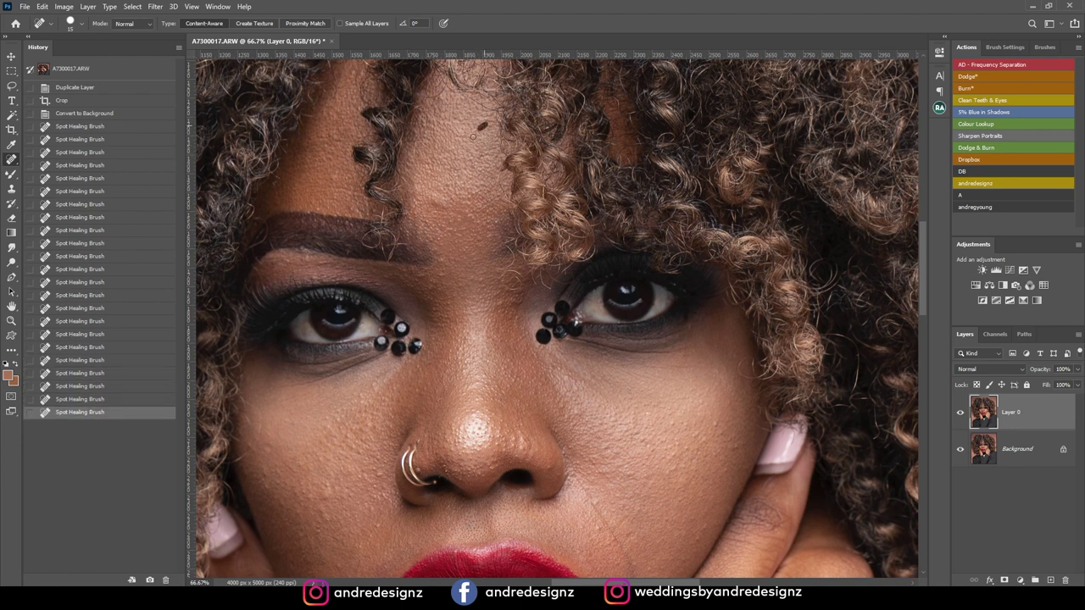
left_click(481, 128)
left_click(472, 126)
Step: Spot-heal the remaining bumps on the lower forehead above the bridge of the nose
left_click_drag(446, 218, 512, 128)
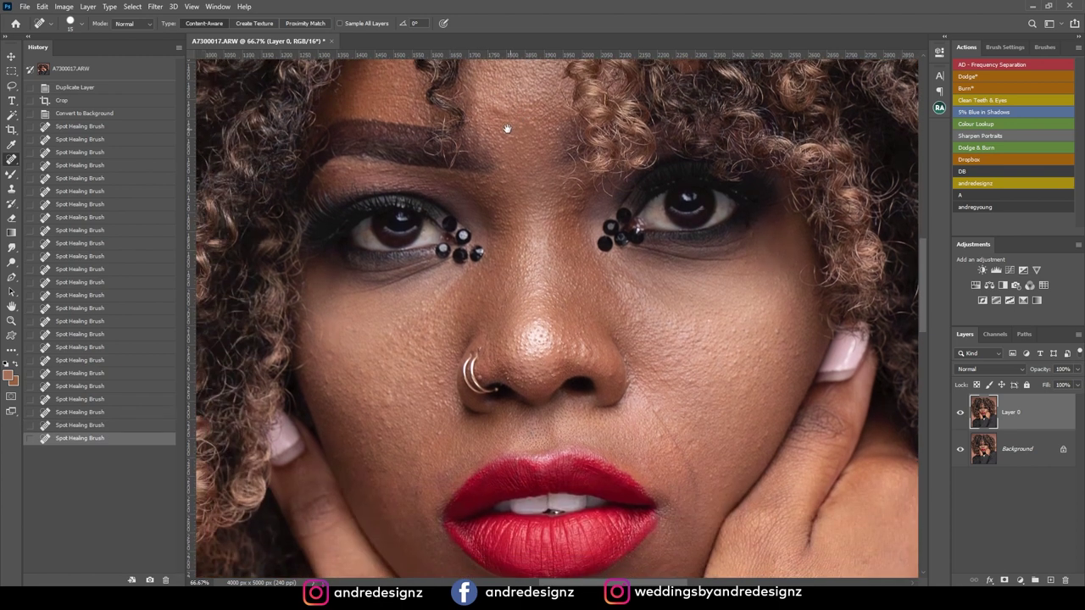
left_click(497, 110)
left_click(508, 92)
left_click_drag(525, 193, 522, 86)
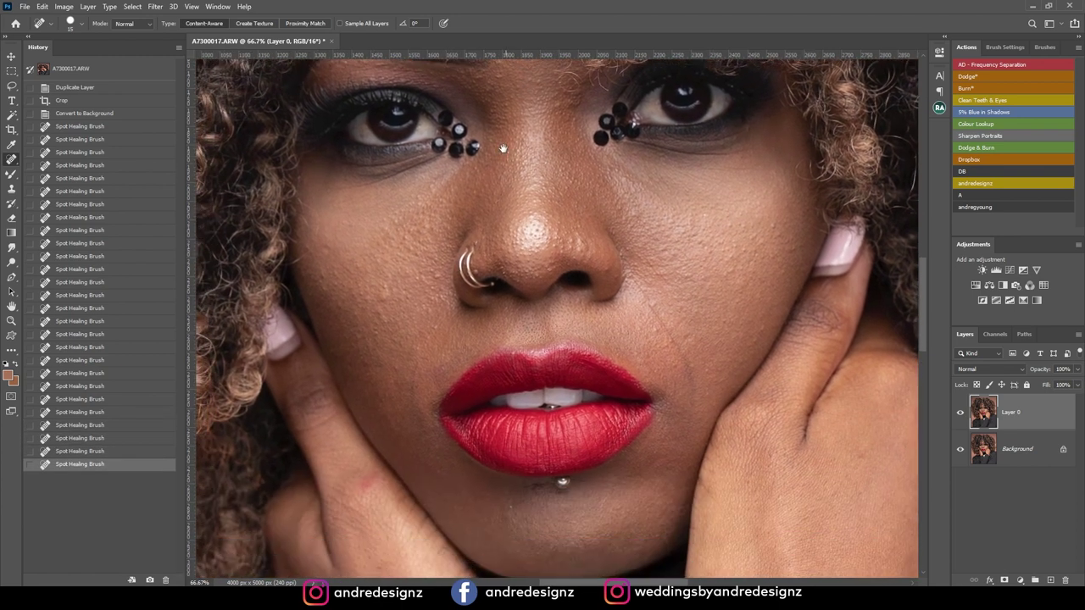
Step: Spot-heal the bumps in the middle of the cheek on the nose-ring side and below the gems at the eye's inner corner
left_click(383, 304)
left_click(382, 308)
left_click(386, 288)
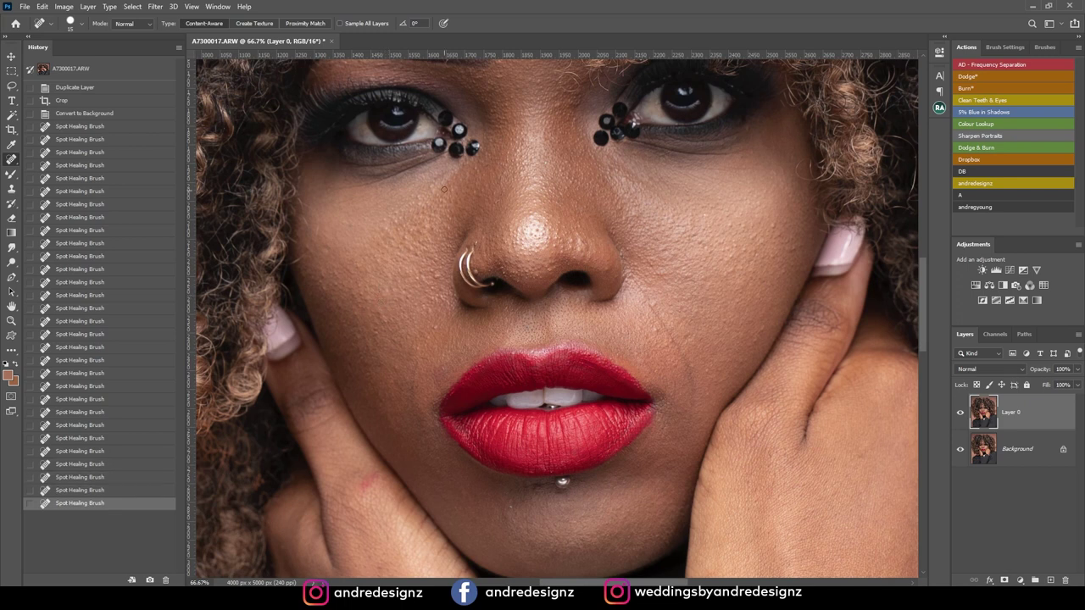
left_click(436, 185)
left_click(426, 198)
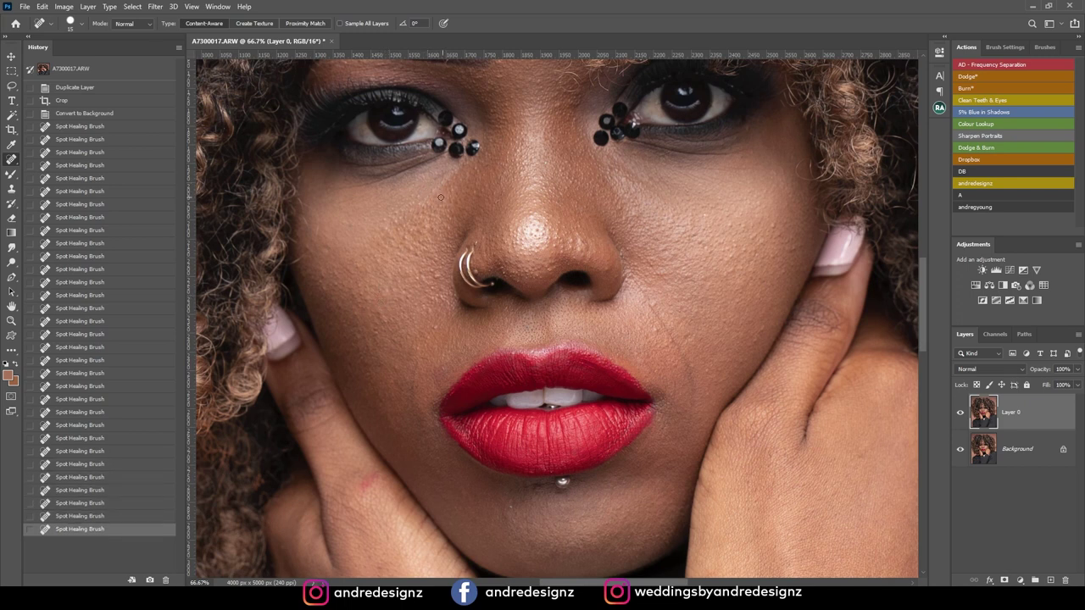
left_click(437, 202)
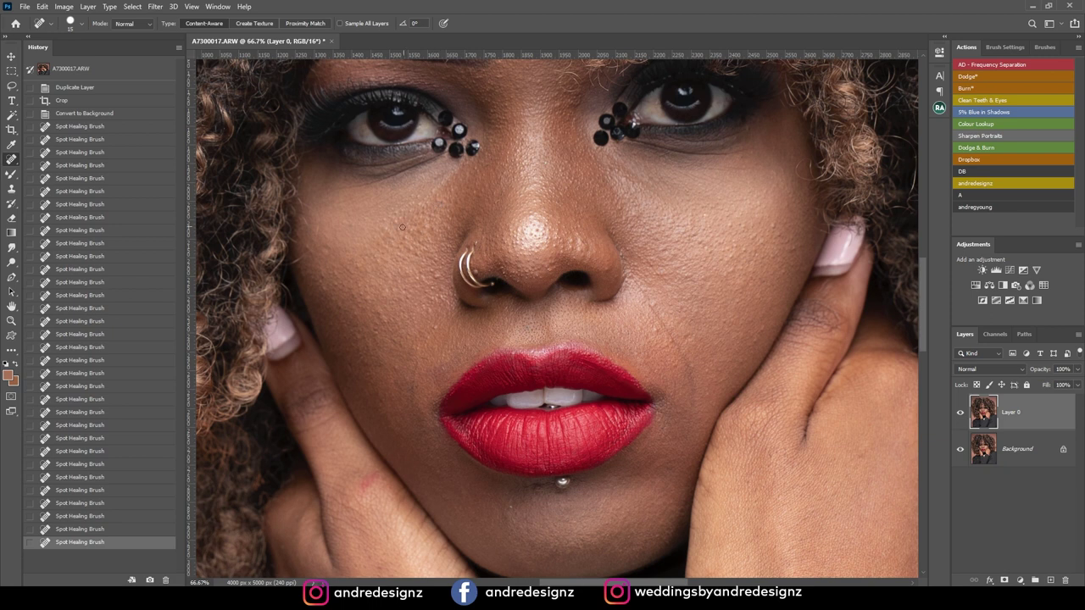
Step: Spot-heal the blemishes on the outer edge and lower part of the nose-ring-side cheek
left_click(325, 275)
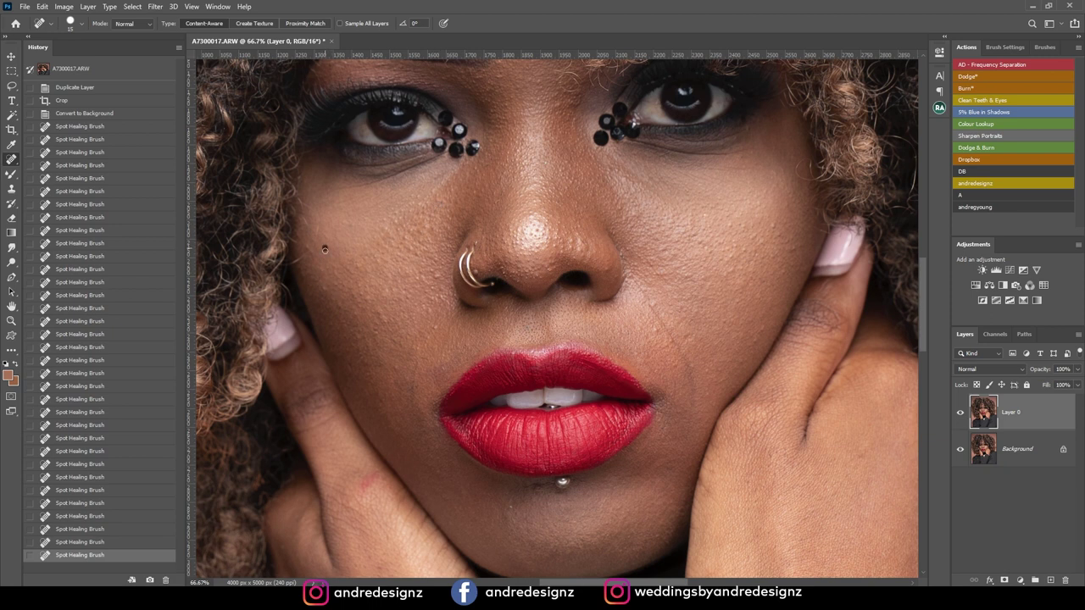
left_click(346, 292)
left_click(321, 289)
left_click(392, 325)
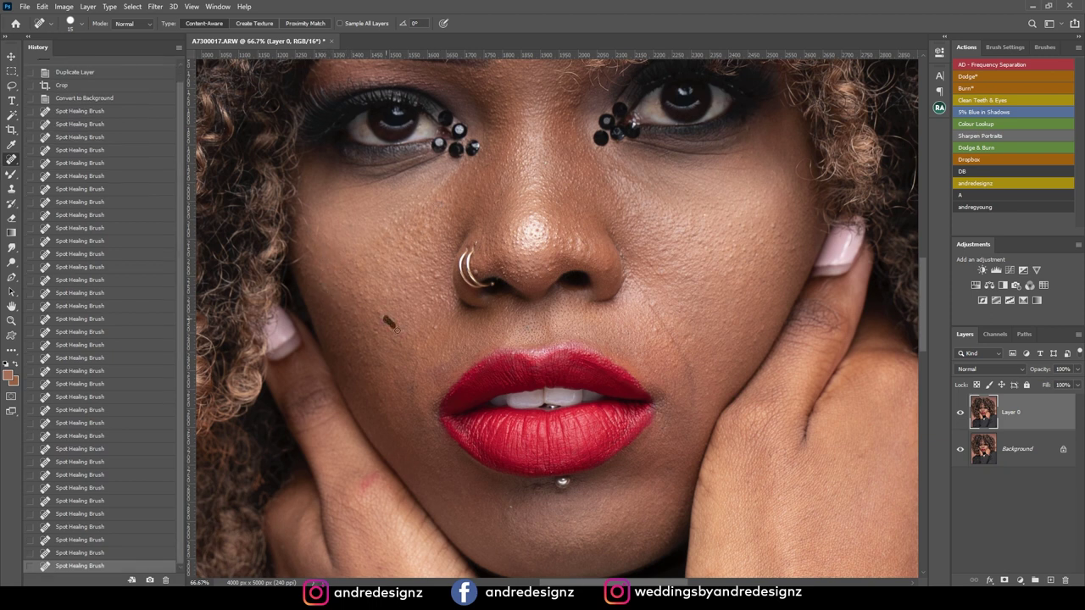
left_click(378, 332)
left_click(398, 369)
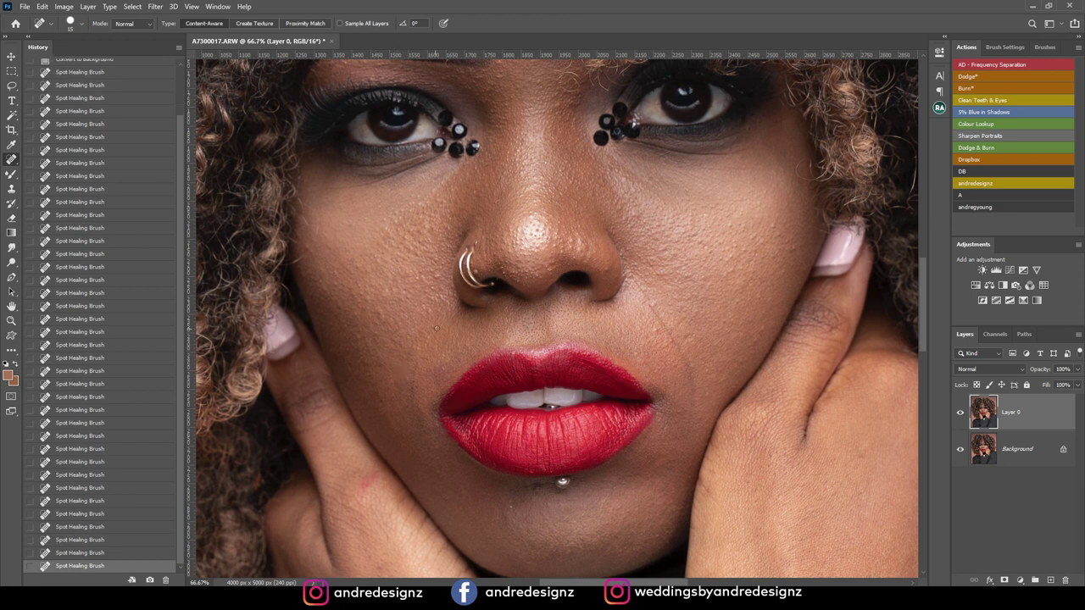
Step: Spot-heal the bumps beside the nose ring and above the mouth corner on the same cheek
left_click(437, 330)
left_click(439, 276)
left_click(436, 269)
left_click(435, 259)
left_click(479, 273)
Step: Spot-heal the remaining bumps between the eyebrows and on the upper bridge of the nose
mouse_move(536, 260)
left_mouse_down()
mouse_move(487, 215)
mouse_move(326, 352)
left_mouse_up()
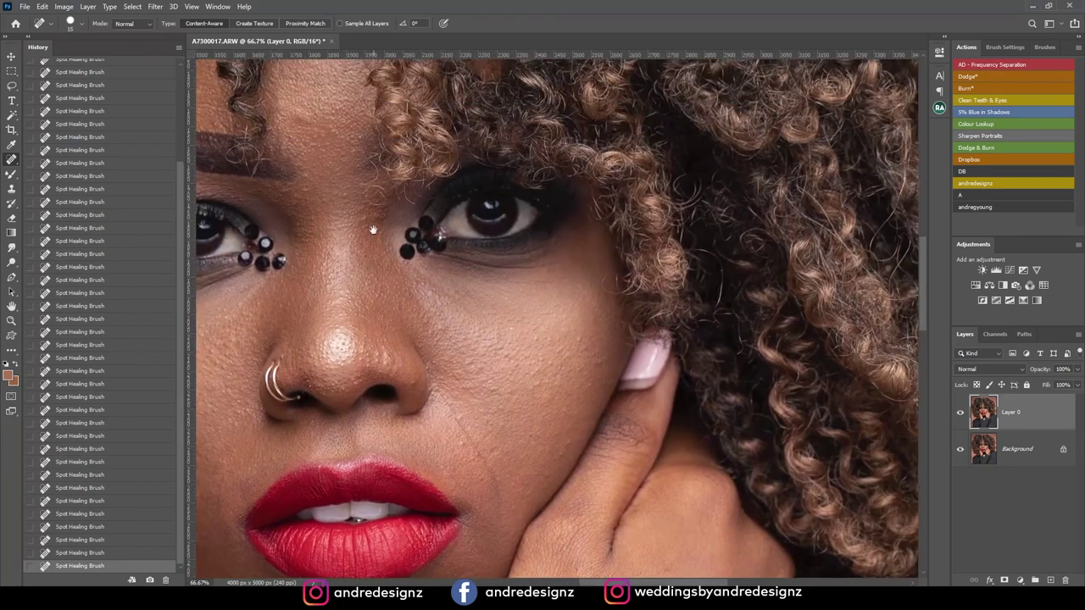
left_click_drag(369, 222, 460, 325)
left_click(401, 226)
left_click(396, 219)
left_click(401, 224)
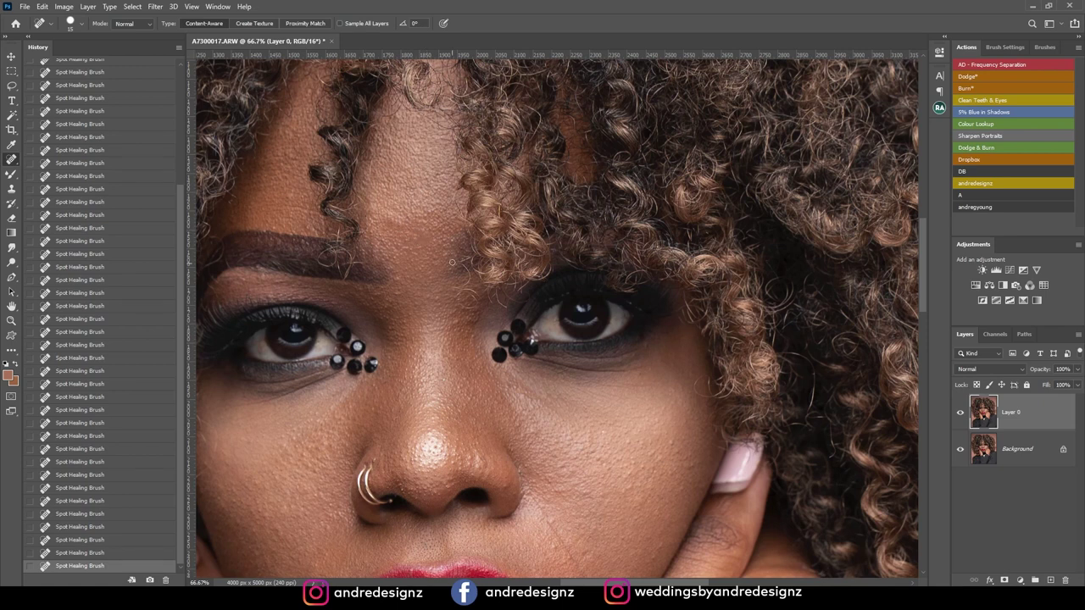
left_click(435, 260)
left_click(439, 302)
left_click(398, 295)
left_click(397, 279)
left_click_drag(353, 163, 467, 227)
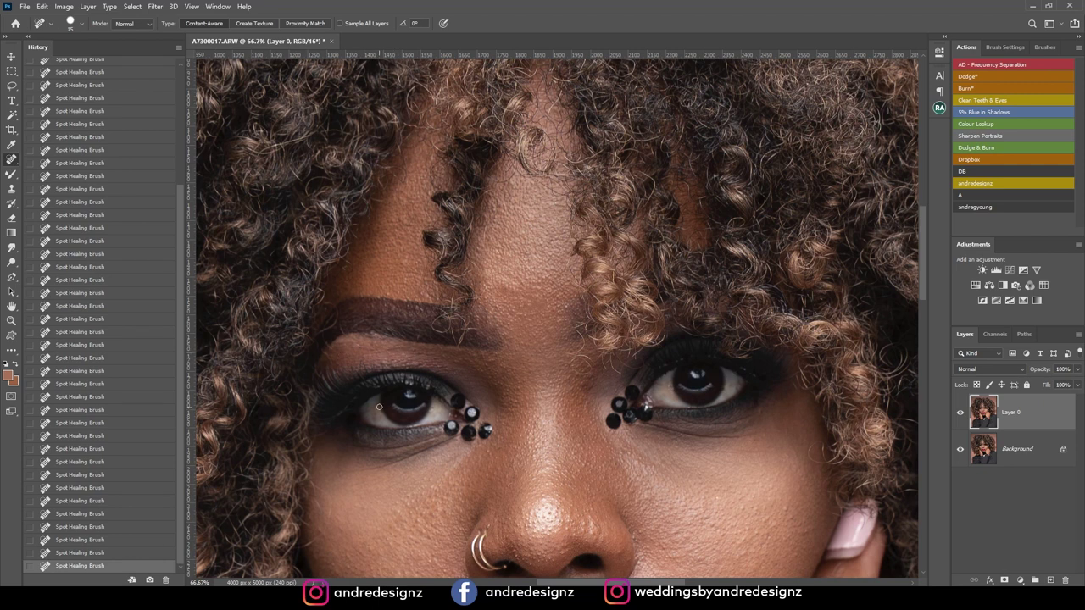
Step: Spot-heal the bumps on the cheek opposite the nose ring and the fine line running from the nostril past the mouth
left_click_drag(522, 330, 421, 153)
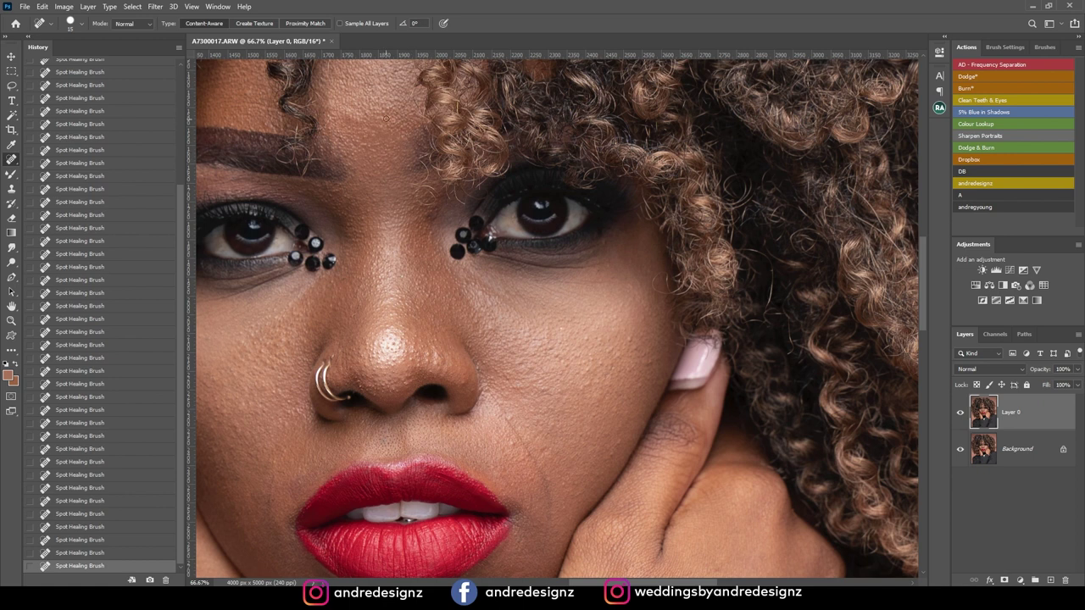
left_click_drag(507, 225, 472, 85)
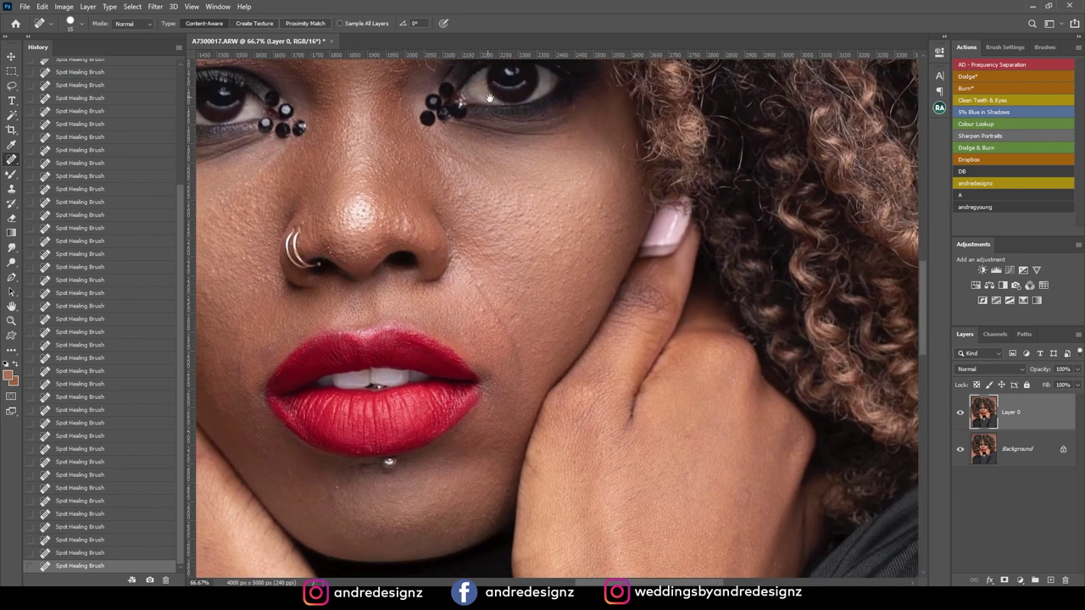
left_click(581, 220)
left_click(584, 317)
left_click(619, 230)
left_click_drag(584, 238, 558, 236)
left_click_drag(497, 233, 490, 253)
mouse_move(484, 310)
left_mouse_down()
mouse_move(490, 326)
mouse_move(511, 319)
left_mouse_up()
left_click_drag(526, 356, 527, 358)
left_click(601, 236)
mouse_move(534, 289)
left_mouse_down()
mouse_move(592, 144)
mouse_move(609, 264)
left_mouse_up()
left_click(535, 171)
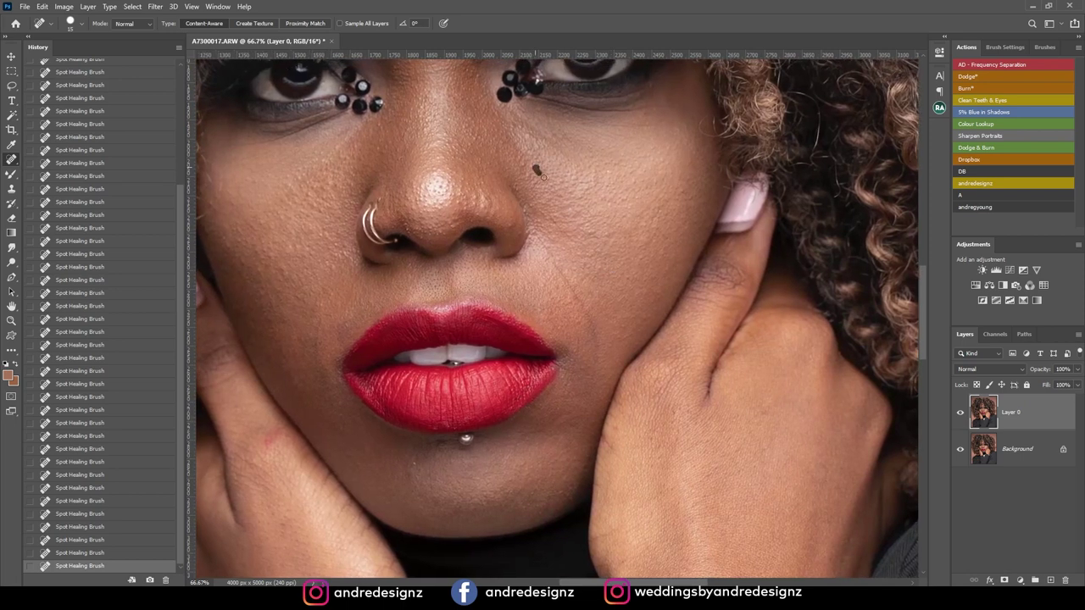
Step: Spot-heal the vertical mark on the chin and the blemishes outside the mouth corner on the nose-ring side
scroll(548, 194, "down", 5)
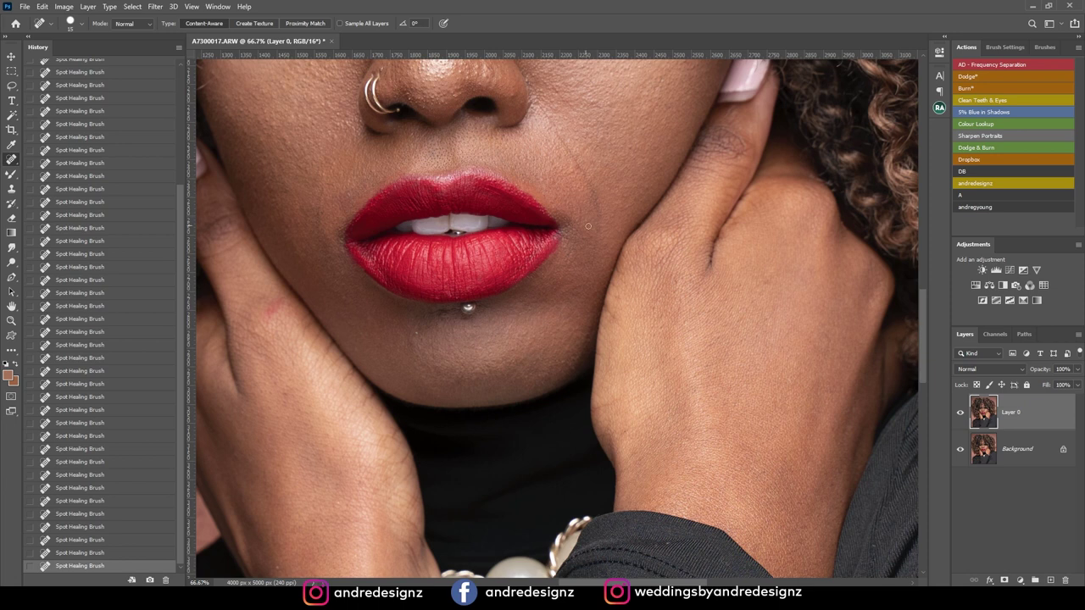
left_click_drag(537, 303, 630, 230)
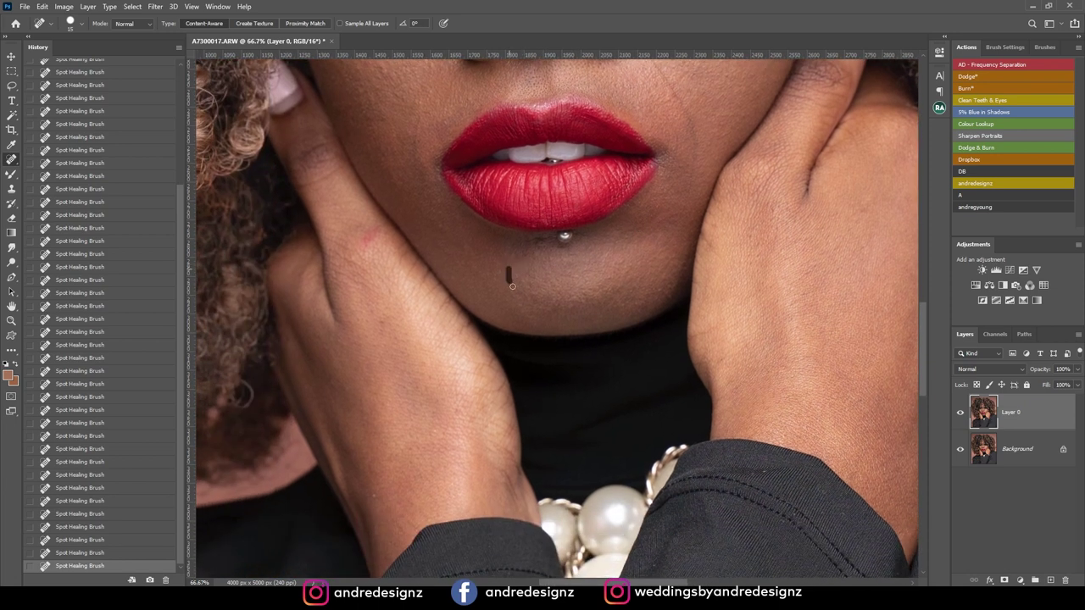
left_click_drag(527, 234, 600, 349)
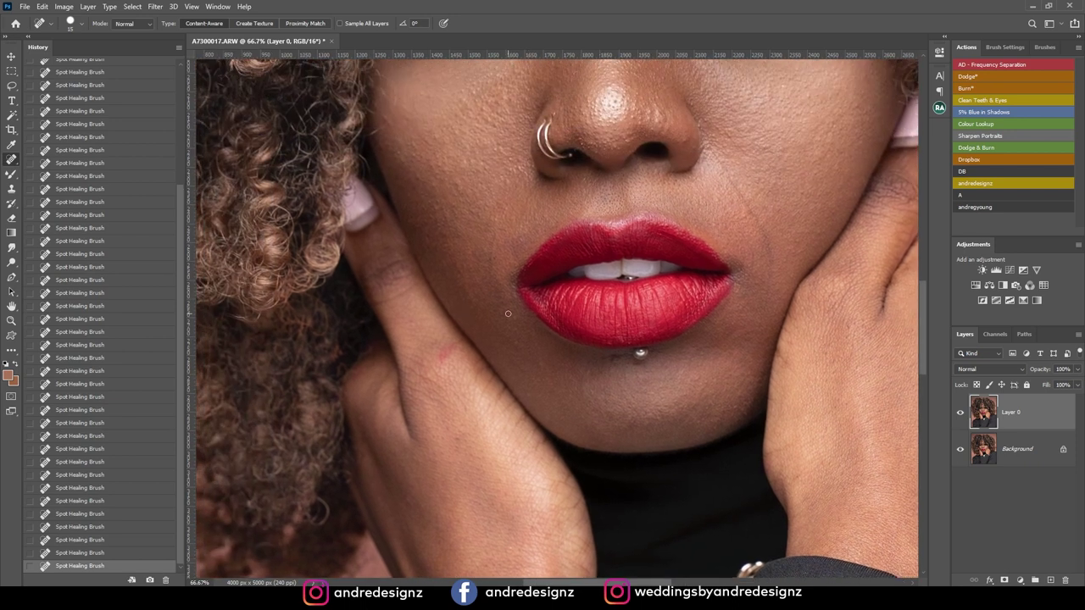
left_click(519, 244)
left_click(484, 252)
left_click(494, 255)
left_click_drag(516, 210, 506, 291)
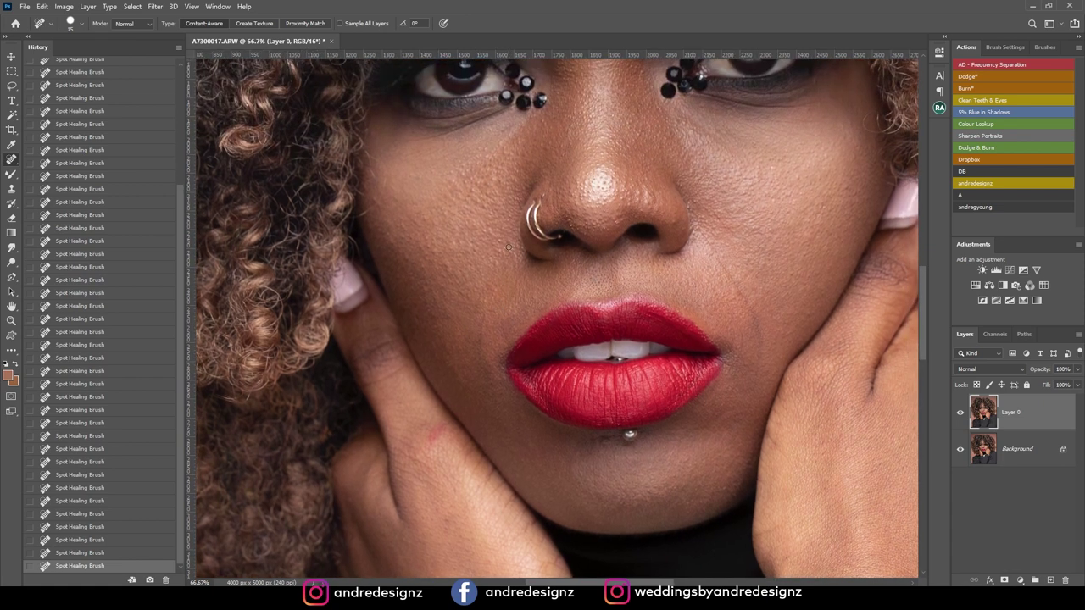
Step: Spot-heal the leftover bumps on the cheek just below and beside the nose ring
left_click(502, 255)
left_click(510, 248)
left_click(497, 179)
left_click(485, 205)
left_click(475, 252)
Step: Spot-heal small marks beside the nostril opposite the nose ring and across the cheek next to the raised hand
left_click_drag(469, 264, 431, 179)
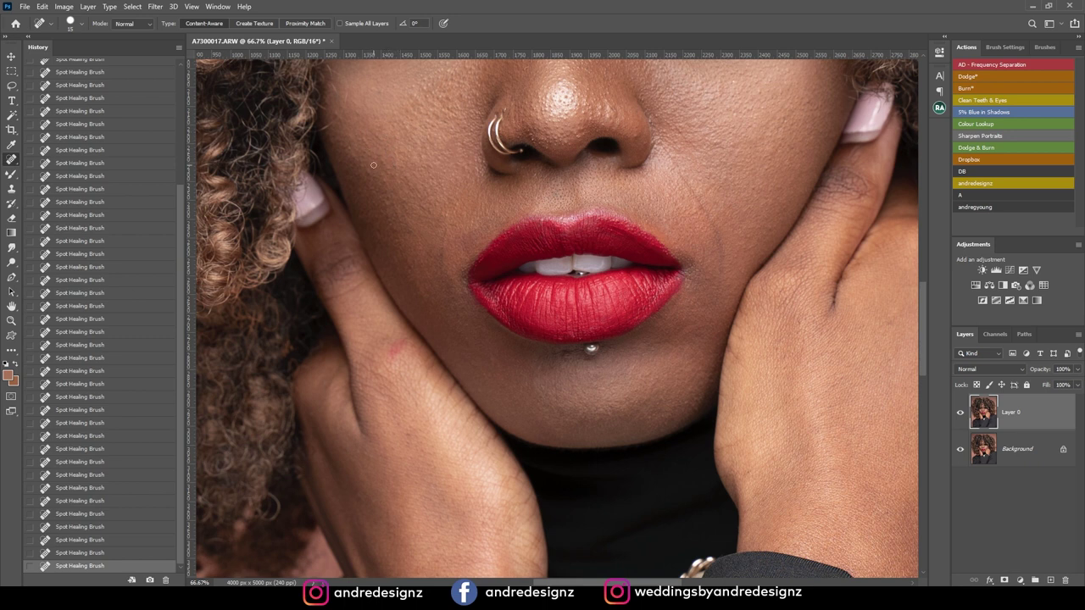
left_click_drag(472, 191, 392, 141)
left_click_drag(550, 121, 402, 194)
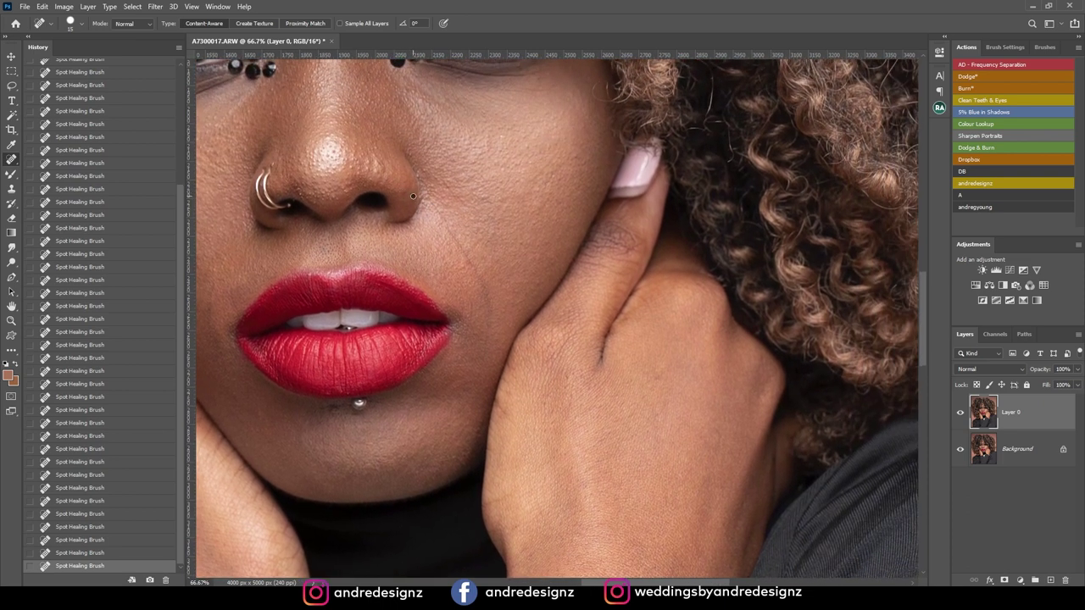
left_click_drag(433, 152, 504, 244)
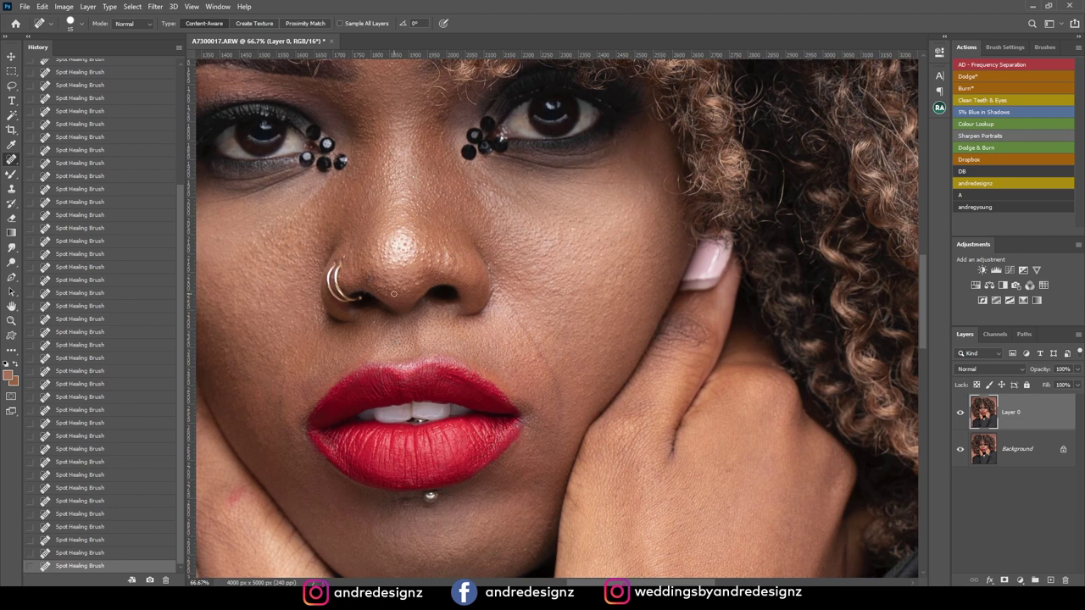
mouse_move(481, 178)
left_mouse_down()
mouse_move(477, 171)
mouse_move(421, 259)
mouse_move(386, 204)
left_mouse_up()
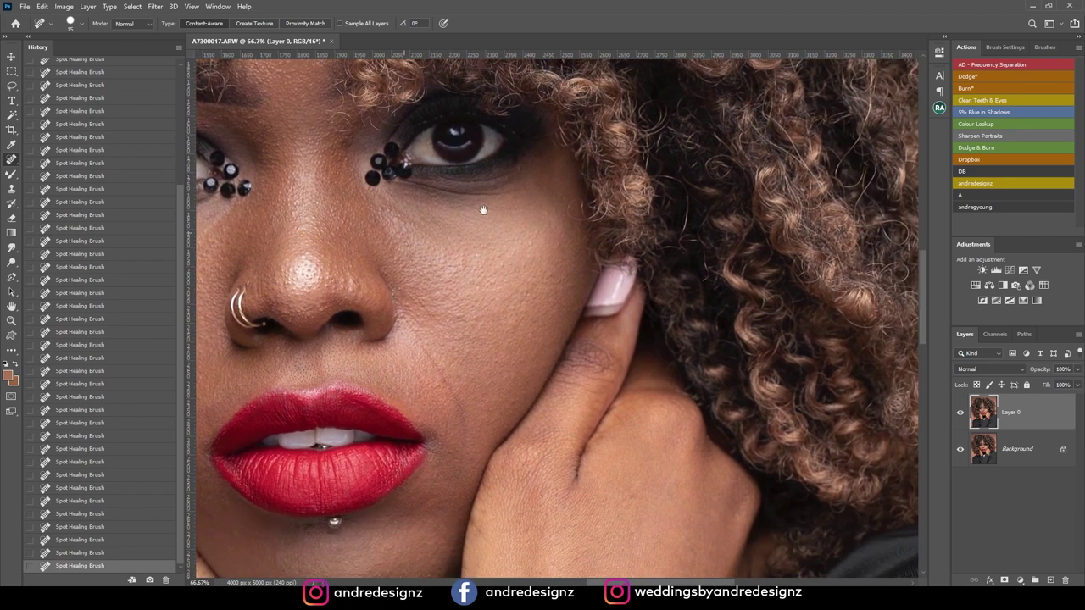
left_click_drag(495, 212, 497, 211)
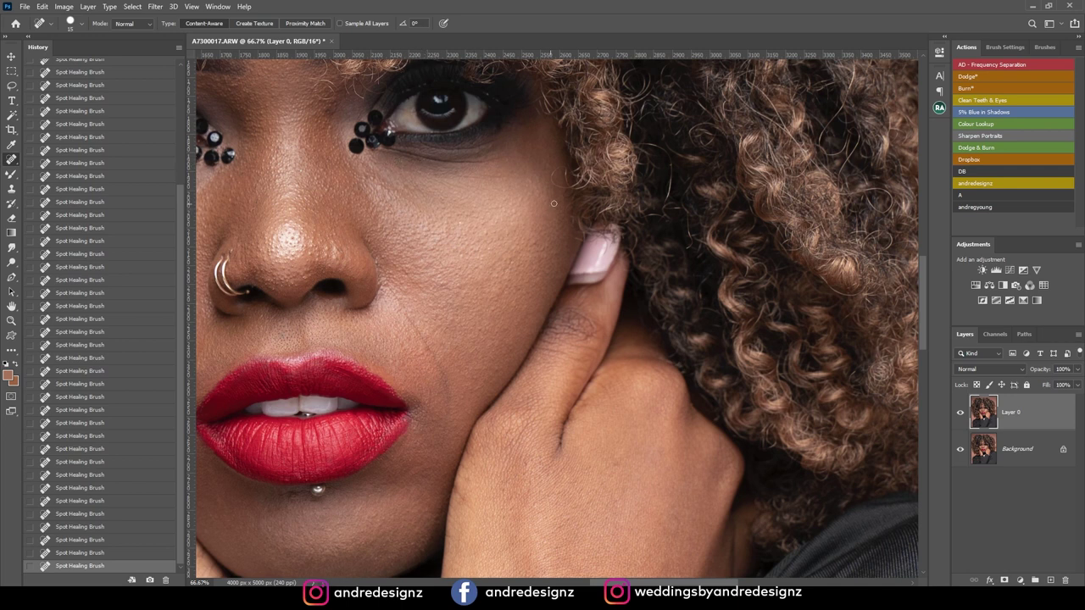
mouse_move(539, 263)
left_mouse_down()
mouse_move(528, 213)
mouse_move(552, 175)
mouse_move(521, 197)
left_mouse_up()
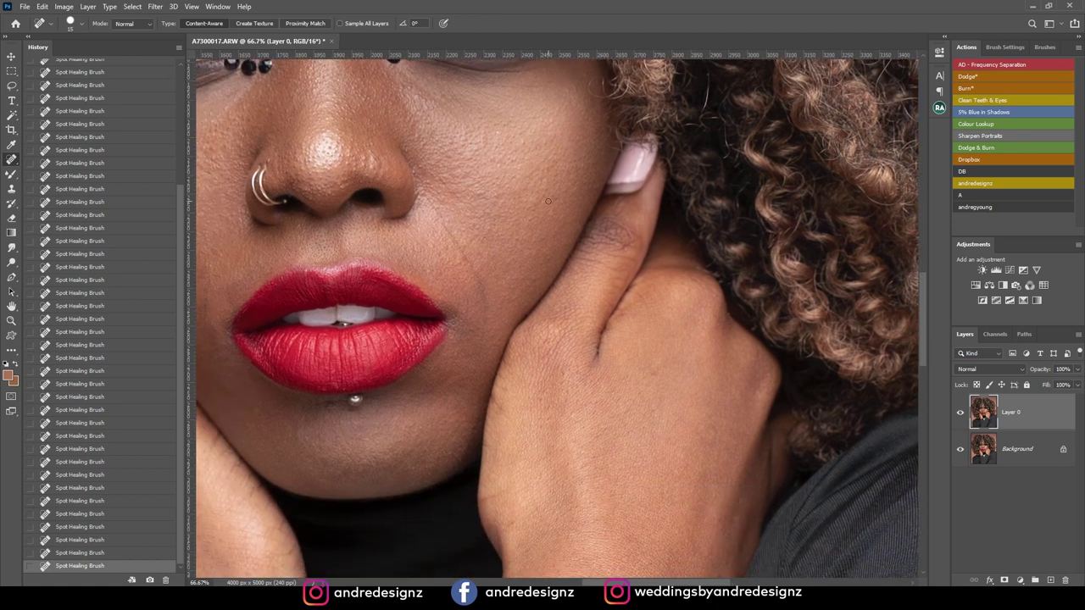
mouse_move(540, 214)
left_mouse_down()
mouse_move(527, 225)
mouse_move(617, 94)
left_mouse_up()
left_click_drag(536, 198, 550, 126)
left_click_drag(595, 430, 630, 230)
Step: Spot-heal the red mark on the back of the hand resting against the nose-ring-side cheek
left_click_drag(489, 82, 629, 197)
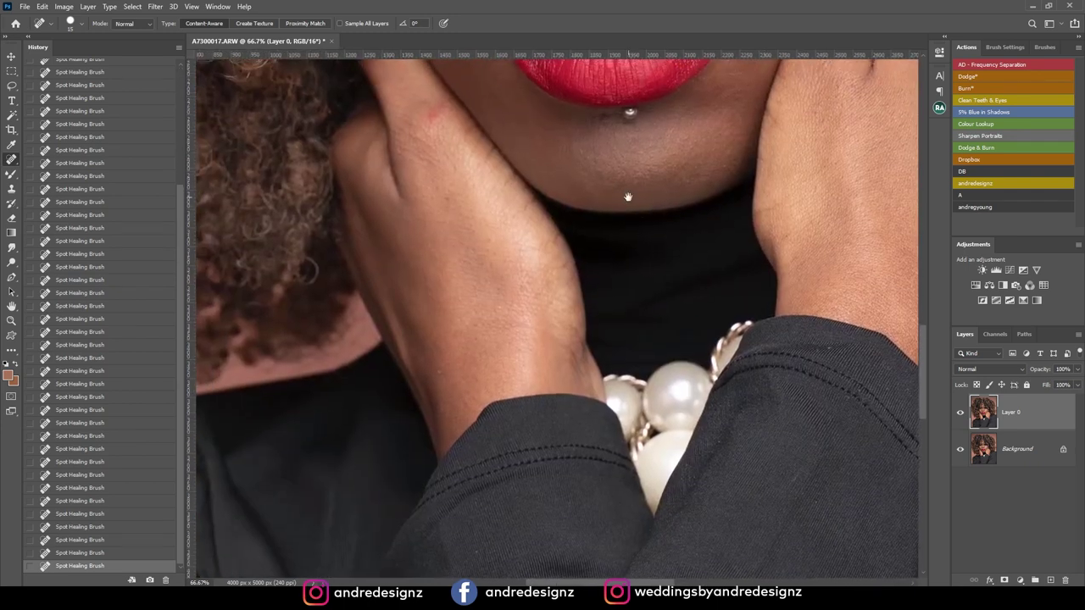
left_click_drag(458, 120, 500, 218)
left_click(476, 208)
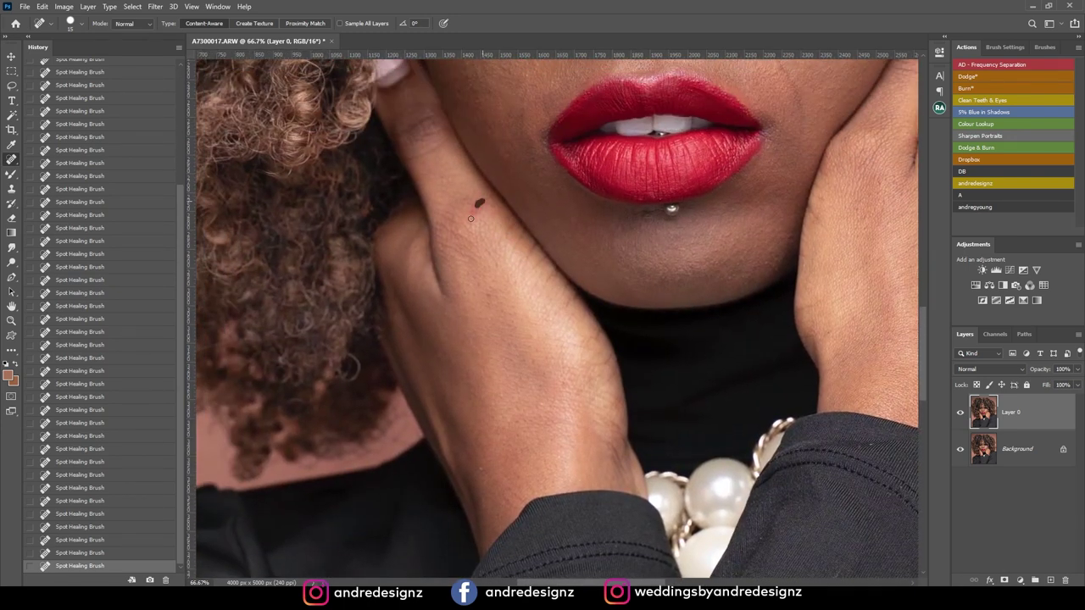
left_click_drag(477, 200, 470, 212)
left_click(478, 206)
Step: Spot-heal the last small bumps from the lower nose-ring-side cheek up toward the nose
mouse_move(511, 246)
left_mouse_down()
mouse_move(508, 295)
mouse_move(462, 431)
left_mouse_up()
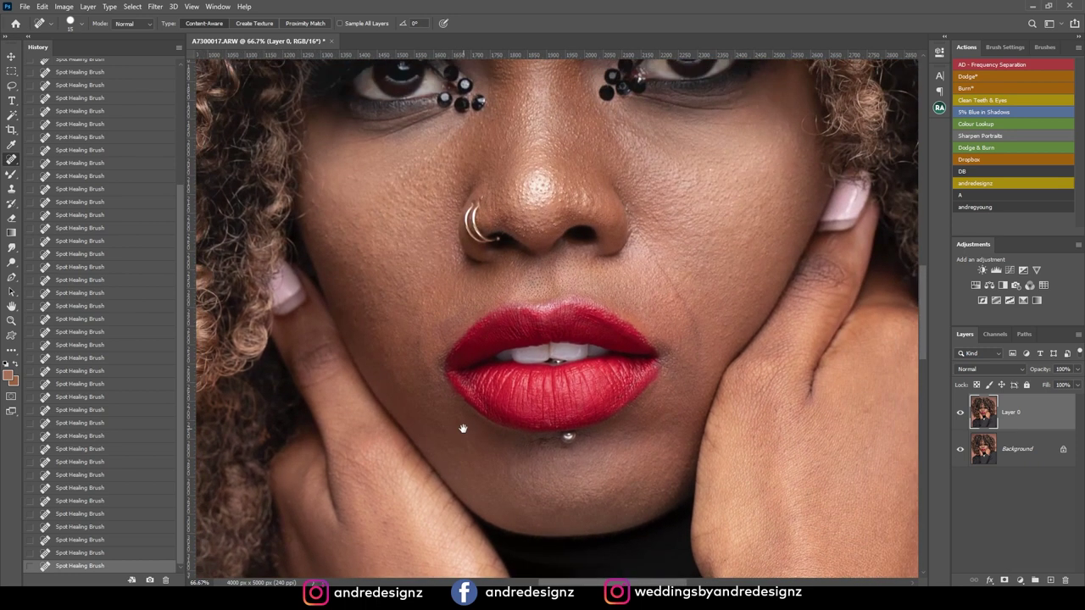
mouse_move(418, 331)
left_mouse_down()
mouse_move(418, 356)
mouse_move(425, 317)
mouse_move(439, 346)
mouse_move(443, 329)
mouse_move(440, 345)
left_mouse_up()
left_click(422, 300)
left_click(459, 323)
left_click(478, 297)
mouse_move(489, 300)
left_mouse_down()
mouse_move(467, 318)
mouse_move(477, 308)
left_mouse_up()
left_click_drag(518, 261, 507, 274)
left_click_drag(548, 230, 545, 232)
left_click(529, 234)
Step: Run the AD - Frequency Separation action on the portrait, accepting a Gaussian Blur radius of 6.4 pixels for the Low layer
scroll(547, 242, "up", 6)
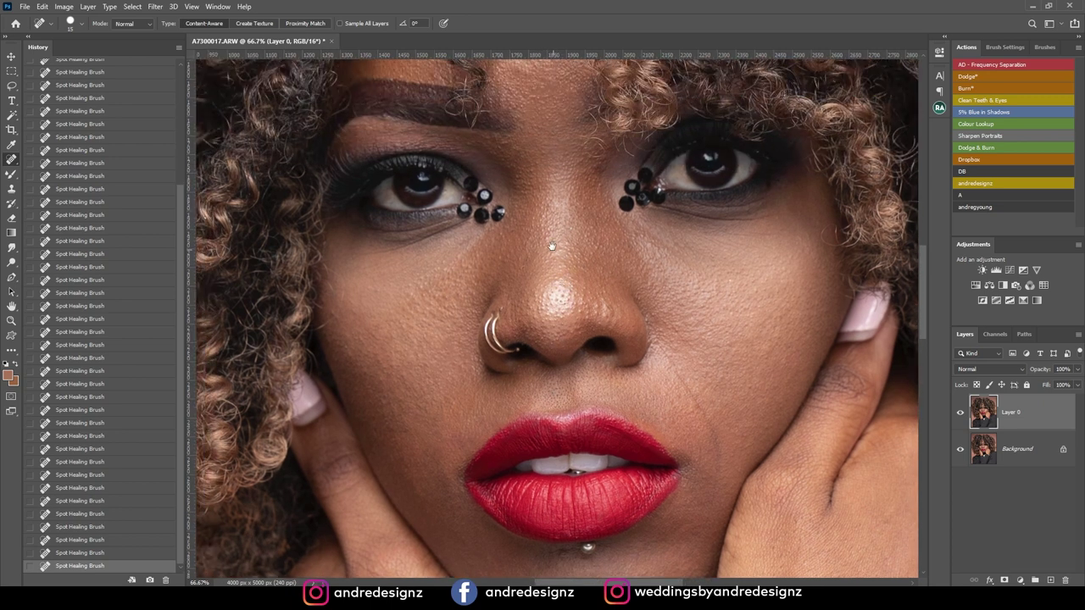
scroll(532, 252, "down", 5)
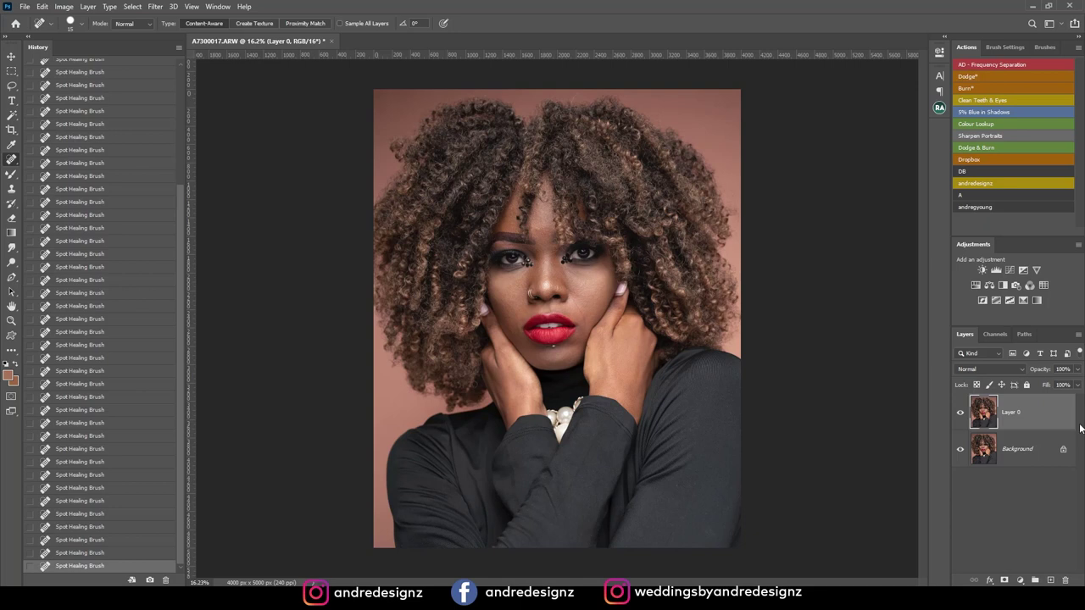
left_click(1022, 63)
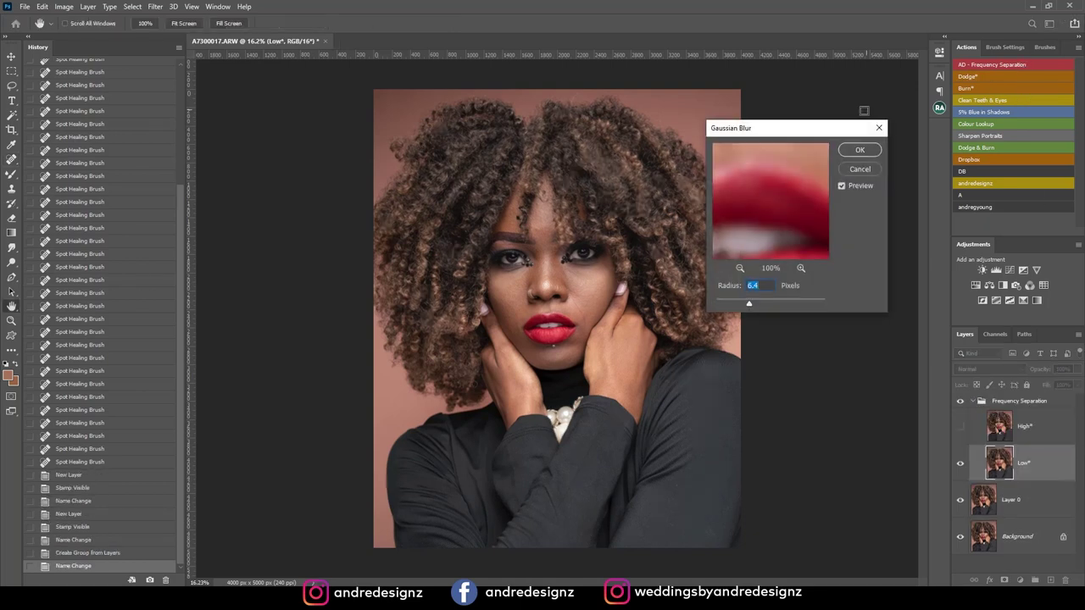
left_click_drag(822, 130, 767, 123)
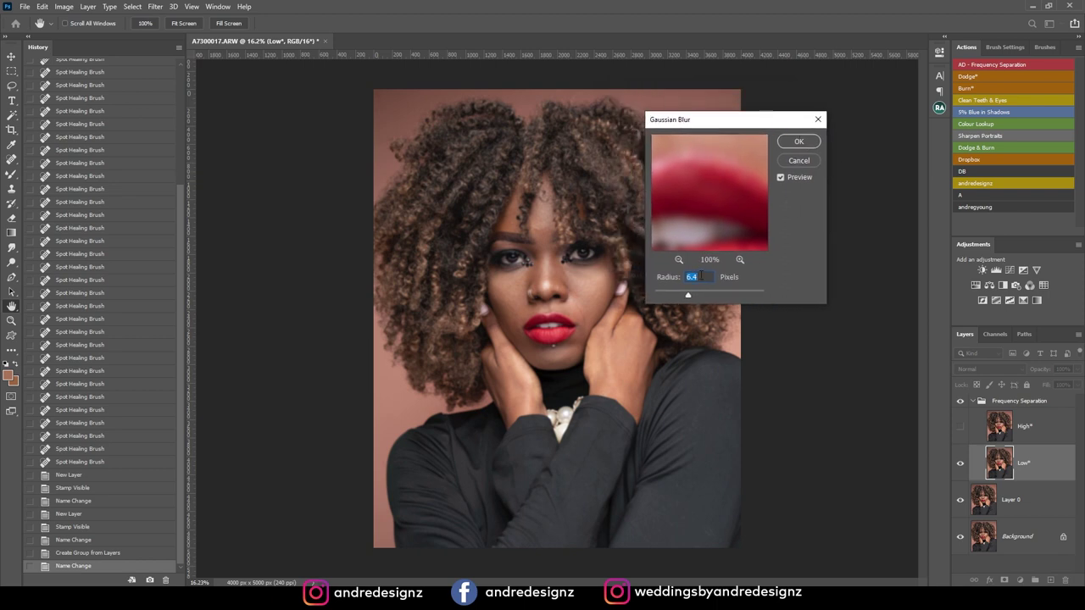
left_click(800, 142)
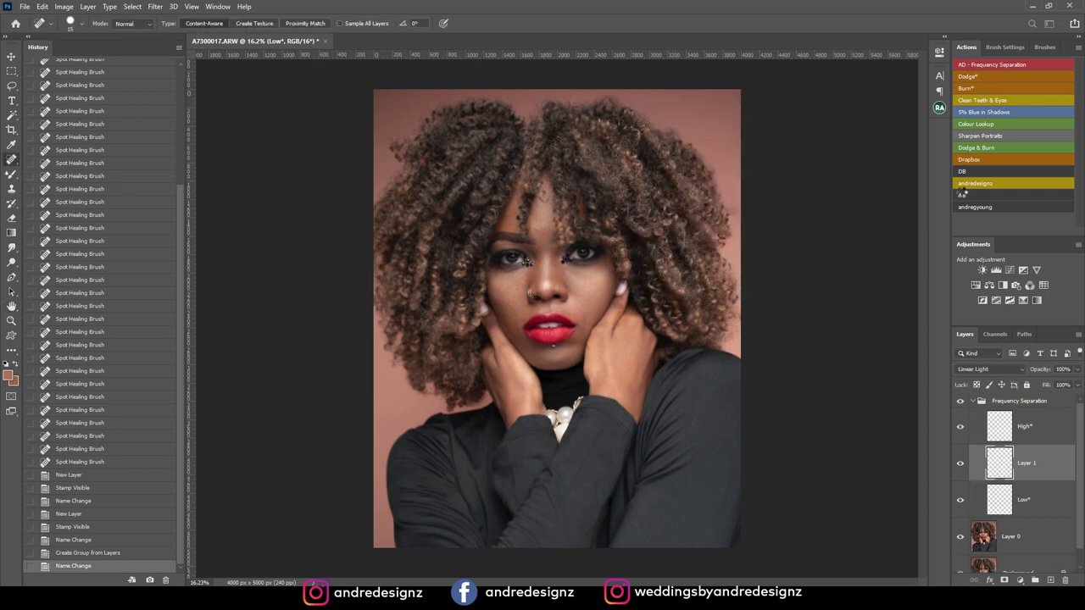
Step: Select the Mixer Brush Tool for working on the Colour Correction layer
left_click(10, 177)
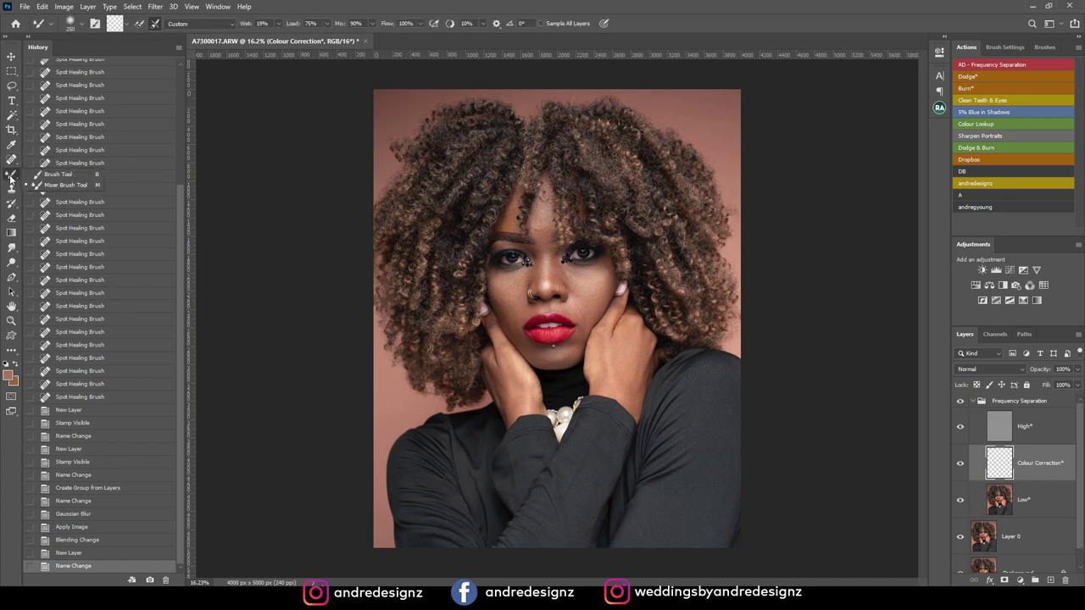
left_click(80, 184)
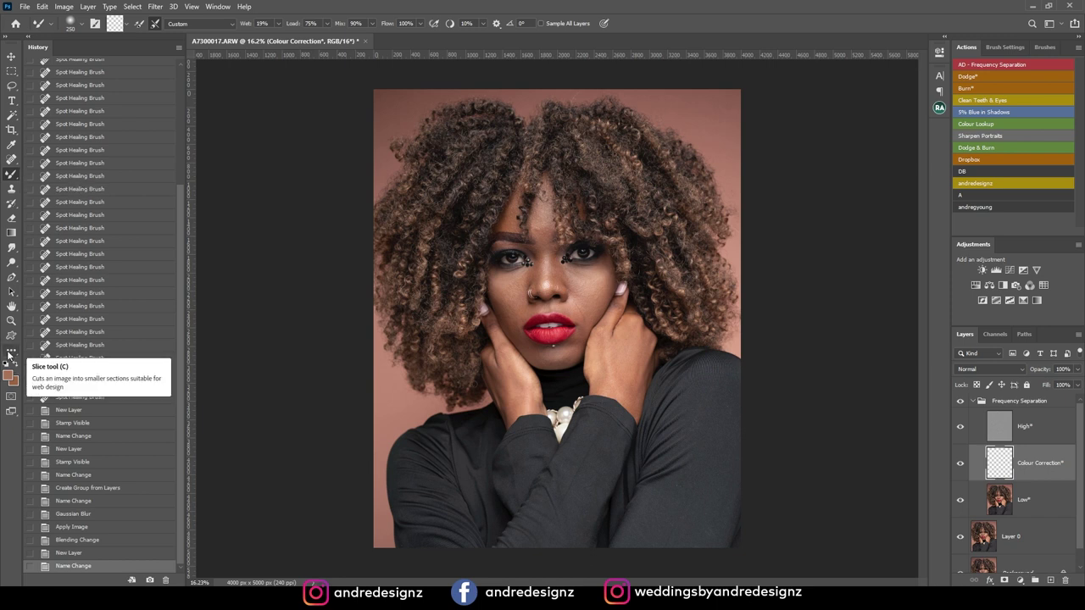
right_click(12, 175)
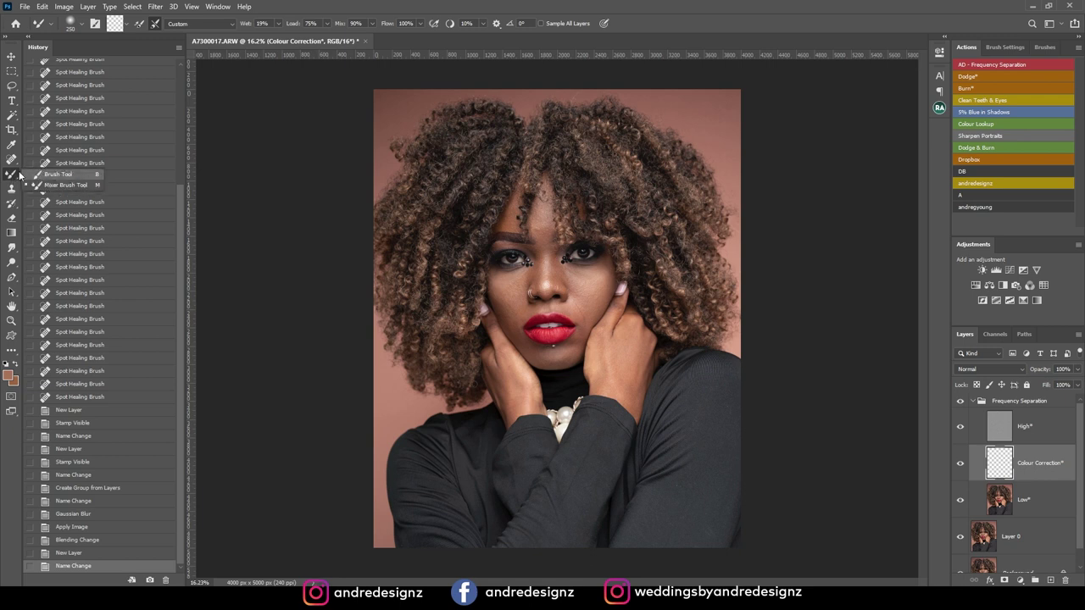
left_click(12, 351)
left_click(85, 213)
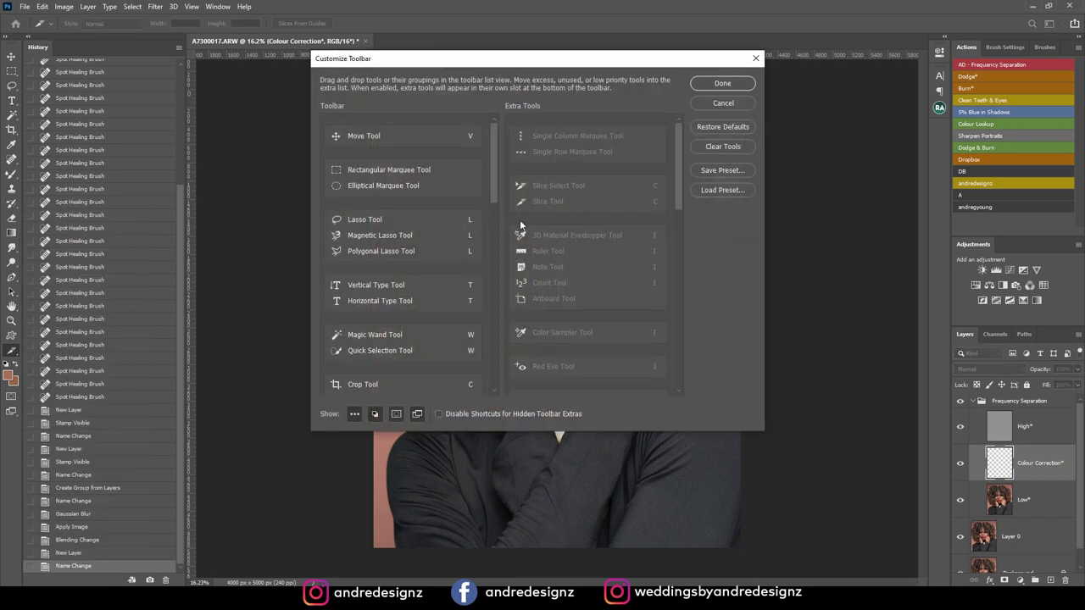
left_click_drag(495, 156, 480, 251)
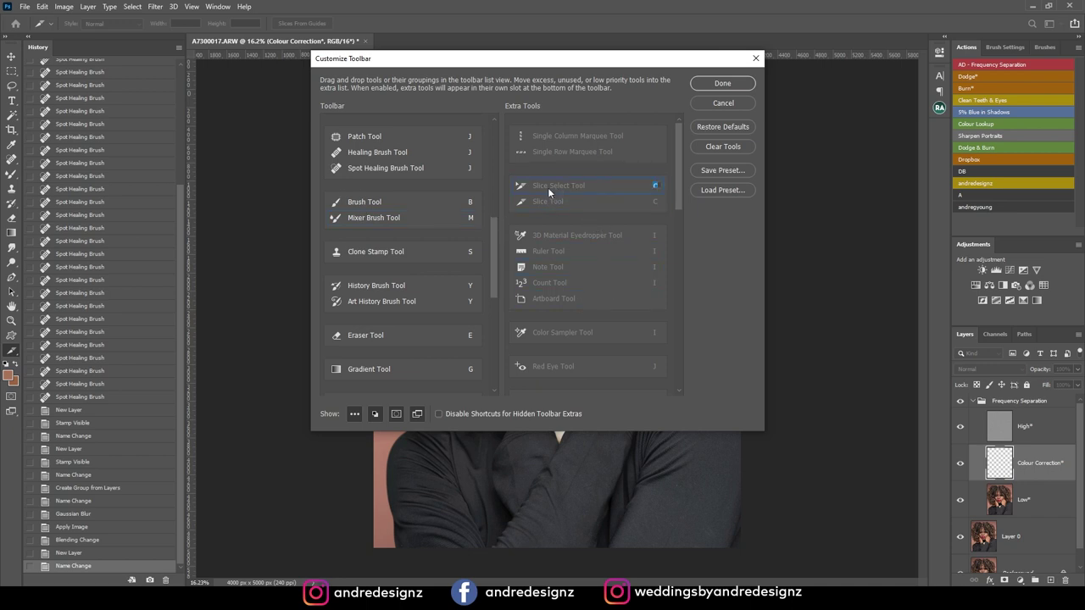
left_click(721, 104)
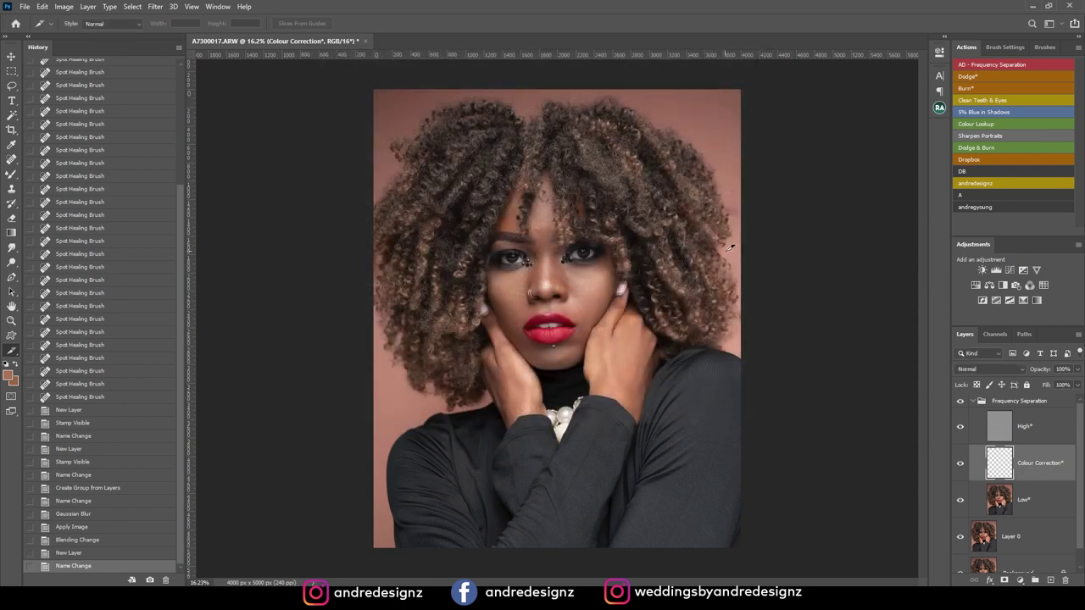
Step: Blend the forehead skin between the curls on the Low layer, using the Mixer Brush at size 100
left_click(1056, 508)
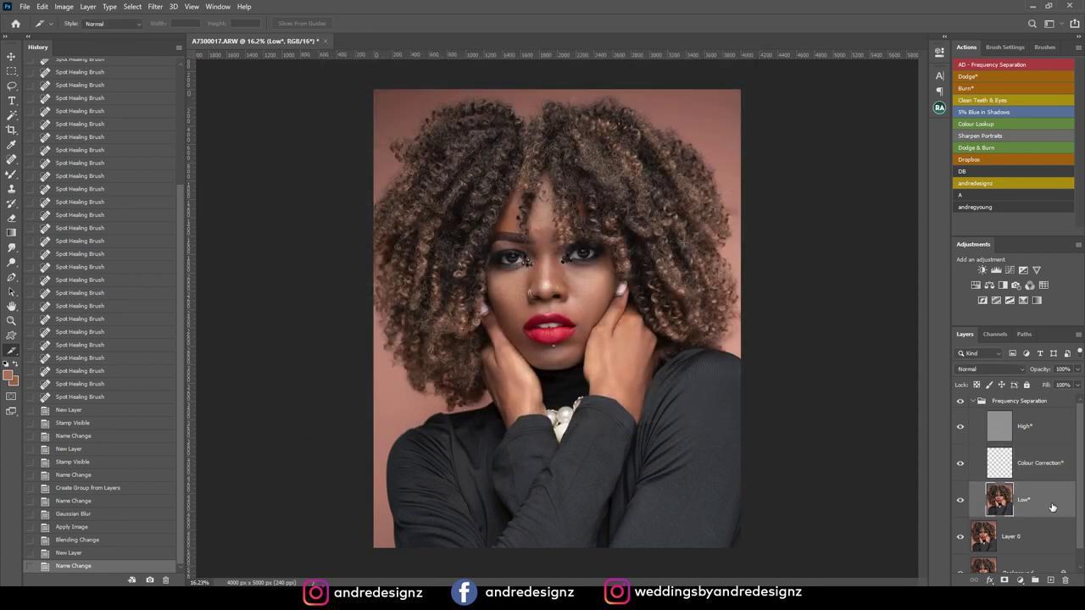
key("b")
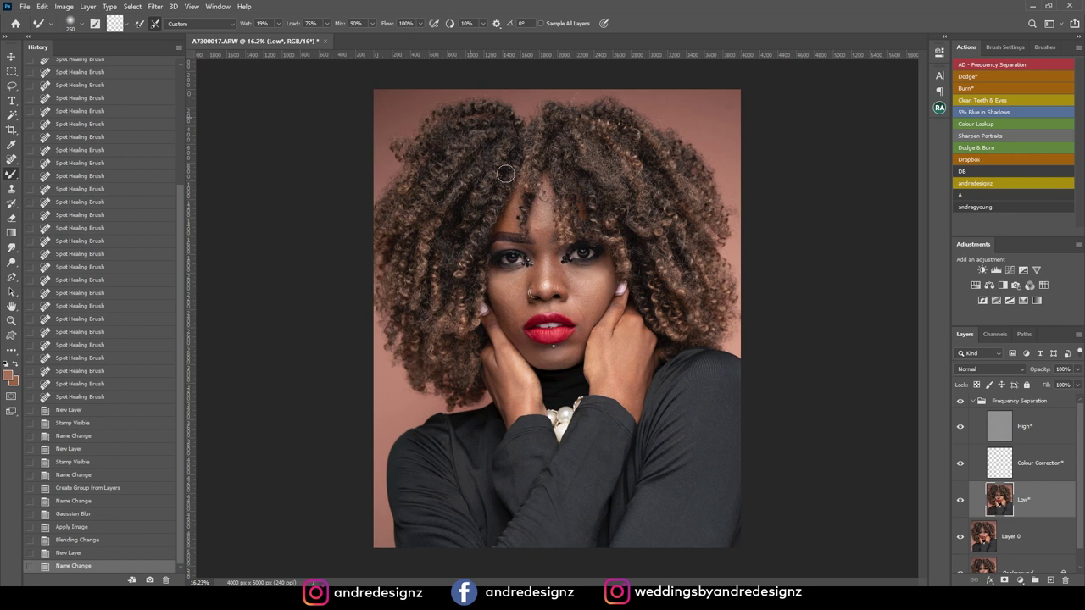
scroll(555, 242, "up", 3)
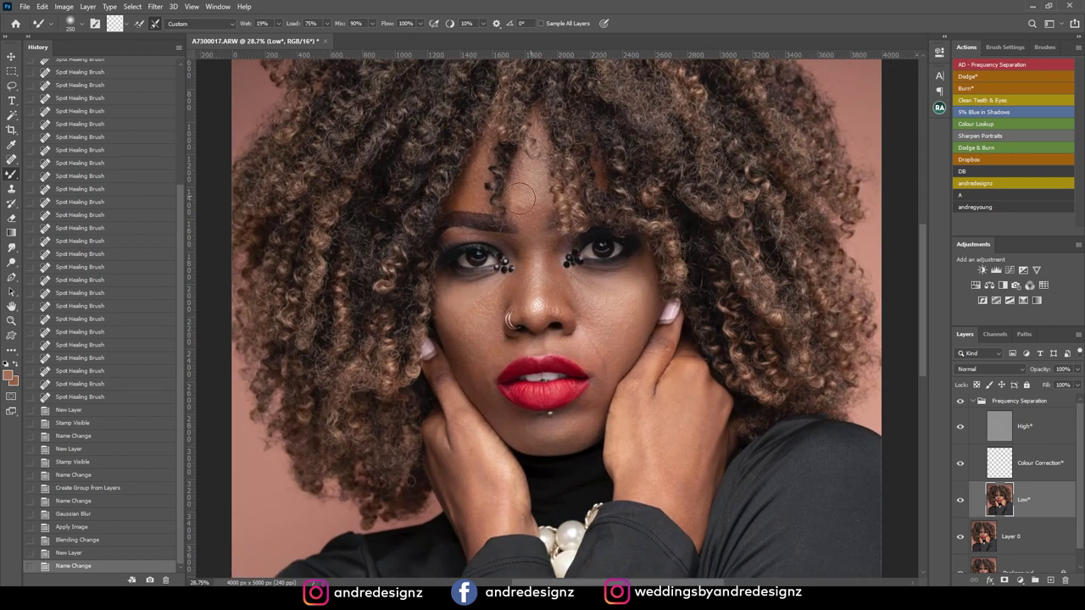
scroll(527, 194, "up", 3)
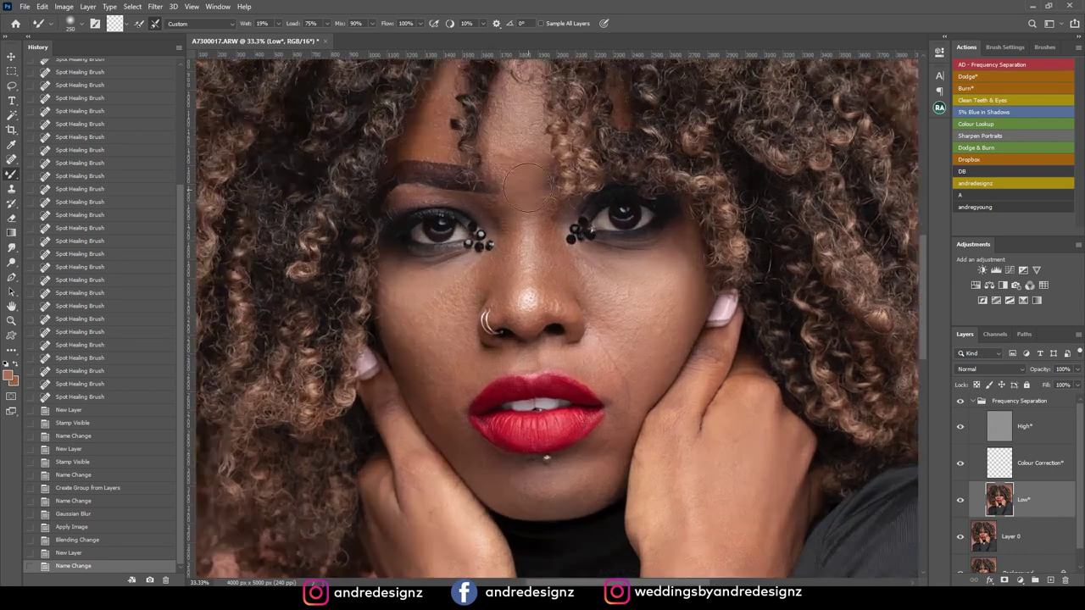
scroll(527, 191, "down", 2)
key("bracketleft")
key("bracketleft")
key("bracketleft")
key("bracketleft")
key("bracketleft")
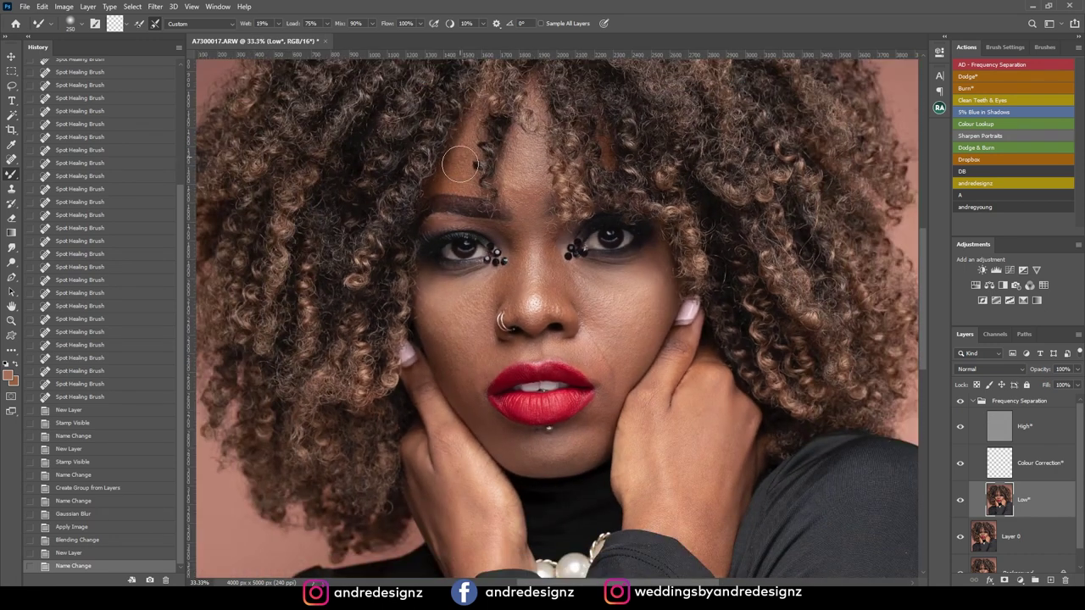
left_click_drag(529, 146, 519, 159)
mouse_move(519, 198)
left_mouse_down()
mouse_move(537, 165)
mouse_move(529, 174)
mouse_move(541, 187)
mouse_move(542, 167)
mouse_move(541, 209)
mouse_move(545, 174)
mouse_move(536, 205)
mouse_move(526, 163)
mouse_move(512, 202)
mouse_move(458, 179)
mouse_move(476, 131)
mouse_move(456, 179)
mouse_move(475, 129)
mouse_move(438, 186)
mouse_move(469, 141)
mouse_move(462, 181)
mouse_move(467, 156)
mouse_move(472, 176)
mouse_move(471, 148)
left_mouse_up()
left_click_drag(606, 147, 609, 164)
left_click_drag(527, 143, 505, 181)
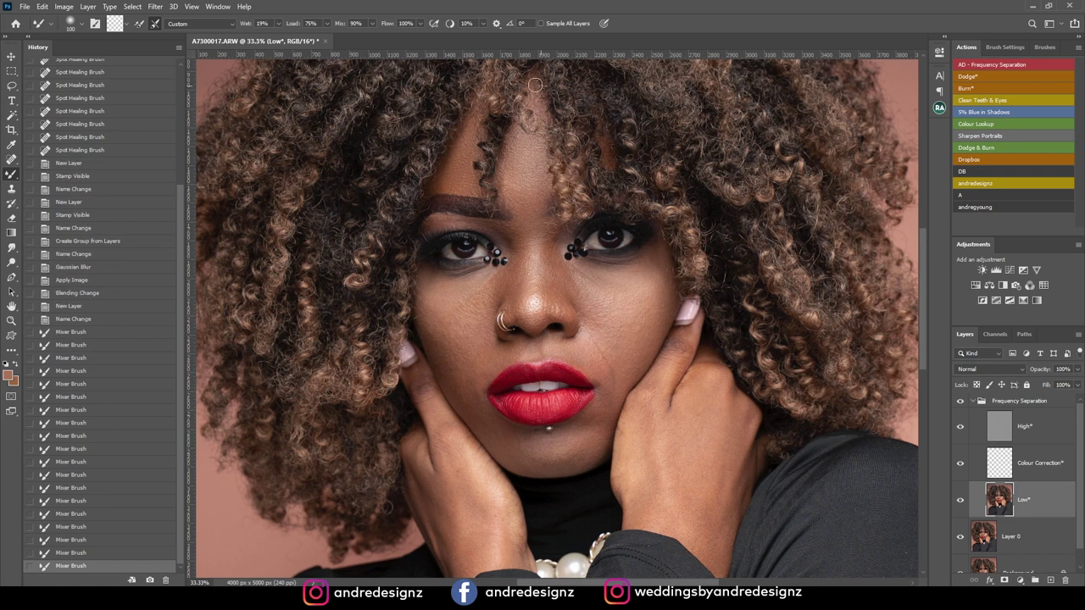
left_click_drag(535, 85, 543, 137)
Step: Blend the skin along the nose bridge, between the eyebrows and on the nose-ring-side eyelid with the Mixer Brush
left_click_drag(528, 230, 538, 253)
left_click_drag(536, 310, 535, 306)
mouse_move(531, 265)
left_mouse_down()
mouse_move(524, 290)
mouse_move(516, 240)
mouse_move(493, 249)
left_mouse_up()
mouse_move(438, 225)
left_mouse_down()
mouse_move(470, 232)
mouse_move(448, 232)
left_mouse_up()
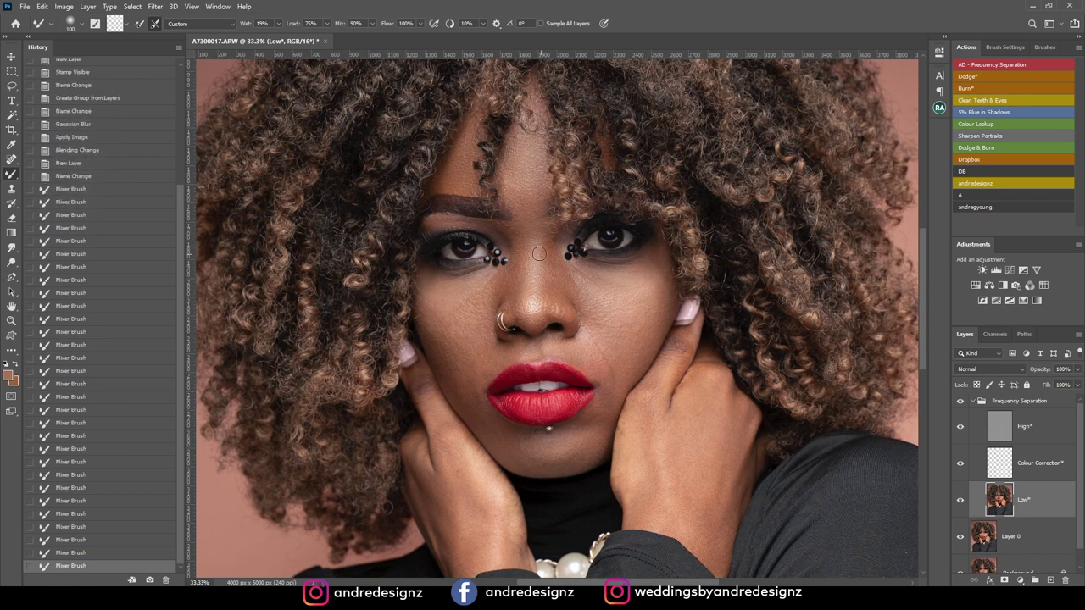
left_click(560, 244)
left_click(557, 244)
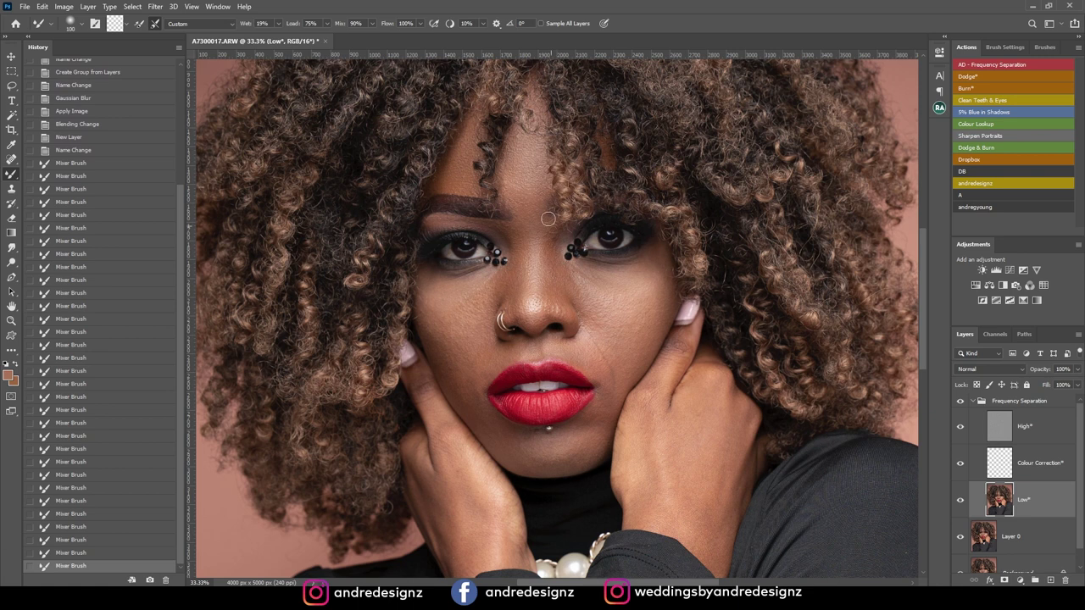
left_click(539, 232)
left_click(535, 261)
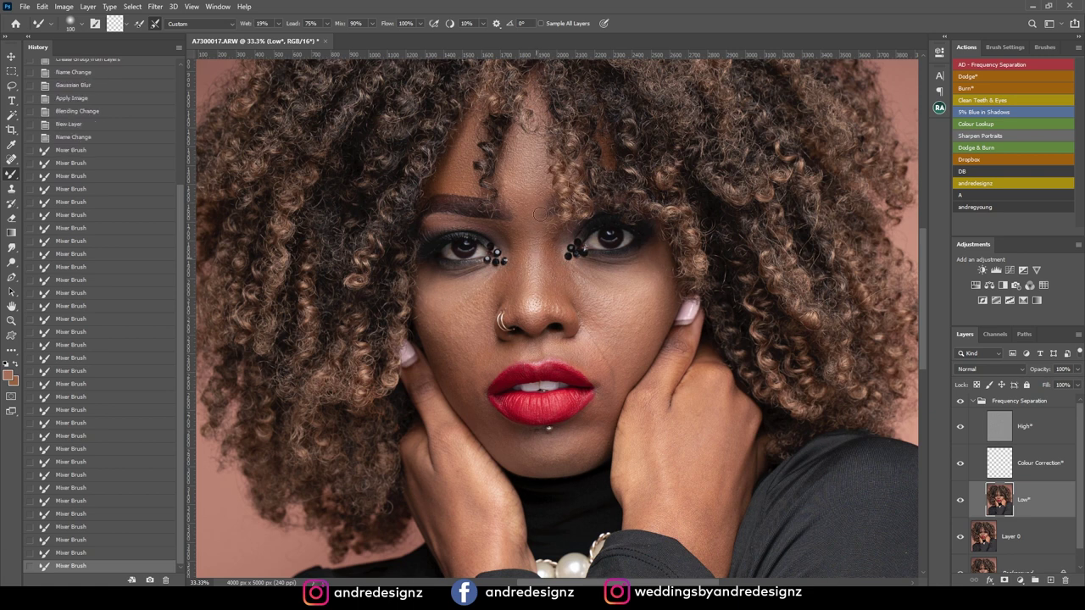
left_click(533, 259)
left_click(532, 202)
left_click(528, 192)
left_click(531, 180)
left_click(519, 263)
Step: Blend the skin on the cheeks and around the mouth with the Mixer Brush at sizes 125 to 175
scroll(540, 252, "down", 3)
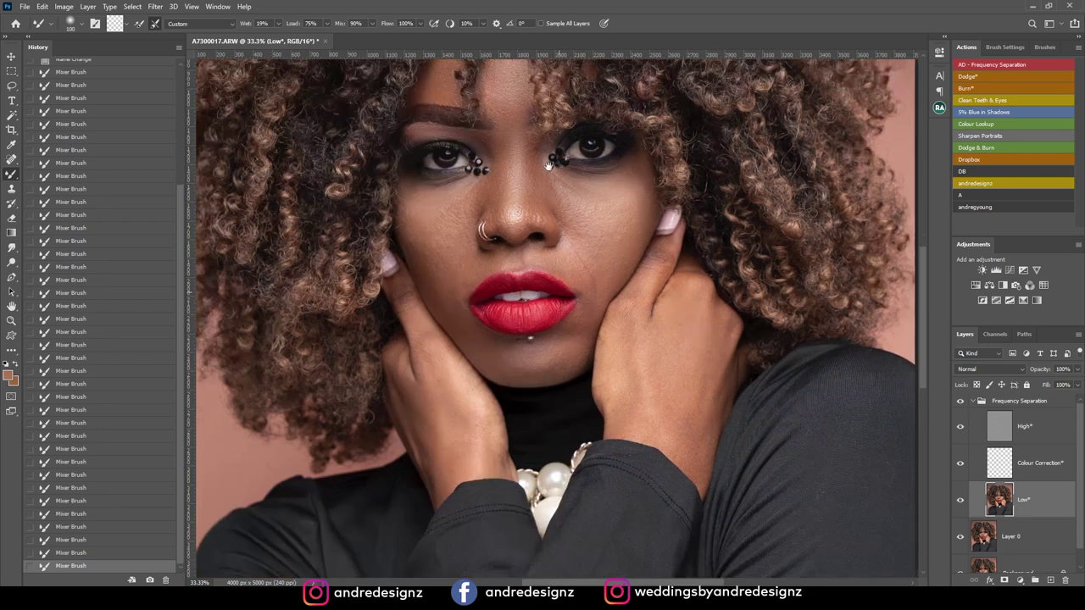
key("bracketright")
key("bracketright")
key("bracketright")
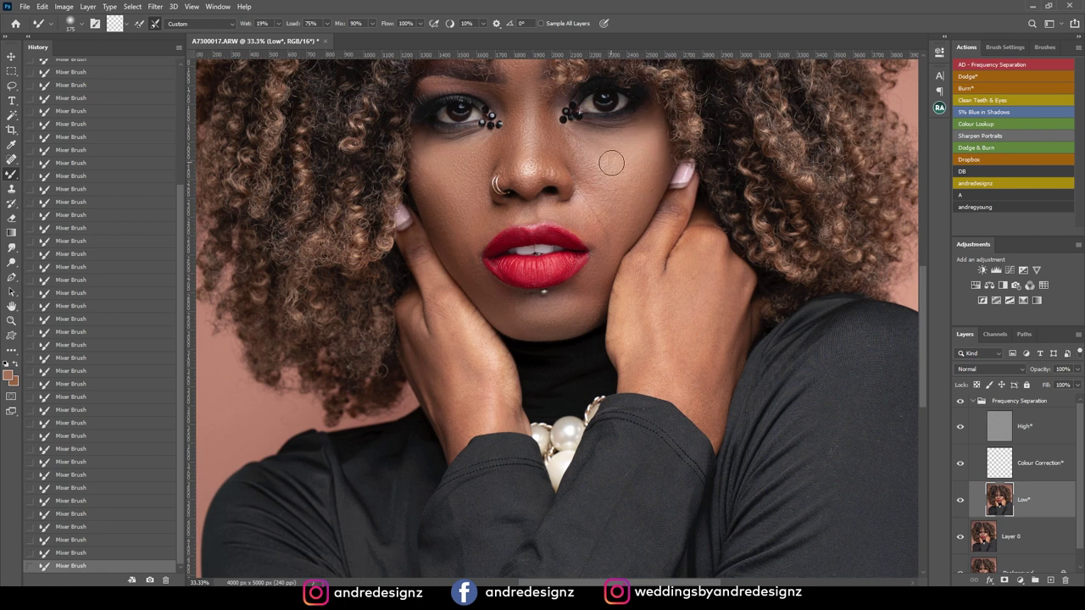
left_click_drag(596, 145, 557, 274)
key("bracketleft")
key("bracketleft")
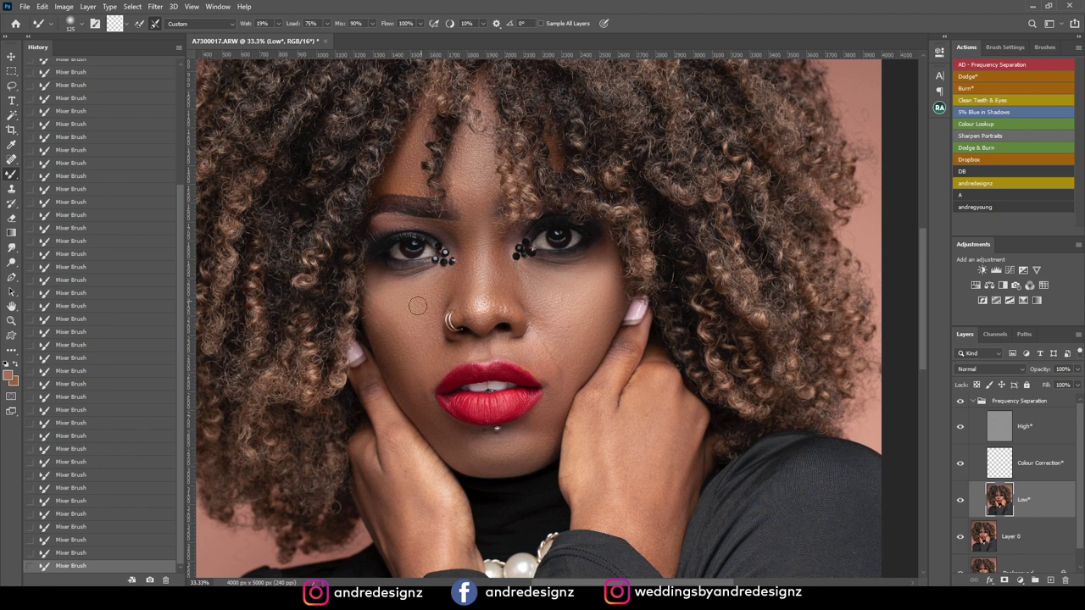
key("bracketright")
Step: Compare the portrait before and after smoothing by hiding and showing the Frequency Separation group
scroll(640, 312, "down", 1)
scroll(694, 273, "down", 1)
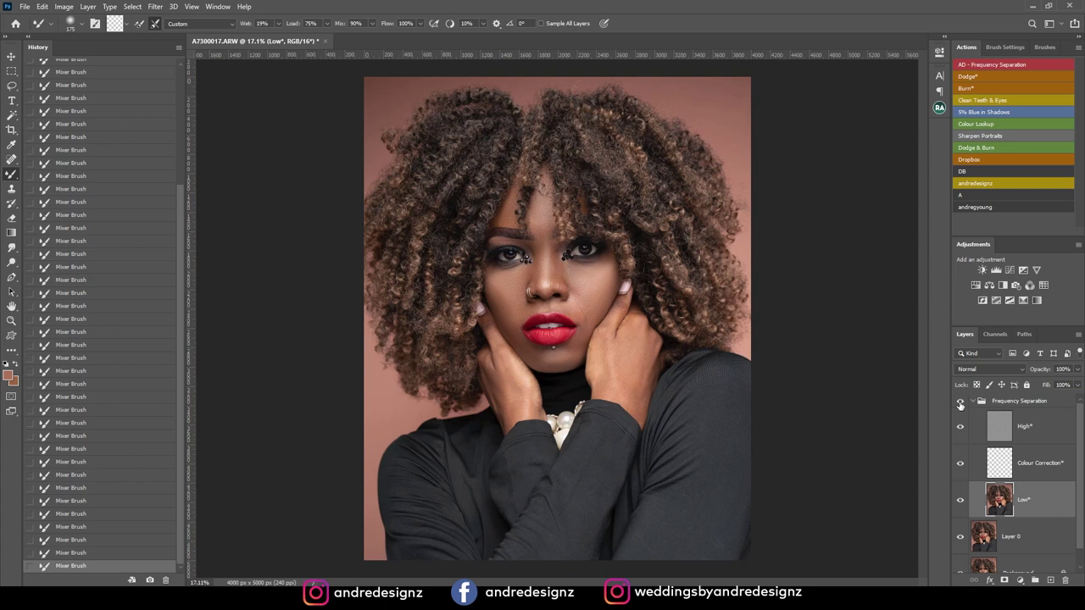
left_click(960, 405)
left_click(961, 403)
Step: Blend the highlights and tones on the cheek opposite the nose ring with short Mixer Brush dabs at size 175
scroll(602, 322, "up", 1)
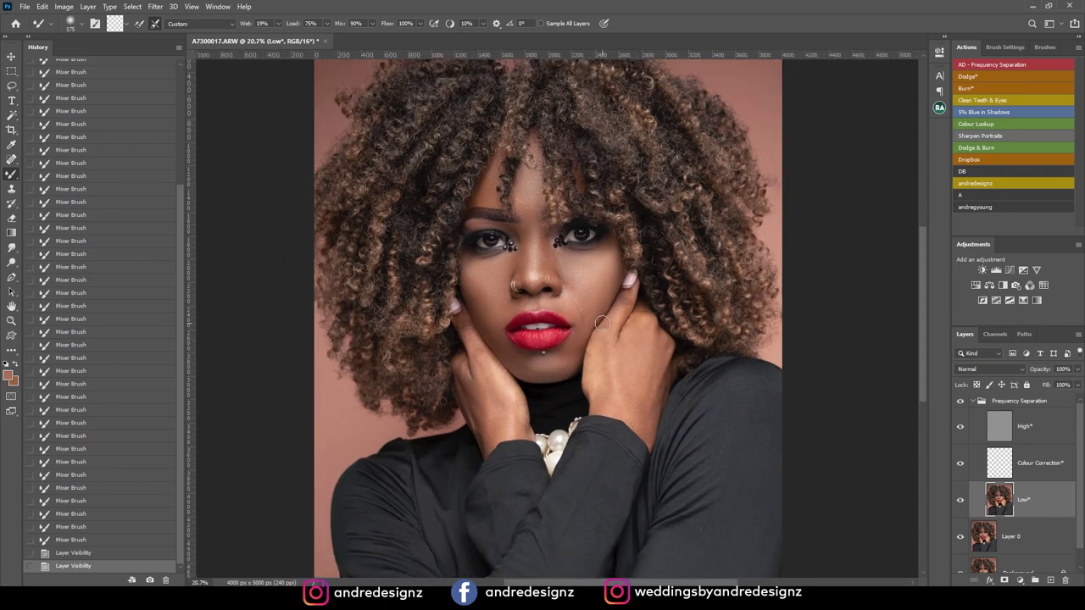
left_click(607, 246)
left_click(609, 249)
left_click(597, 265)
left_click(593, 267)
left_click(591, 271)
left_click(589, 270)
left_click(598, 274)
left_click(593, 278)
left_click(559, 258)
left_click(578, 268)
left_click(579, 262)
left_click(560, 262)
left_click(581, 277)
left_click(590, 264)
left_click(569, 259)
left_click(576, 269)
left_click(597, 286)
left_click(587, 300)
left_click(601, 263)
left_click(602, 256)
left_click(606, 258)
left_click(624, 272)
left_click(609, 298)
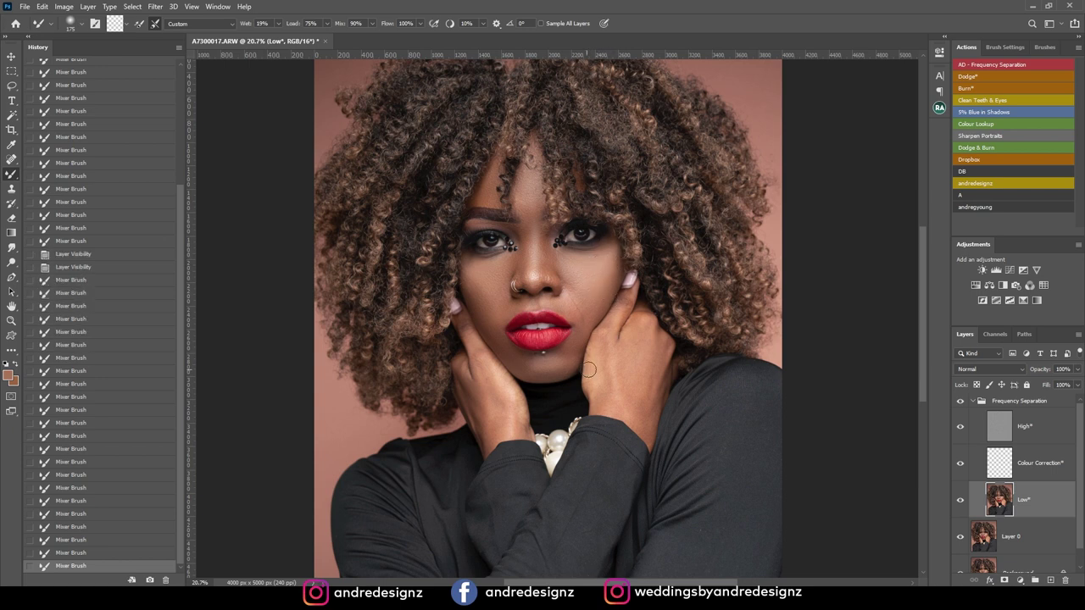
Step: Blend the skin on the hand and wrist at the nose-ring side with the Mixer Brush
left_click_drag(488, 401, 493, 375)
mouse_move(514, 412)
left_mouse_down()
mouse_move(508, 392)
mouse_move(504, 423)
left_mouse_up()
left_click_drag(491, 381, 495, 414)
mouse_move(495, 414)
left_mouse_down()
mouse_move(477, 355)
mouse_move(489, 369)
mouse_move(466, 328)
mouse_move(484, 357)
mouse_move(470, 350)
mouse_move(488, 404)
left_mouse_up()
left_click_drag(487, 404, 491, 385)
left_click(487, 381)
Step: Blend the back of the hand opposite the nose ring with the Mixer Brush at size 250
key("bracketright")
key("bracketright")
mouse_move(617, 341)
left_mouse_down()
mouse_move(630, 383)
mouse_move(620, 384)
left_mouse_up()
Step: Collapse the Frequency Separation group and run the Dodge* action to add a masked Dodge* layer above it
scroll(710, 438, "down", 3)
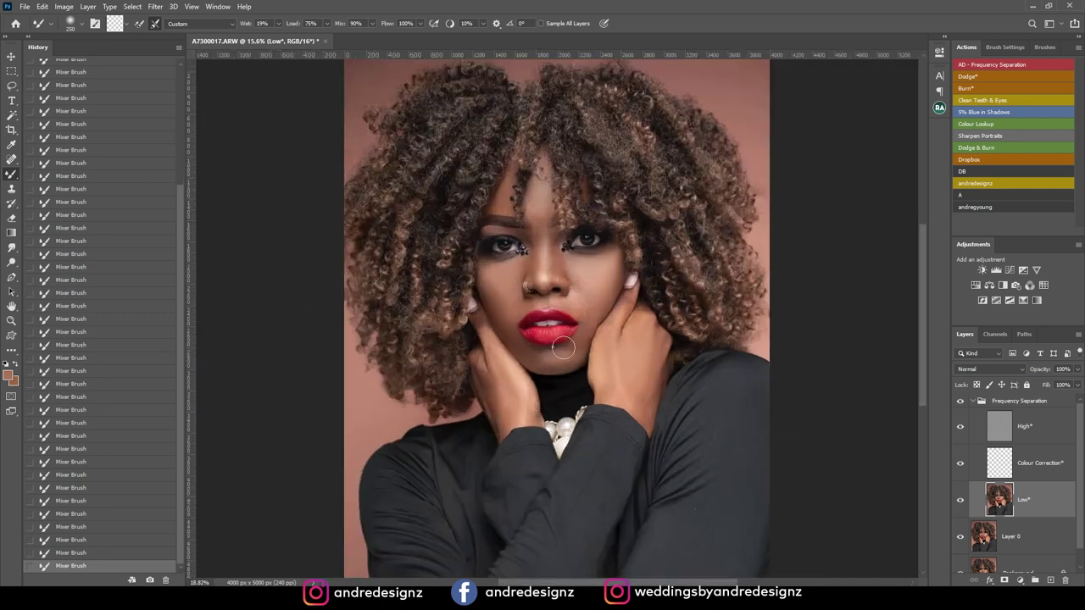
scroll(583, 343, "up", 10)
scroll(611, 239, "down", 3)
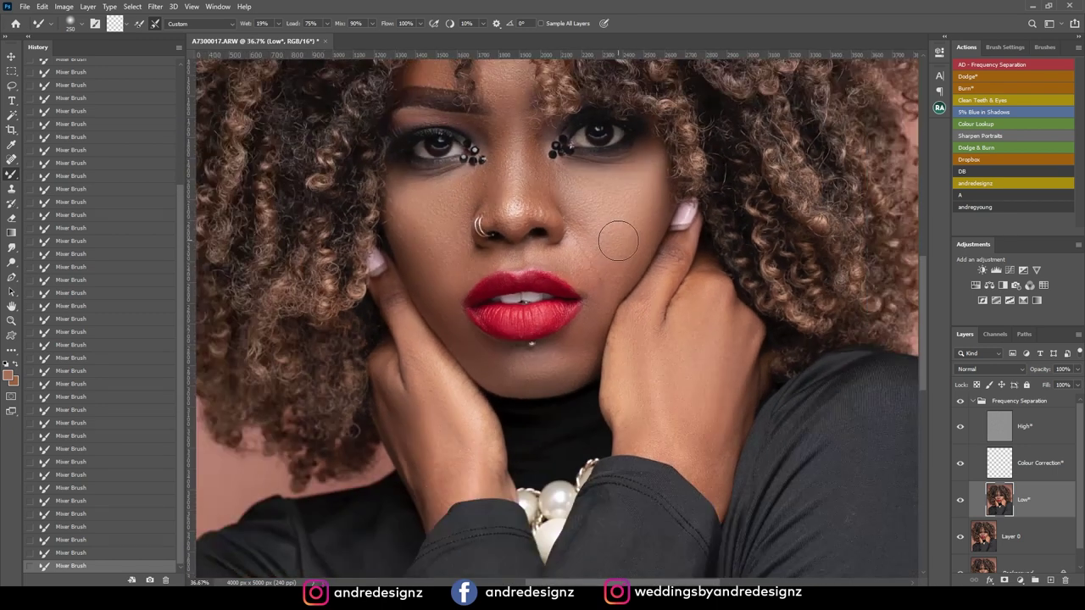
scroll(462, 210, "up", 5)
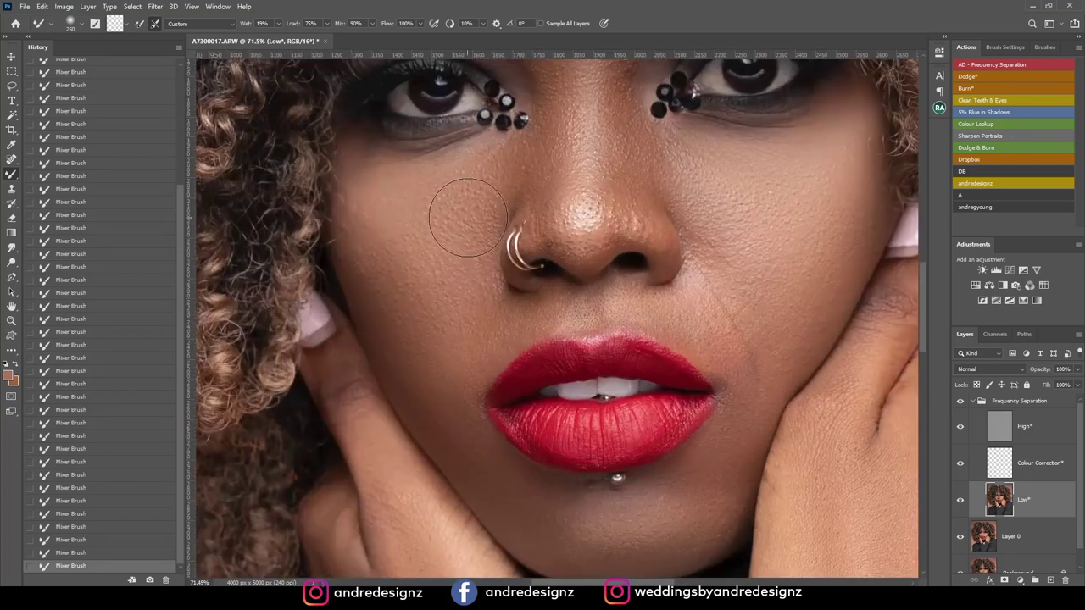
scroll(464, 216, "down", 5)
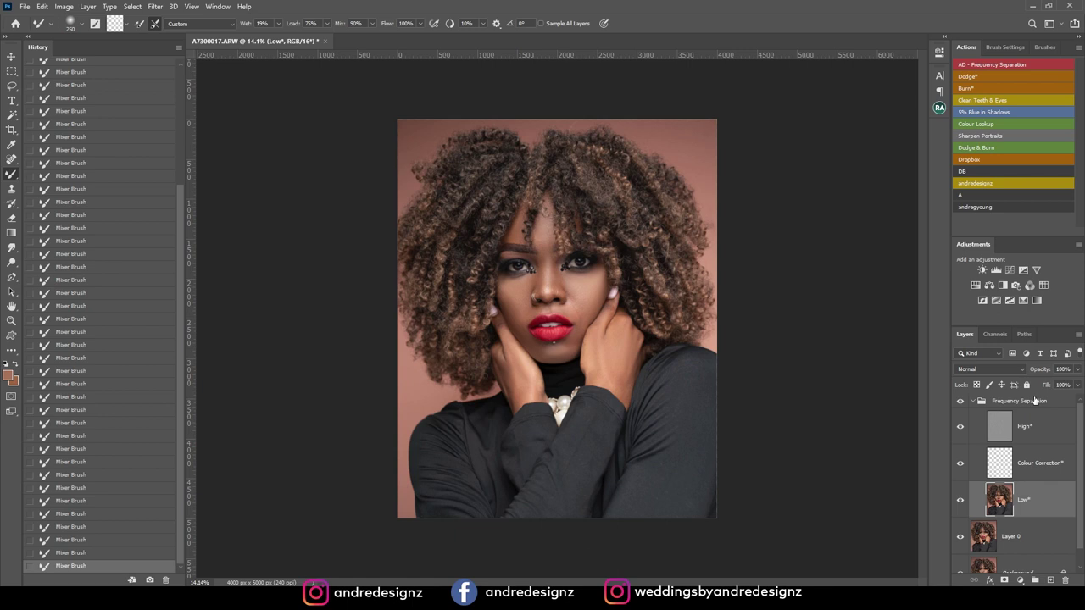
left_click(1034, 401)
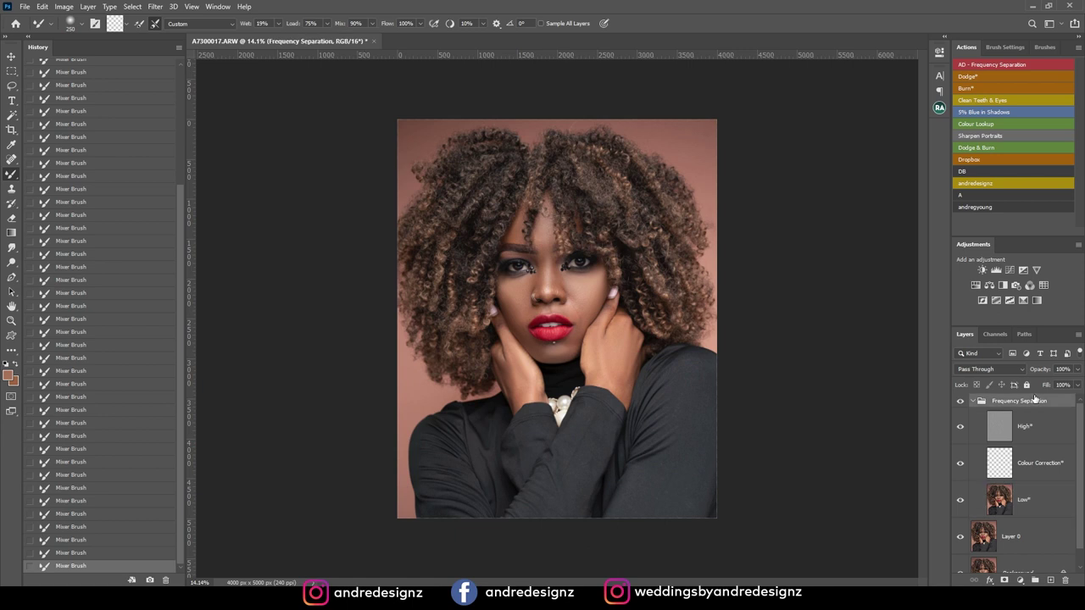
left_click(974, 402)
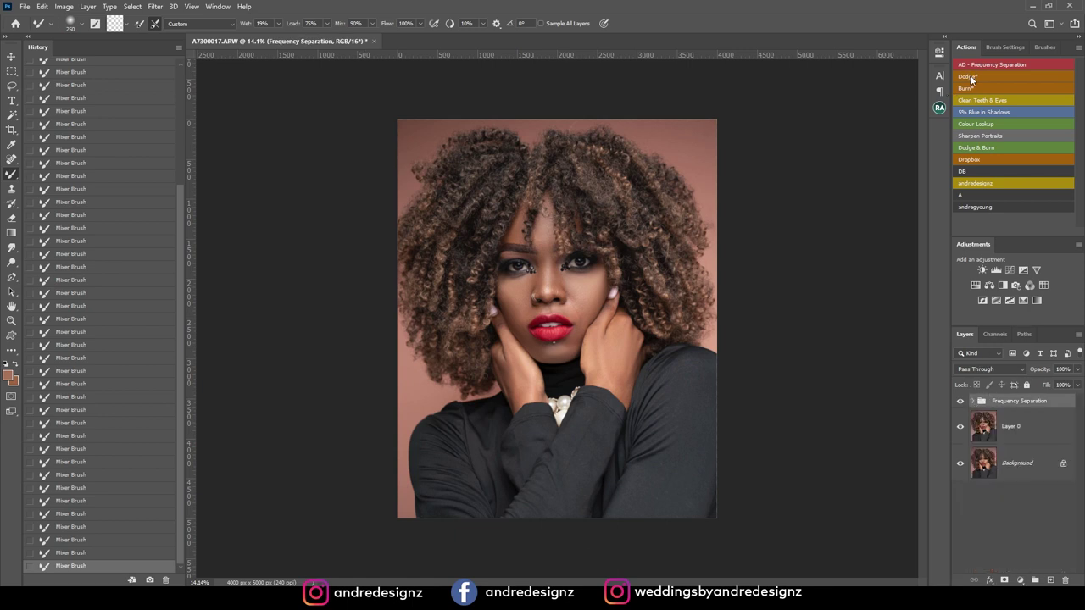
left_click(969, 77)
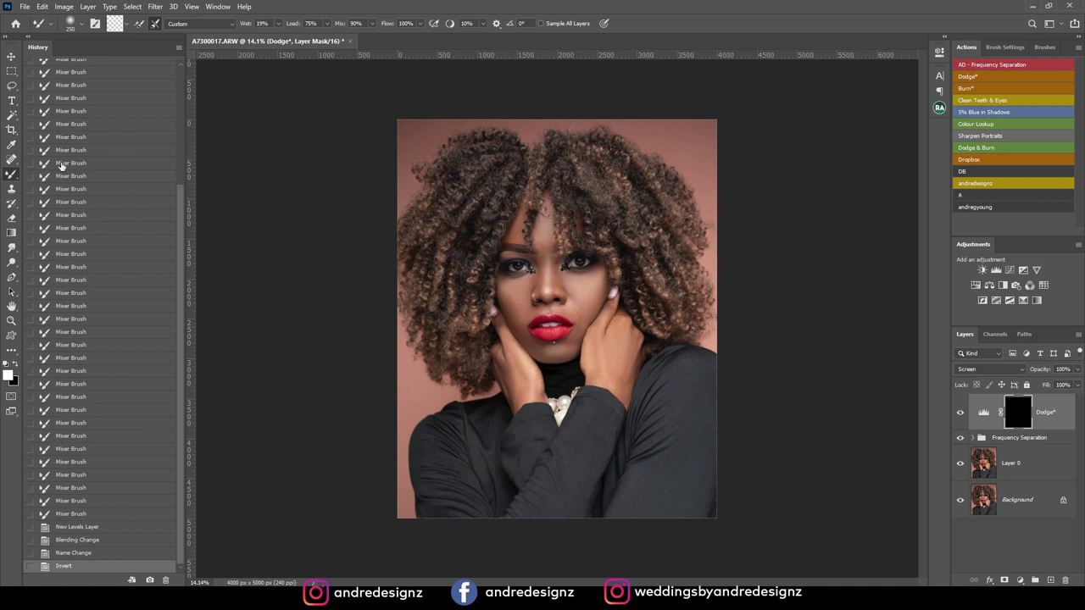
Step: Brighten the nose bridge by painting white on the Dodge* mask with the Brush Tool at 1% flow and size 80
left_click(11, 174)
left_click(50, 173)
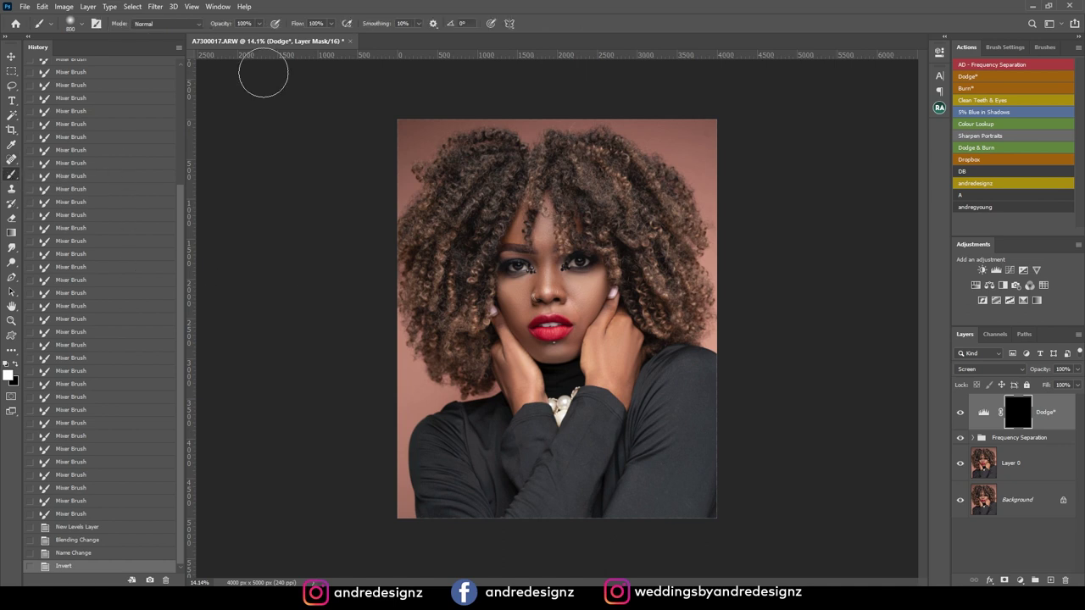
left_click_drag(334, 23, 239, 44)
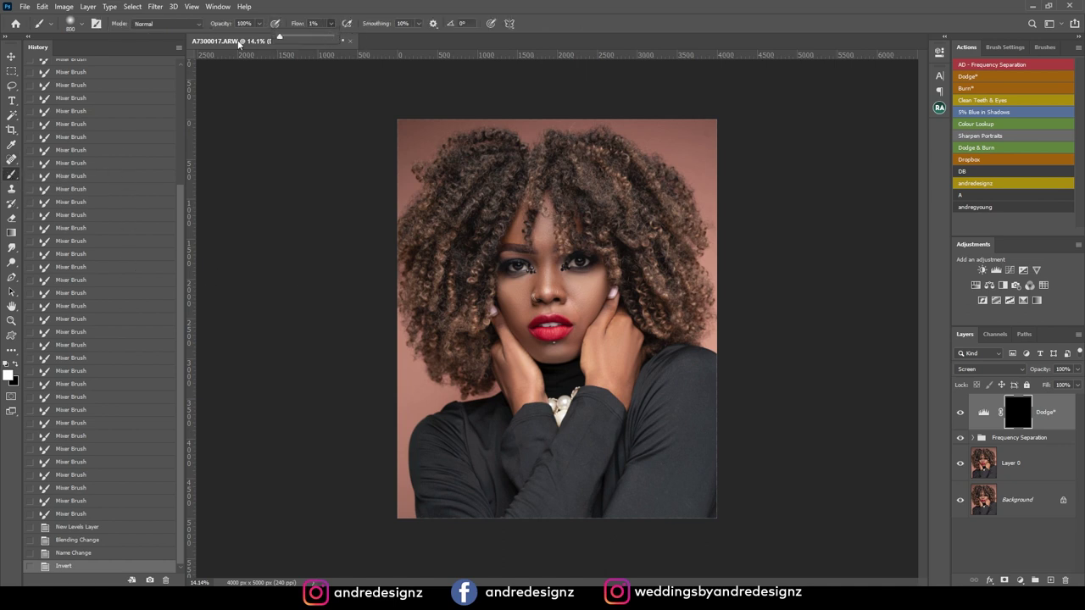
scroll(543, 255, "up", 5)
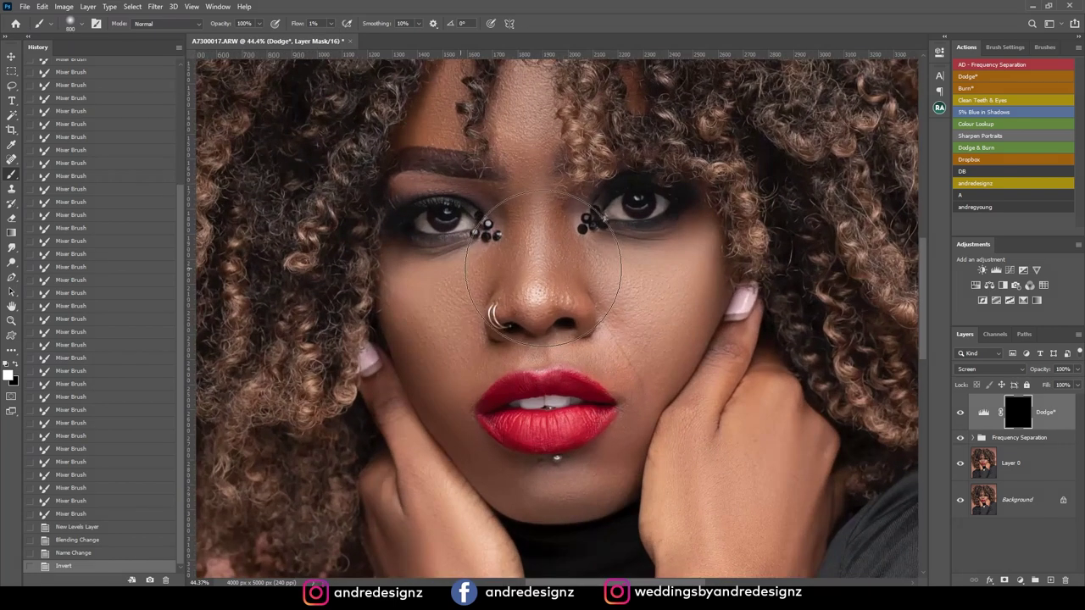
key("bracketleft")
key("bracketleft")
key("bracketleft")
key("bracketleft")
key("bracketleft")
key("bracketleft")
key("bracketleft")
key("bracketleft")
key("bracketleft")
key("bracketleft")
key("bracketleft")
key("bracketleft")
key("bracketleft")
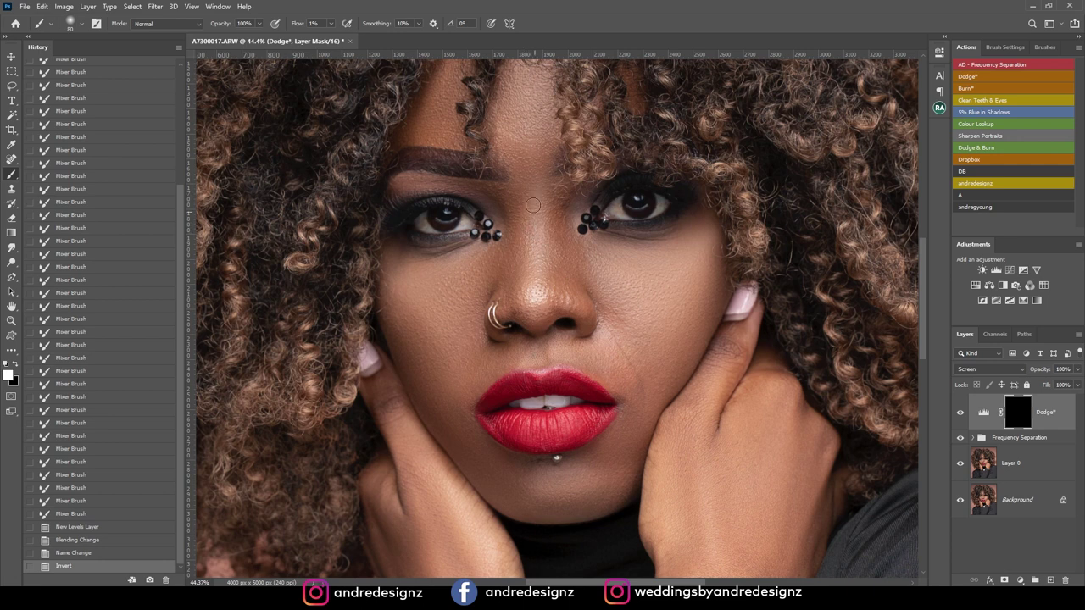
left_click_drag(528, 207, 539, 307)
Step: Brighten the cheeks and chin on the Dodge* mask with the brush at size 125
key("bracketright")
key("bracketright")
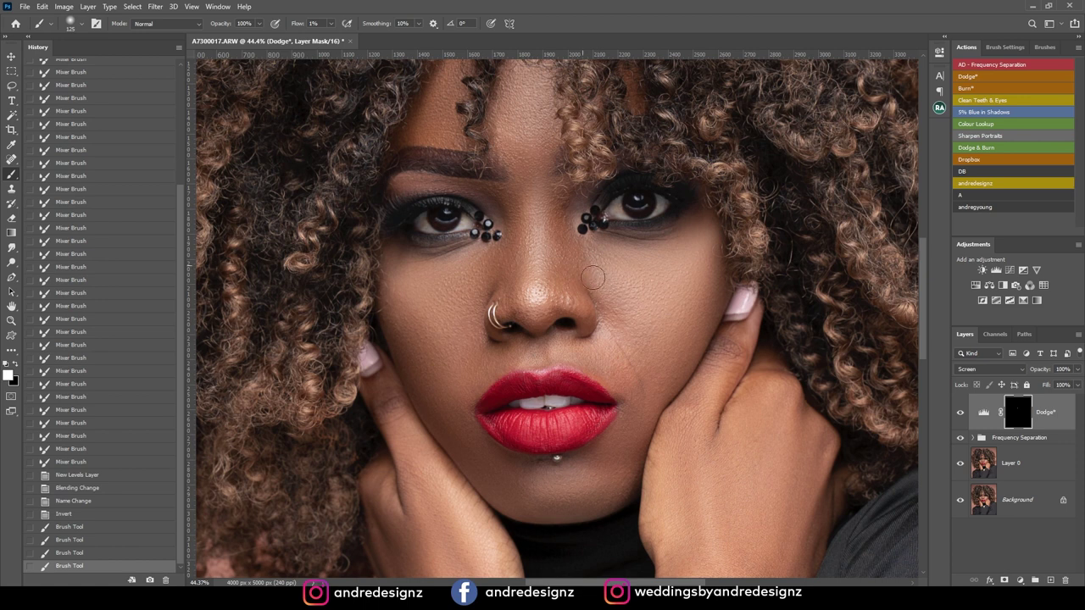
mouse_move(597, 264)
left_mouse_down()
mouse_move(624, 315)
mouse_move(601, 270)
mouse_move(670, 275)
mouse_move(630, 282)
mouse_move(690, 238)
mouse_move(464, 271)
mouse_move(455, 260)
mouse_move(410, 265)
mouse_move(442, 260)
mouse_move(463, 285)
mouse_move(447, 317)
mouse_move(442, 281)
mouse_move(468, 286)
mouse_move(473, 303)
mouse_move(480, 262)
mouse_move(460, 342)
mouse_move(465, 287)
mouse_move(428, 325)
mouse_move(455, 272)
mouse_move(484, 266)
mouse_move(483, 296)
mouse_move(487, 269)
mouse_move(480, 258)
mouse_move(458, 328)
mouse_move(469, 322)
mouse_move(449, 336)
mouse_move(452, 287)
mouse_move(437, 281)
mouse_move(447, 273)
mouse_move(390, 302)
mouse_move(445, 285)
mouse_move(436, 270)
mouse_move(451, 263)
mouse_move(416, 276)
mouse_move(452, 262)
mouse_move(407, 262)
mouse_move(437, 292)
mouse_move(422, 308)
mouse_move(425, 326)
mouse_move(416, 321)
mouse_move(426, 338)
mouse_move(419, 315)
mouse_move(439, 314)
mouse_move(438, 295)
mouse_move(473, 291)
mouse_move(485, 334)
mouse_move(474, 370)
mouse_move(476, 348)
mouse_move(444, 372)
left_mouse_up()
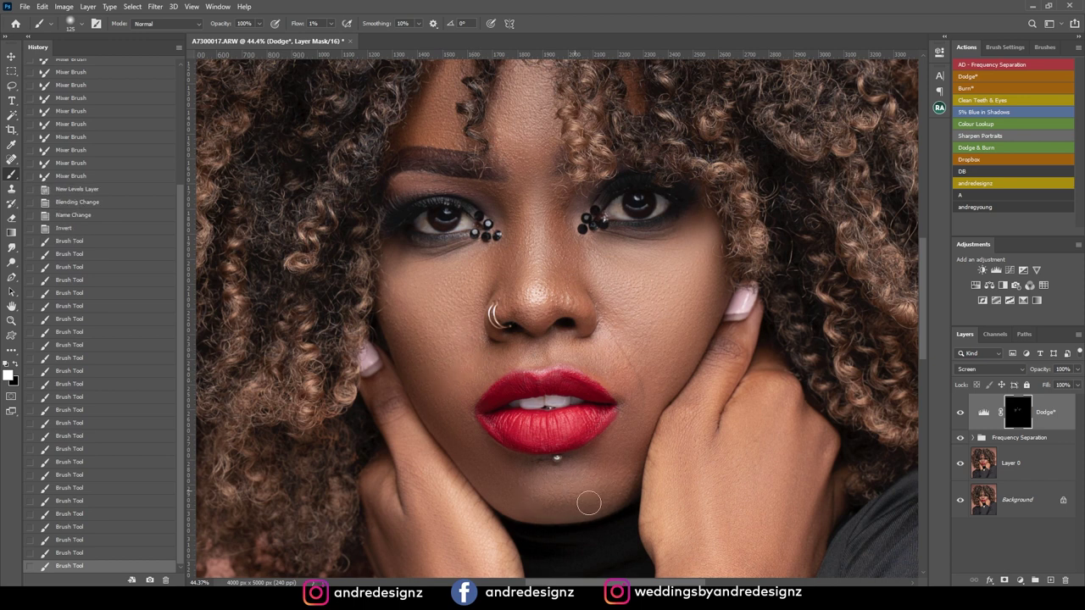
mouse_move(543, 506)
left_mouse_down()
mouse_move(593, 484)
mouse_move(538, 482)
mouse_move(552, 513)
left_mouse_up()
mouse_move(551, 509)
left_mouse_down()
mouse_move(560, 496)
mouse_move(531, 478)
left_mouse_up()
Step: Brighten the skin between the nose and upper lip on the Dodge* mask, reducing the brush to size 70
key("bracketleft")
key("bracketleft")
key("bracketleft")
key("bracketleft")
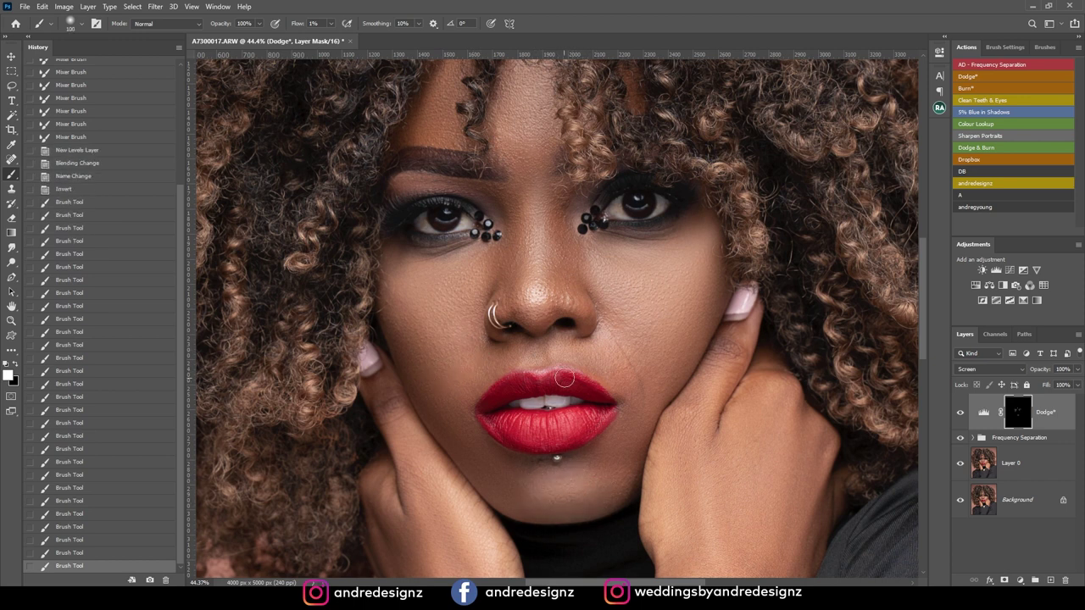
left_click_drag(552, 358, 531, 349)
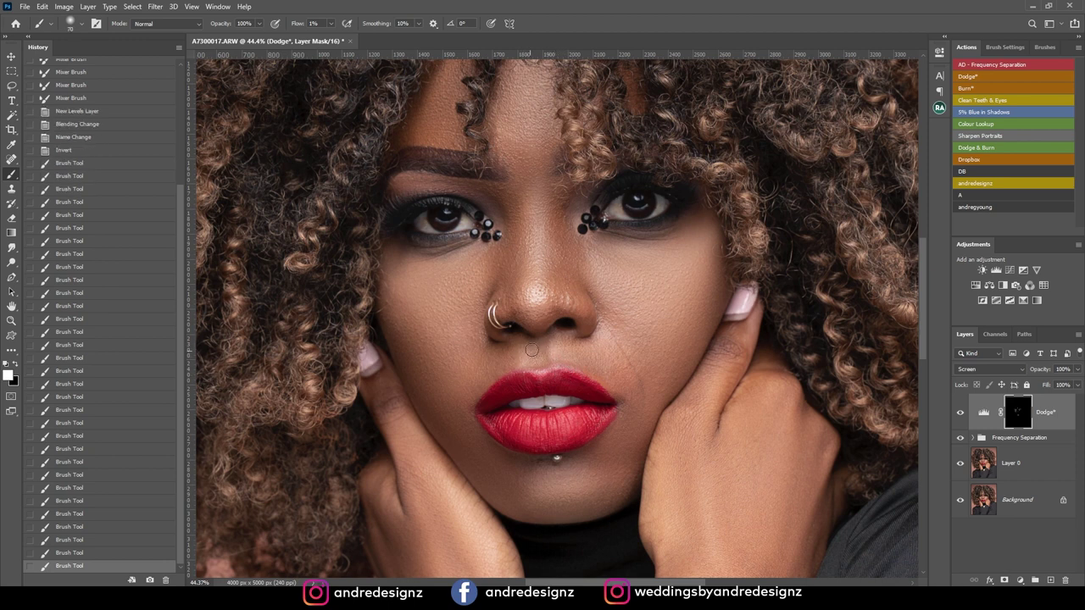
left_click(568, 346)
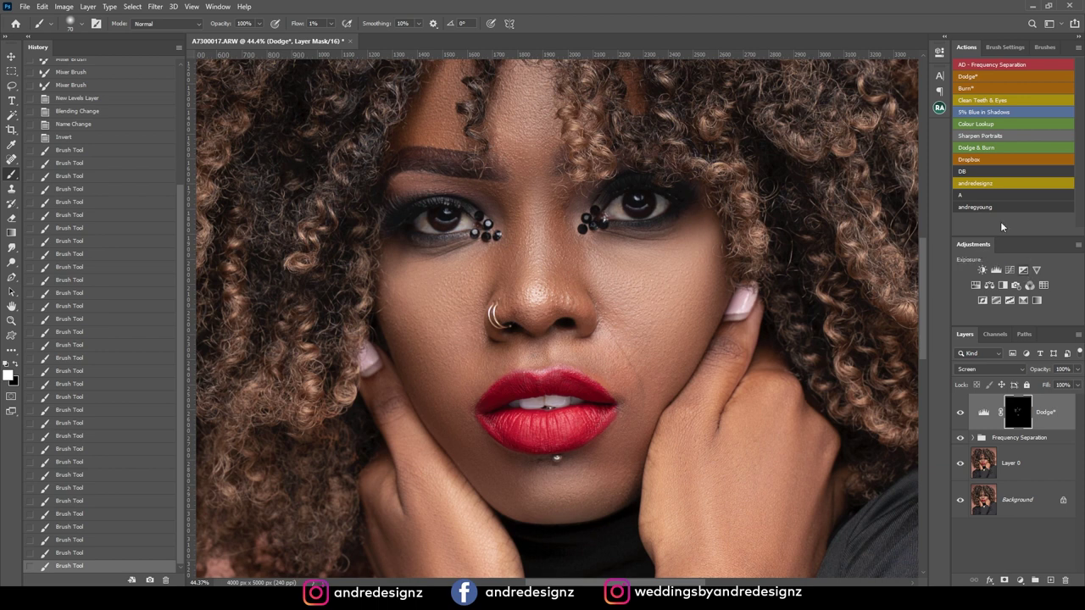
Step: Run the Dodge* action again to add a second masked Dodge* layer
left_click(979, 78)
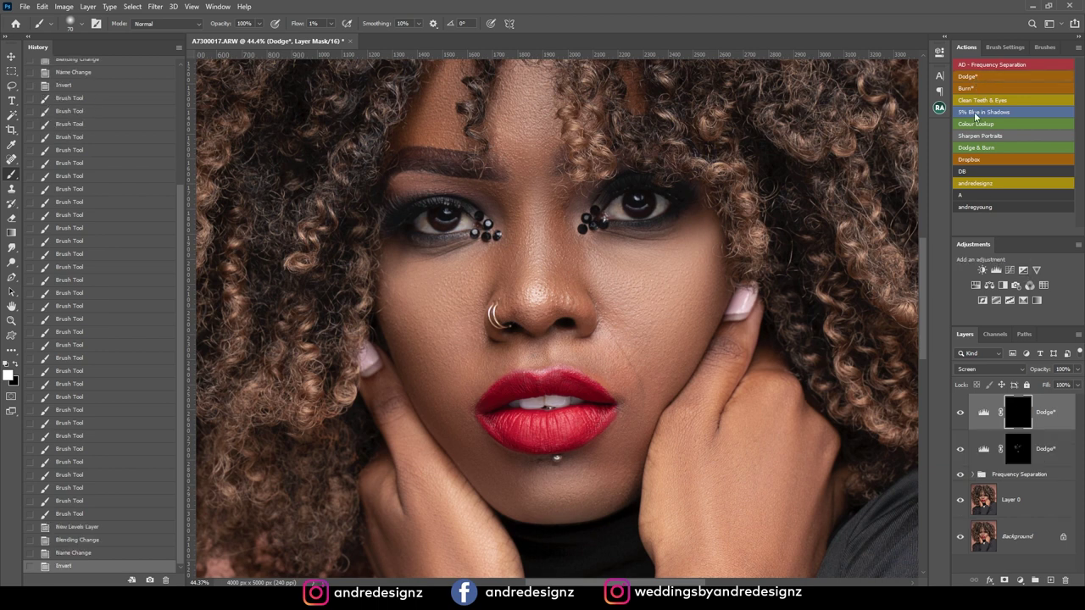
Step: Delete the second Dodge* layer and run the Burn* action to add a masked Burn* layer
key("Delete")
left_click(975, 88)
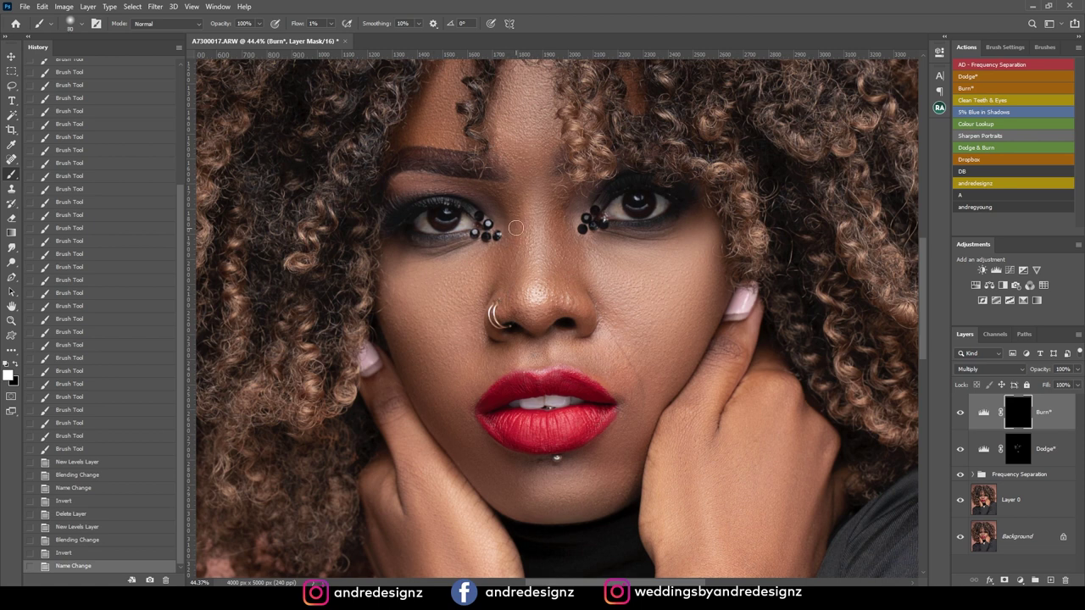
Step: Darken the sides of the nose bridge and the upper eyelids by painting white on the Burn* mask at 1% flow and size 80
mouse_move(508, 210)
left_mouse_down()
mouse_move(505, 198)
mouse_move(543, 247)
left_mouse_up()
left_click(507, 202)
left_click(546, 223)
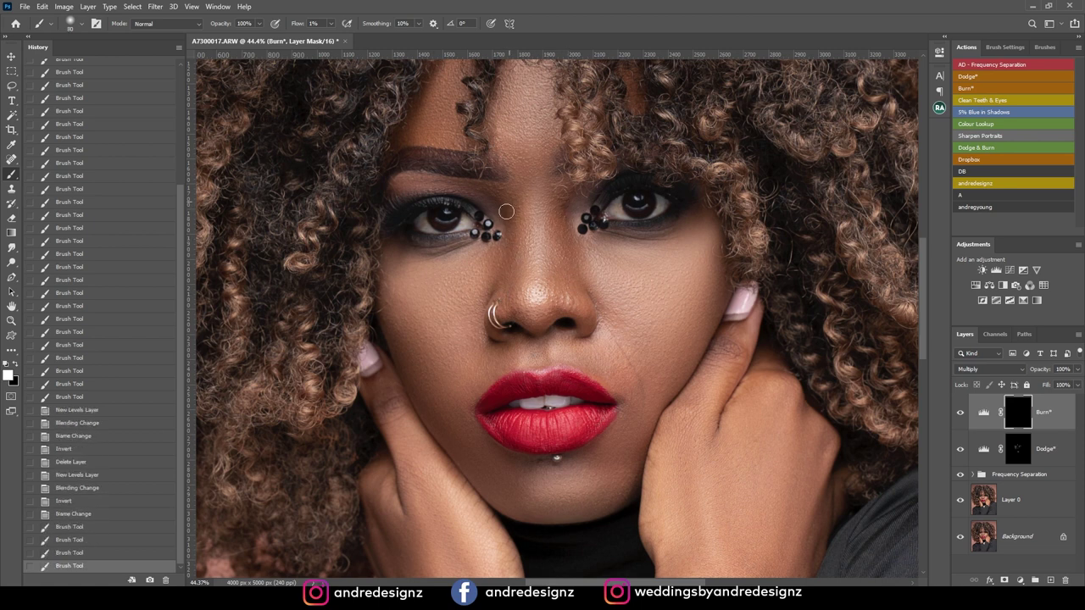
left_click_drag(407, 184, 454, 190)
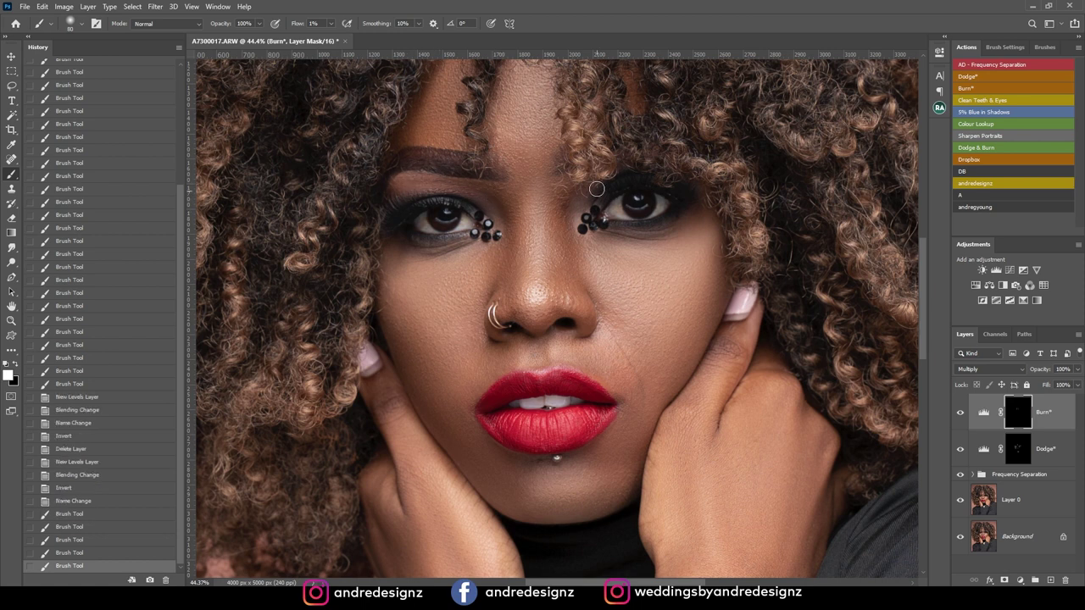
left_click_drag(570, 181, 573, 175)
Step: Contour the lower cheeks and jawline on the Burn* mask with the brush enlarged to size 175
key("bracketright")
key("bracketright")
key("bracketright")
key("bracketright")
key("bracketright")
mouse_move(419, 334)
left_mouse_down()
mouse_move(407, 340)
mouse_move(400, 329)
mouse_move(474, 459)
mouse_move(457, 454)
left_mouse_up()
left_click_drag(450, 442, 419, 396)
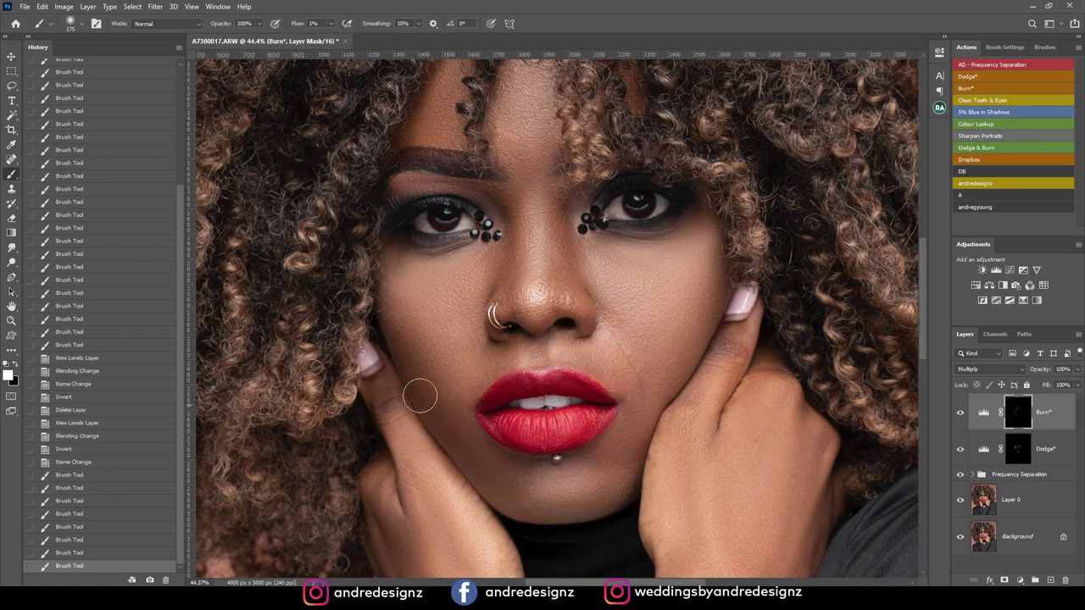
mouse_move(396, 337)
left_mouse_down()
mouse_move(382, 257)
mouse_move(378, 317)
left_mouse_up()
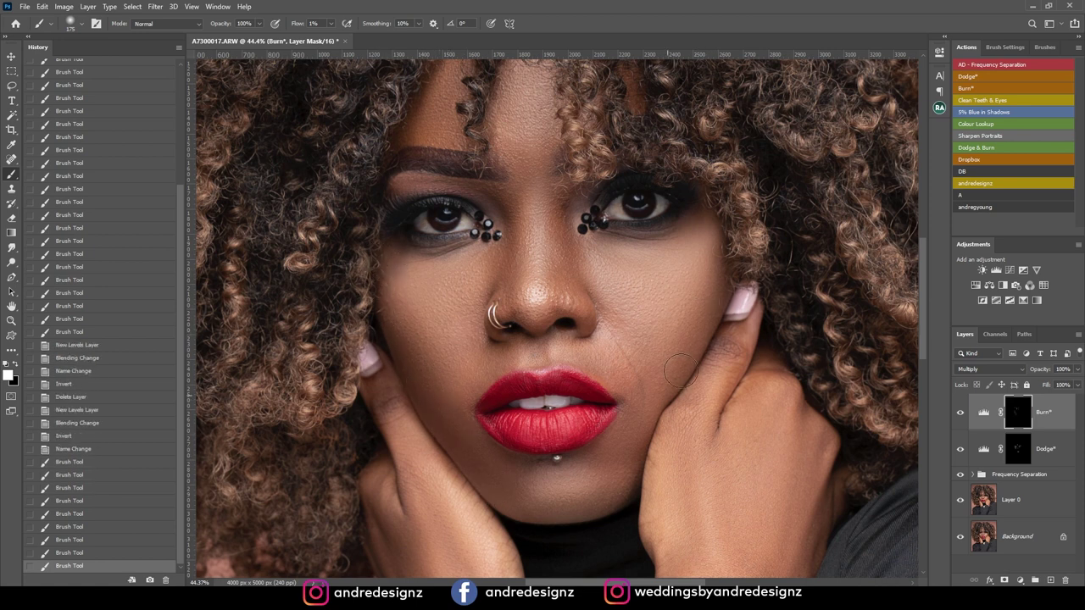
mouse_move(656, 405)
left_mouse_down()
mouse_move(716, 299)
mouse_move(683, 338)
mouse_move(701, 329)
mouse_move(694, 320)
mouse_move(720, 248)
mouse_move(668, 382)
mouse_move(635, 450)
mouse_move(620, 454)
left_mouse_up()
mouse_move(510, 491)
left_mouse_down()
mouse_move(468, 461)
mouse_move(500, 483)
left_mouse_up()
mouse_move(404, 321)
left_mouse_down()
mouse_move(394, 256)
mouse_move(429, 319)
left_mouse_up()
Step: Darken the skin beside the inner brow on the Burn* mask at size 100, and compare the whole portrait with the layer hidden and shown
key("bracketleft")
key("bracketleft")
key("bracketleft")
left_click_drag(506, 191, 496, 193)
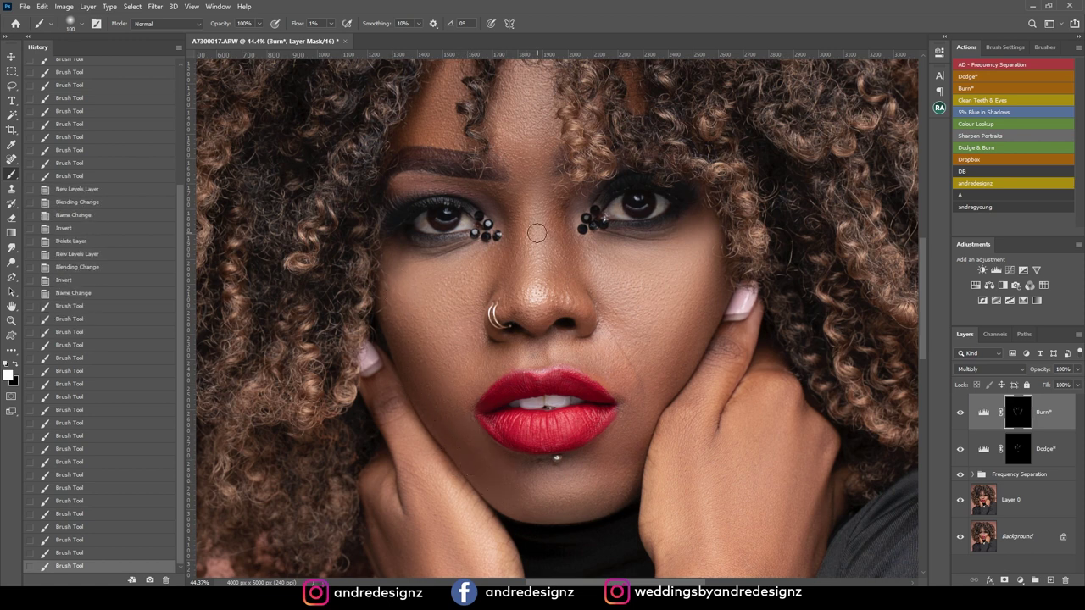
key("ctrl+0")
left_click(960, 414)
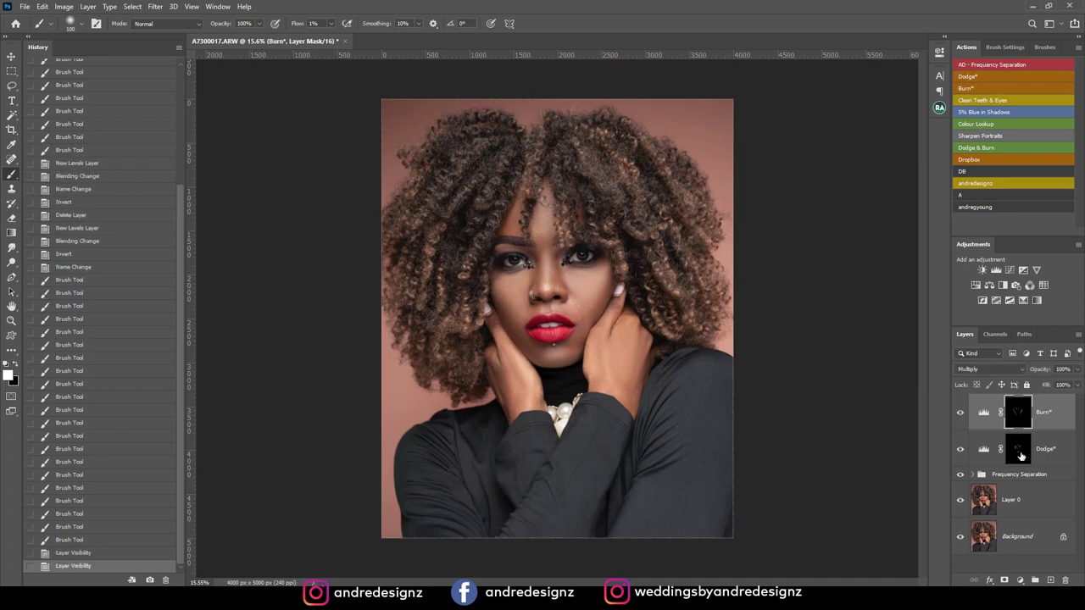
Step: Group the Burn* and Dodge* layers as DB and compare the portrait with the group hidden and shown
left_click(1056, 451, "shift")
key("ctrl+g")
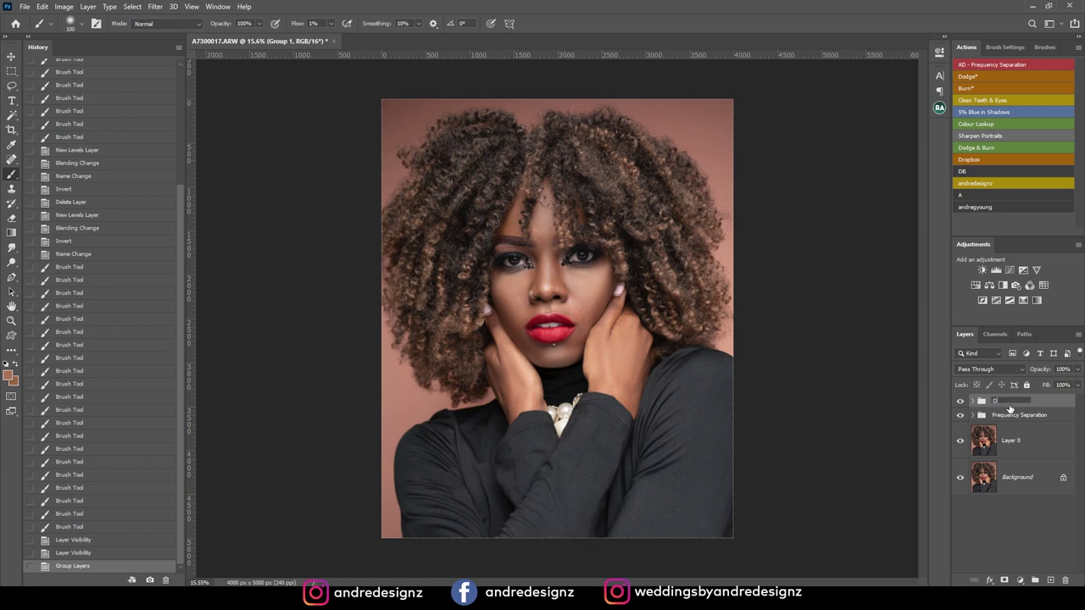
key("Return")
left_click(962, 403)
left_click(961, 403)
left_click(961, 403)
left_click(961, 403)
Step: Brighten the cheek on the nose-ring side by painting white on the Dodge* mask inside the DB group
scroll(498, 376, "up", 2)
scroll(498, 377, "up", 3)
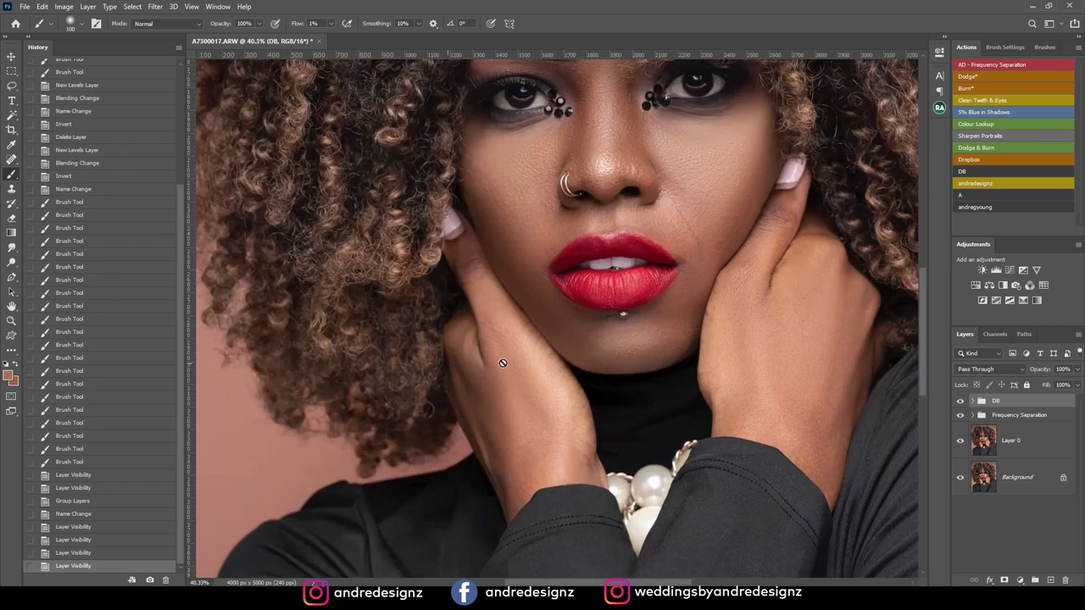
left_click_drag(542, 194, 521, 317)
scroll(700, 381, "up", 1)
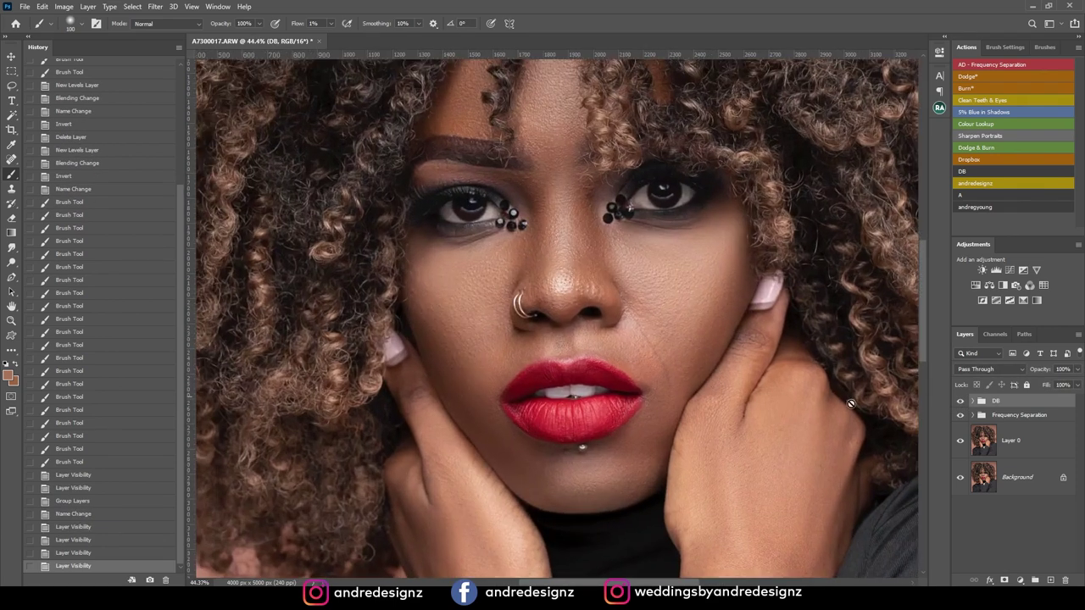
left_click(972, 401)
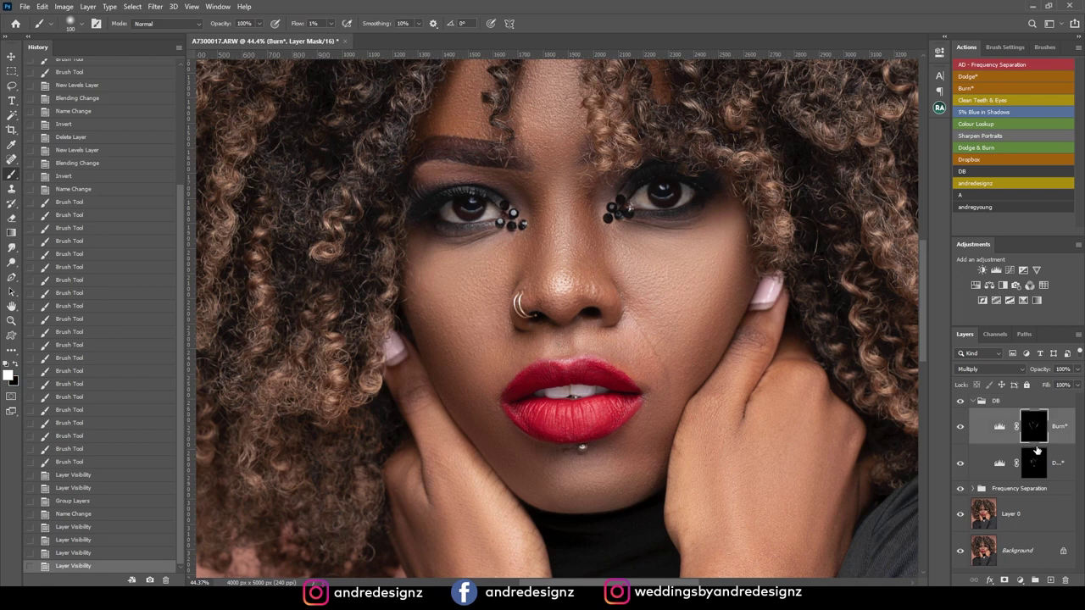
left_click(1034, 463)
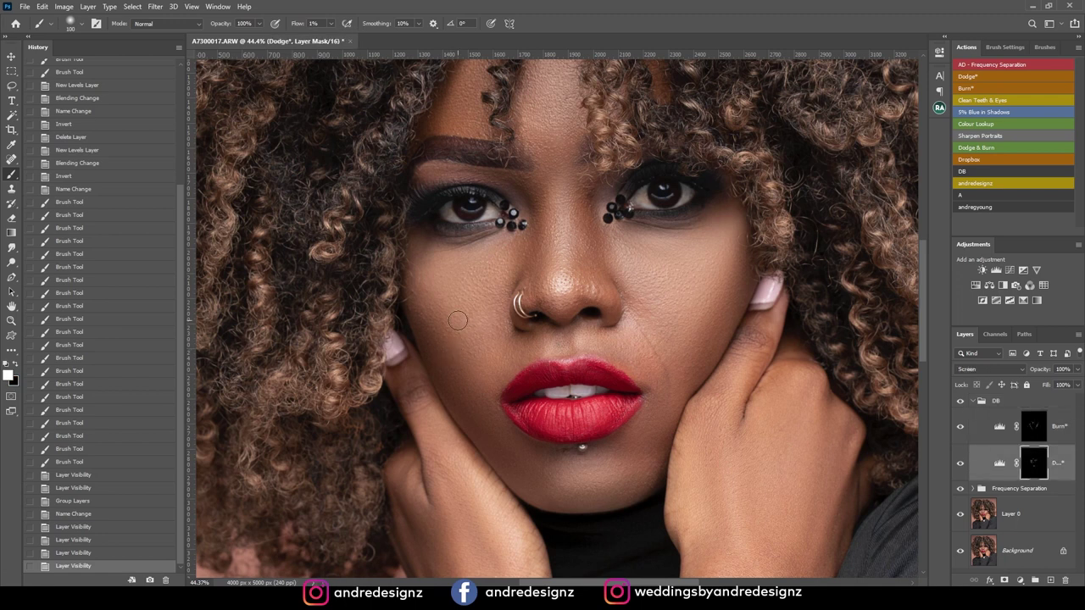
left_click_drag(455, 311, 465, 333)
mouse_move(466, 335)
left_mouse_down()
mouse_move(436, 300)
mouse_move(482, 326)
mouse_move(438, 285)
mouse_move(488, 329)
mouse_move(495, 297)
mouse_move(504, 303)
mouse_move(489, 308)
mouse_move(500, 295)
mouse_move(492, 271)
mouse_move(511, 257)
mouse_move(484, 302)
left_mouse_up()
mouse_move(471, 281)
left_mouse_down()
mouse_move(485, 327)
mouse_move(450, 279)
mouse_move(476, 324)
mouse_move(487, 295)
mouse_move(495, 326)
mouse_move(462, 334)
left_mouse_up()
mouse_move(457, 310)
left_mouse_down()
mouse_move(475, 344)
mouse_move(458, 318)
mouse_move(496, 350)
left_mouse_up()
Step: Brighten the opposite cheek under the eye on the Dodge* mask with the brush at size 125
key("bracketleft")
key("bracketleft")
left_click_drag(642, 300, 662, 278)
mouse_move(662, 277)
left_mouse_down()
mouse_move(673, 302)
mouse_move(711, 283)
mouse_move(704, 318)
mouse_move(679, 342)
mouse_move(671, 262)
mouse_move(626, 254)
mouse_move(645, 279)
mouse_move(714, 226)
mouse_move(645, 235)
mouse_move(692, 258)
left_mouse_up()
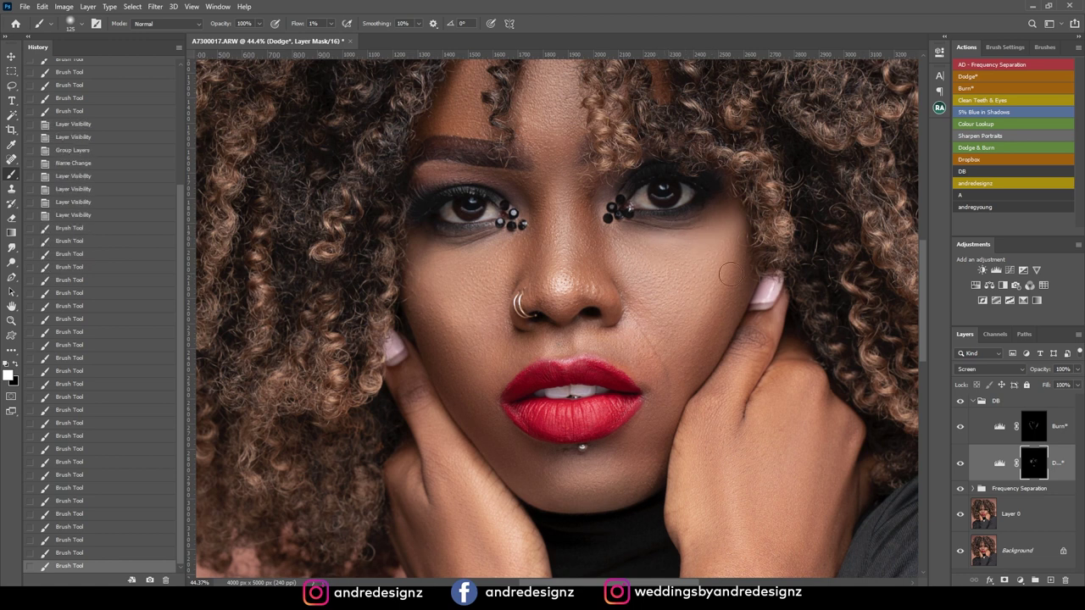
Step: Darken the skin along the upper lip on the Burn* mask, reducing the brush to size 70
left_click(1036, 428)
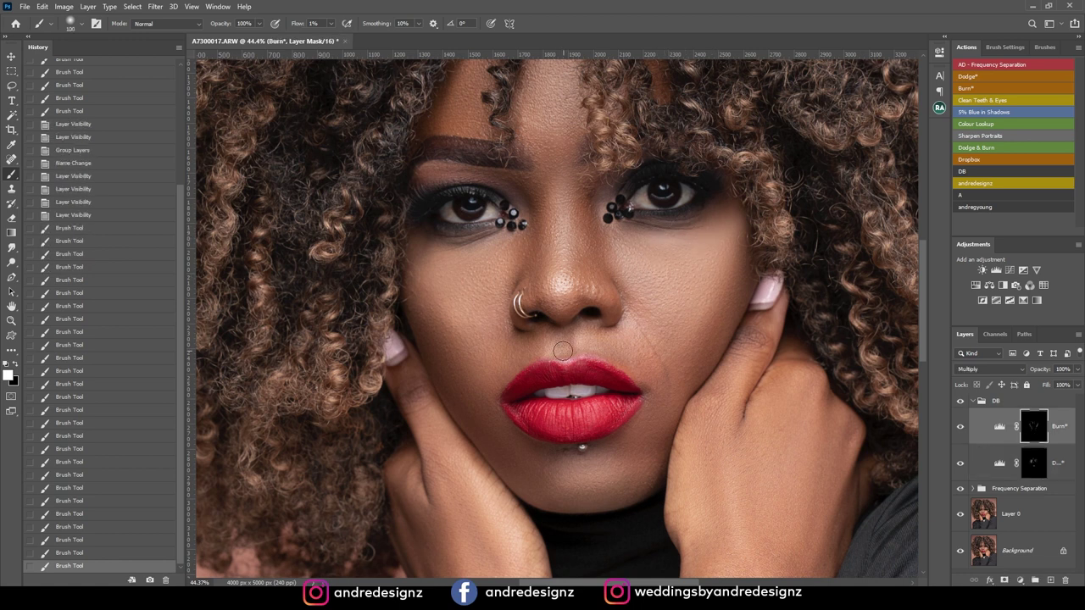
mouse_move(565, 355)
left_mouse_down()
mouse_move(557, 336)
mouse_move(569, 366)
left_mouse_up()
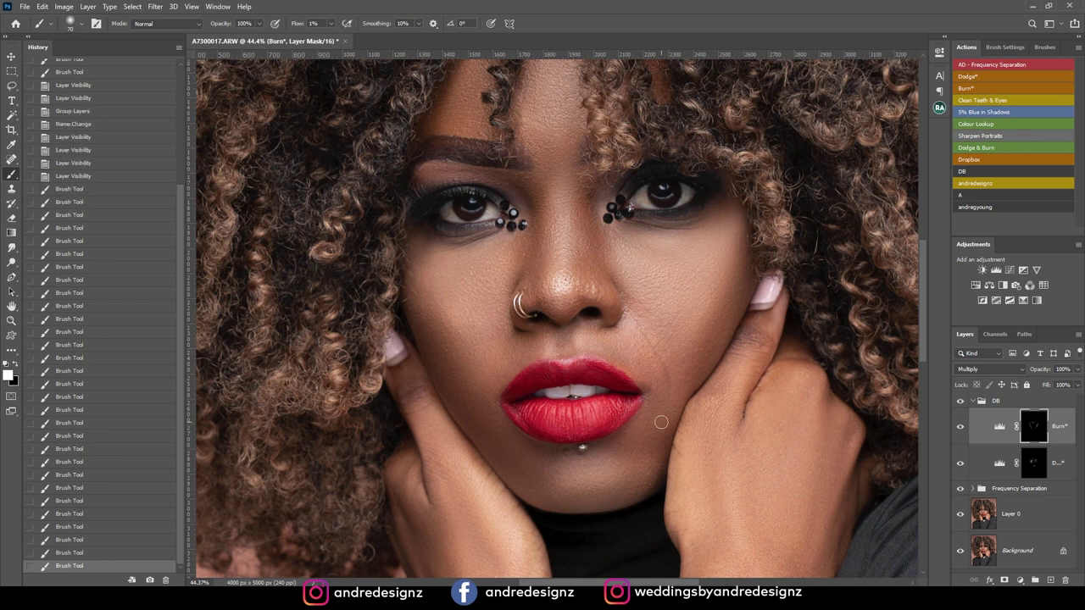
scroll(695, 335, "down", 5)
scroll(653, 305, "up", 3)
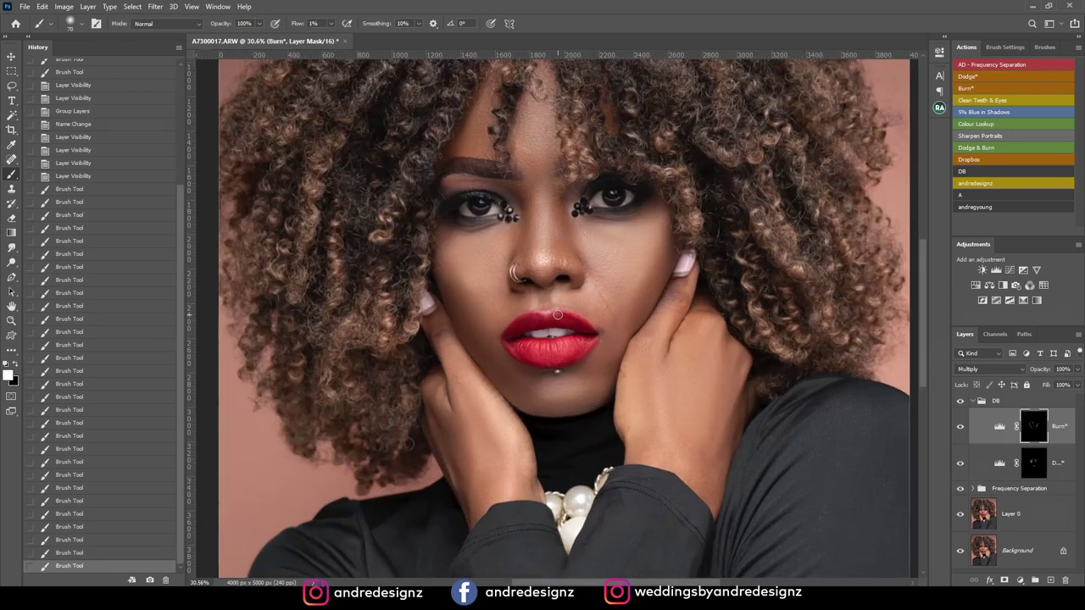
Step: Brighten the skin between the nose and upper lip on the Dodge* mask at size 70
scroll(558, 316, "up", 1)
left_click(1034, 462)
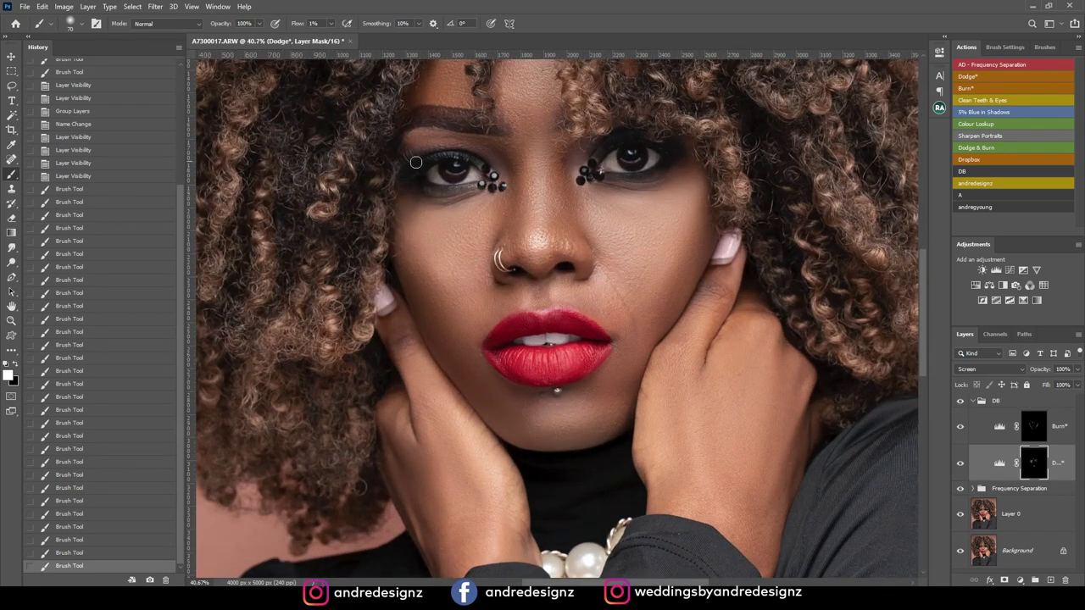
mouse_move(524, 293)
left_mouse_down()
mouse_move(557, 286)
mouse_move(543, 288)
left_mouse_up()
Step: Brighten the chin and lower jaw on the Dodge* mask with the brush enlarged to size 150
key("bracketright")
key("bracketright")
key("bracketright")
key("bracketright")
key("bracketright")
left_click(571, 436)
mouse_move(547, 436)
left_mouse_down()
mouse_move(509, 420)
mouse_move(550, 459)
mouse_move(581, 436)
mouse_move(563, 447)
mouse_move(634, 424)
left_mouse_up()
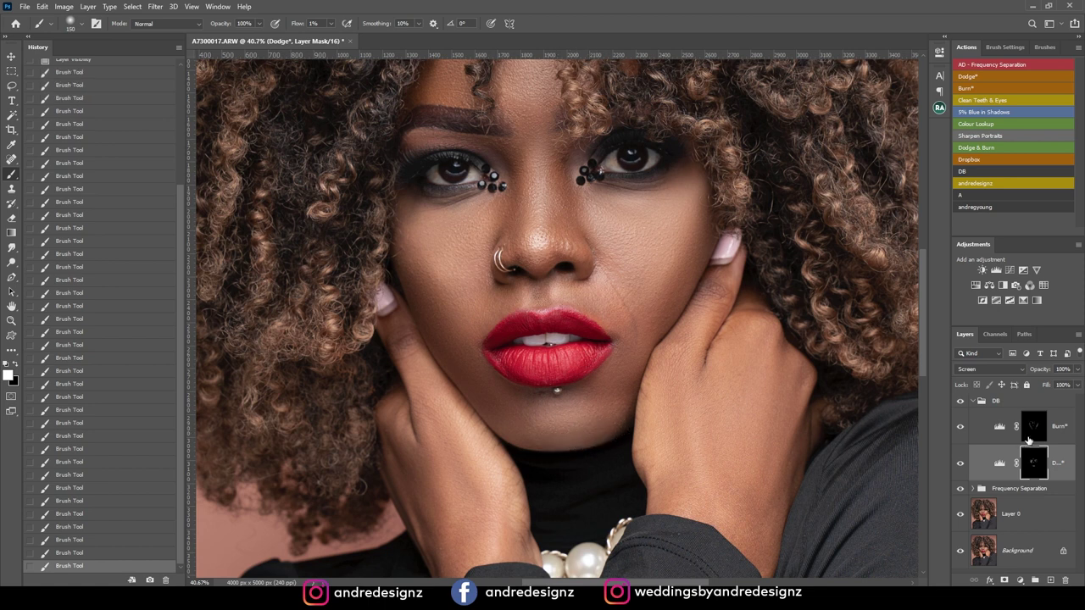
Step: Darken the jaw and lower cheek opposite the nose ring on the Burn* mask at size 150, and review the whole portrait
left_click(1029, 439)
mouse_move(613, 418)
left_mouse_down()
mouse_move(644, 330)
mouse_move(665, 313)
mouse_move(627, 368)
mouse_move(700, 255)
mouse_move(710, 204)
mouse_move(700, 240)
mouse_move(651, 293)
left_mouse_up()
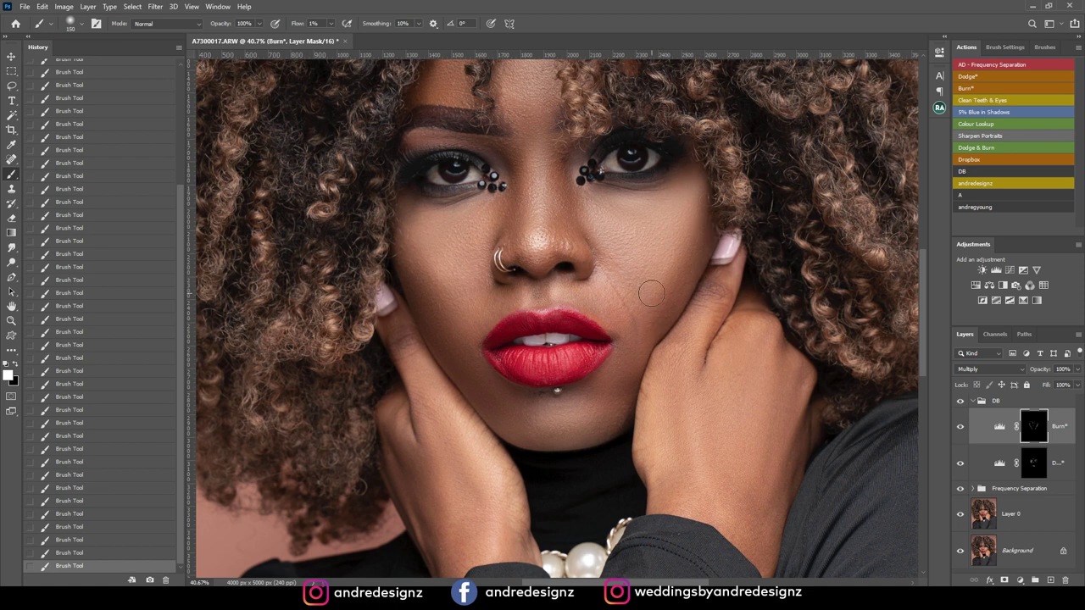
scroll(651, 292, "down", 5)
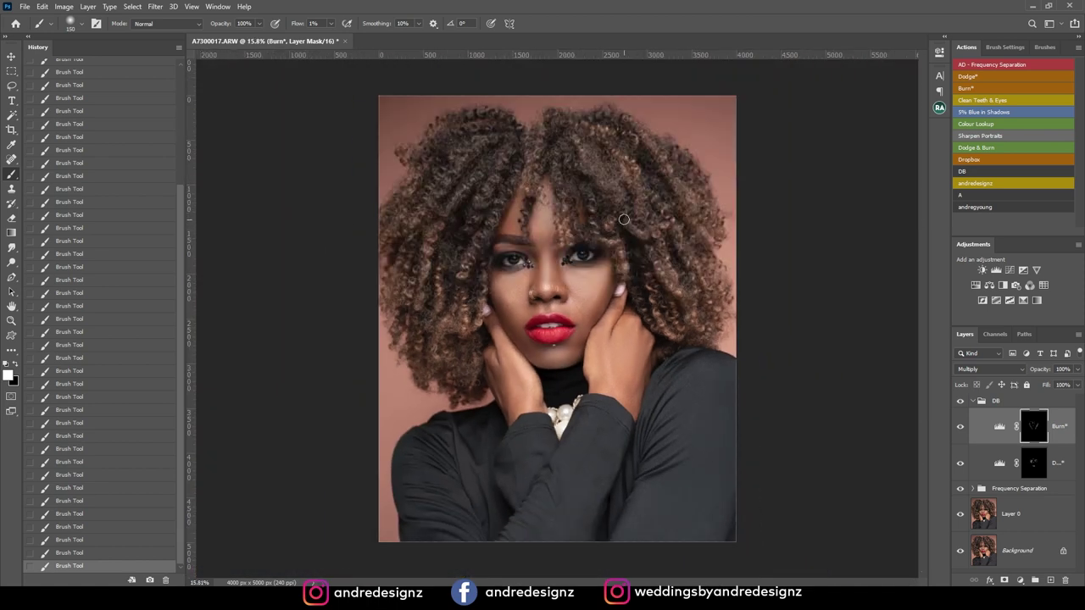
scroll(624, 215, "up", 2)
scroll(628, 237, "down", 2)
scroll(626, 234, "up", 2)
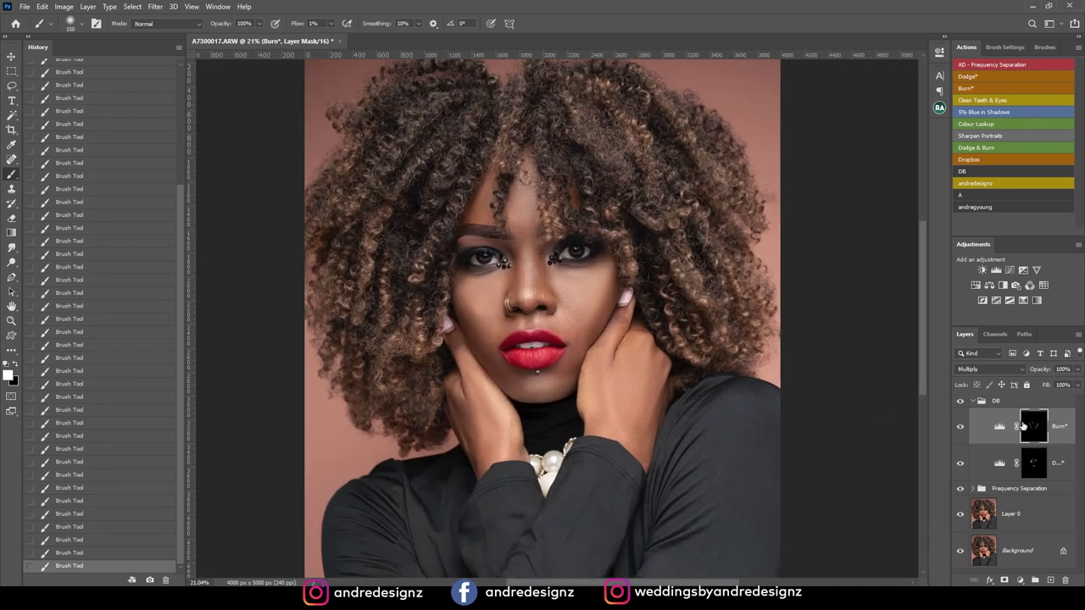
Step: Select the Colour Correction* layer in the Frequency Separation group and compare the portrait with it hidden and shown
left_click(977, 401)
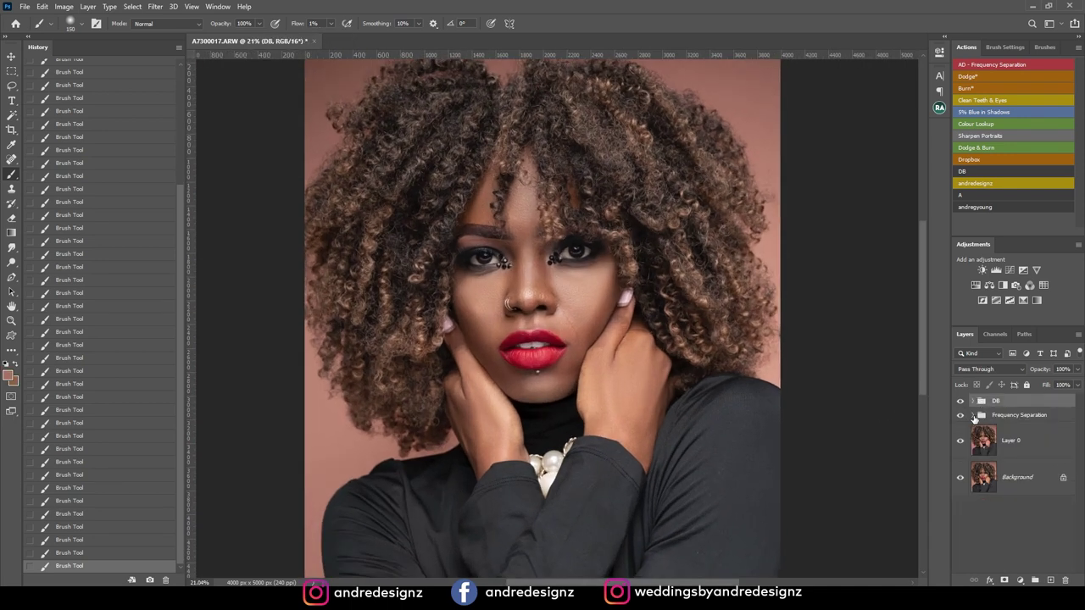
left_click(974, 415)
left_click(1024, 483)
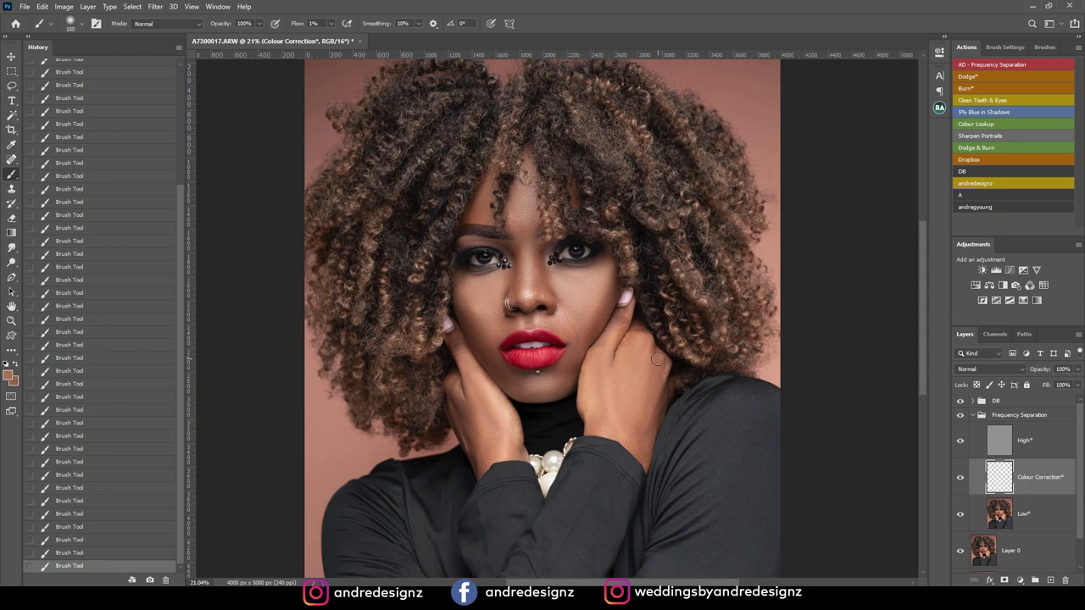
left_click(960, 480)
left_click(960, 480)
left_click(960, 480)
left_click(960, 480)
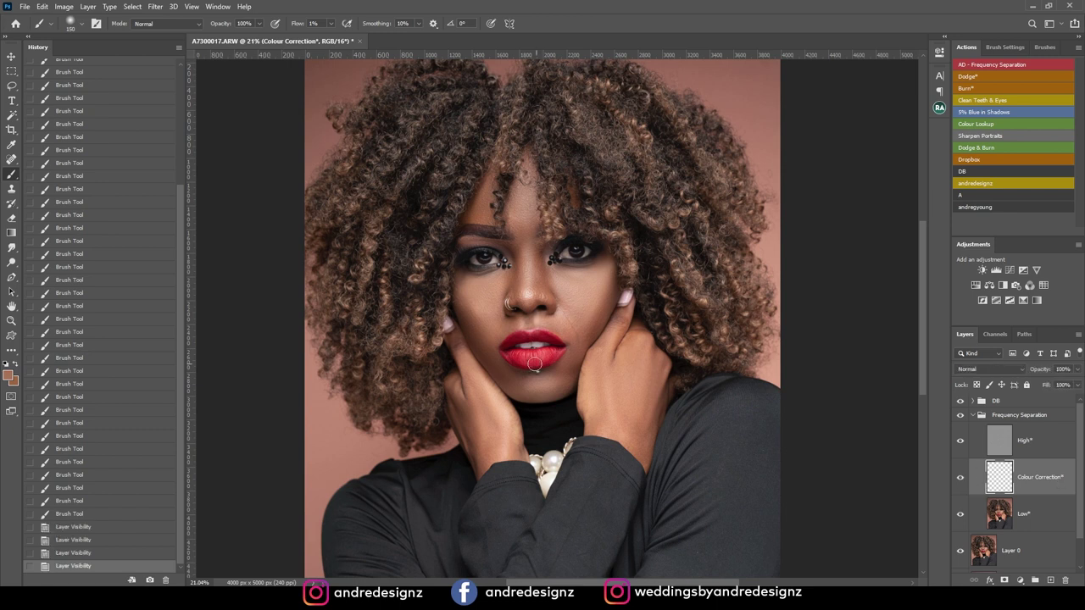
Step: Even out the back of the hand on the portrait's right side with sampled skin colour at size 300 on Colour Correction*, comparing before and after
scroll(649, 398, "up", 3)
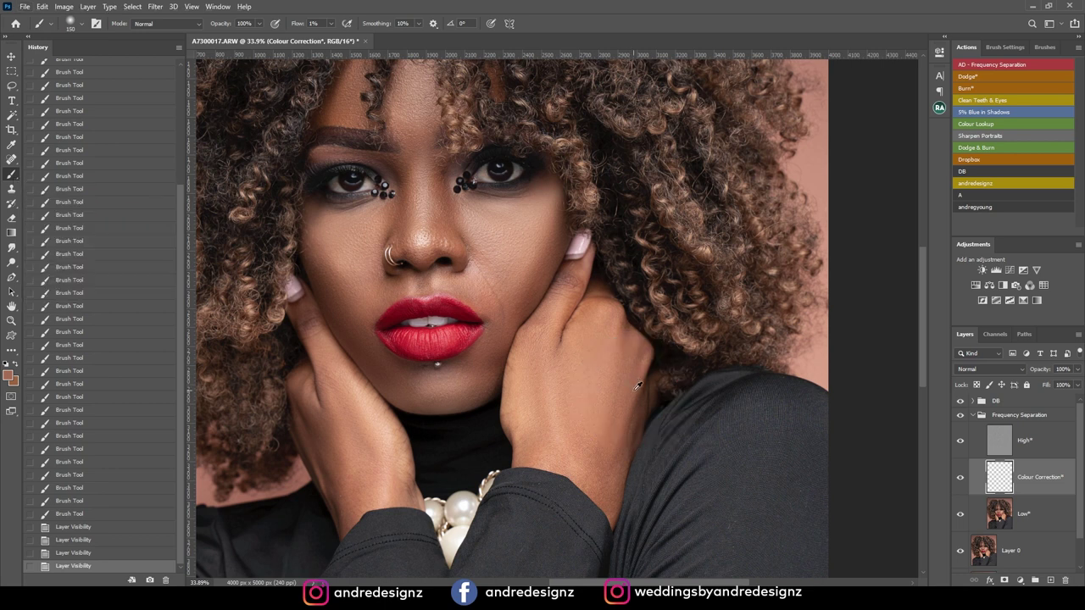
left_click_drag(603, 368, 574, 376)
key("bracketright")
key("bracketright")
key("bracketright")
key("bracketright")
left_click_drag(596, 414, 582, 429)
left_click_drag(594, 372, 585, 417)
left_click_drag(612, 350, 591, 414)
left_click(960, 478)
left_click(963, 480)
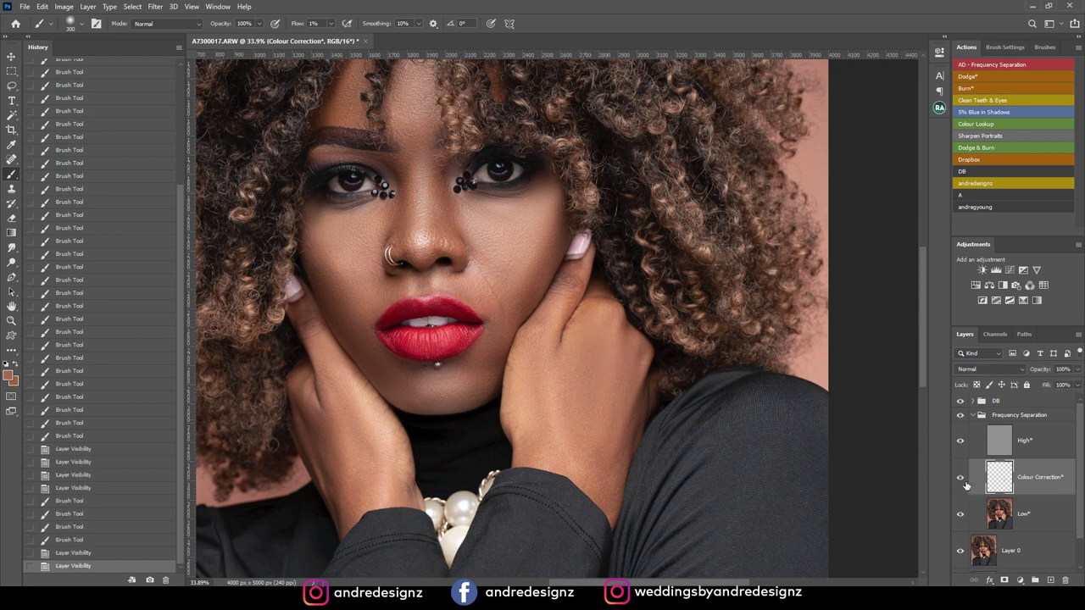
Step: Even out the skin near the right-side knuckles and on the other hand's wrist on Colour Correction* with the brush at size 200
key("bracketleft")
key("bracketleft")
left_click(515, 394)
mouse_move(526, 395)
left_mouse_down()
mouse_move(528, 436)
mouse_move(509, 395)
mouse_move(542, 375)
left_mouse_up()
mouse_move(559, 374)
left_mouse_down()
mouse_move(543, 413)
mouse_move(560, 307)
mouse_move(547, 373)
left_mouse_up()
left_click(547, 373)
mouse_move(397, 463)
left_mouse_down()
mouse_move(342, 405)
mouse_move(357, 496)
mouse_move(366, 407)
mouse_move(335, 364)
mouse_move(400, 482)
mouse_move(383, 465)
mouse_move(382, 486)
mouse_move(335, 459)
left_mouse_up()
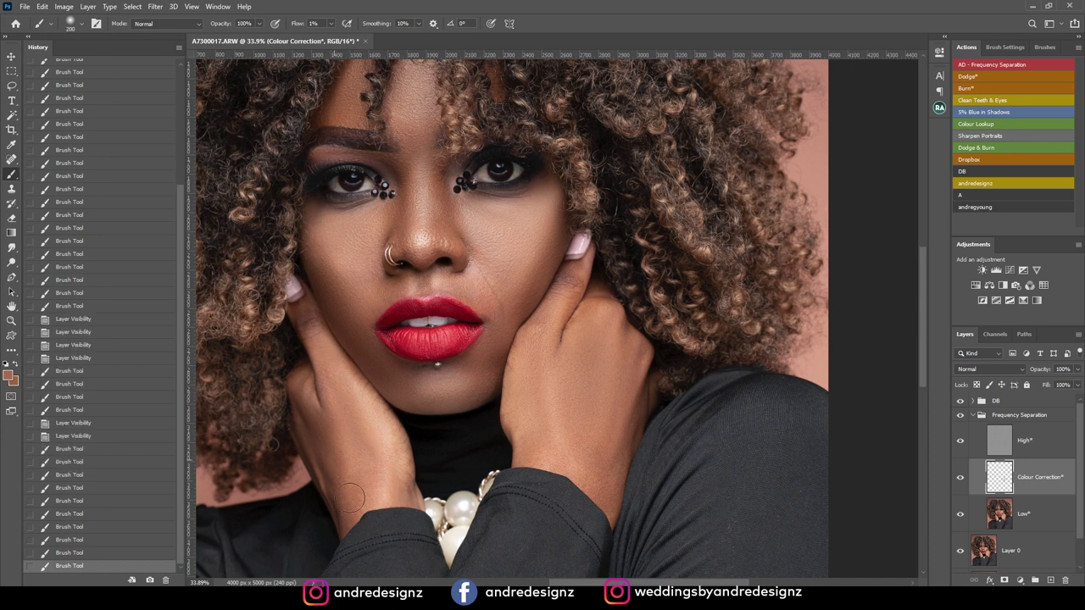
left_click_drag(360, 506, 373, 488)
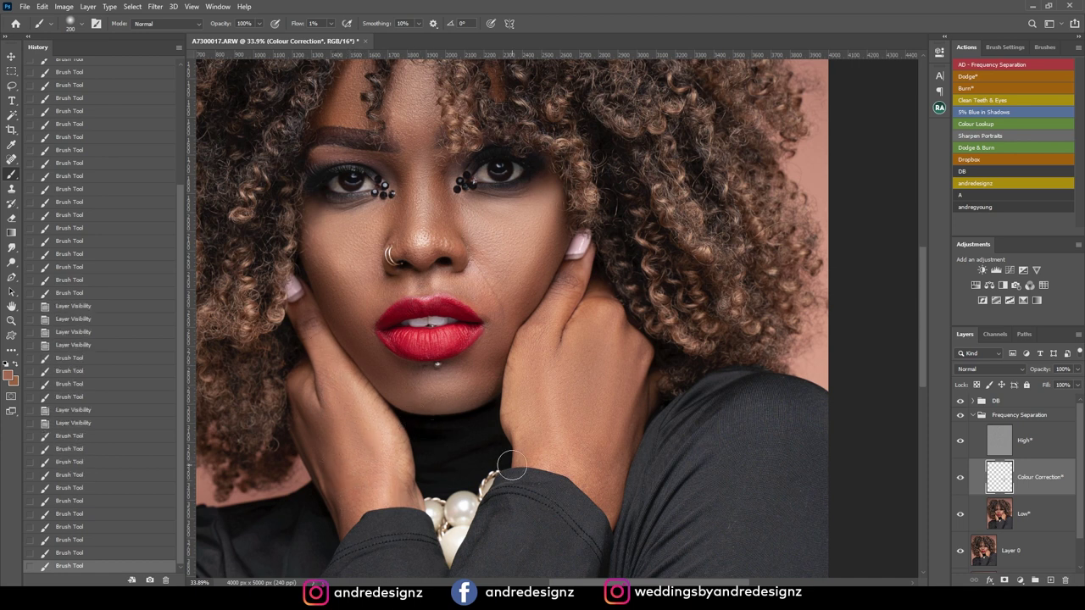
Step: Collapse the Frequency Separation group and add a new layer above the DB group
scroll(542, 381, "down", 2)
scroll(547, 356, "down", 3)
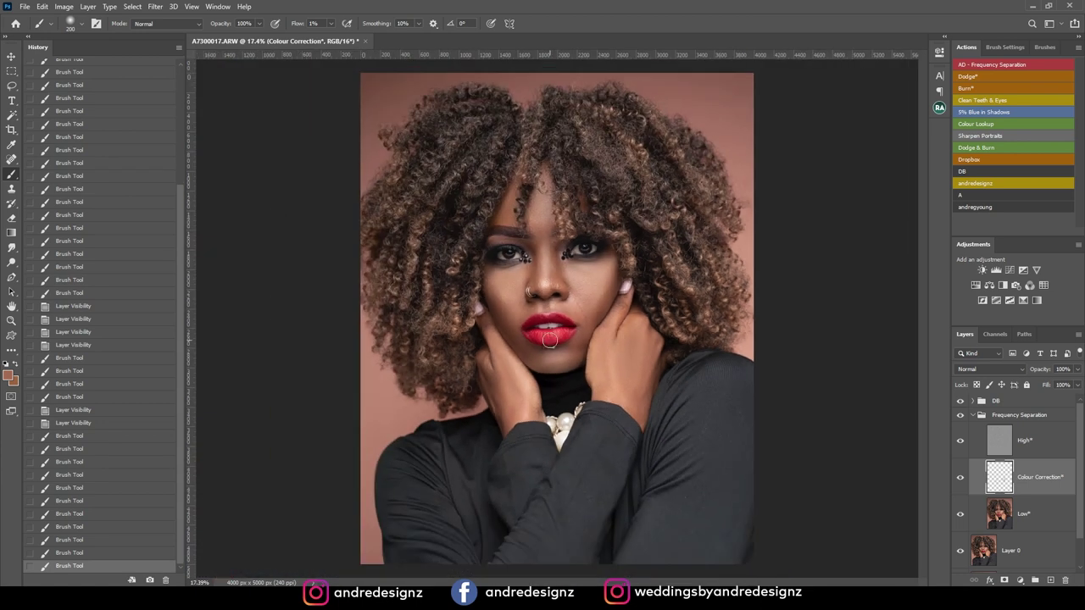
scroll(551, 331, "up", 2)
scroll(598, 203, "up", 4)
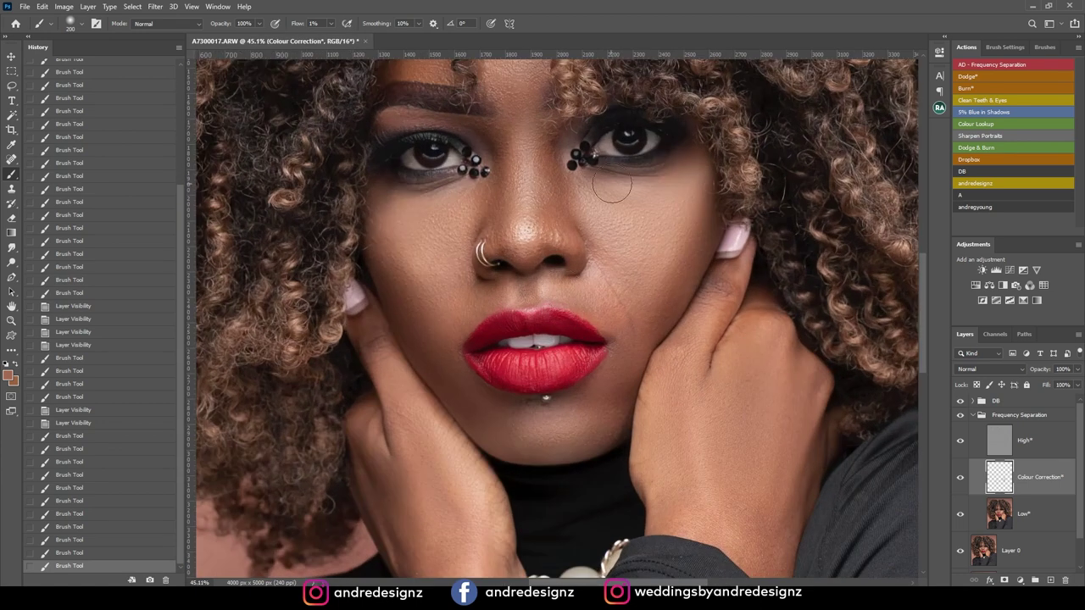
scroll(521, 305, "up", 1)
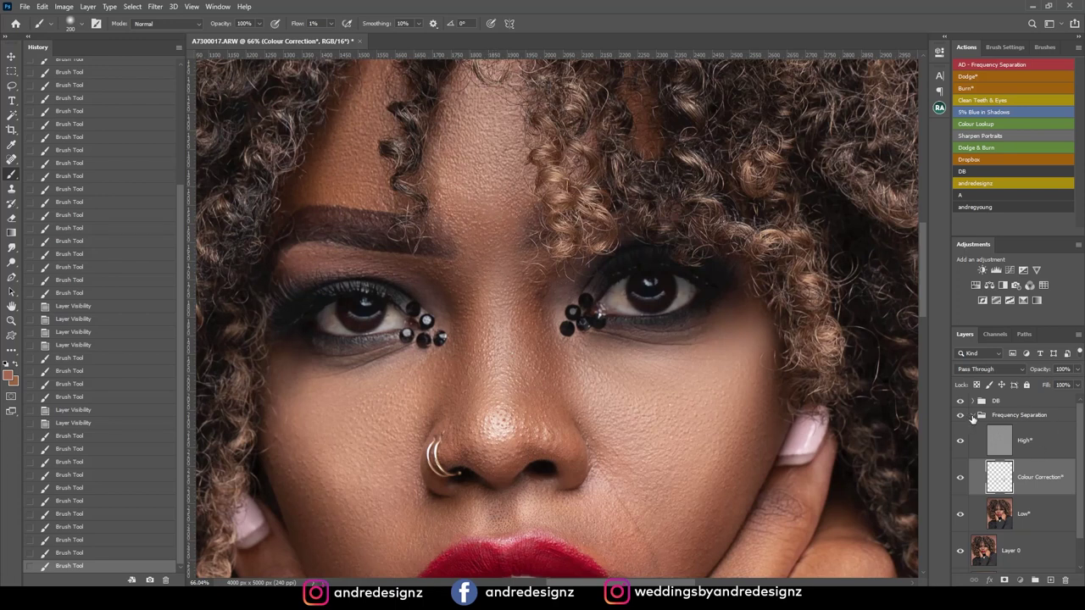
left_click(972, 415)
left_click(995, 402)
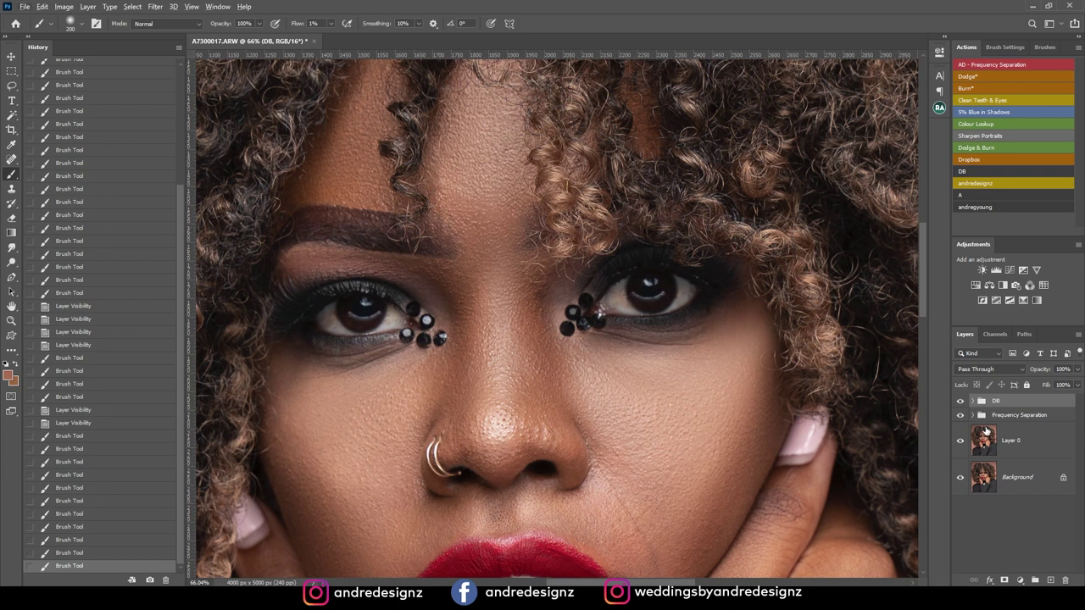
left_click(1051, 580)
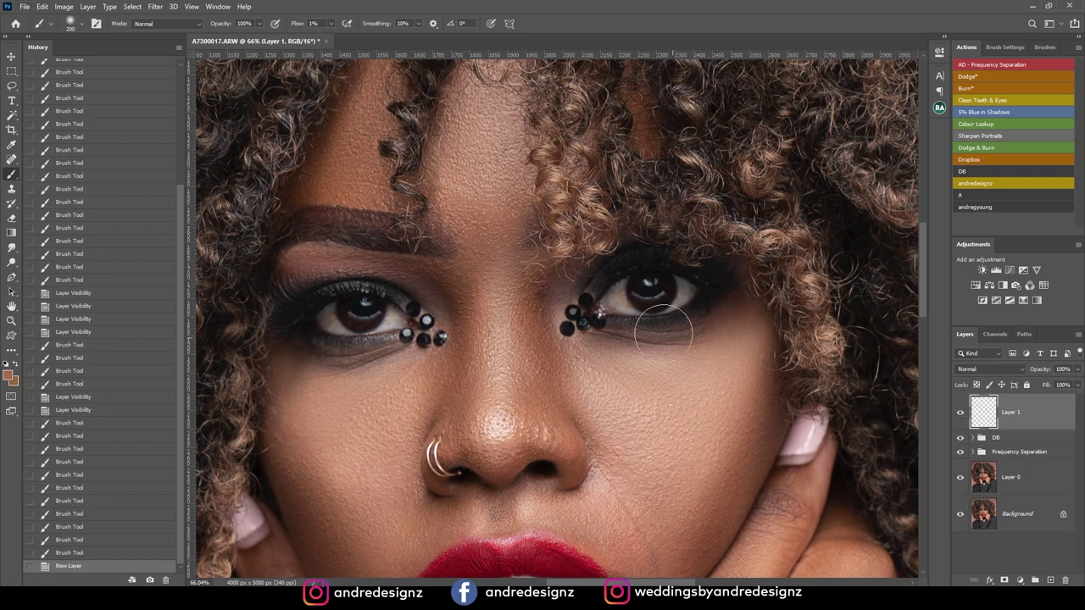
Step: Paint sampled skin colour over the forehead on Layer 1 with the 200 px soft brush, comparing before and after
scroll(512, 297, "down", 3)
left_click(511, 316, "alt")
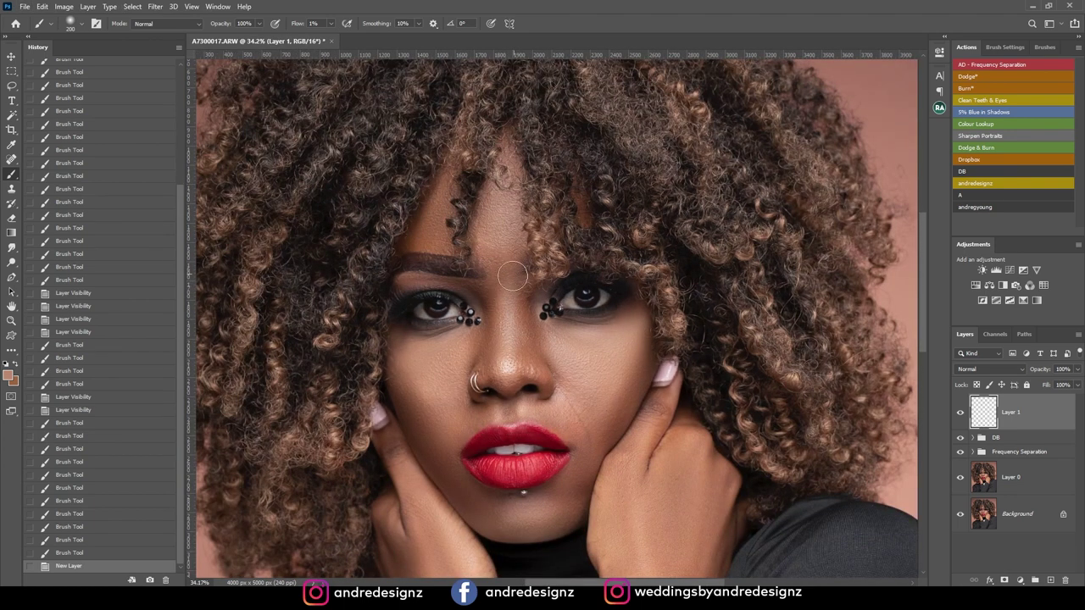
right_click(512, 273)
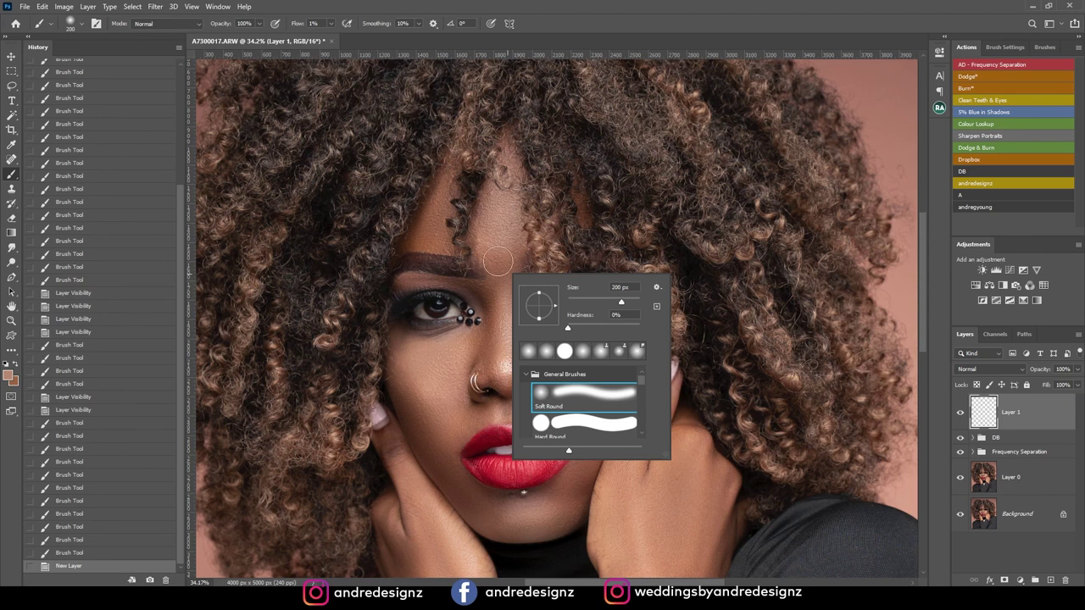
left_click(508, 239)
left_click(497, 231)
left_click(492, 227)
left_click(501, 216)
left_click(509, 216)
left_click(506, 285)
left_click(488, 240)
left_click(520, 243)
left_click(524, 238)
left_click(489, 255)
left_click(490, 258)
left_click(567, 381)
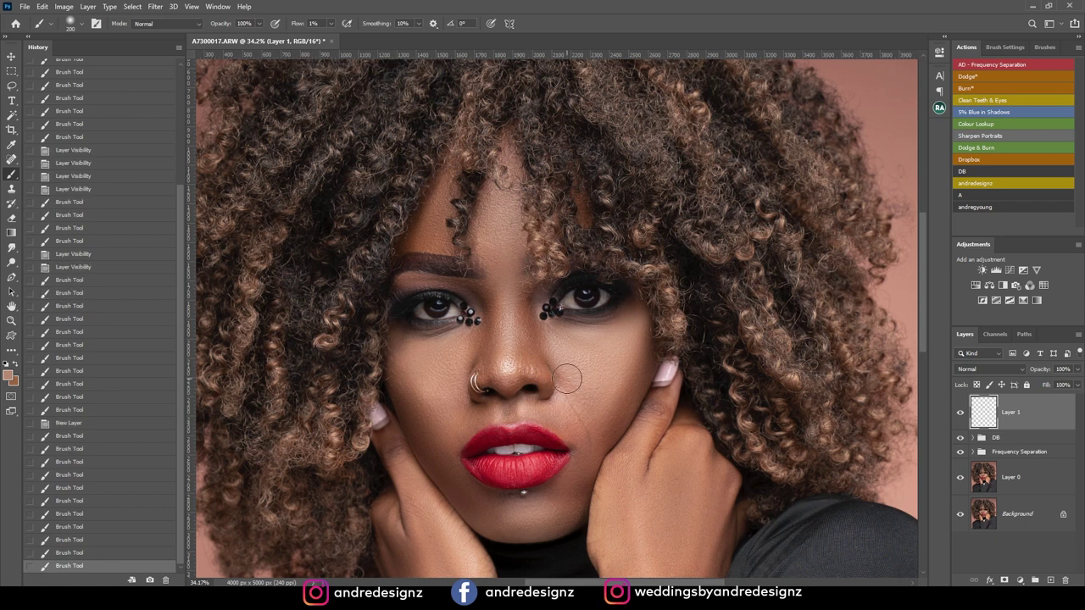
scroll(562, 347, "up", 2)
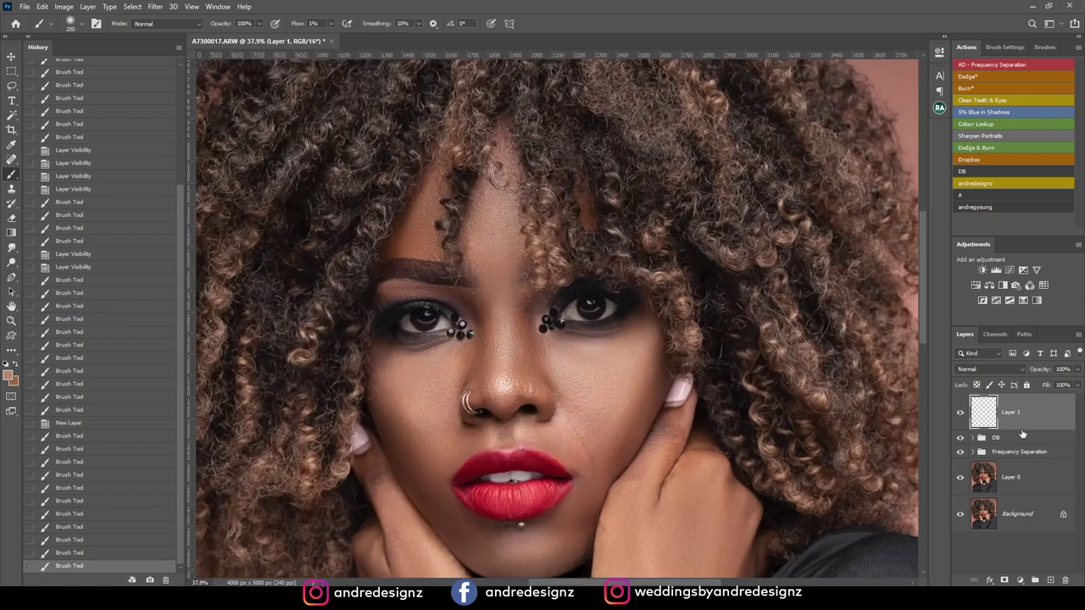
left_click(960, 414)
left_click(961, 414)
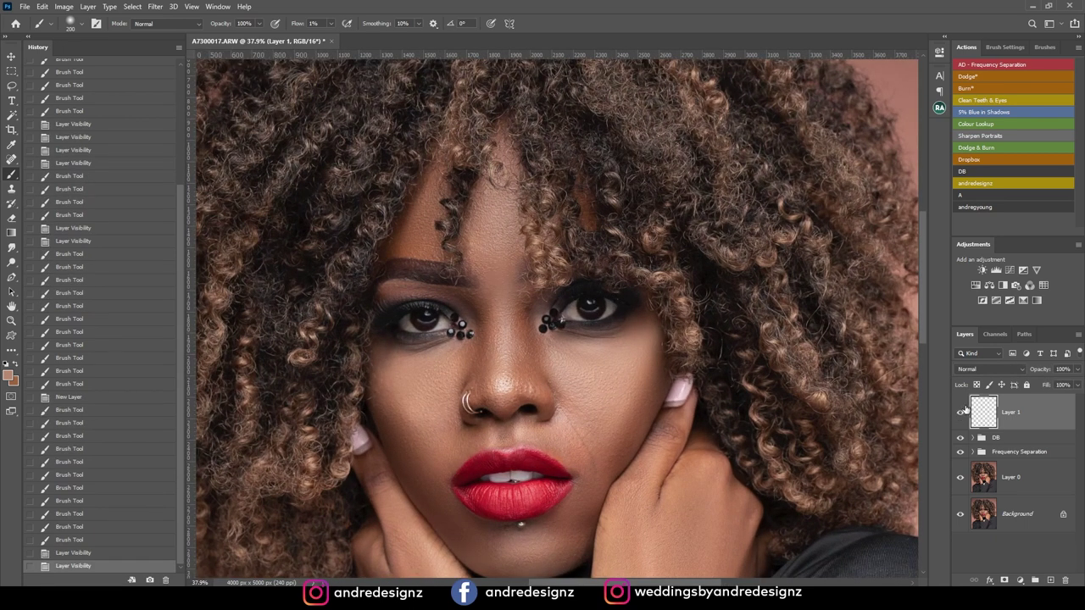
Step: Set Layer 1's blend mode to Color and compare the portrait with the layer hidden and shown
left_click(994, 370)
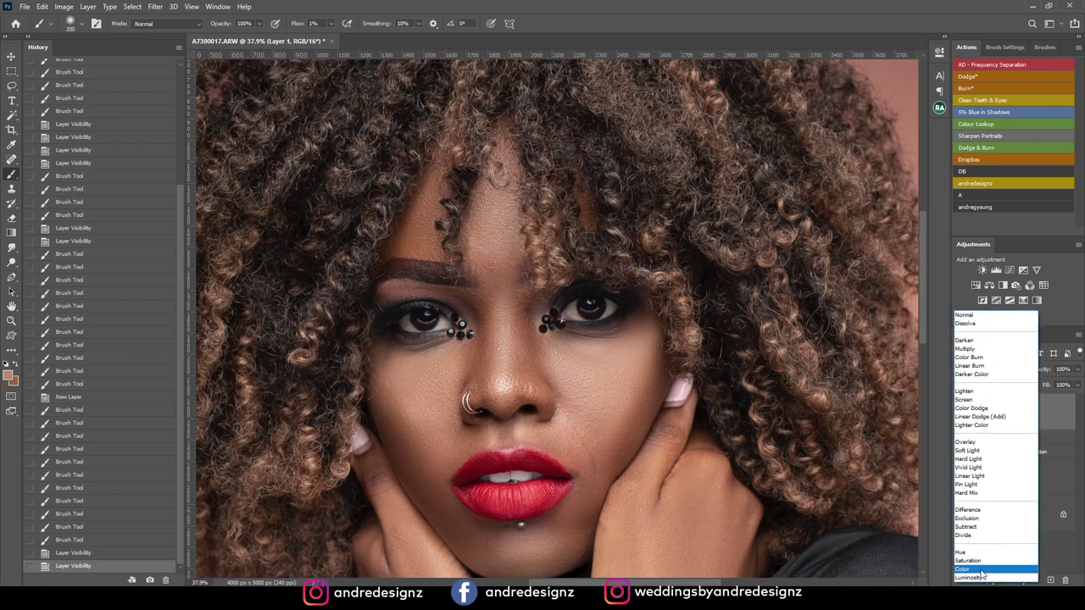
left_click(982, 569)
left_click(960, 413)
left_click(960, 413)
left_click(961, 414)
left_click(961, 414)
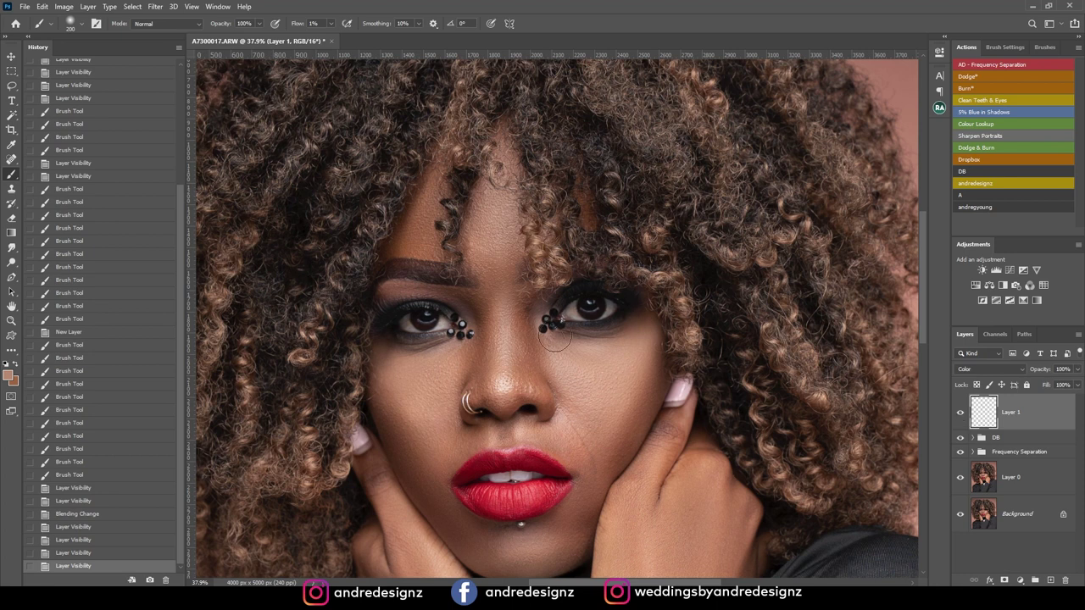
Step: Examine the forehead and nose bridge up close with Layer 1 repeatedly hidden and shown
scroll(548, 339, "up", 5)
left_click(961, 414)
left_click(960, 414)
left_click(960, 414)
left_click(960, 414)
left_click(960, 414)
left_click(961, 414)
left_click(960, 414)
left_click(960, 413)
left_click(960, 413)
left_click(961, 414)
left_click(960, 412)
left_click_drag(975, 418, 1053, 583)
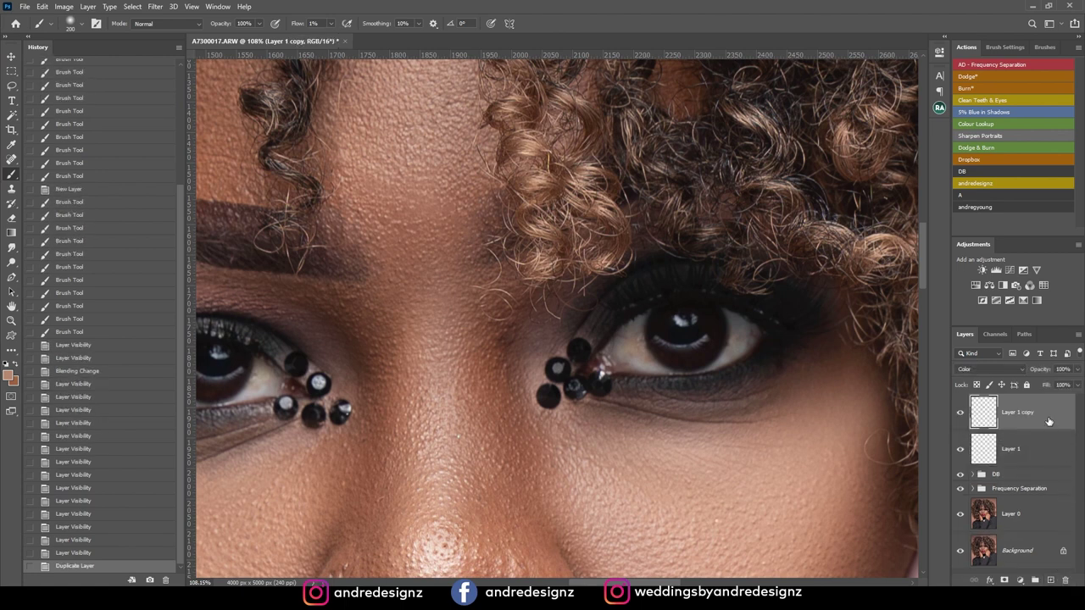
key("Delete")
scroll(590, 381, "down", 6)
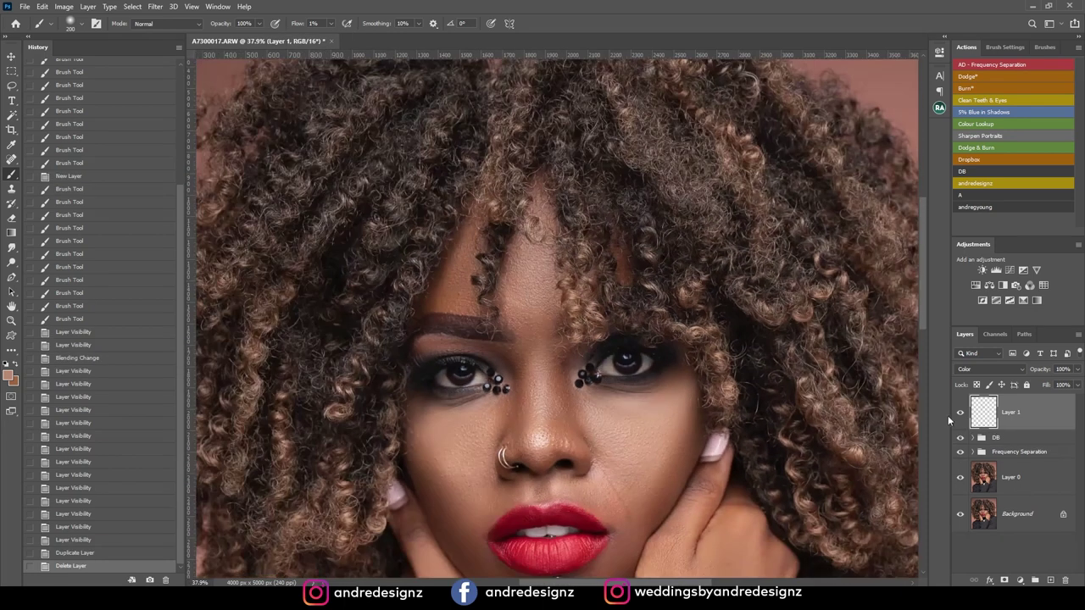
left_click(1010, 371)
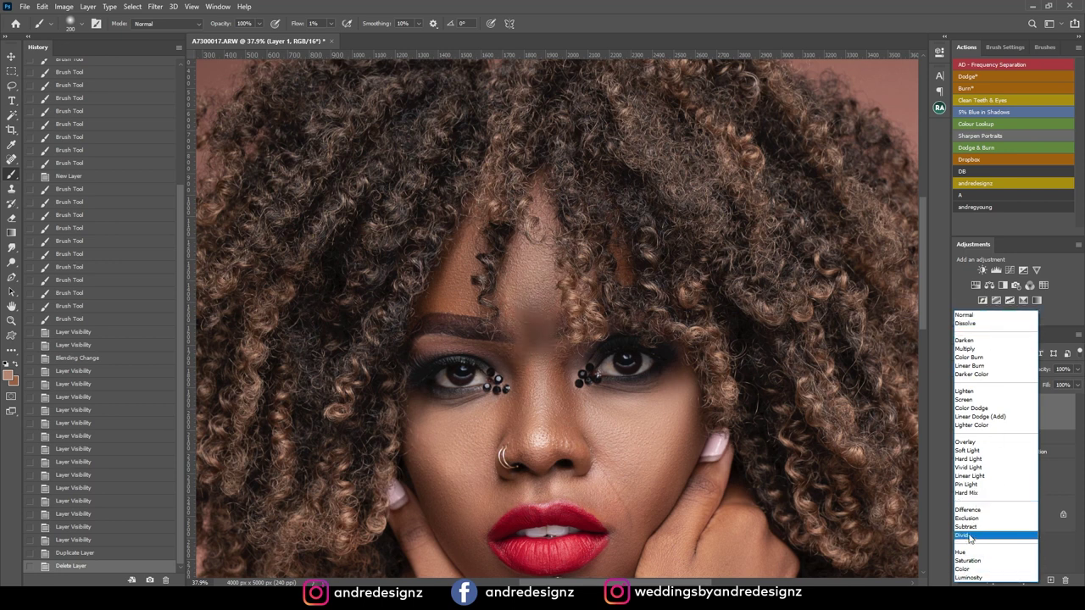
key("Escape")
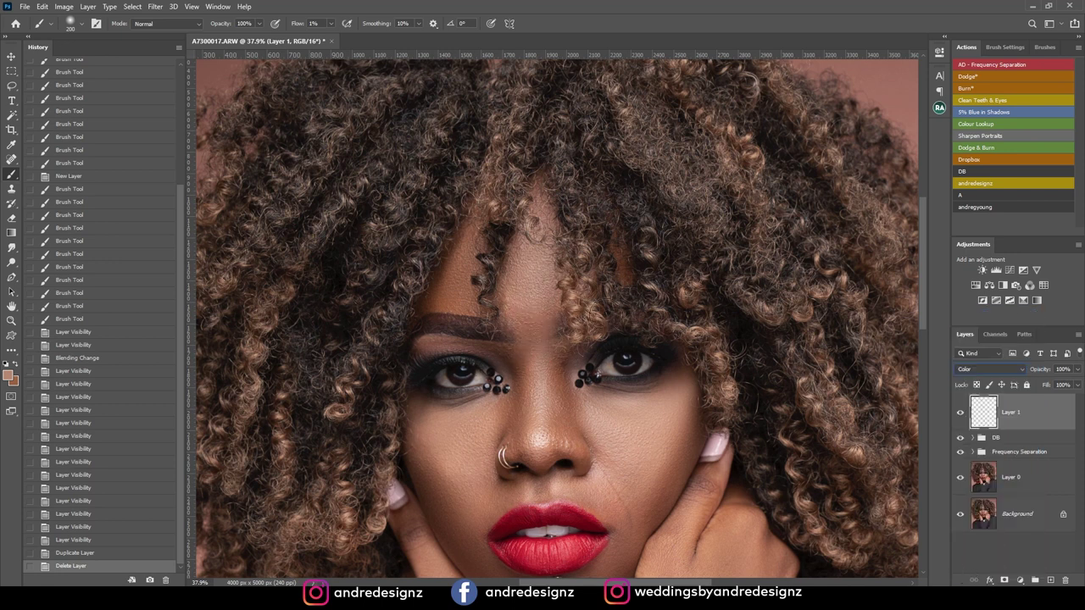
Step: Lighten the skin under the portrait's right-side eye in white on the Dodge* layer mask in the DB group, with the brush at size 90
left_click(11, 56)
scroll(748, 298, "down", 3)
scroll(748, 298, "up", 6)
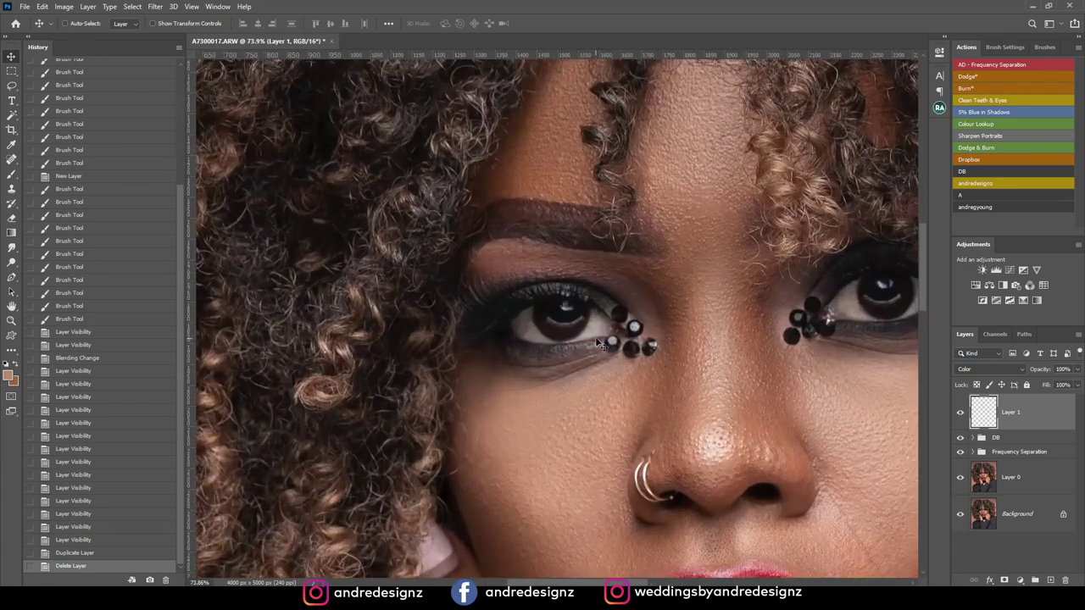
left_click_drag(598, 343, 476, 286)
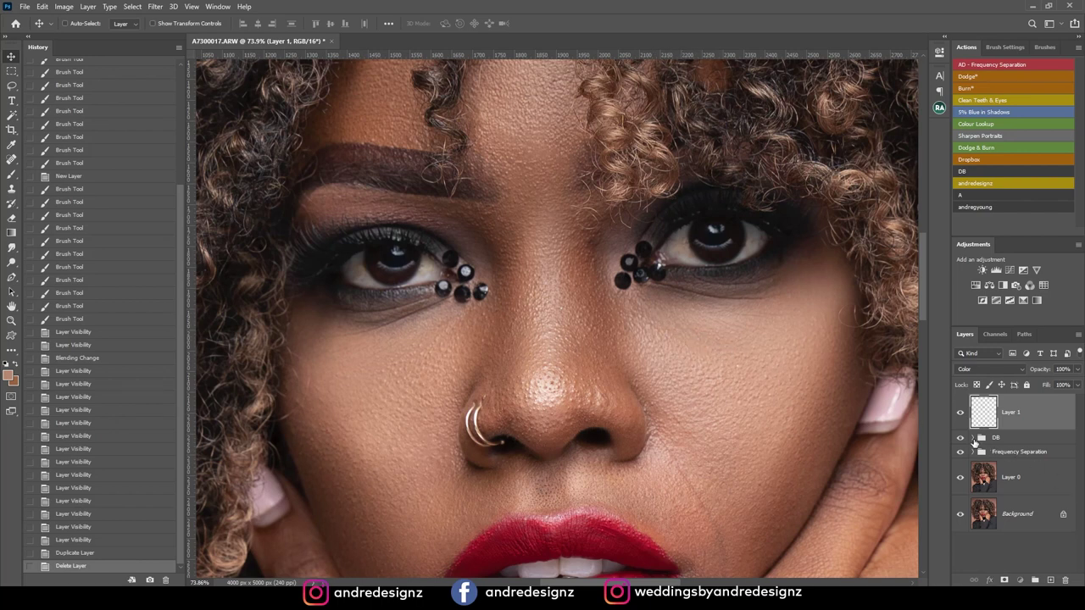
left_click(973, 438)
left_click(1033, 507)
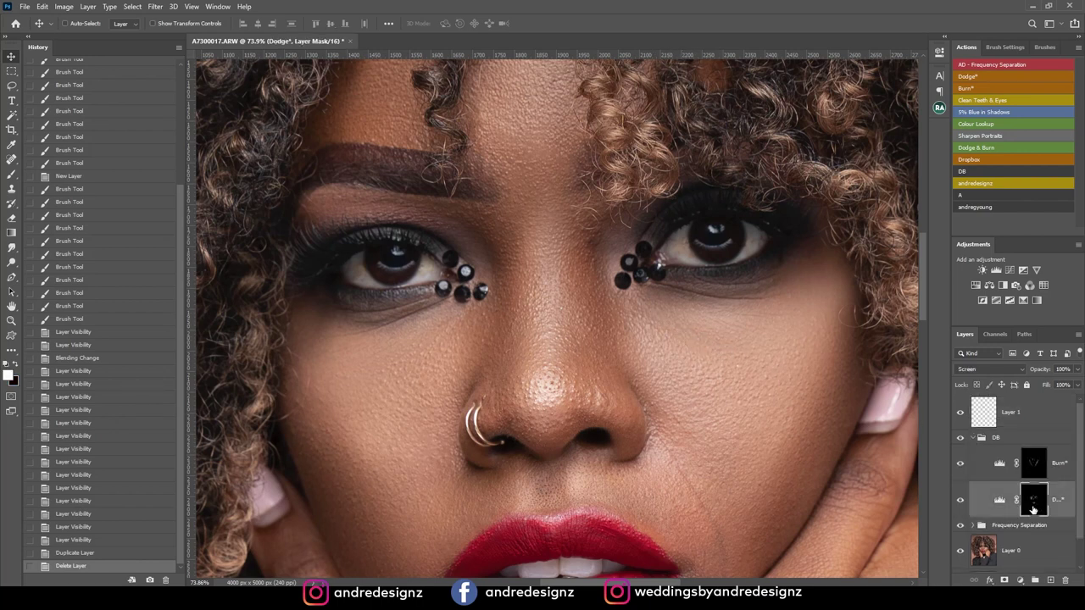
key("b")
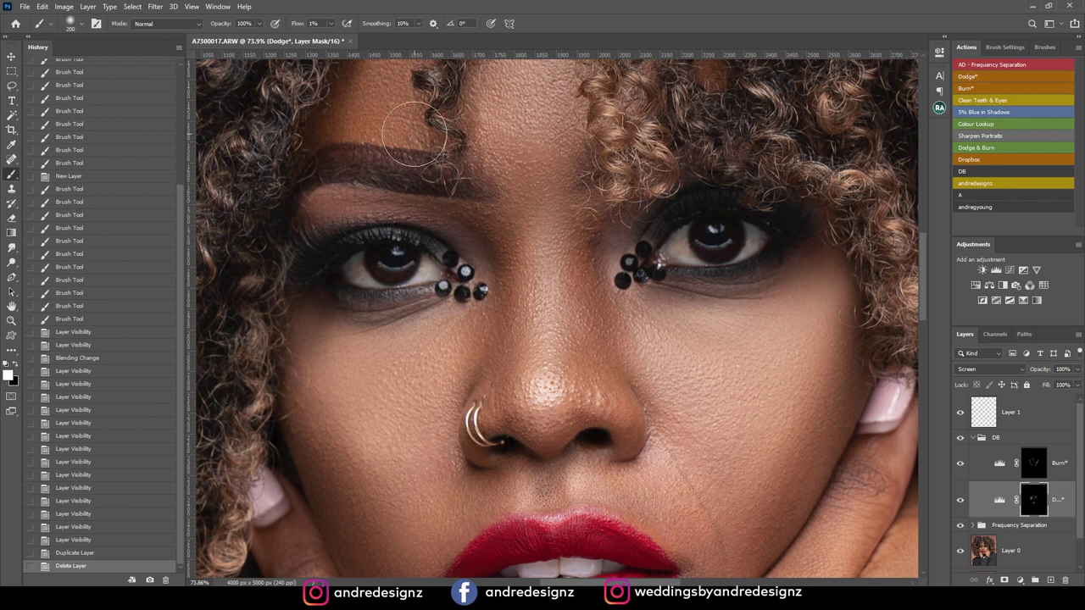
key("p")
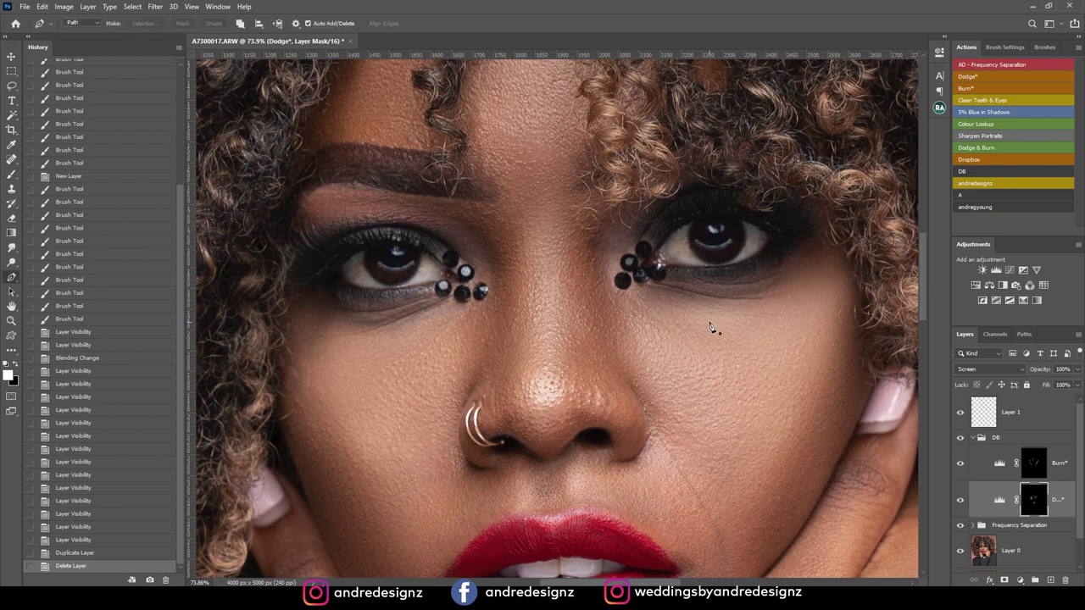
key("b")
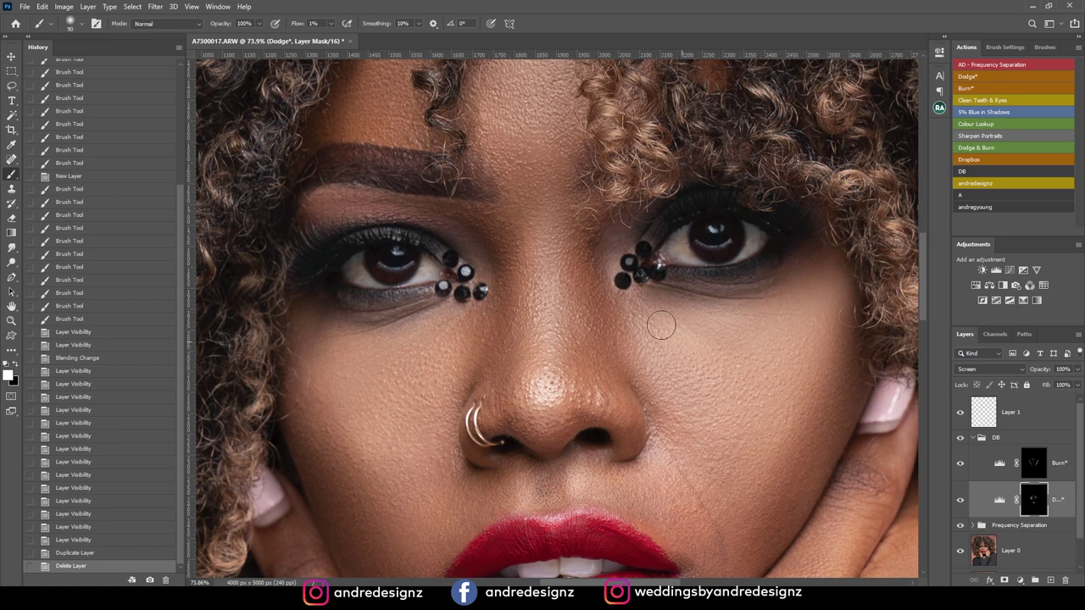
left_click_drag(703, 352, 690, 339)
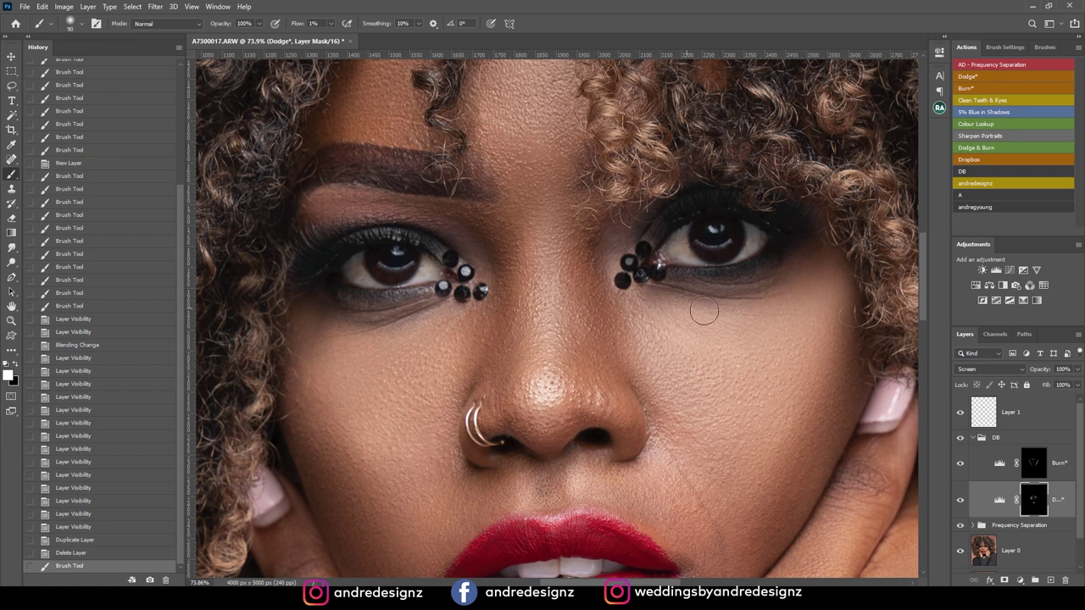
left_click_drag(763, 321, 751, 318)
left_click_drag(751, 319, 721, 323)
Step: Lighten the shadow under the portrait's left-side eye on the Dodge* layer mask, using a smaller brush of size 50
mouse_move(381, 341)
left_mouse_down()
mouse_move(418, 326)
mouse_move(381, 334)
mouse_move(449, 311)
mouse_move(424, 319)
left_mouse_up()
mouse_move(407, 329)
left_mouse_down()
mouse_move(440, 314)
mouse_move(358, 344)
left_mouse_up()
scroll(420, 315, "down", 5)
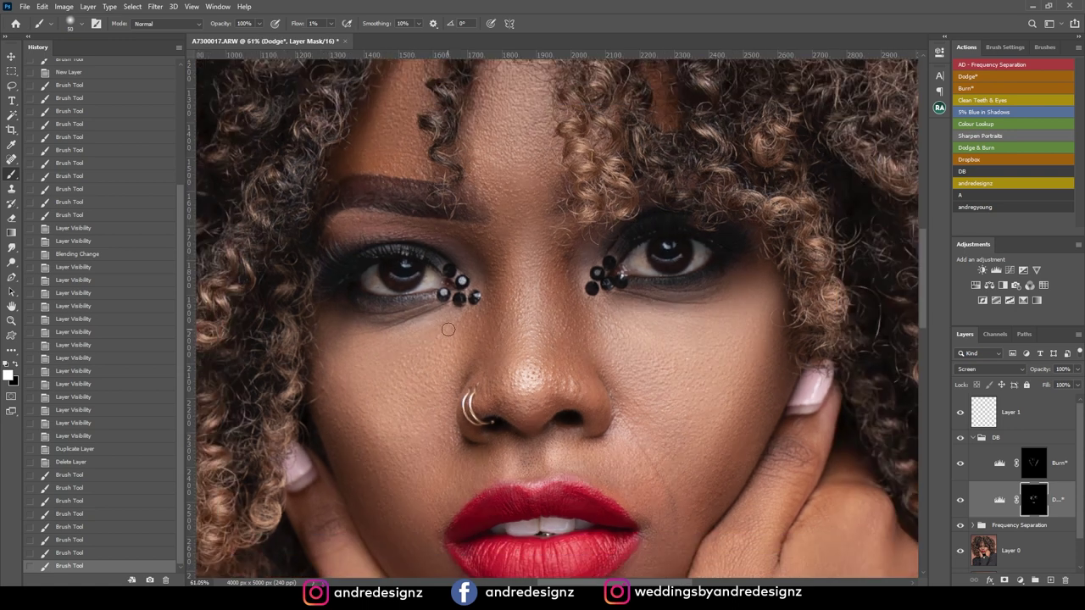
scroll(499, 330, "up", 4)
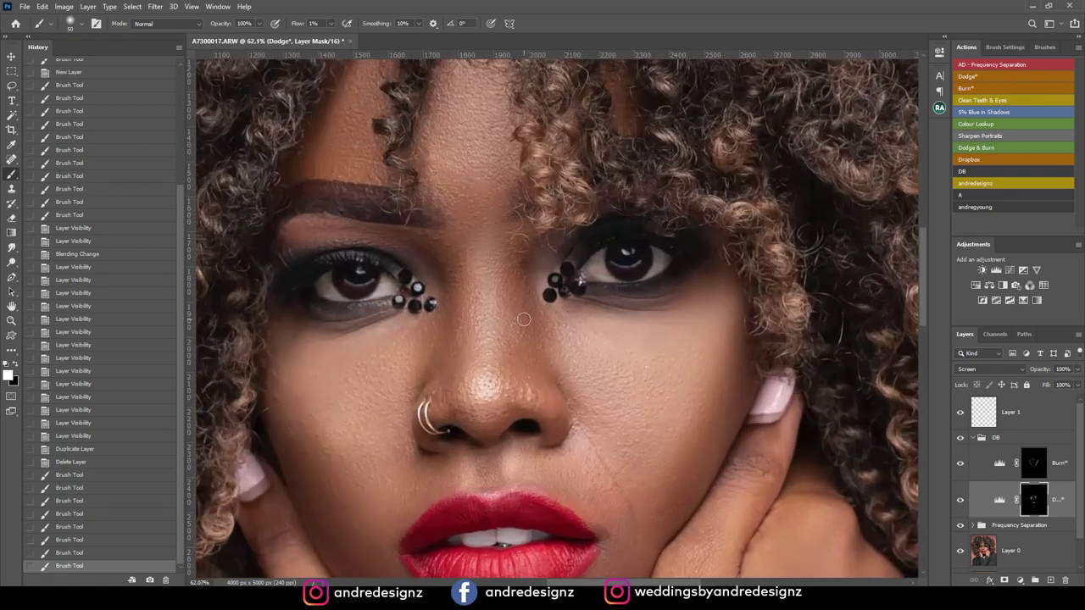
scroll(539, 312, "up", 1)
Step: Collapse the DB group and run the Clean Teeth & Eyes action above Layer 1
left_click(1034, 416)
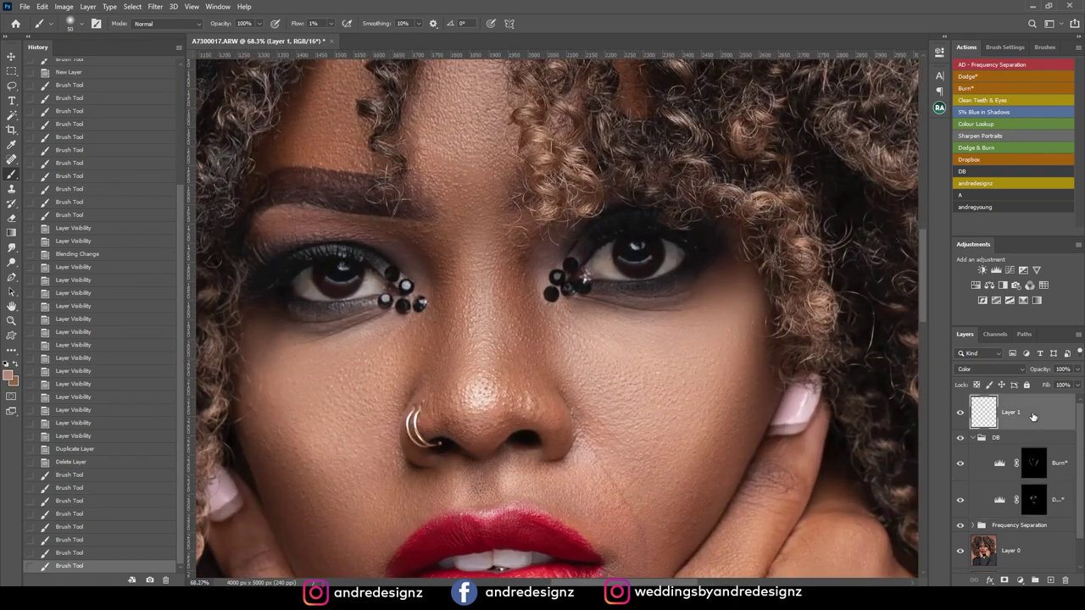
left_click(975, 438)
left_click(981, 100)
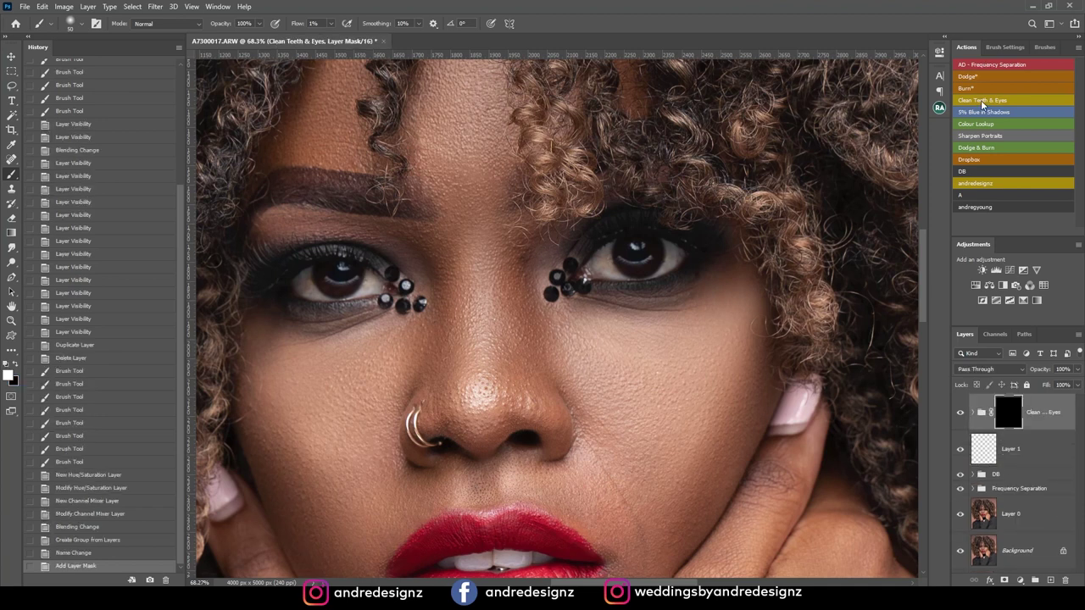
Step: Brighten the white of the right-side eye on the Clean Teeth & Eyes mask with the brush at size 30 and 34% flow
left_click(330, 27)
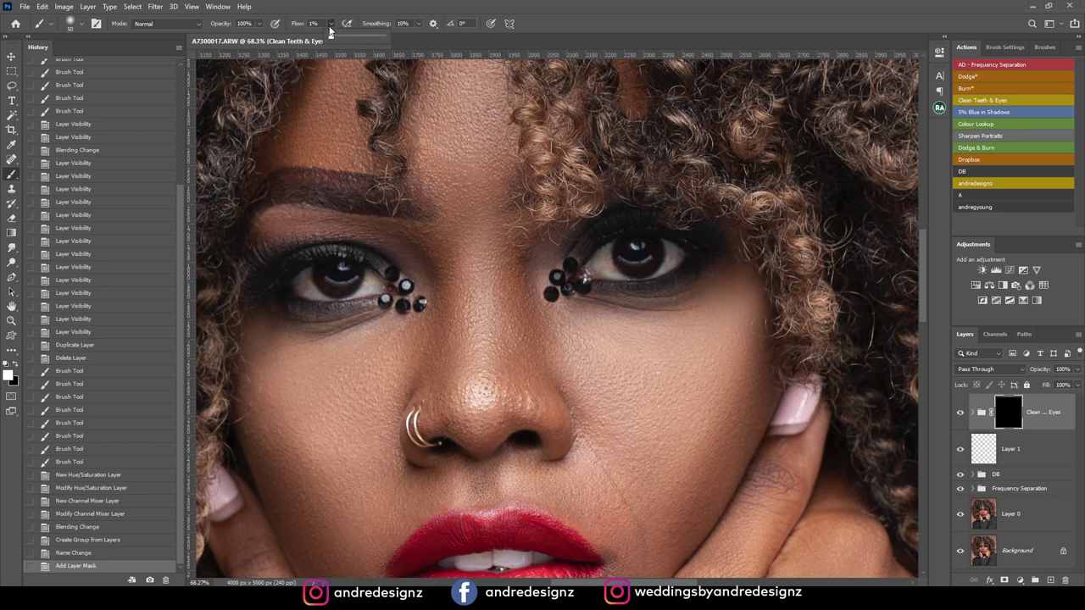
left_click(394, 19)
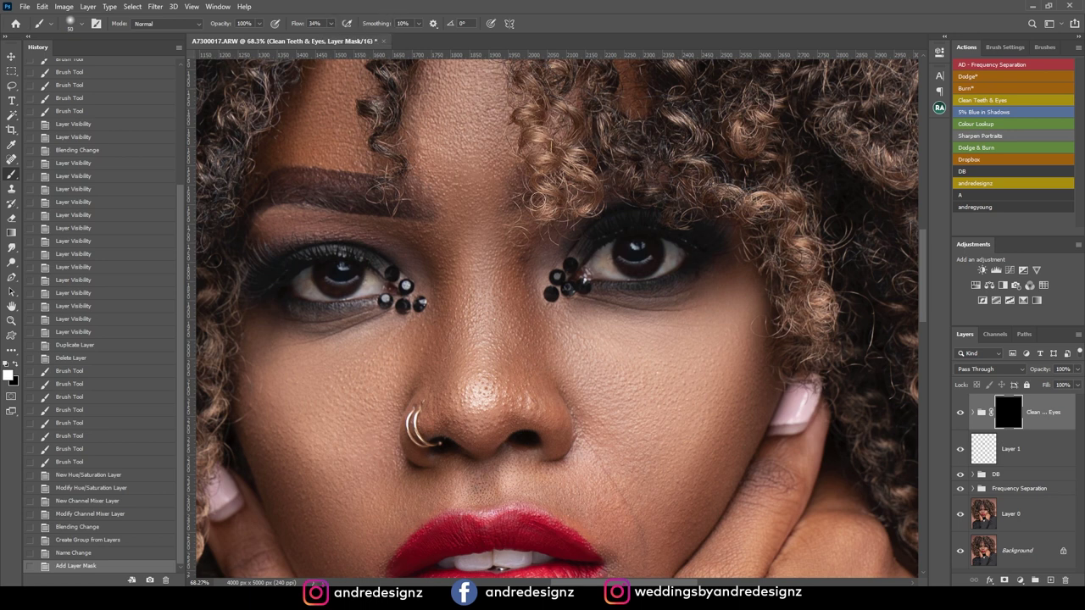
key("[")
left_click(609, 258)
left_click(609, 264)
left_click(608, 262)
left_click(607, 259)
left_click(605, 256)
left_click(605, 258)
left_click(607, 265)
left_click(608, 267)
left_click(670, 254)
left_click(682, 255)
Step: Brighten the white of the portrait's left-side eye on the Clean Teeth & Eyes mask
left_click_drag(500, 284, 655, 296)
left_click(630, 288)
left_click(638, 302)
left_click(625, 296)
left_click(636, 294)
left_click(693, 288)
left_click(691, 290)
left_click(693, 305)
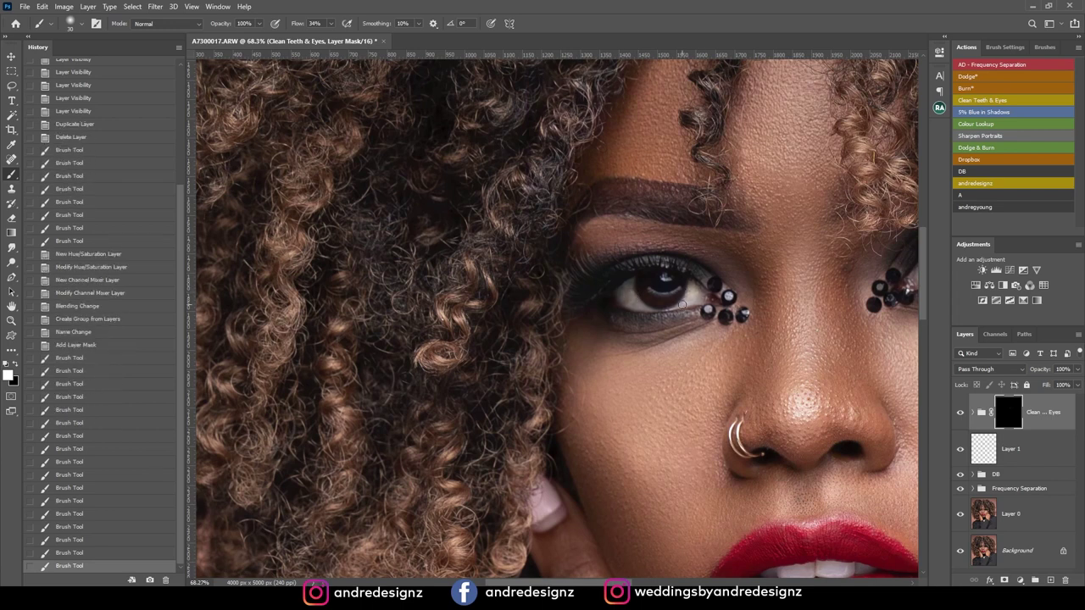
Step: Whiten the visible upper teeth by painting on the Clean Teeth & Eyes mask
left_click_drag(713, 356, 401, 106)
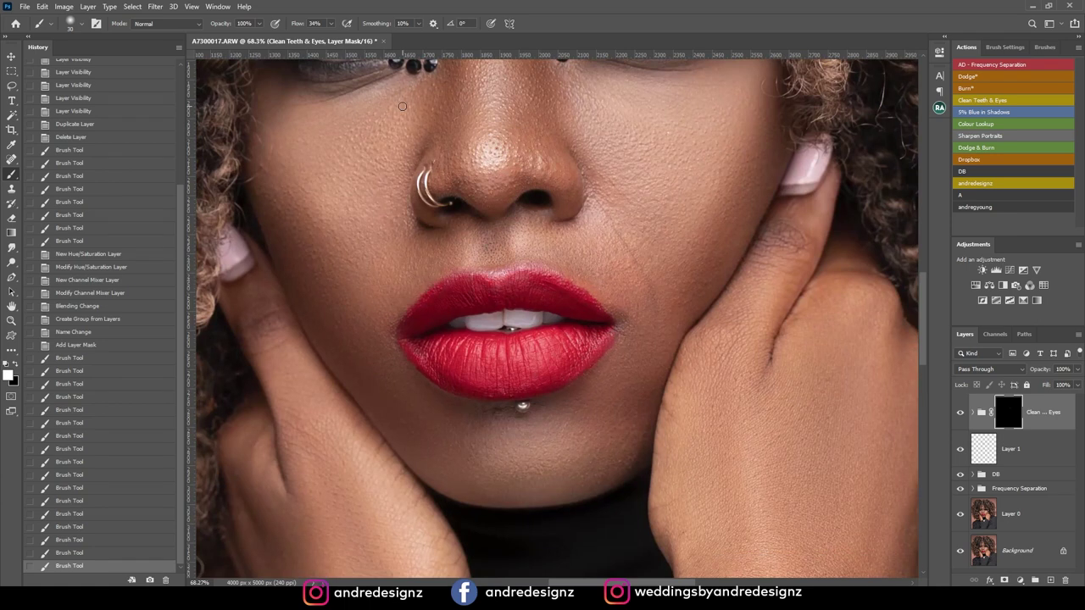
left_click(483, 320)
left_click(492, 320)
left_click(507, 320)
left_click(520, 318)
left_click(533, 318)
left_click(512, 322)
left_click(475, 323)
left_click(539, 319)
left_click(490, 328)
scroll(585, 338, "down", 8)
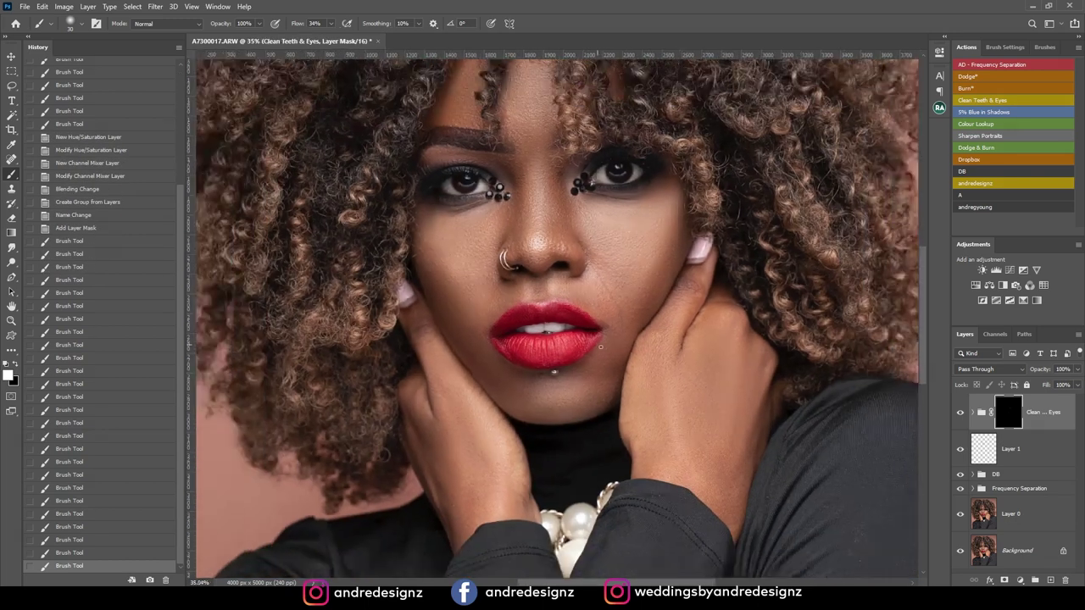
Step: Add a new layer above the Clean Teeth & Eyes group
scroll(691, 212, "up", 9)
scroll(660, 328, "down", 5)
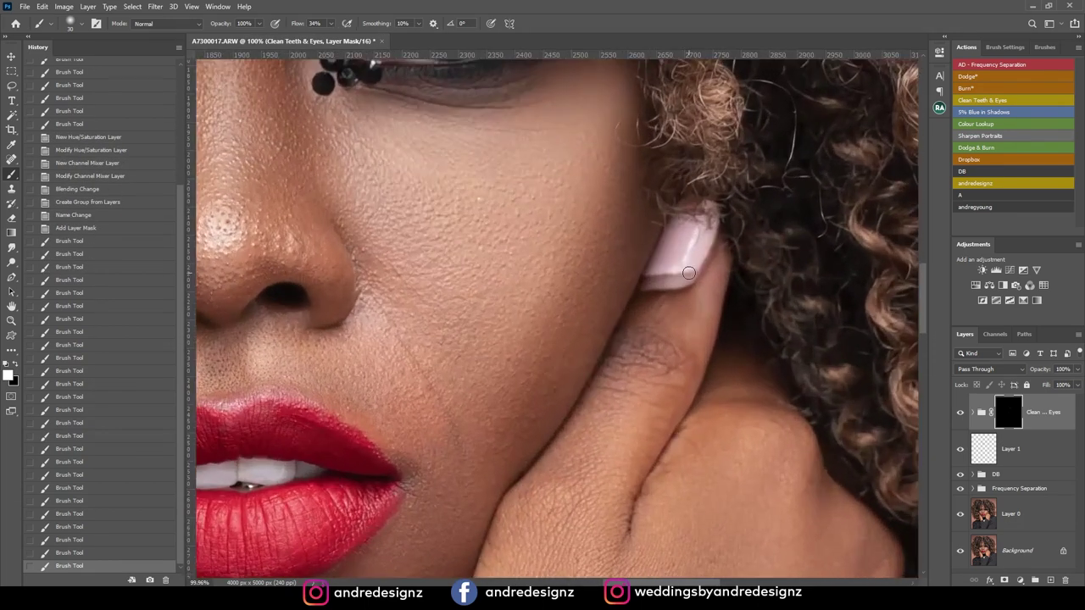
scroll(254, 344, "down", 2)
scroll(254, 344, "up", 12)
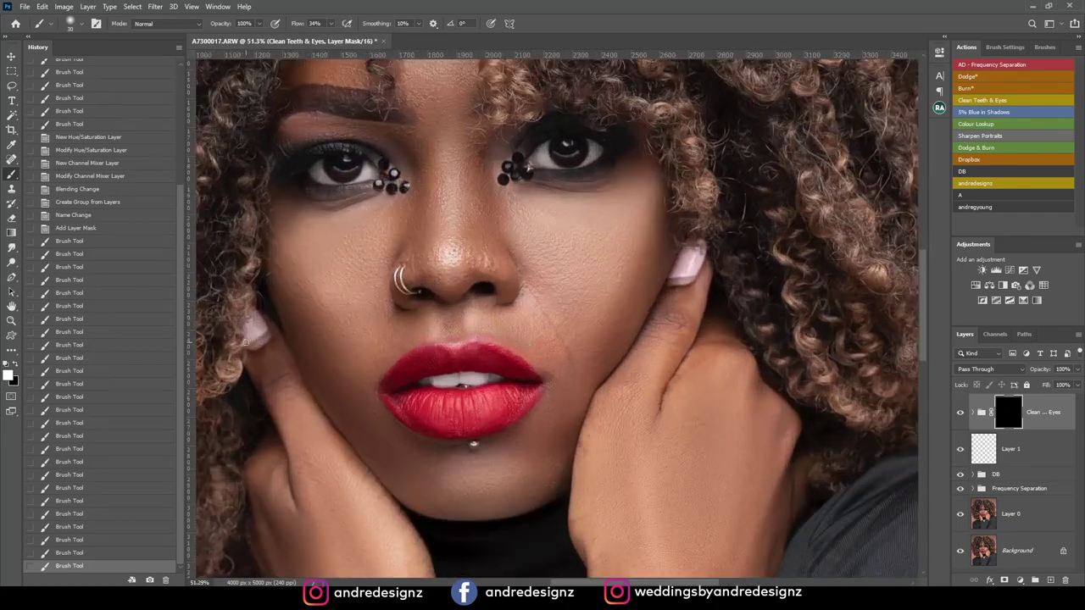
scroll(254, 343, "down", 3)
scroll(792, 371, "down", 5)
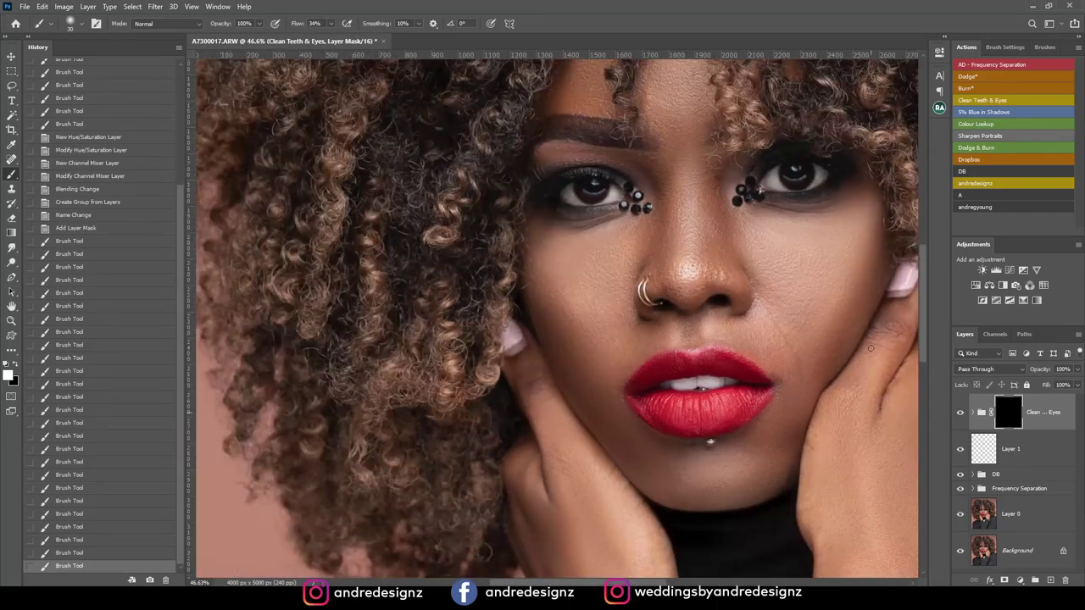
left_click(1040, 423)
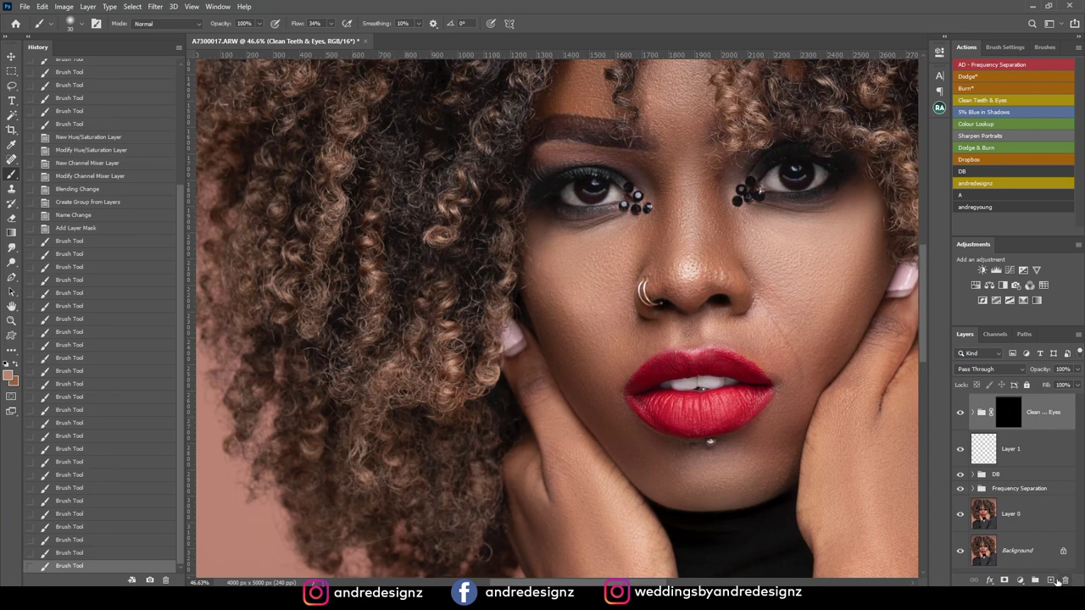
left_click(1051, 581)
Step: Touch up the fingernail on the portrait's left side on Layer 2 with the brush at size 30 and 34% flow
scroll(513, 335, "up", 4)
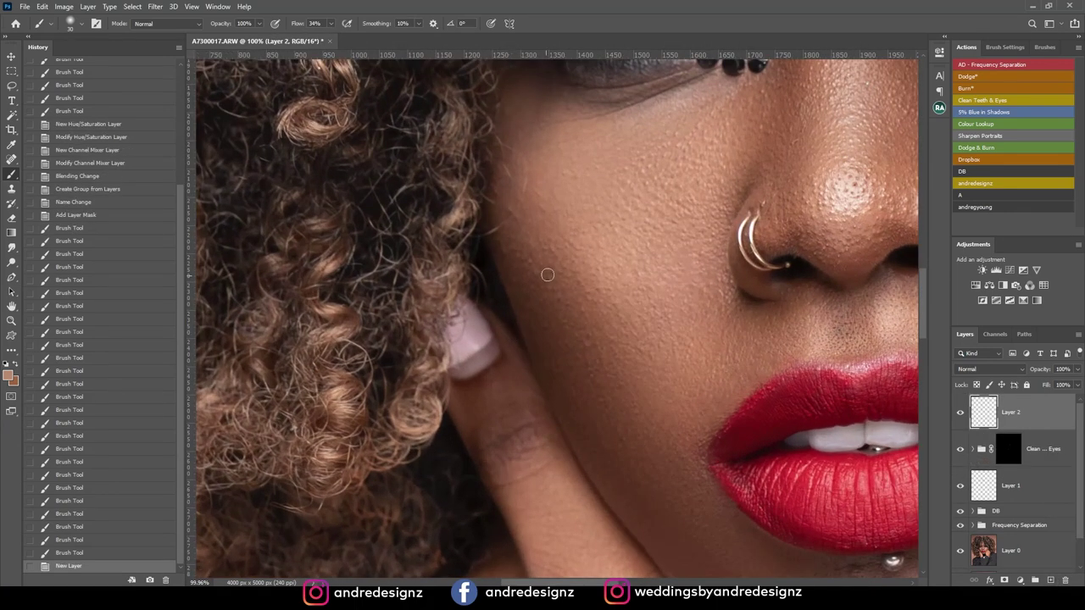
left_click(395, 5)
left_click(486, 341)
left_click(483, 341)
left_click(485, 343)
left_click(483, 346)
Step: Even out the fingernail on the portrait's left side on Layer 2 with dabs of pink sampled from the nail
left_click(472, 340, "alt")
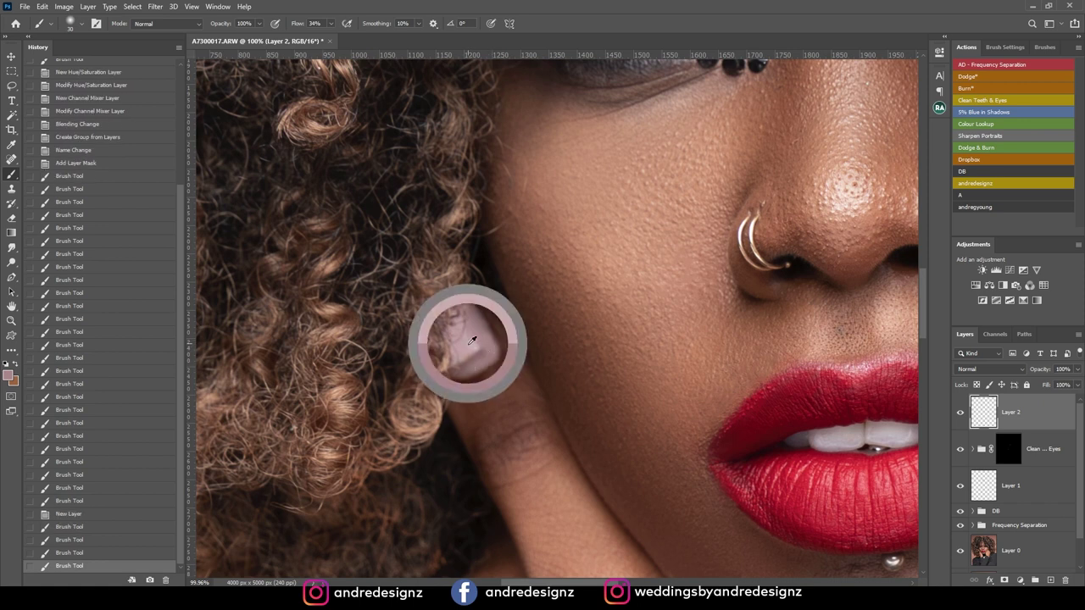
left_click(478, 352)
left_click(483, 349)
left_click(490, 342)
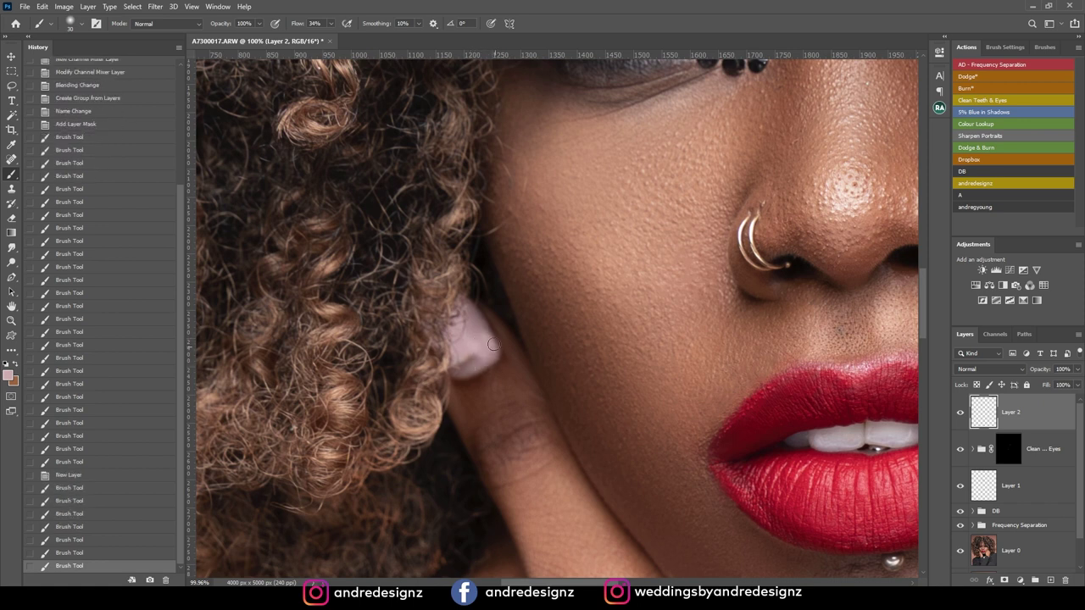
key("ctrl+z")
left_click(473, 324, "alt")
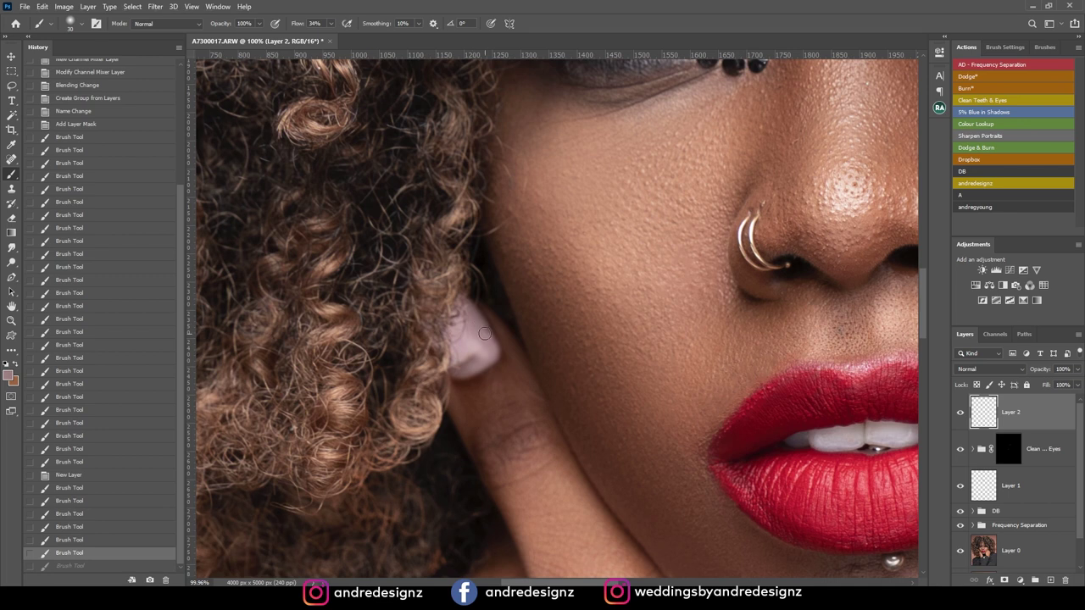
left_click(493, 348)
left_click(472, 349)
left_click(470, 353)
left_click(467, 361)
left_click(469, 356)
left_click(465, 363)
left_click_drag(484, 355, 458, 373)
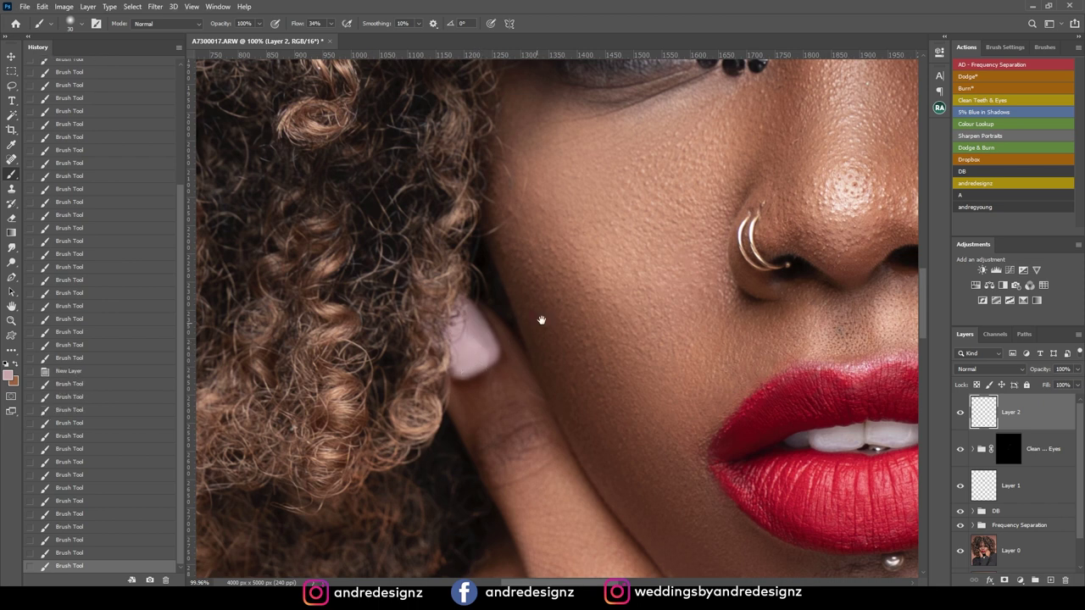
Step: Cover the uneven tip of the fingernail on the portrait's right side with brush dabs of pink sampled from that nail
left_click_drag(690, 340, 327, 283)
left_click_drag(729, 321, 385, 276)
mouse_move(475, 200)
left_mouse_down()
mouse_move(437, 332)
mouse_move(459, 426)
left_mouse_up()
left_click(612, 334, "alt")
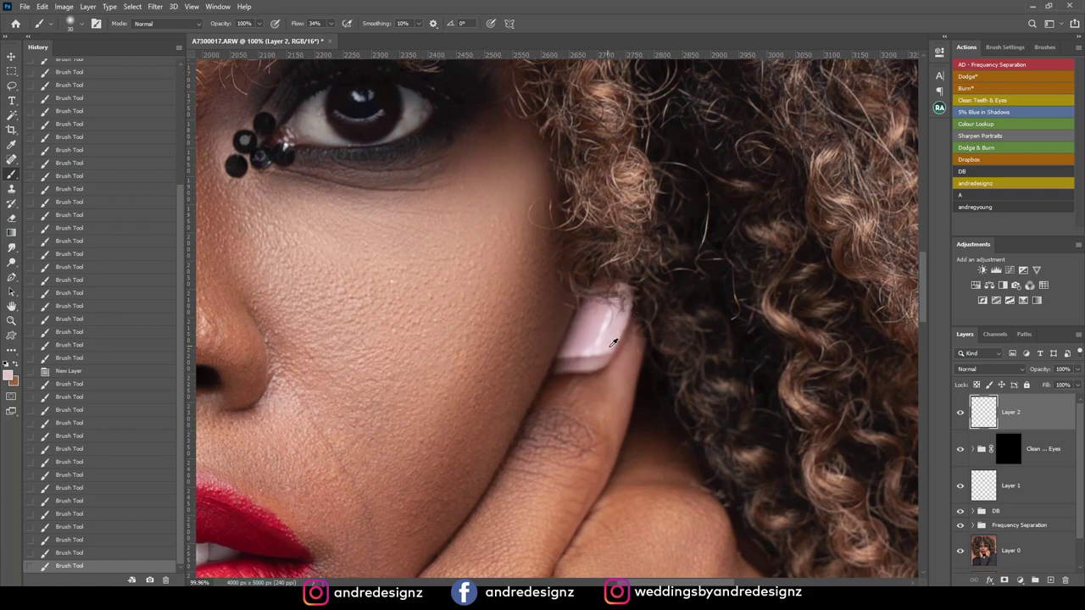
left_click(604, 352)
left_click(600, 356)
left_click(597, 357)
left_click(595, 358)
left_click(590, 362)
left_click(586, 356)
left_click(576, 358)
left_click(571, 359)
left_click(565, 361)
left_click(565, 359)
left_click(566, 361)
left_click(578, 334)
left_click(563, 364)
left_click(584, 354)
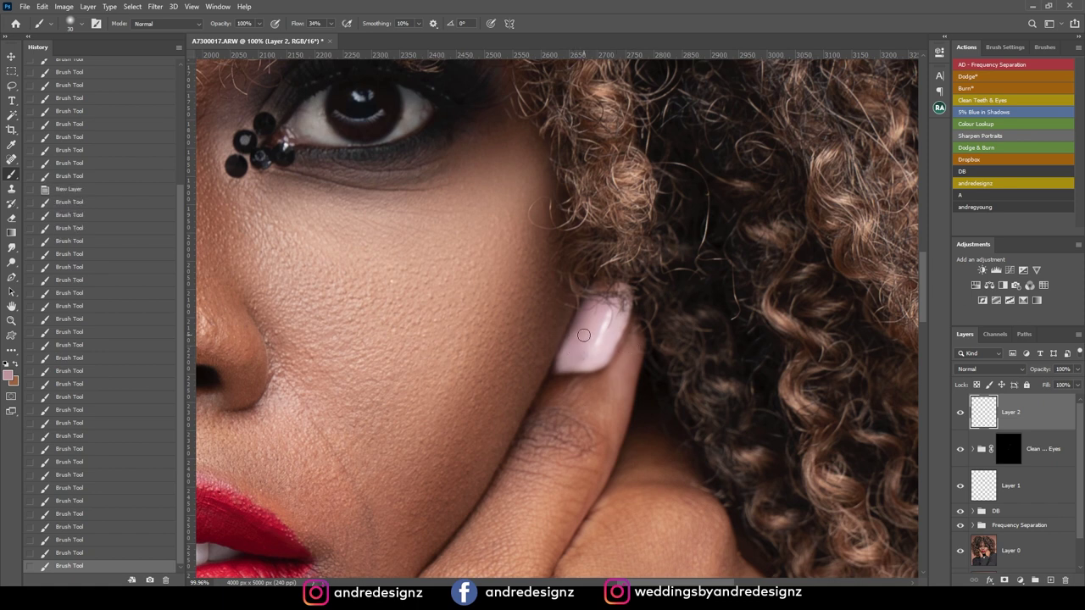
Step: Refine the edge of the right-side fingernail with a few more dabs on Layer 2 and check it against the whole portrait
scroll(600, 310, "down", 6)
scroll(665, 299, "up", 6)
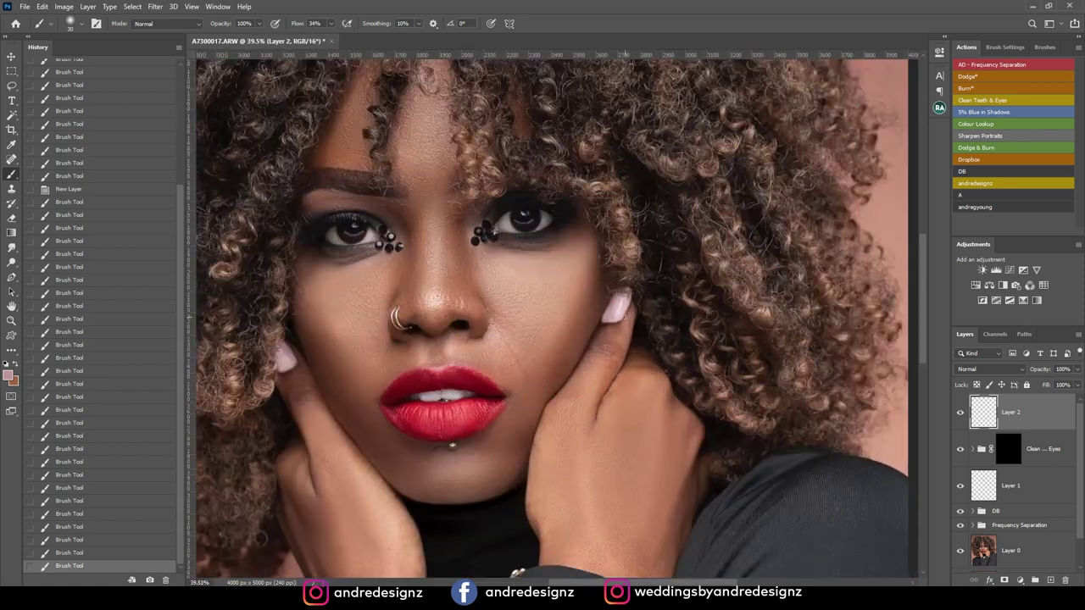
mouse_move(595, 317)
left_mouse_down()
mouse_move(604, 289)
mouse_move(596, 311)
left_mouse_up()
left_click(603, 289)
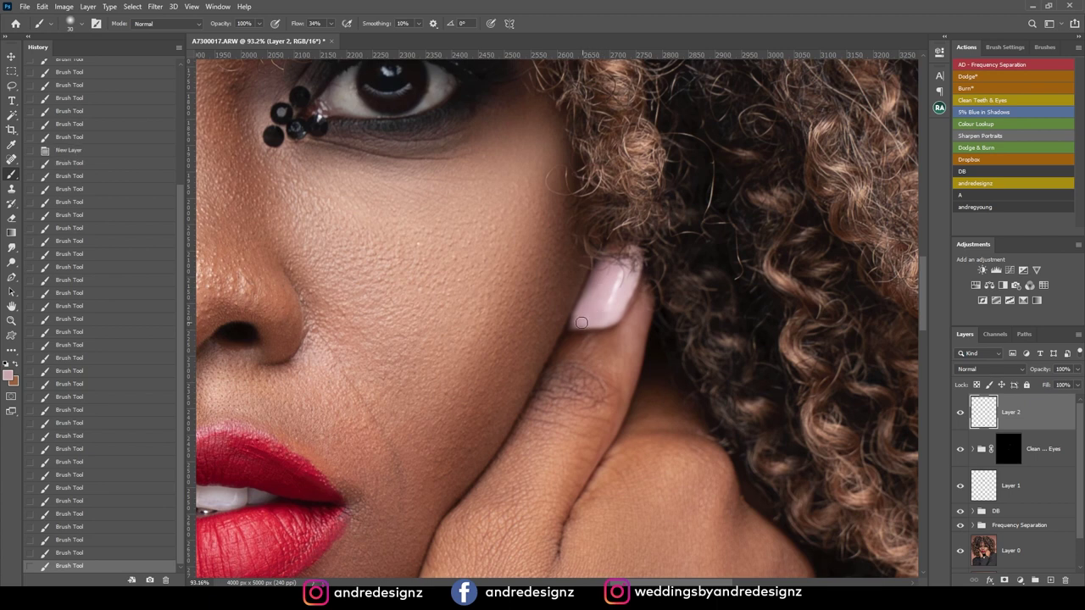
left_click(582, 322)
scroll(581, 322, "down", 5)
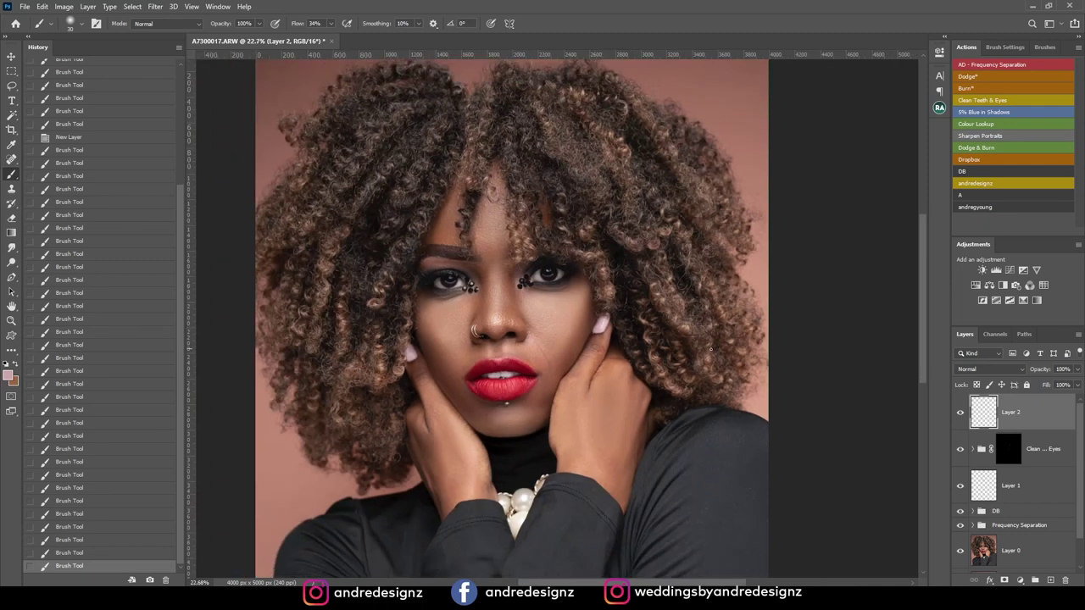
scroll(577, 316, "up", 3)
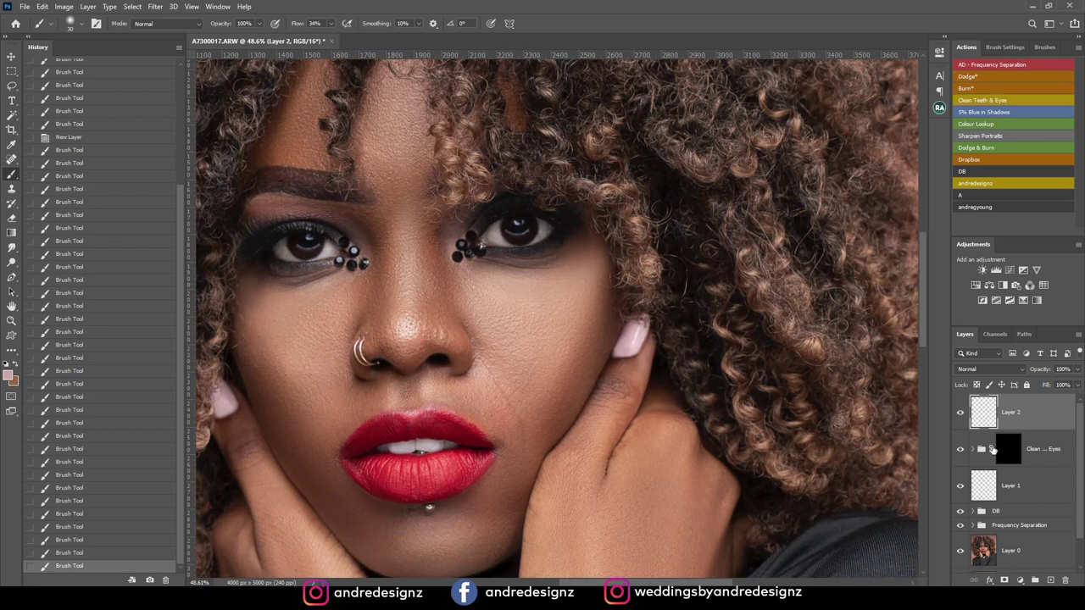
Step: Outline the skin under the portrait's right-side eye with the Patch tool on the Low* layer of the Frequency Separation group
left_click(974, 526)
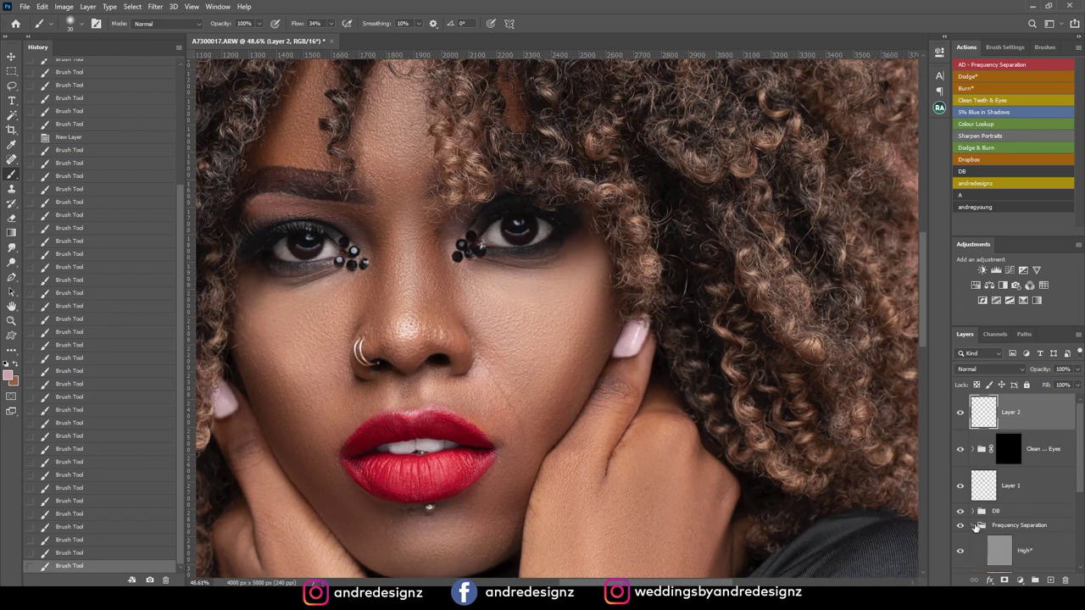
scroll(1039, 487, "down", 3)
left_click(1030, 482)
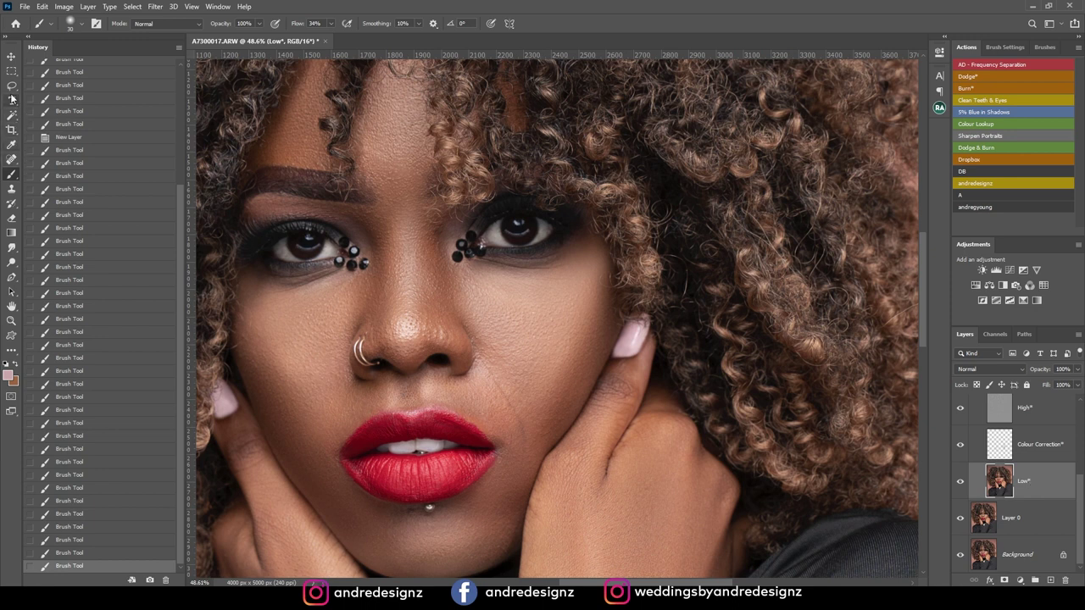
left_click(11, 159)
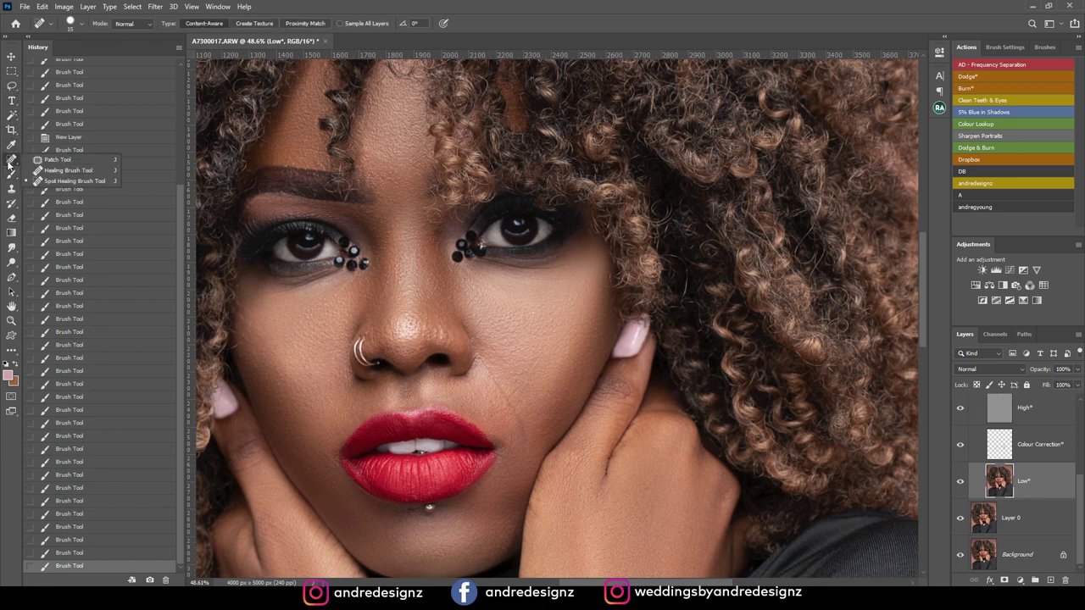
left_click(82, 165)
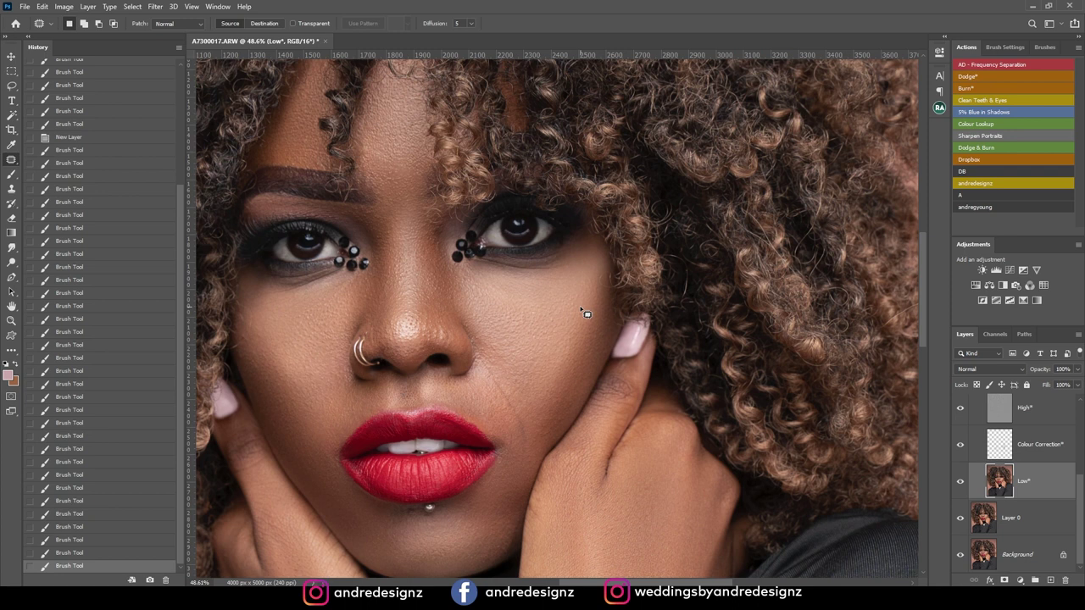
mouse_move(476, 300)
left_mouse_down()
mouse_move(578, 278)
mouse_move(571, 306)
mouse_move(510, 317)
mouse_move(473, 298)
left_mouse_up()
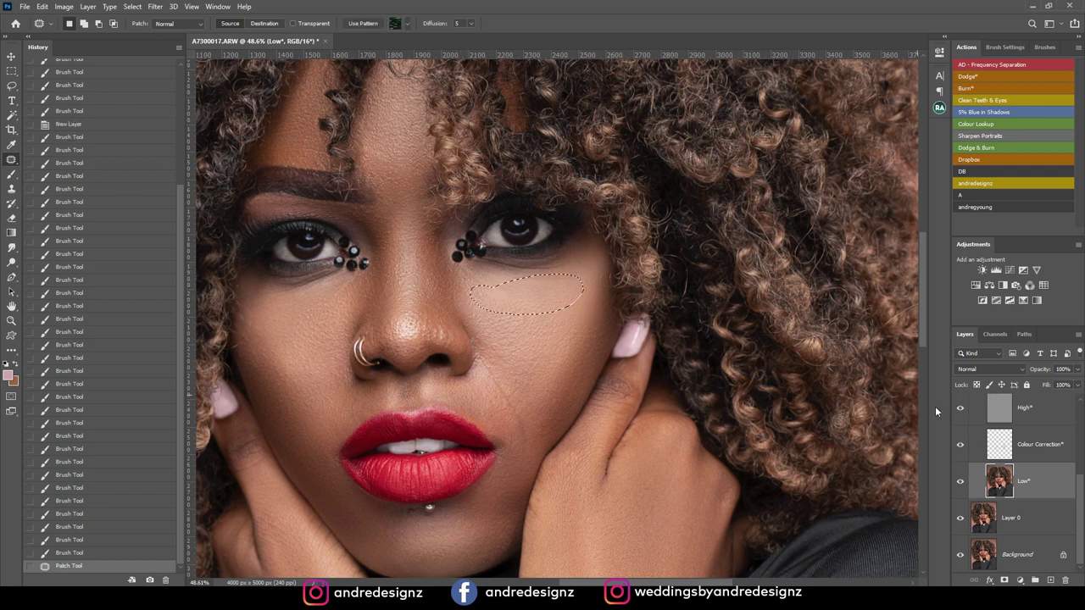
Step: Try patching the skin texture under the portrait's right-side eye on the High* layer, and undo the patches
left_click(1015, 409)
left_click_drag(527, 291, 545, 347)
key("ctrl+d")
mouse_move(520, 275)
left_mouse_down()
mouse_move(572, 284)
mouse_move(550, 304)
left_mouse_up()
key("ctrl+d")
key("ctrl+z")
key("ctrl+z")
key("ctrl+z")
key("ctrl+z")
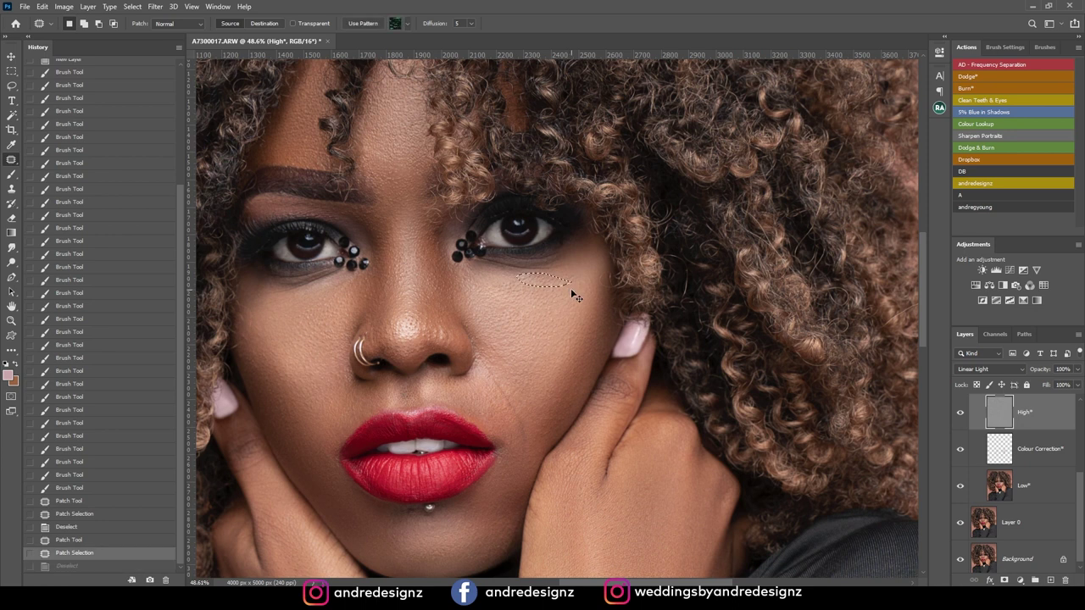
key("ctrl+z")
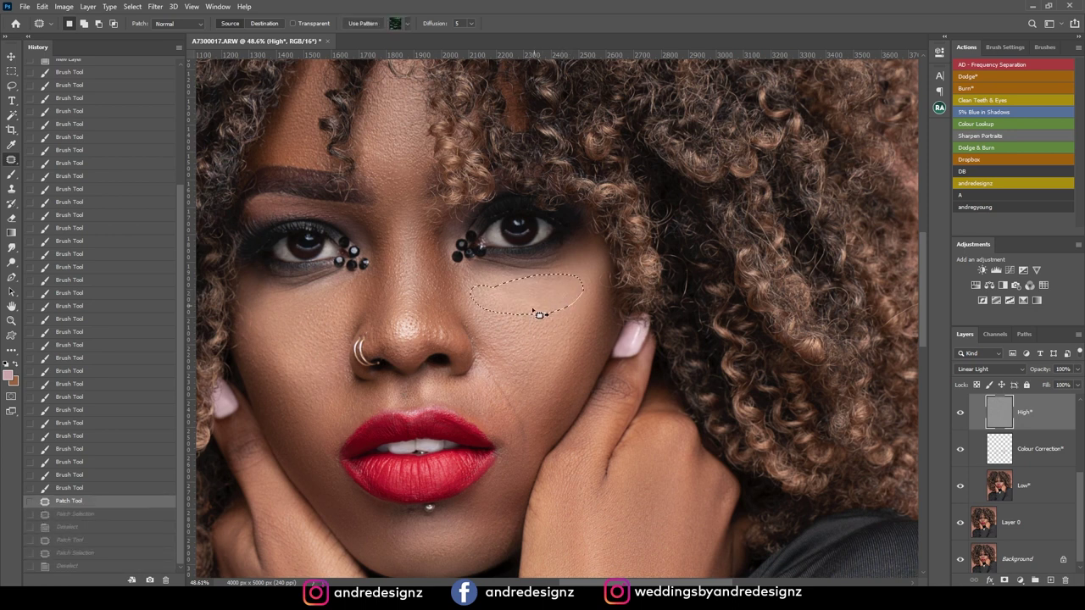
Step: Try patching several spots of rough texture on the portrait's right-side cheek with nearby skin on the High* layer
key("ctrl+d")
mouse_move(513, 280)
left_mouse_down()
mouse_move(540, 313)
mouse_move(544, 287)
mouse_move(518, 279)
mouse_move(545, 323)
mouse_move(554, 300)
mouse_move(571, 317)
mouse_move(538, 292)
mouse_move(547, 296)
mouse_move(511, 356)
left_mouse_up()
key("ctrl+d")
key("ctrl+d")
key("ctrl+d")
key("ctrl+d")
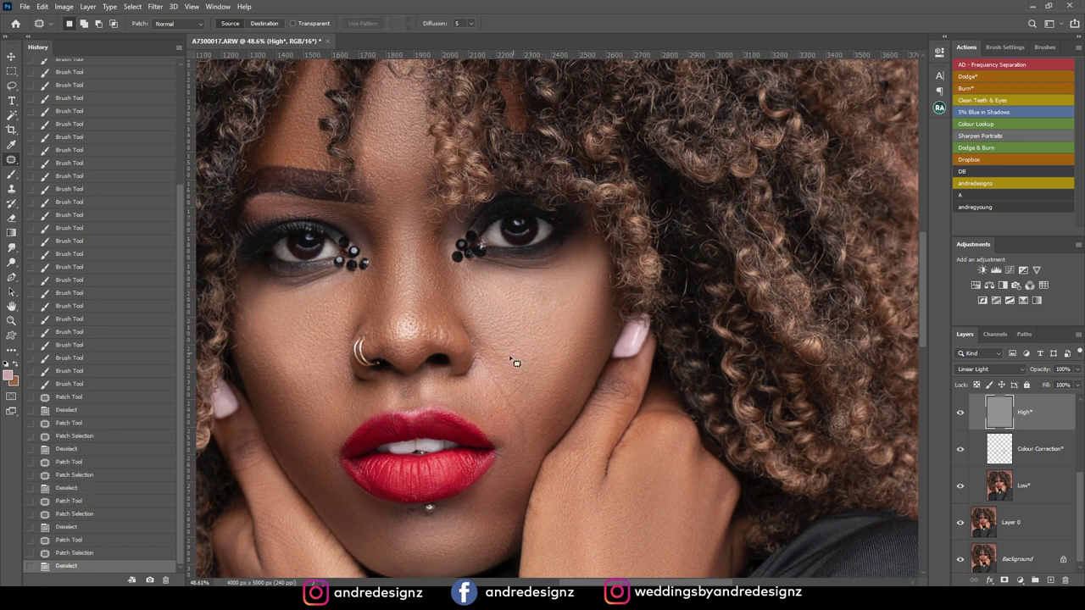
mouse_move(571, 304)
left_mouse_down()
mouse_move(562, 311)
mouse_move(609, 343)
left_mouse_up()
key("ctrl+d")
Step: Try blending the tones of the portrait's right-side cheek on the Low* layer with the Mixer Brush at size 100
left_click(1044, 488)
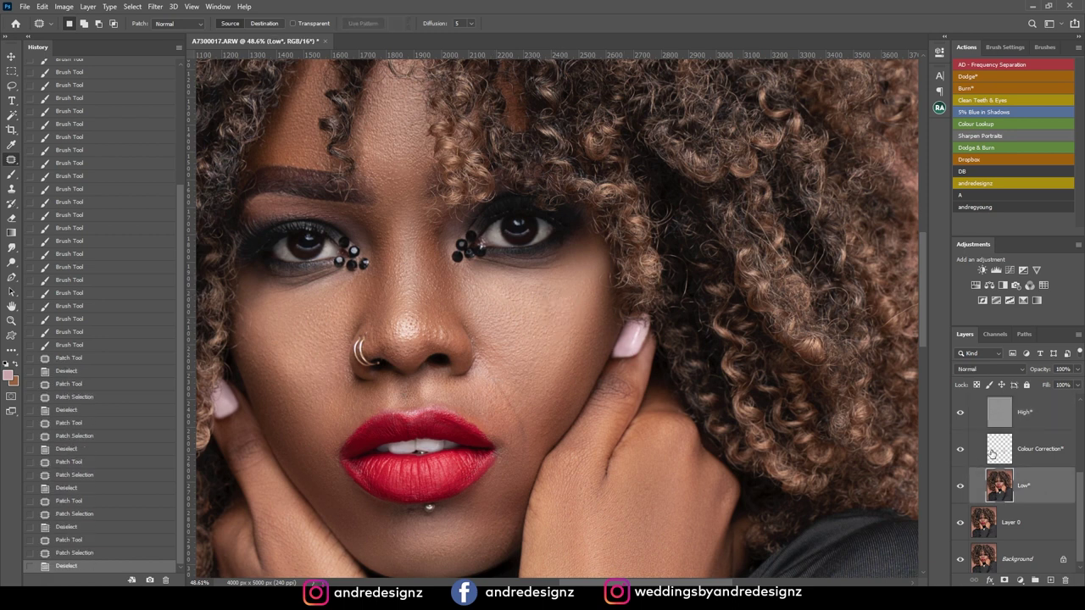
key("b")
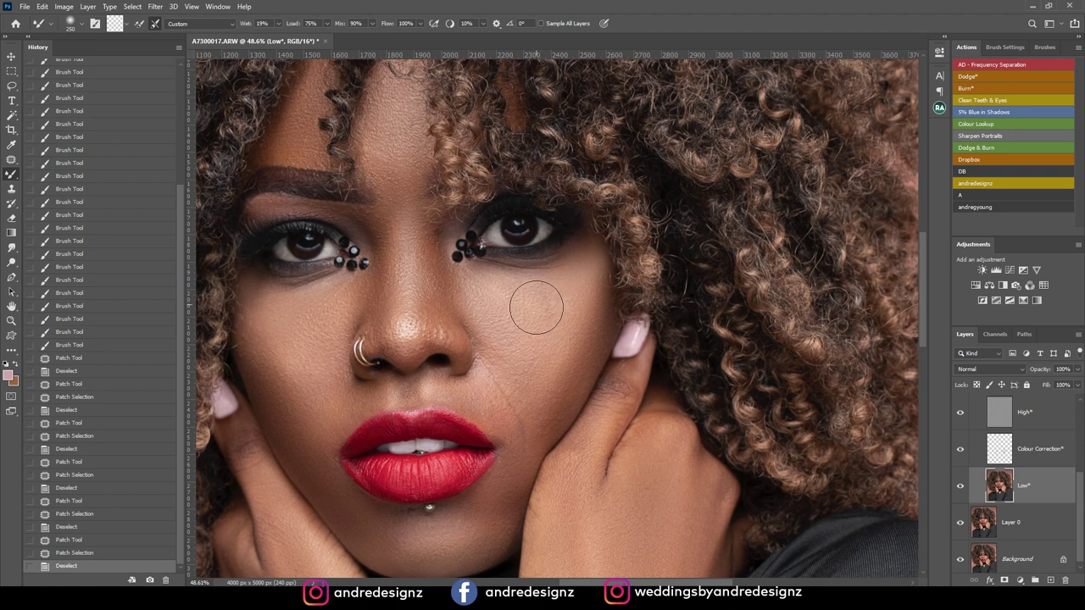
key("bracketleft")
key("bracketleft")
key("bracketleft")
left_click_drag(496, 289, 544, 309)
mouse_move(544, 310)
left_mouse_down()
mouse_move(491, 294)
mouse_move(541, 288)
mouse_move(558, 297)
mouse_move(561, 321)
mouse_move(583, 291)
mouse_move(587, 332)
left_mouse_up()
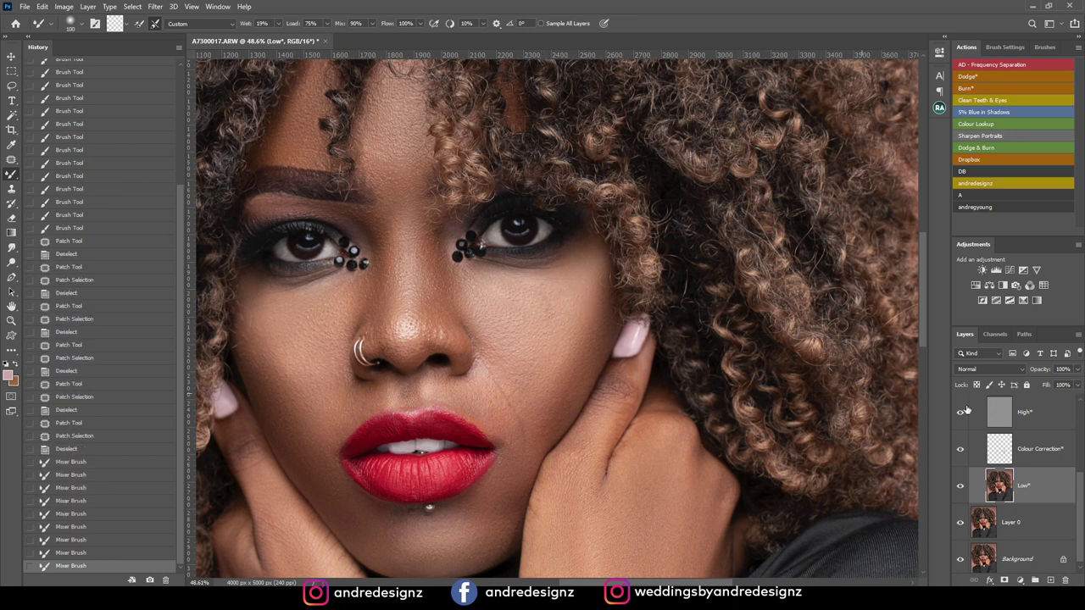
Step: Revert the document's history to the last Brush Tool state before the patching and Mixer Brush strokes
left_click(90, 451)
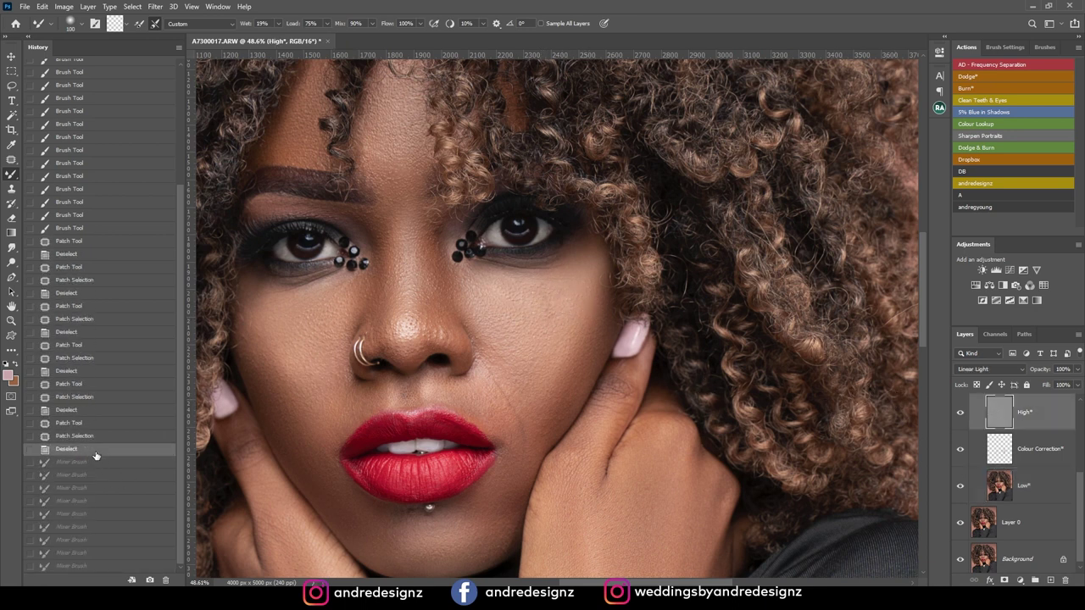
left_click(85, 344)
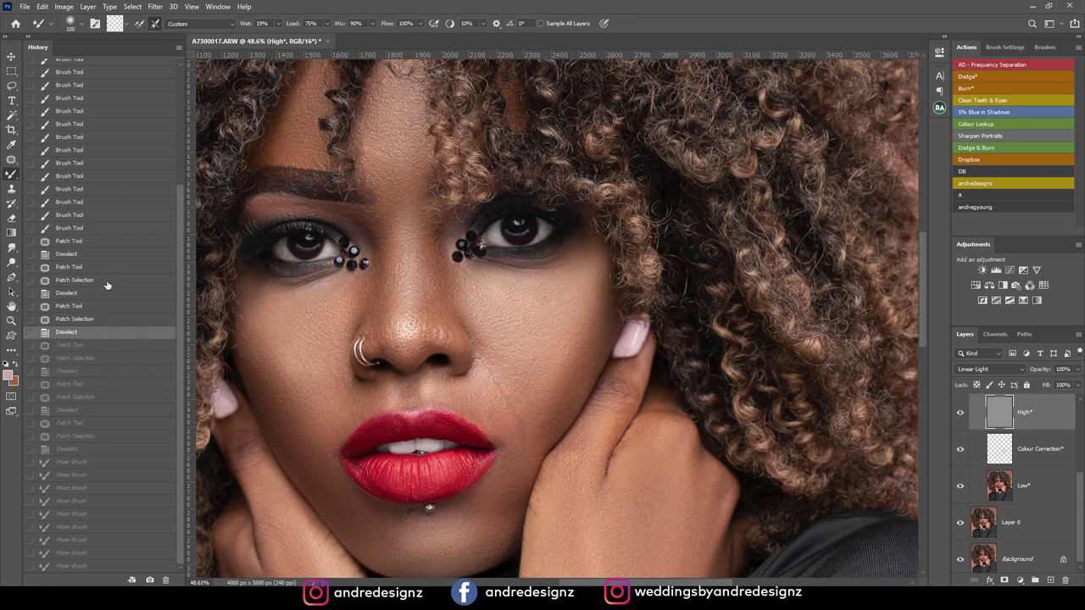
left_click(115, 284)
left_click(124, 231)
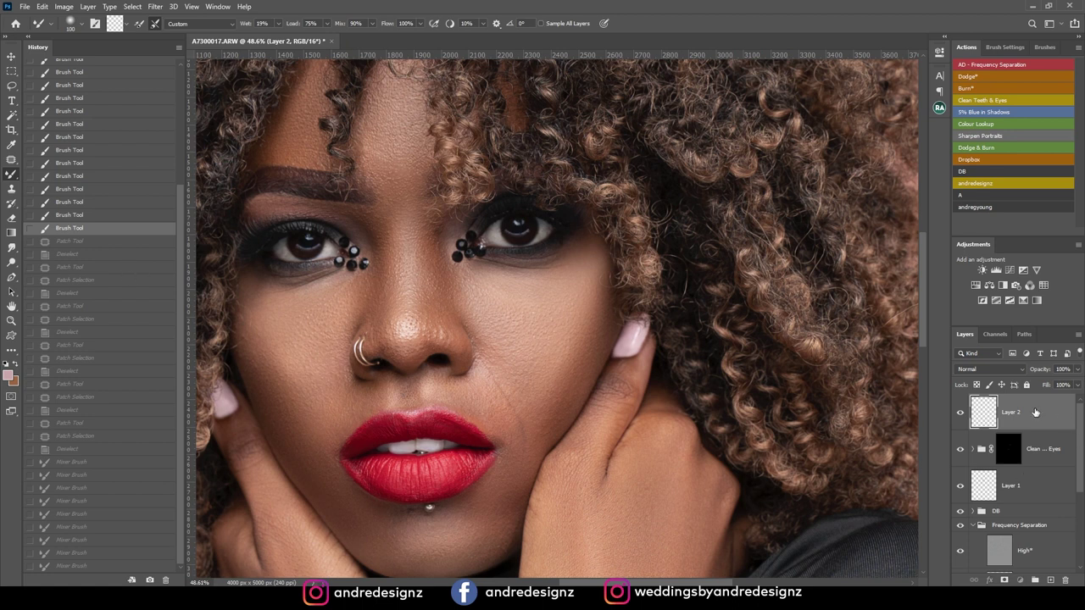
Step: Examine the retouched face, skin and fingernails both close up and in the whole portrait
scroll(464, 360, "down", 5)
scroll(463, 360, "up", 3)
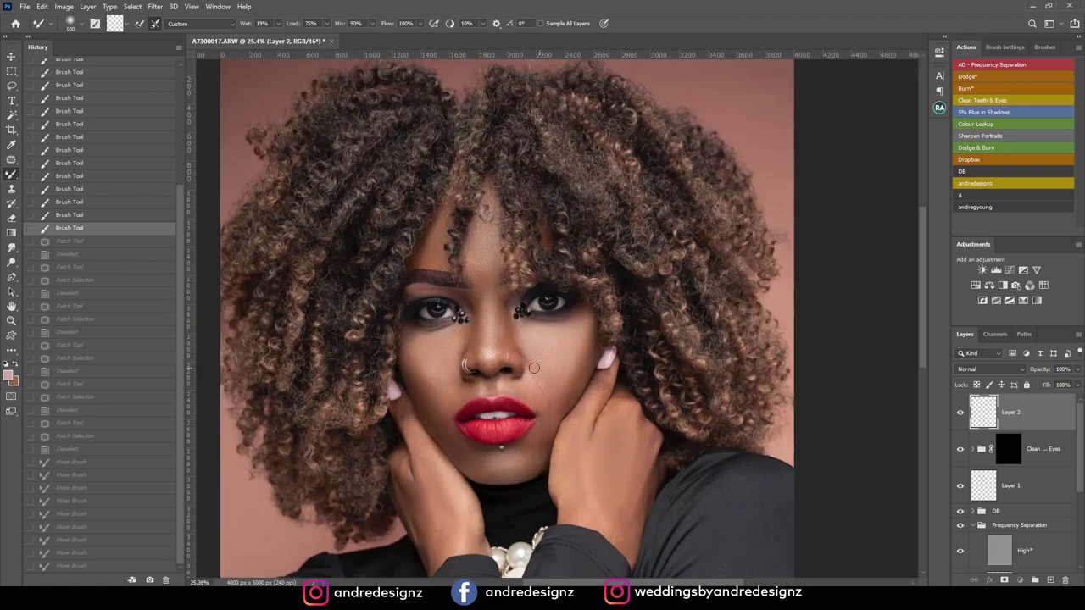
scroll(463, 360, "up", 4)
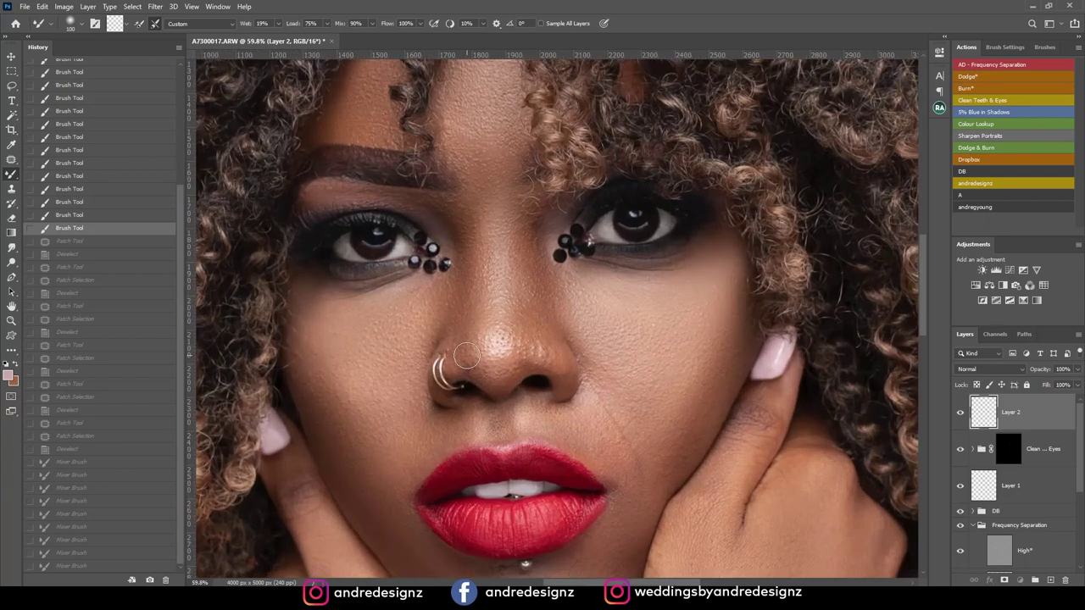
scroll(469, 356, "down", 4)
scroll(475, 354, "up", 2)
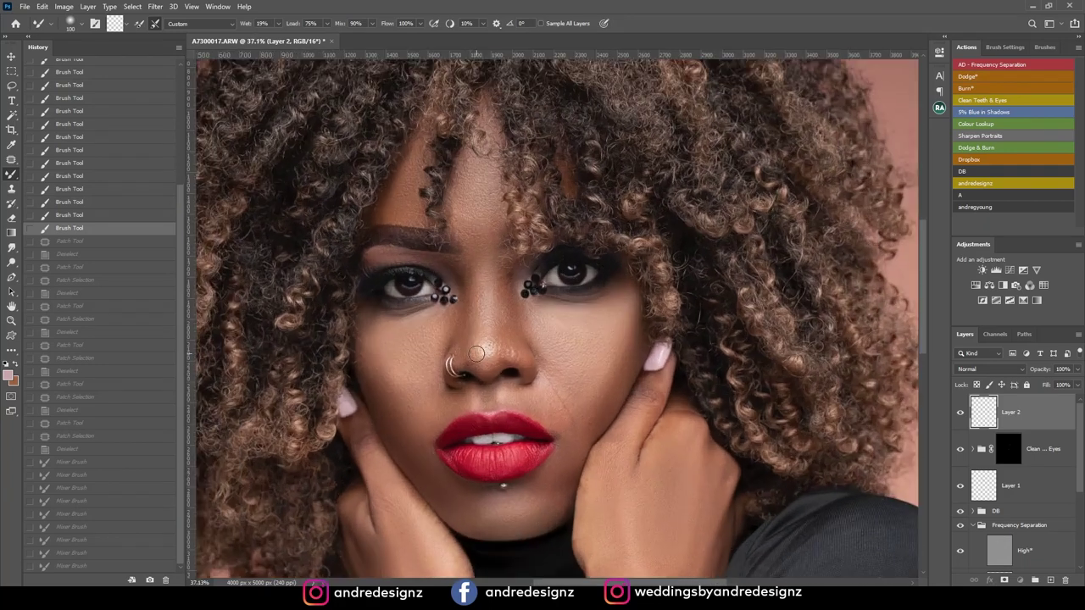
scroll(476, 355, "up", 2)
scroll(477, 355, "down", 2)
scroll(480, 355, "up", 2)
scroll(480, 355, "down", 2)
Step: Stamp all visible layers into a new layer above Layer 2 and duplicate the stamped layer
key("ctrl+shift+alt+e")
key("ctrl+j")
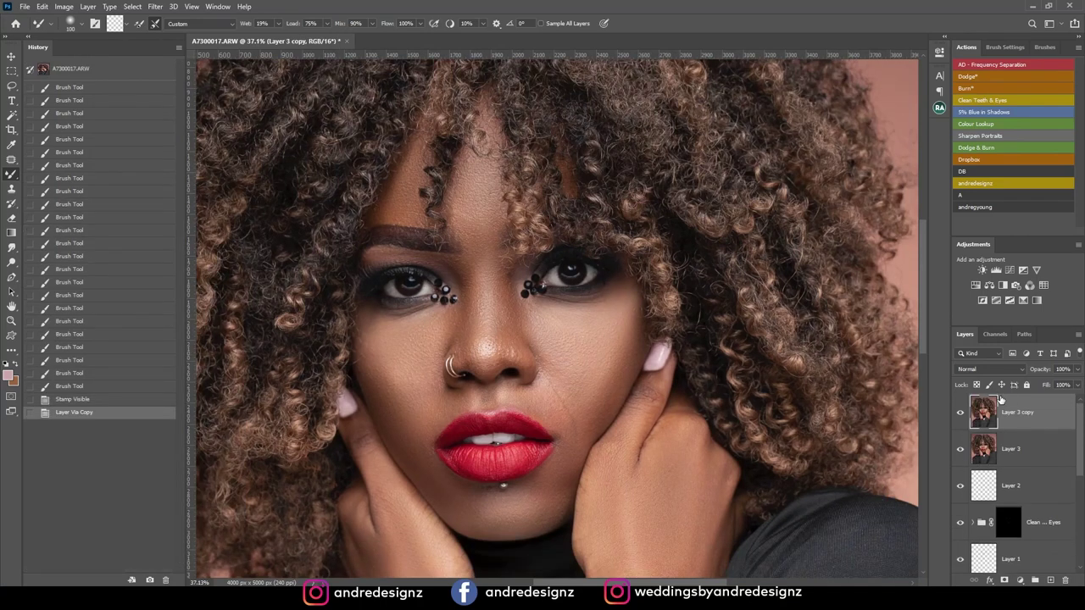
Step: Smooth the skin on the duplicated layer with Imagenomic Portraiture, using the Smoothing: Normal preset and output to the current layer
left_click(155, 6)
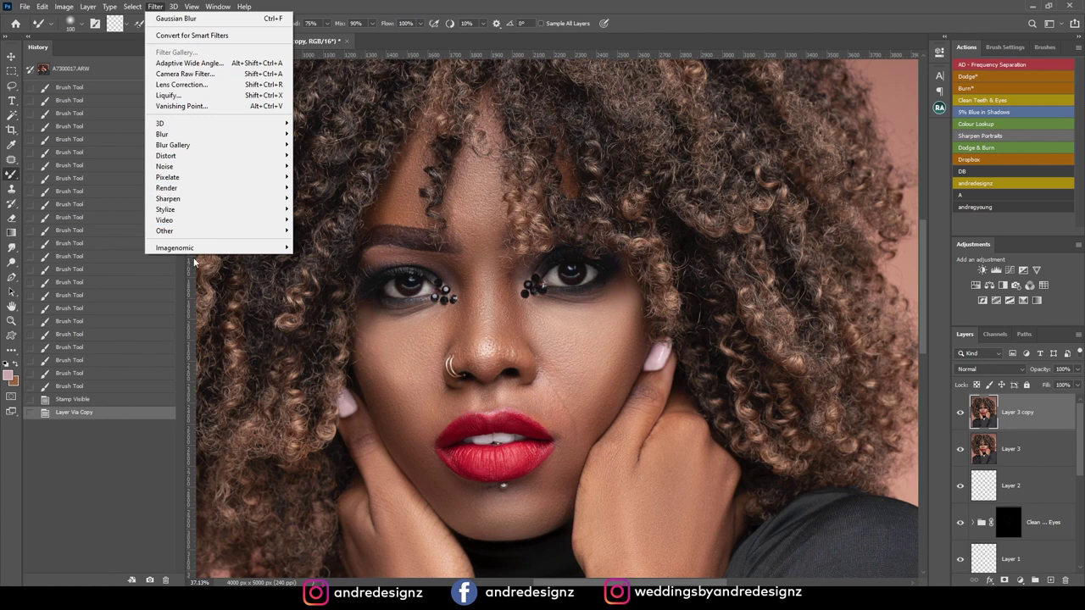
mouse_move(211, 252)
left_click(318, 247)
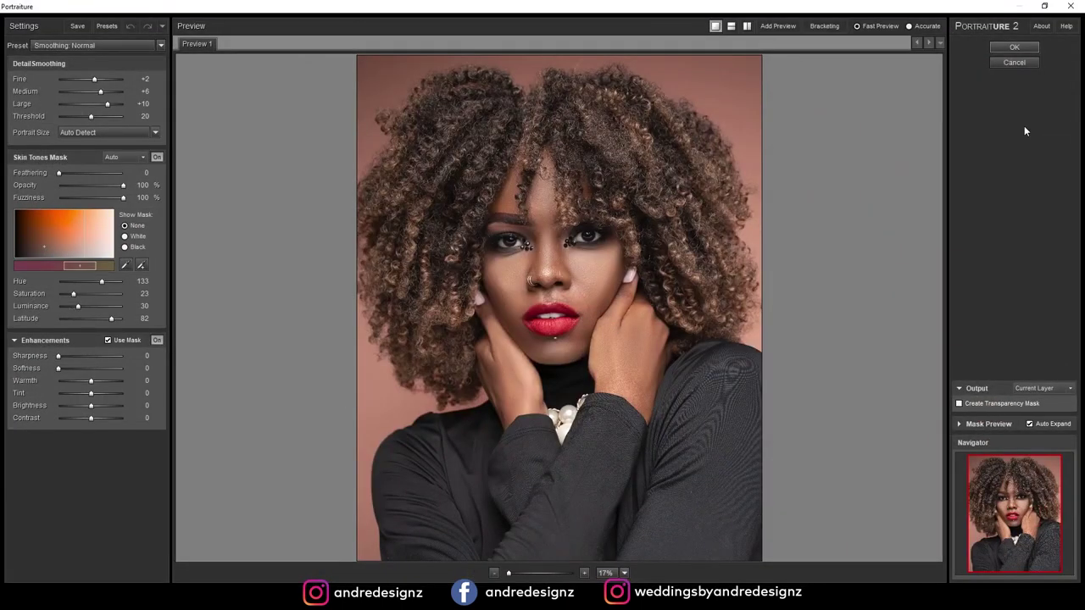
left_click_drag(511, 575, 534, 576)
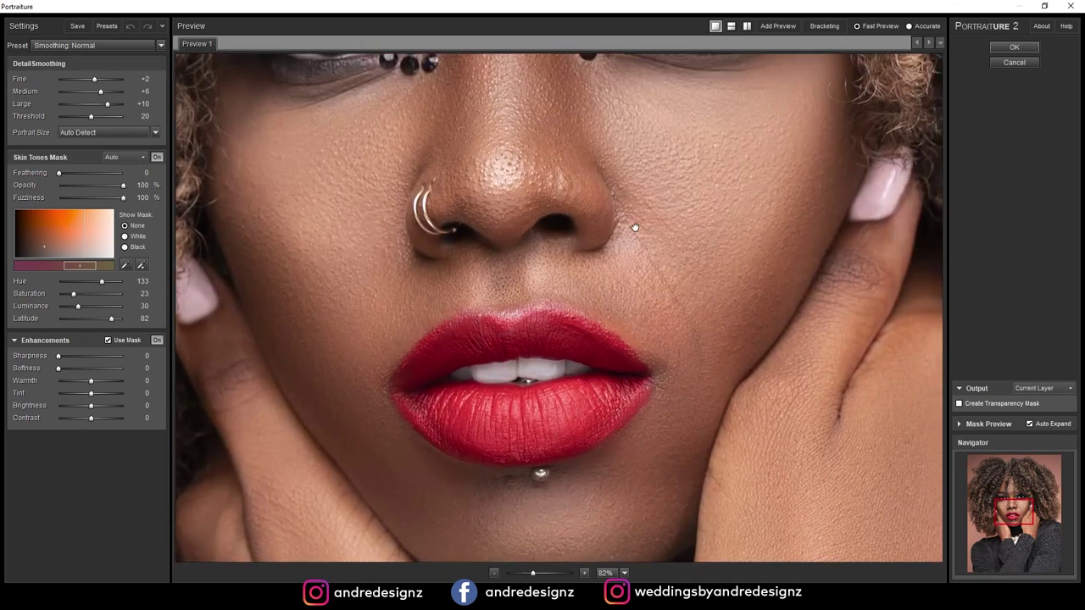
left_click_drag(634, 227, 631, 336)
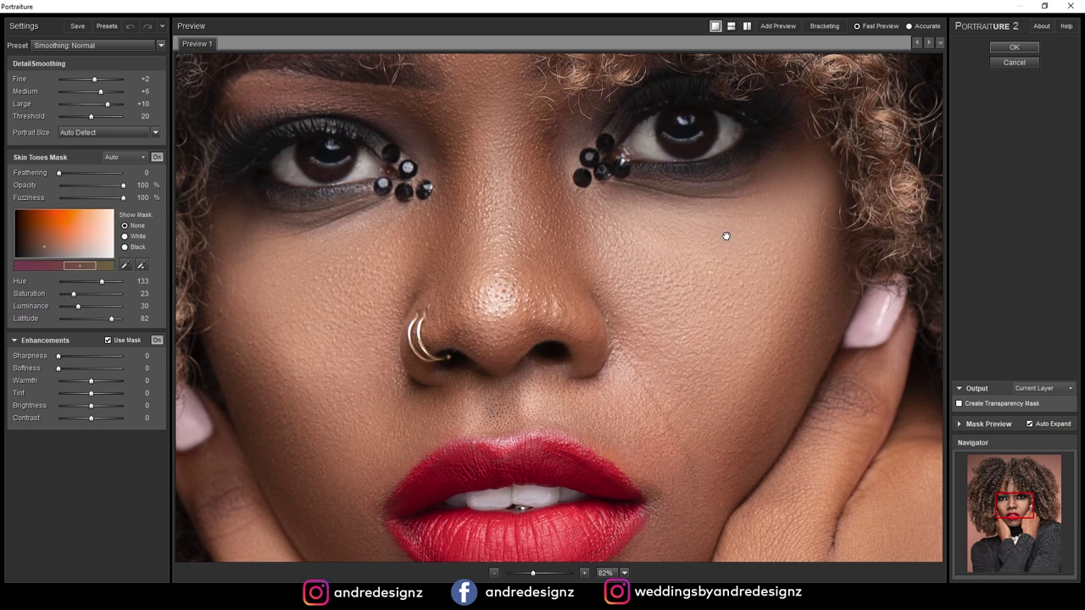
left_click(1014, 47)
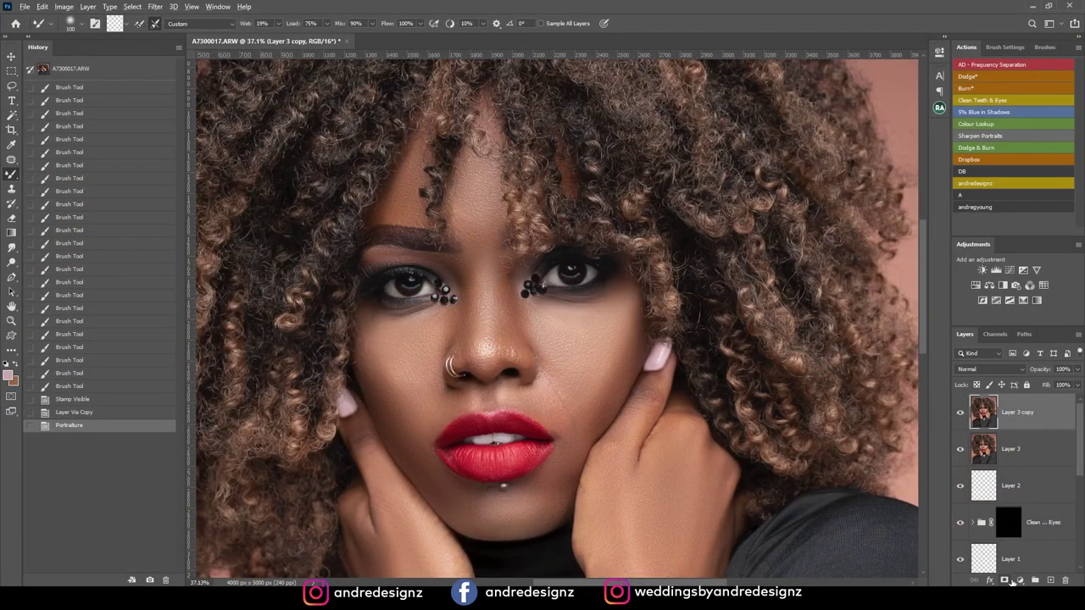
Step: Add a black layer mask to Layer 3 copy and choose the Brush Tool
left_click(1005, 580, "alt")
scroll(371, 245, "up", 5)
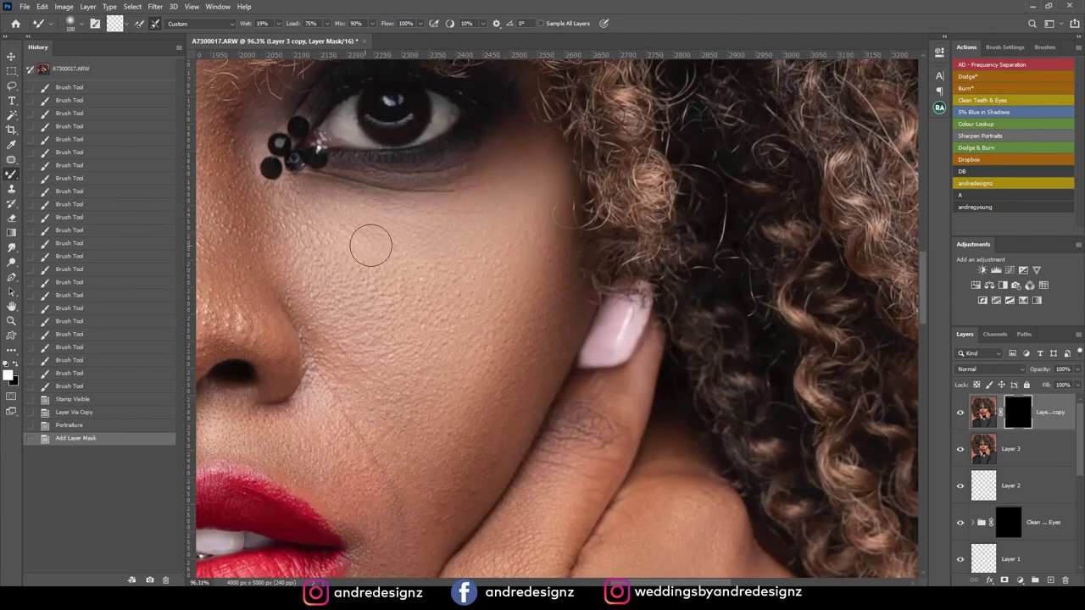
right_click(12, 173)
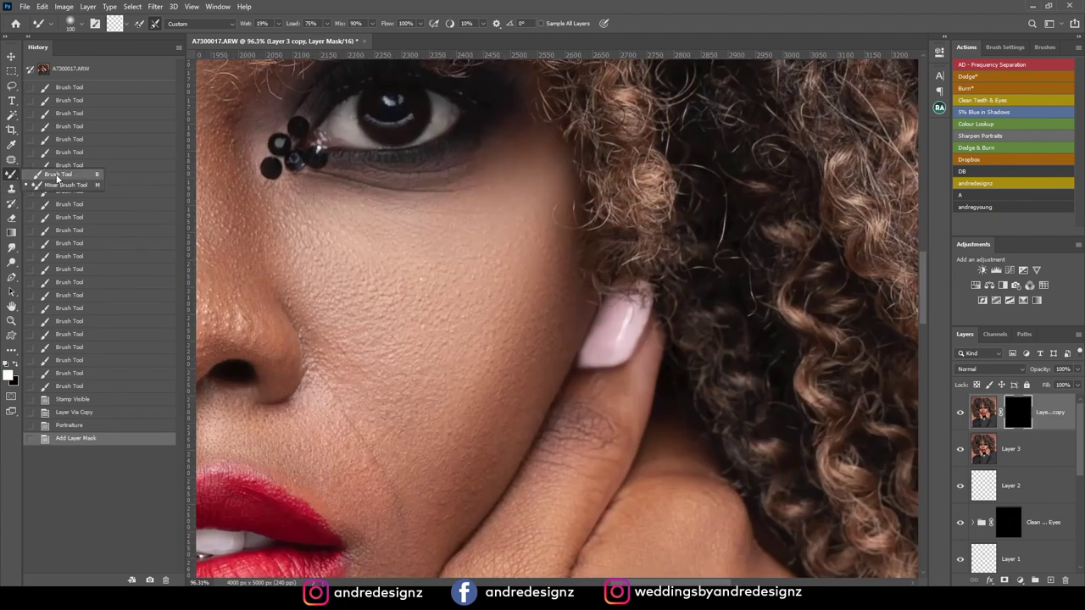
left_click(60, 176)
left_click(331, 23)
left_click_drag(323, 42, 533, 35)
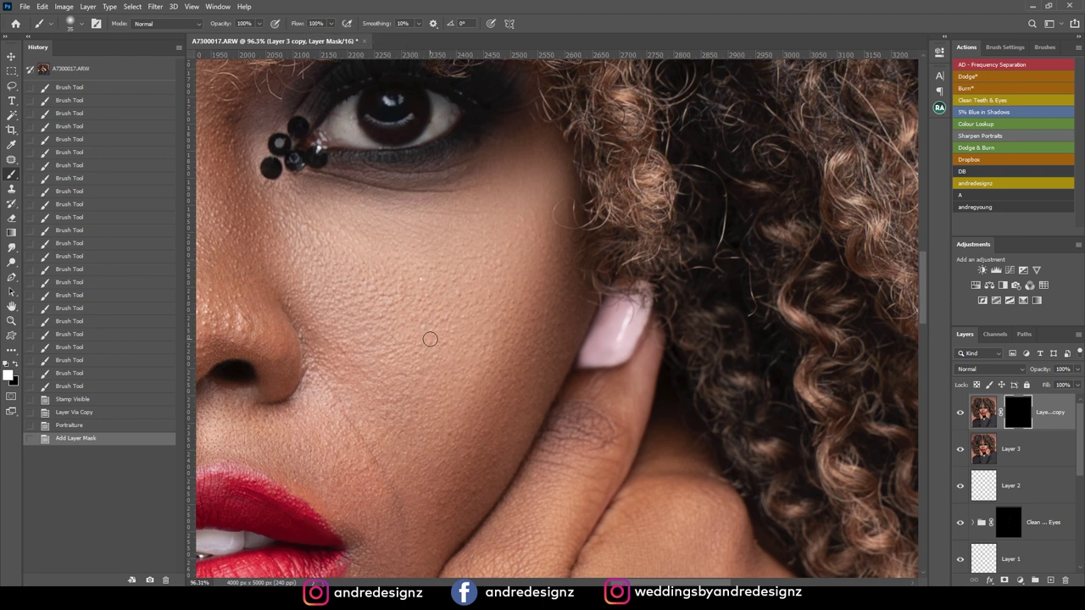
Step: Reveal the Portraiture smoothing on both cheeks by painting white on Layer 3 copy's mask with a 200 px brush
key("bracketright")
key("bracketright")
key("bracketright")
key("bracketright")
key("bracketright")
key("bracketright")
key("bracketright")
key("bracketright")
key("bracketright")
key("bracketright")
left_click(450, 250)
scroll(407, 300, "down", 6)
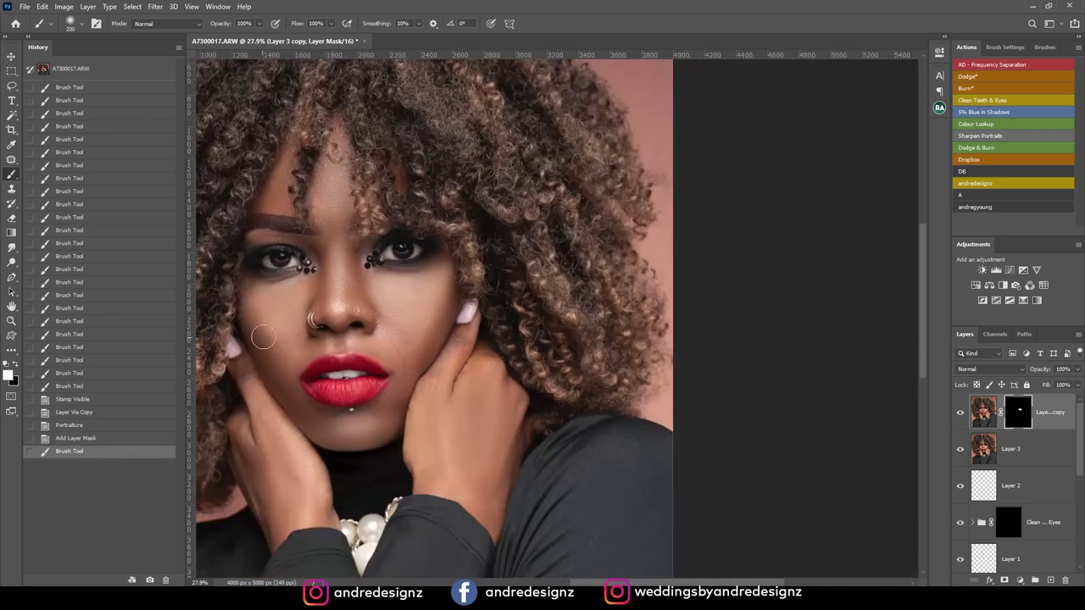
scroll(263, 336, "up", 1)
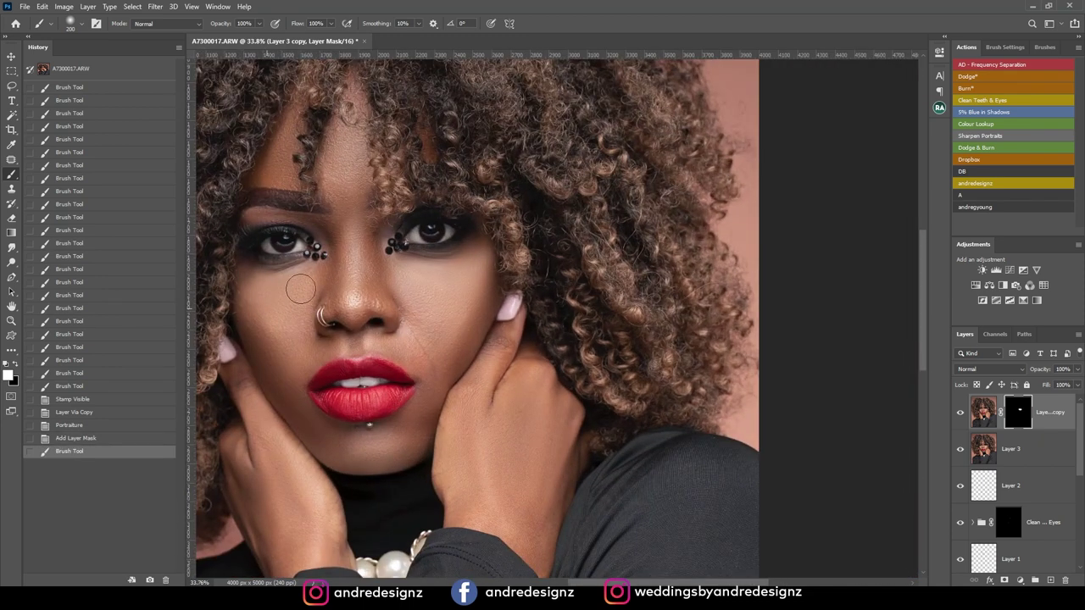
left_click(293, 298)
left_click(285, 349)
Step: Stamp all visible layers into a new layer above the masked Layer 3 copy
scroll(390, 411, "down", 2)
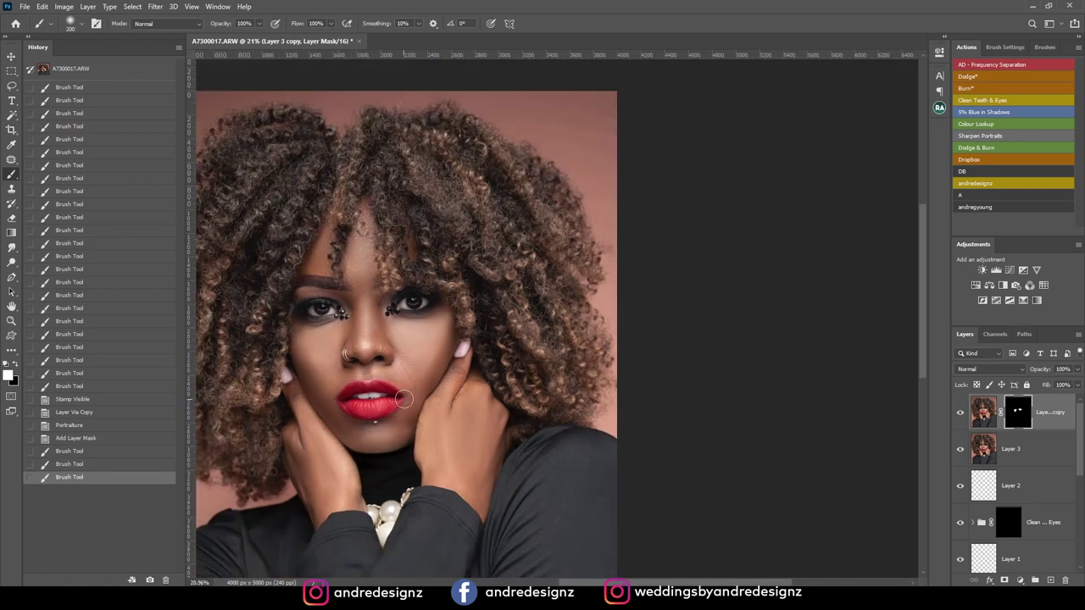
scroll(420, 364, "up", 2)
left_click(1073, 411)
key("ctrl+alt+shift+e")
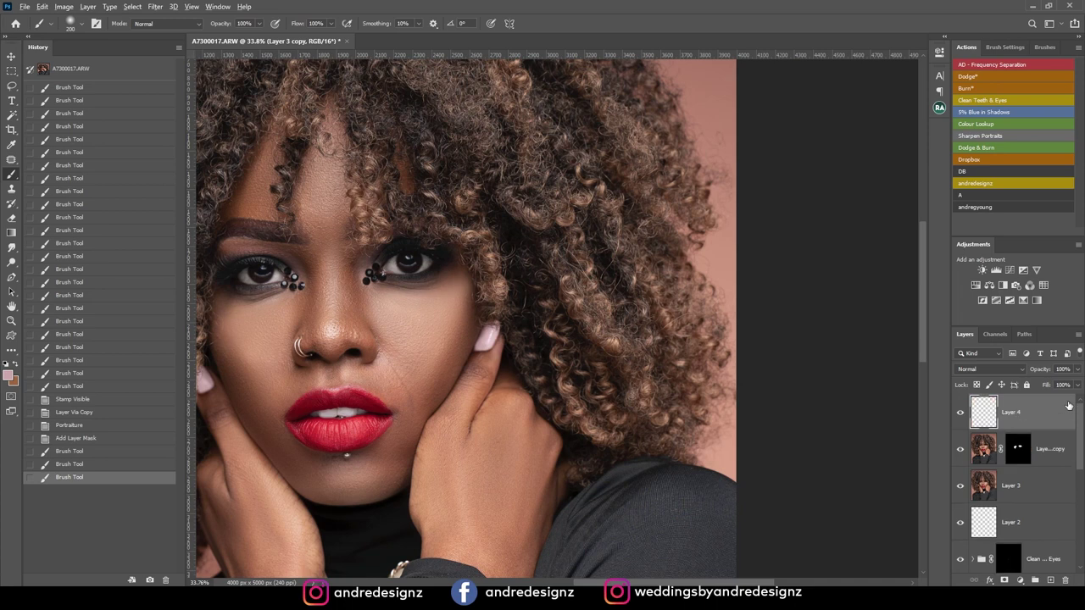
Step: Even out the skin texture on the cheek beside the raised fingernail with the Clone Stamp at 125 px and 39% flow
scroll(438, 288, "up", 3)
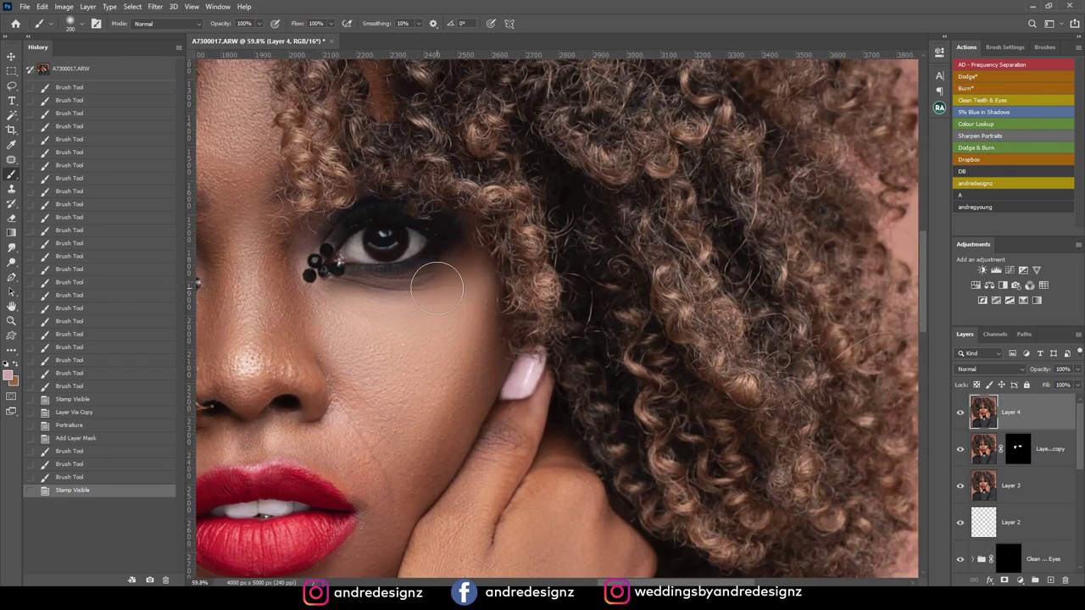
key("s")
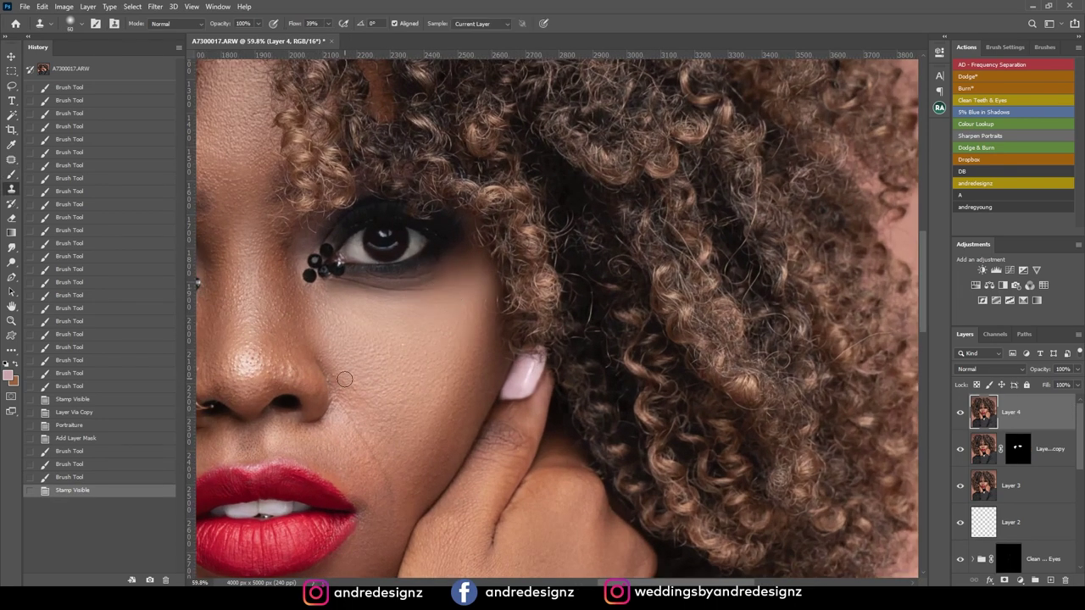
key("bracketright")
key("bracketright")
mouse_move(407, 325)
left_mouse_down()
mouse_move(356, 322)
mouse_move(381, 332)
left_mouse_up()
left_click(414, 344, "alt")
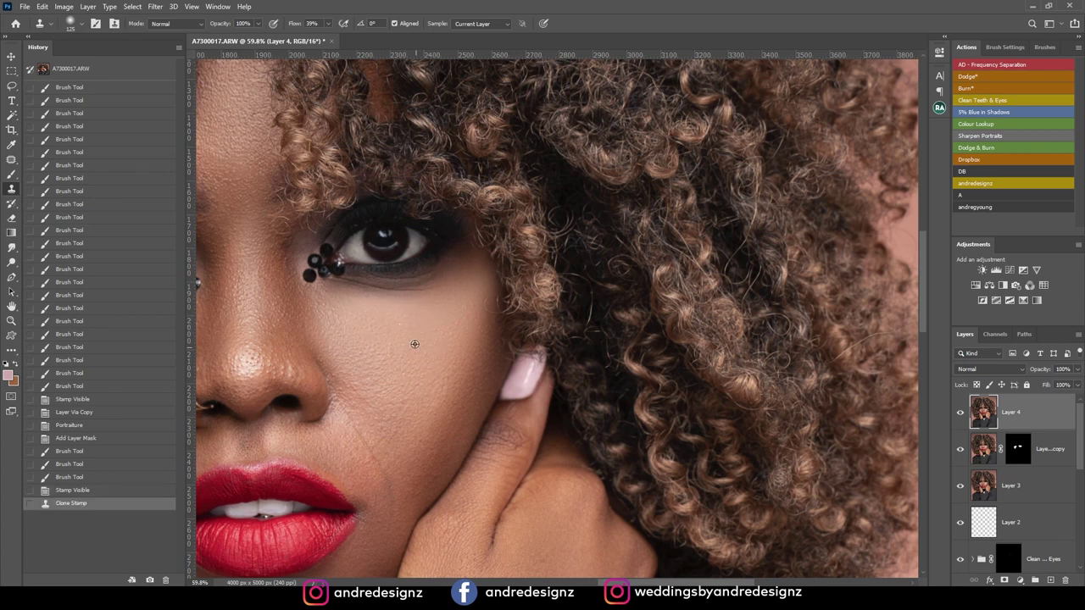
left_click(401, 327)
left_click(426, 373)
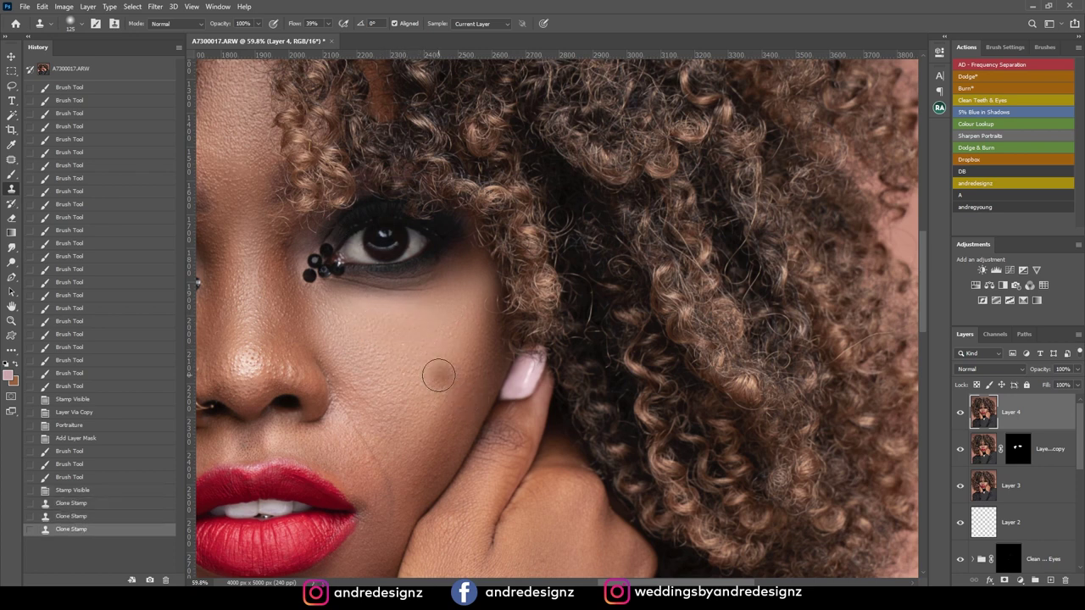
Step: Compare the retouched portrait with the original by repeatedly showing the Background layer alone and restoring all layers
scroll(444, 368, "down", 8)
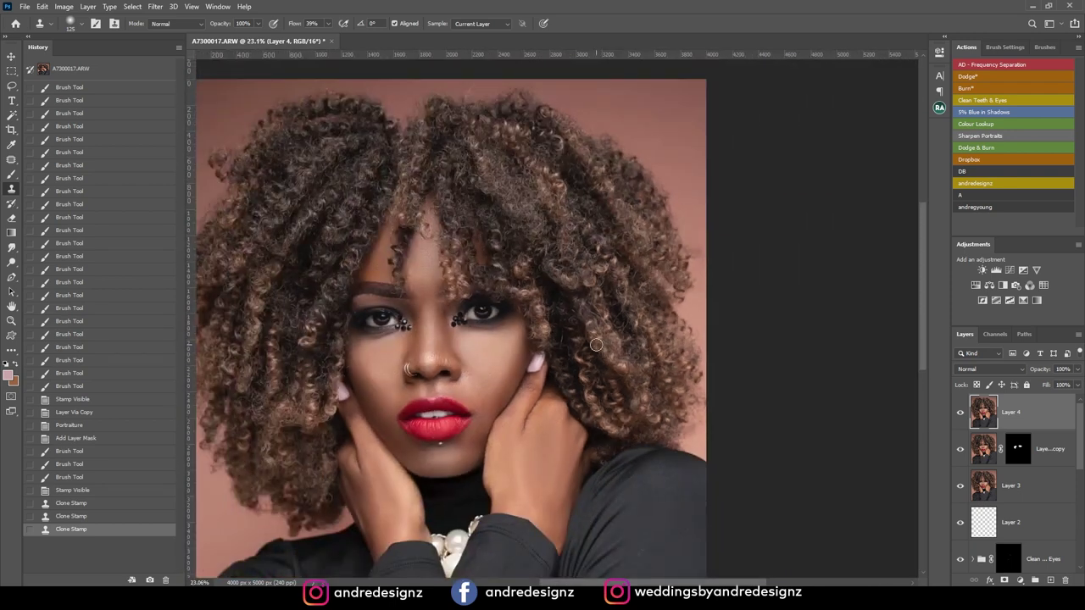
scroll(595, 352, "up", 1)
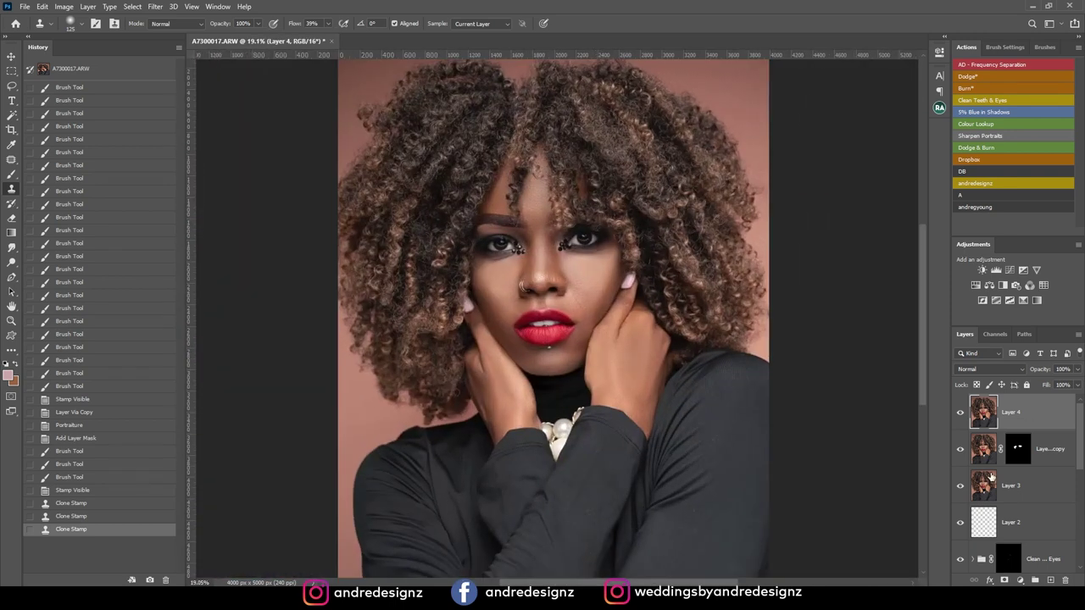
scroll(984, 462, "down", 5)
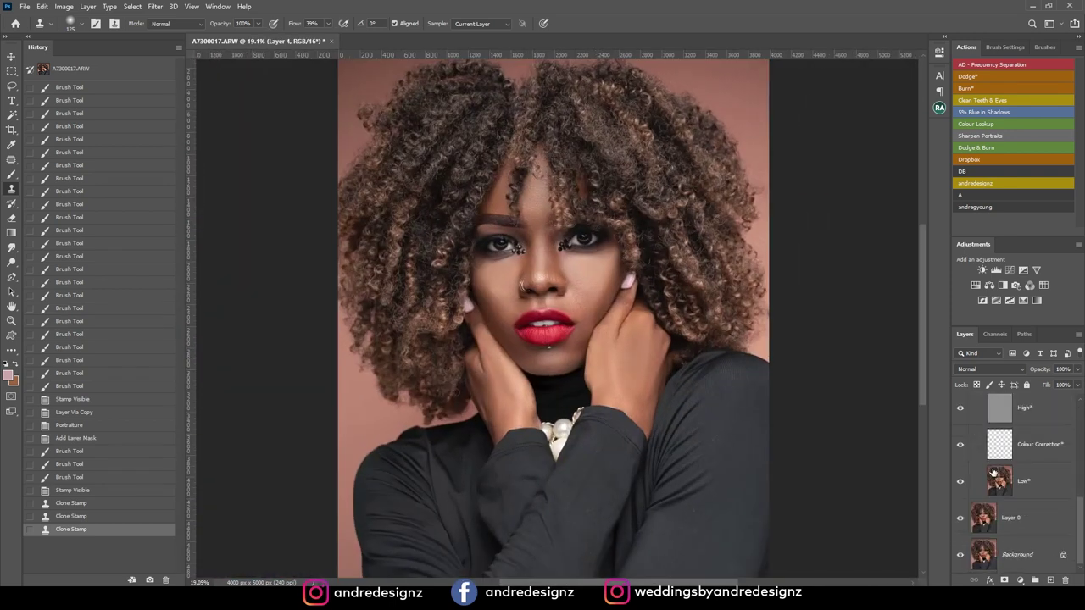
left_click(961, 556, "alt")
left_click(961, 556)
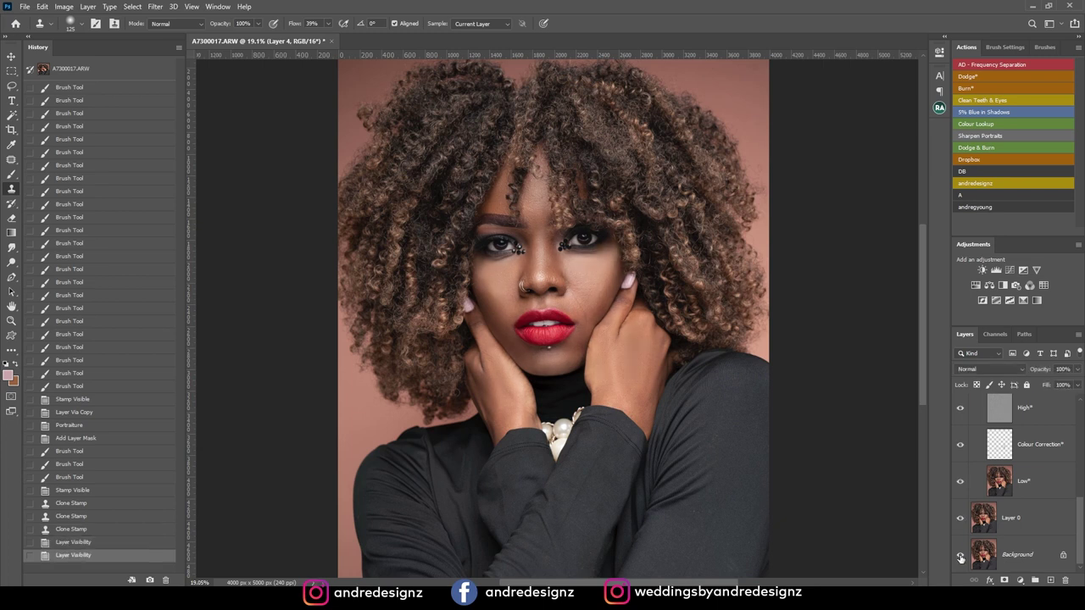
left_click(960, 556)
left_click(960, 556)
left_click(961, 556)
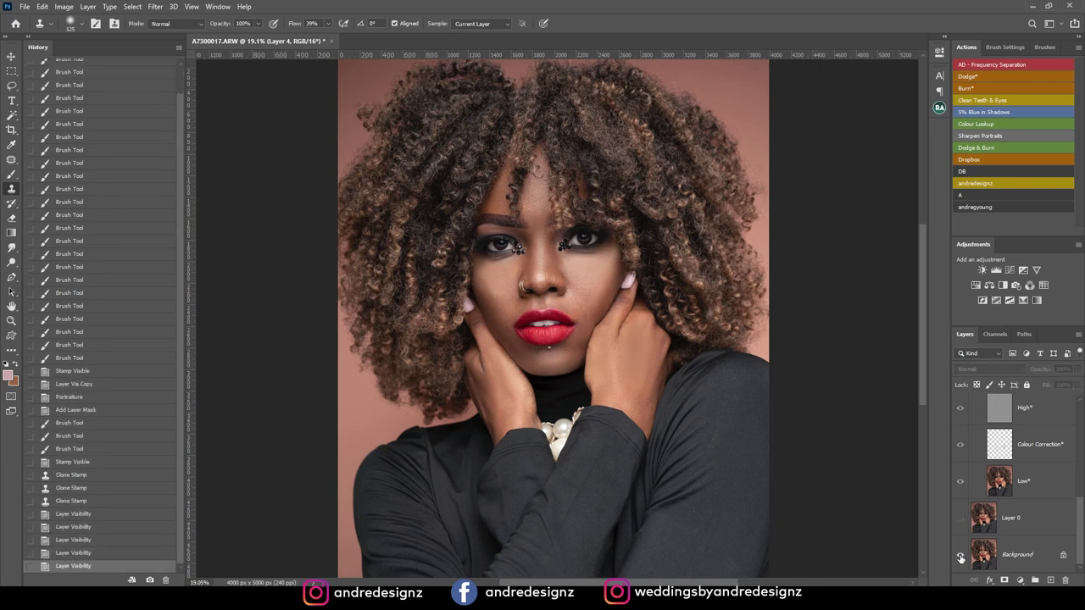
left_click(960, 556)
left_click(960, 556)
left_click(960, 557)
left_click(960, 557)
left_click(961, 556)
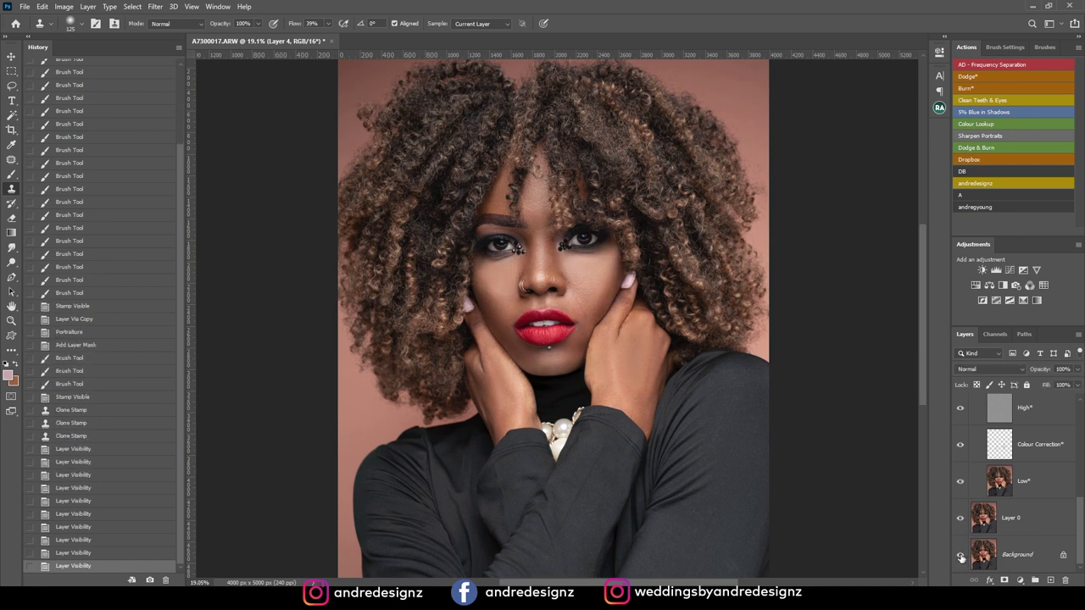
Step: Duplicate Layer 0 and bring the copy to the front of the layer stack
left_click(1014, 526)
left_click(960, 519)
left_click(960, 518)
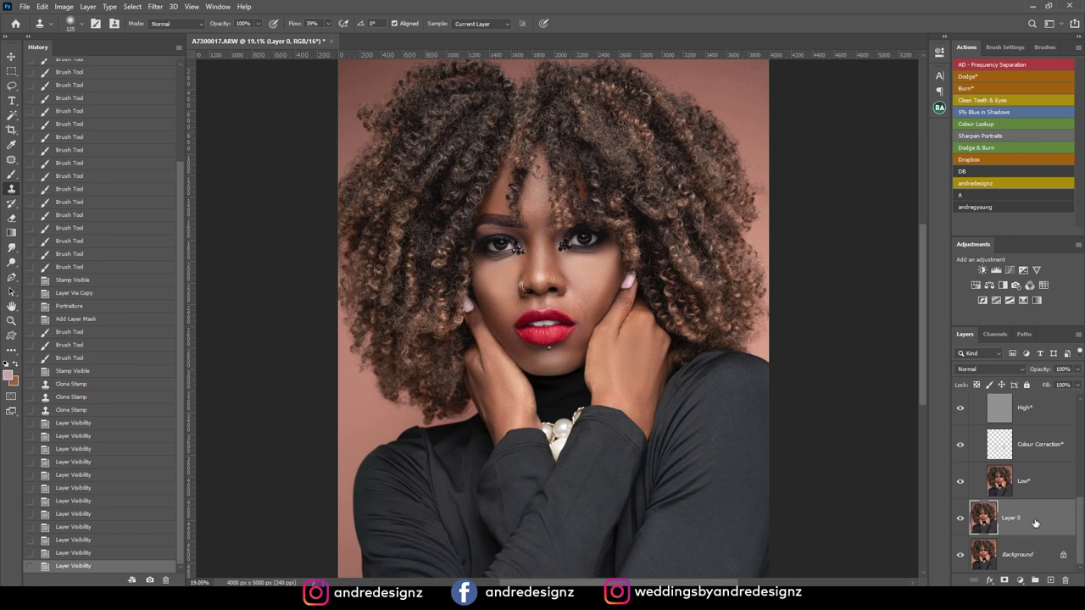
key("ctrl+j")
key("ctrl+shift+bracketright")
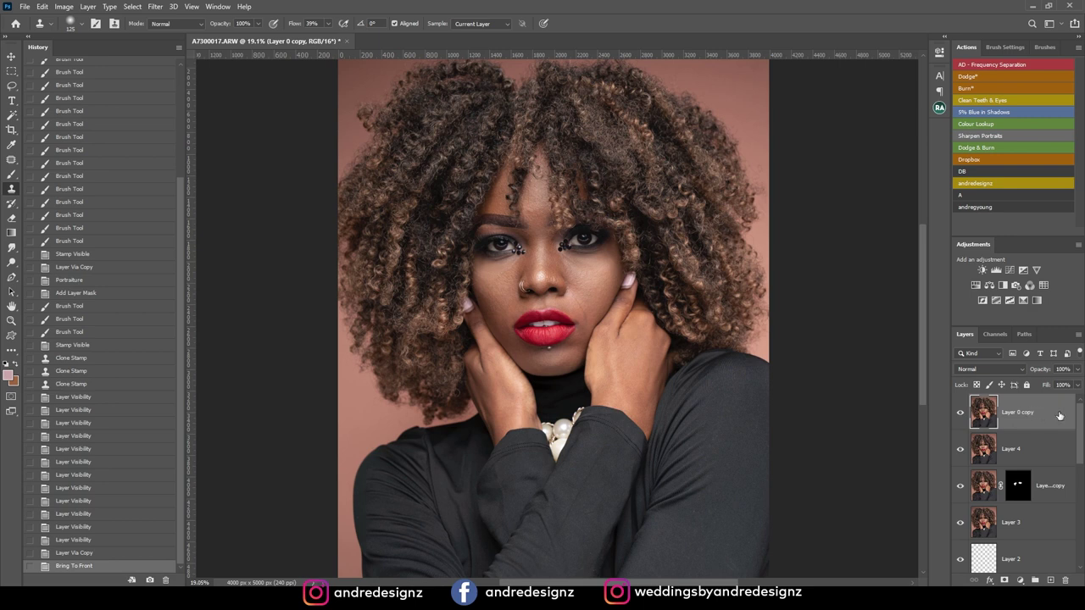
Step: Lower the opacity of Layer 0 copy to 39% to blend some original skin detail back in
scroll(583, 301, "up", 3)
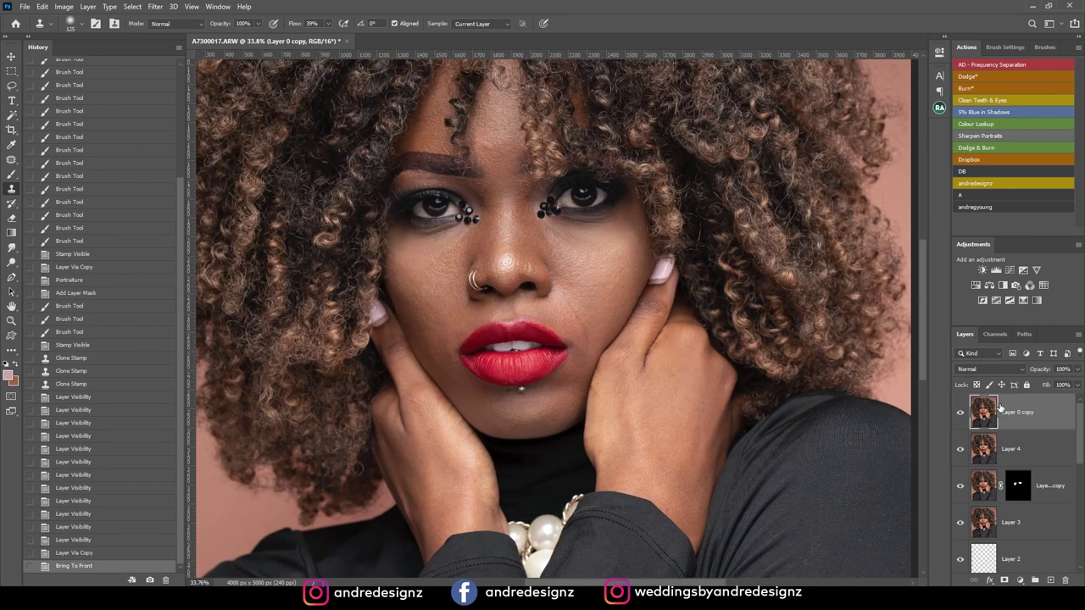
left_click(1078, 370)
left_click(1047, 386)
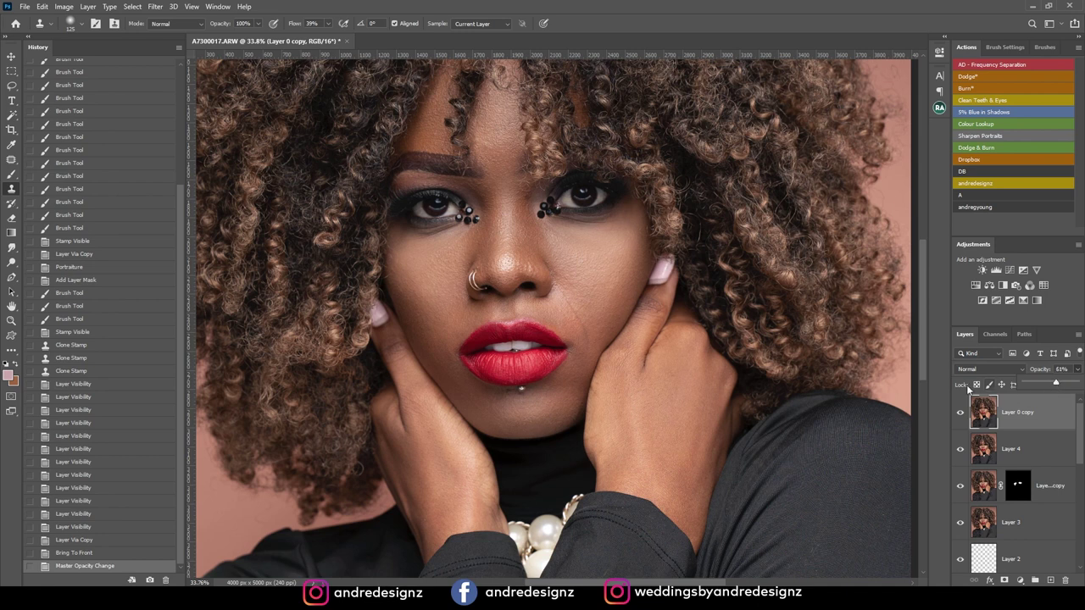
left_click(961, 412)
left_click(960, 412)
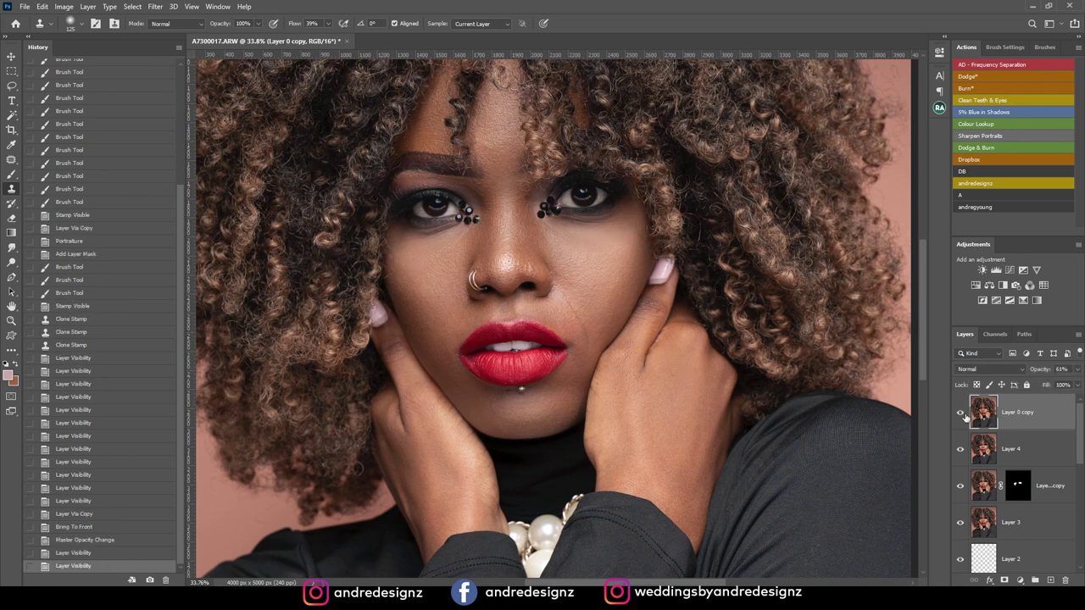
left_click(1080, 372)
left_click_drag(1057, 386, 1044, 387)
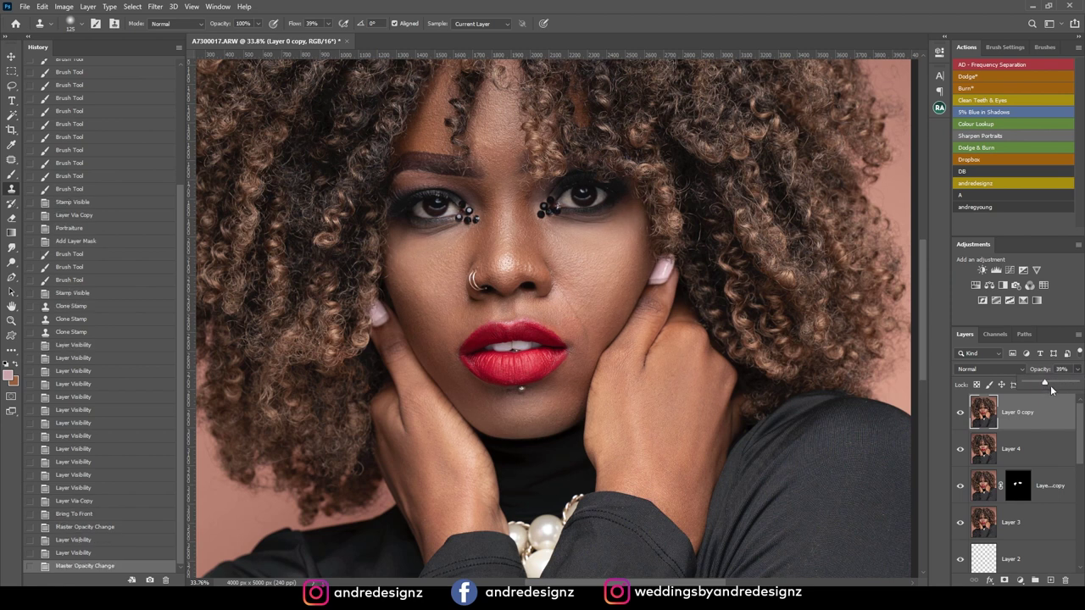
left_click(1050, 385)
Step: Compare the face with and without the blended Layer 0 copy by toggling that layer's visibility
left_click(960, 413)
left_click(961, 413)
left_click(961, 414)
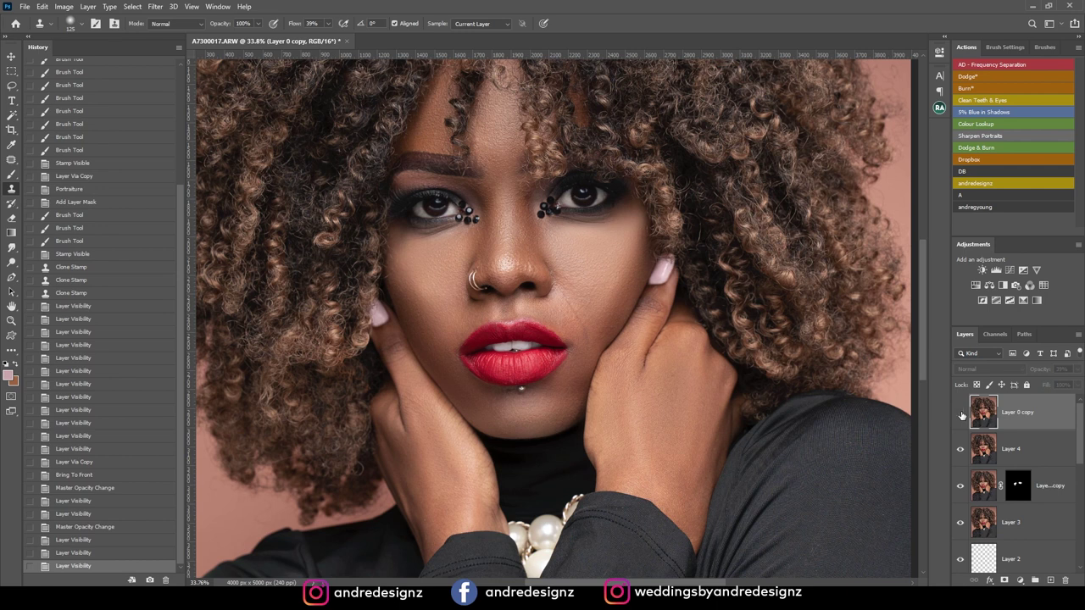
left_click(960, 414)
left_click(960, 413)
left_click(961, 414)
left_click(961, 414)
left_click(961, 414)
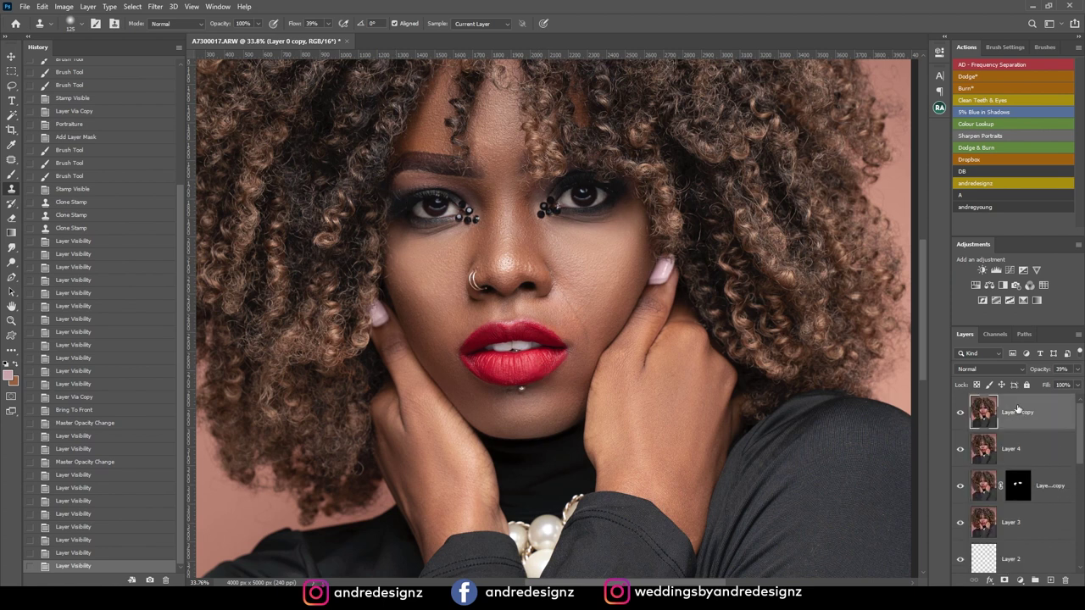
Step: Stamp all visible layers into a new layer above Layer 0 copy and choose the Patch Tool
key("ctrl+shift+alt+e")
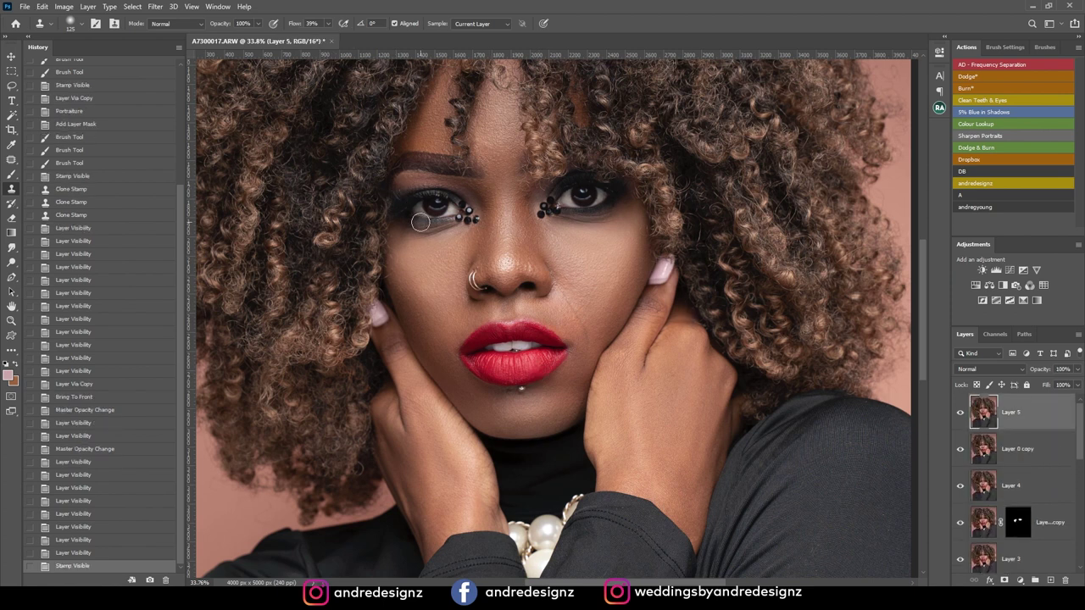
scroll(432, 227, "up", 2)
scroll(433, 227, "up", 2)
scroll(583, 298, "down", 4)
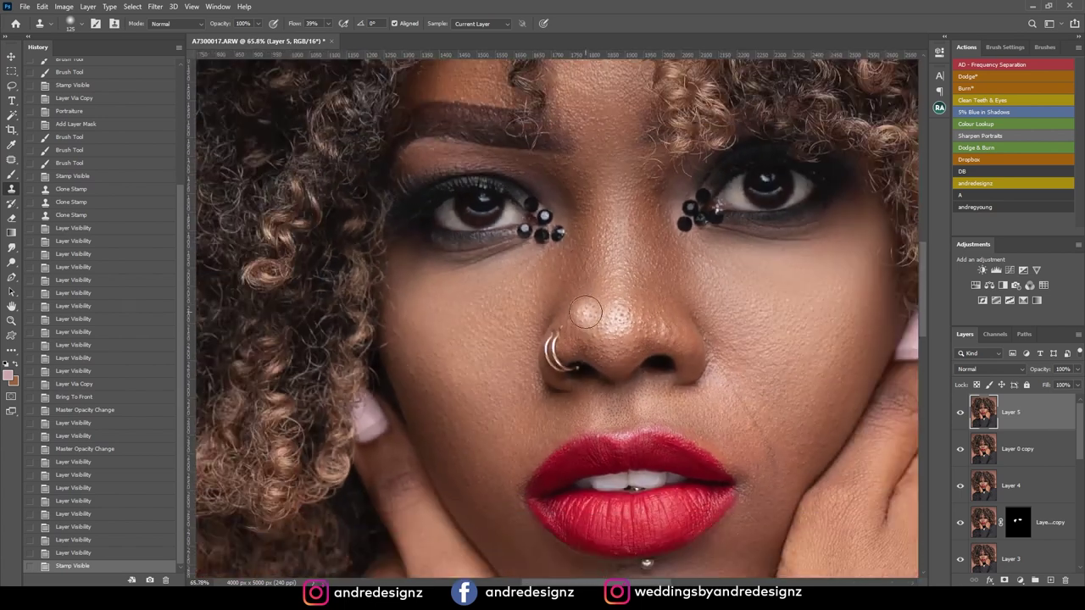
scroll(538, 181, "up", 4)
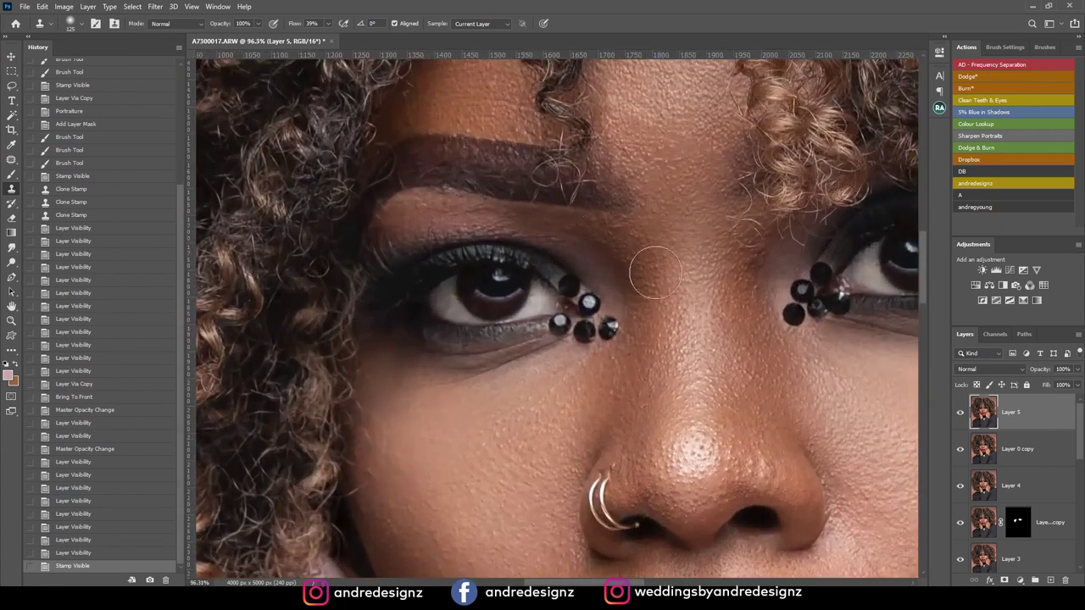
key("j")
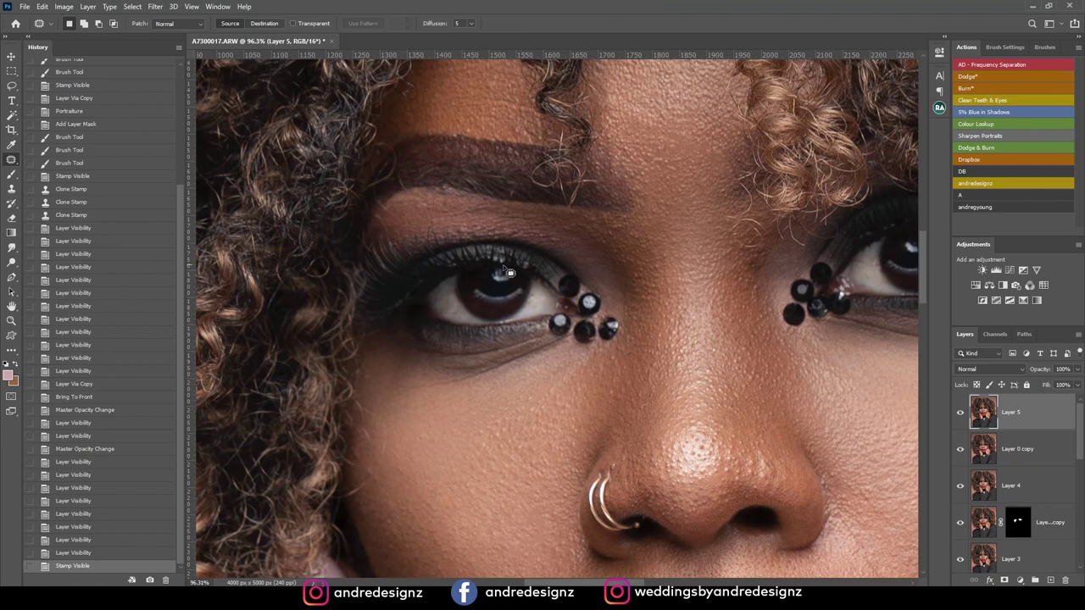
Step: Patch the small blemishes on the upper eyelid between the visible eyebrow and the lashes, deselecting after each patch
mouse_move(459, 216)
left_mouse_down()
mouse_move(491, 202)
mouse_move(424, 190)
left_mouse_up()
key("ctrl+d")
key("ctrl+d")
mouse_move(448, 193)
left_mouse_down()
mouse_move(507, 210)
mouse_move(449, 209)
mouse_move(455, 198)
mouse_move(402, 202)
mouse_move(437, 202)
left_mouse_up()
key("ctrl+d")
key("ctrl+d")
key("ctrl+d")
key("ctrl+d")
key("ctrl+d")
left_click_drag(437, 201, 446, 195)
key("ctrl+d")
mouse_move(446, 195)
left_mouse_down()
mouse_move(465, 207)
mouse_move(424, 206)
mouse_move(449, 206)
mouse_move(439, 202)
left_mouse_up()
key("ctrl+d")
key("ctrl+d")
mouse_move(439, 203)
left_mouse_down()
mouse_move(484, 205)
mouse_move(505, 216)
mouse_move(464, 210)
left_mouse_up()
key("ctrl+d")
key("ctrl+d")
mouse_move(448, 210)
left_mouse_down()
mouse_move(407, 212)
mouse_move(460, 211)
mouse_move(434, 188)
left_mouse_up()
key("ctrl+d")
key("ctrl+d")
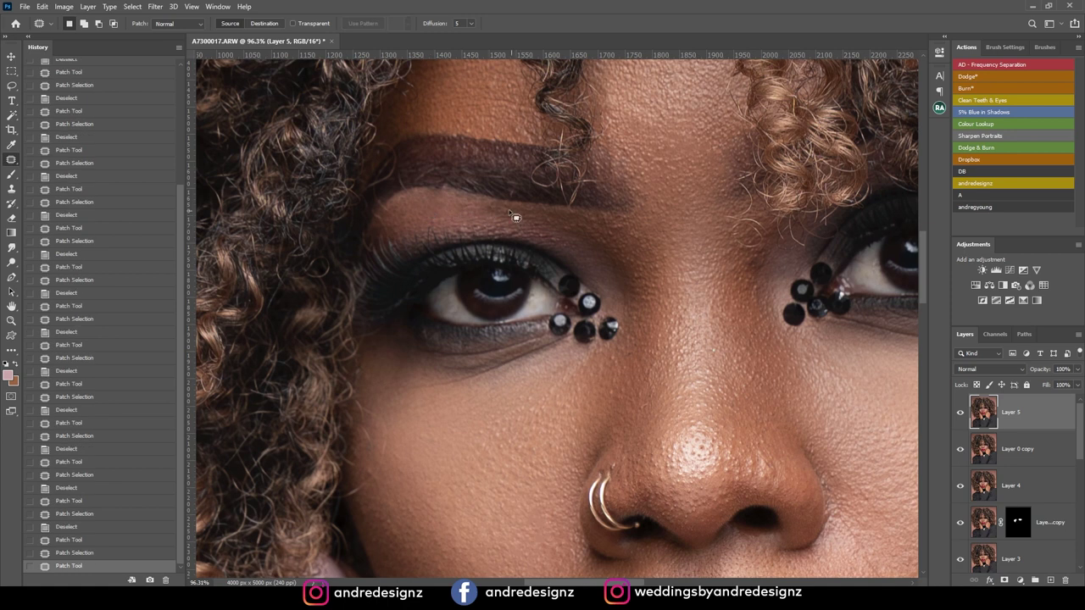
Step: Patch the remaining uneven spots along the inner upper eyelid and toward the bridge of the nose
left_click_drag(488, 216, 497, 208)
mouse_move(490, 211)
left_mouse_down()
mouse_move(424, 216)
mouse_move(466, 209)
left_mouse_up()
mouse_move(467, 209)
left_mouse_down()
mouse_move(438, 208)
mouse_move(498, 229)
mouse_move(502, 192)
mouse_move(536, 192)
left_mouse_up()
key("ctrl+d")
key("ctrl+d")
left_click_drag(617, 245, 621, 243)
Step: Check the whole portrait and create a Layer Via Copy from Layer 5
scroll(620, 242, "down", 3)
scroll(659, 233, "down", 4)
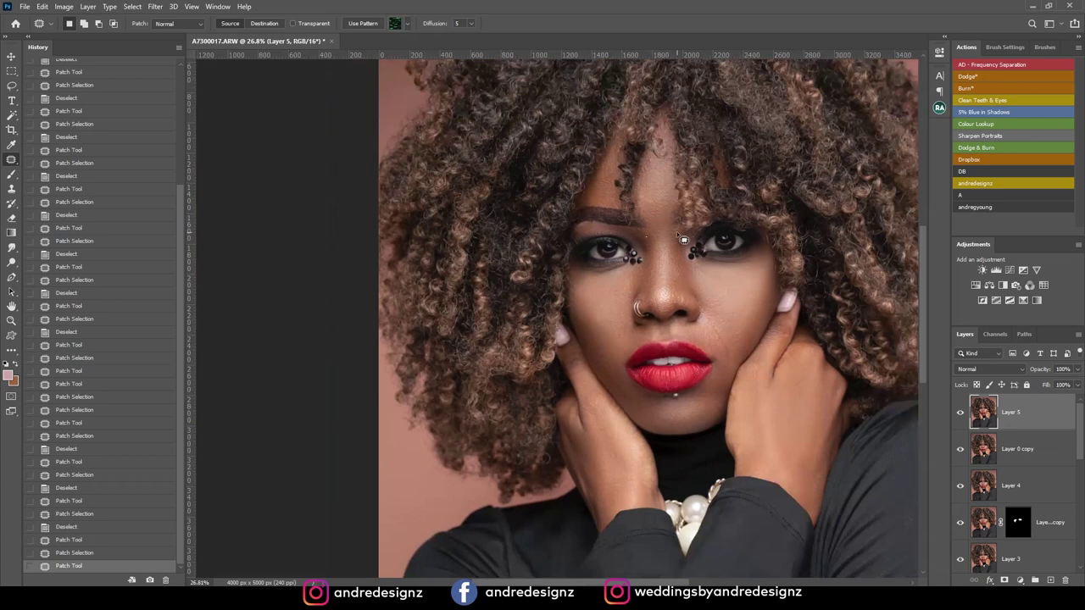
scroll(612, 266, "up", 1)
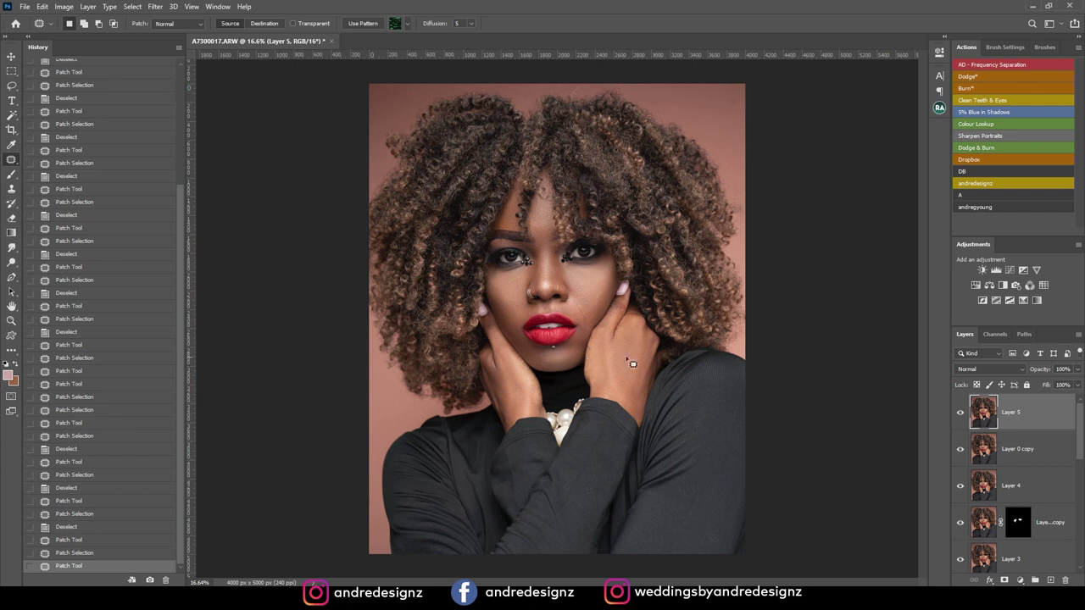
scroll(661, 349, "down", 1)
scroll(661, 347, "up", 2)
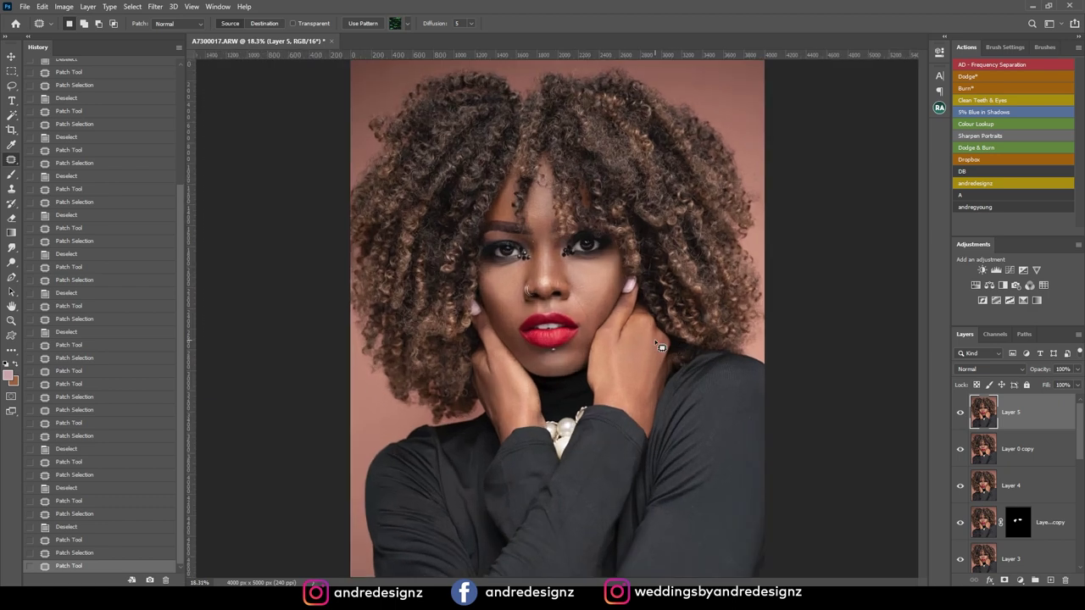
scroll(660, 346, "down", 2)
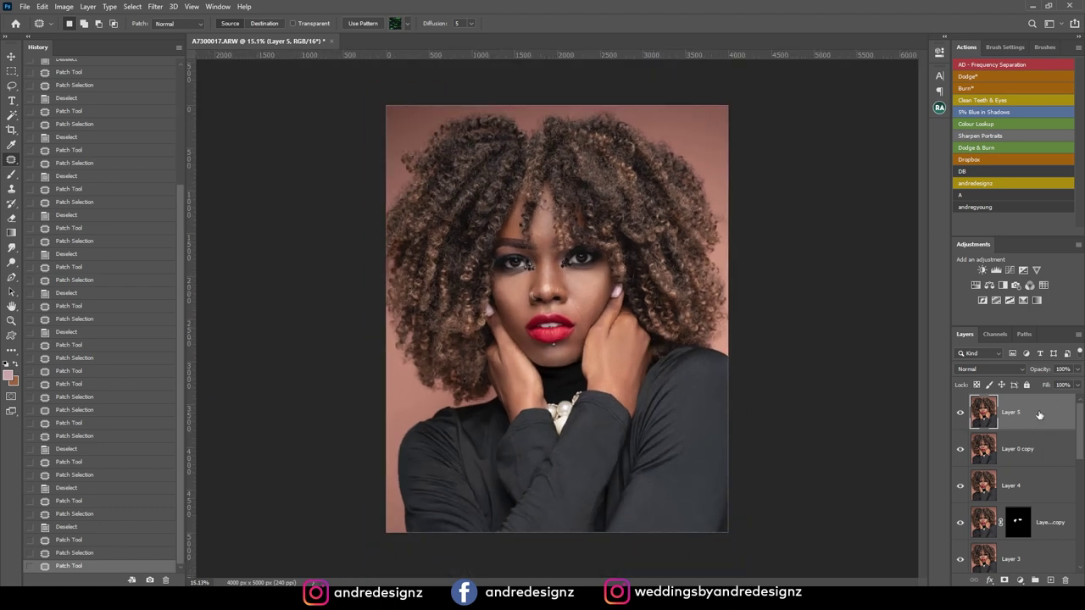
key("ctrl+j")
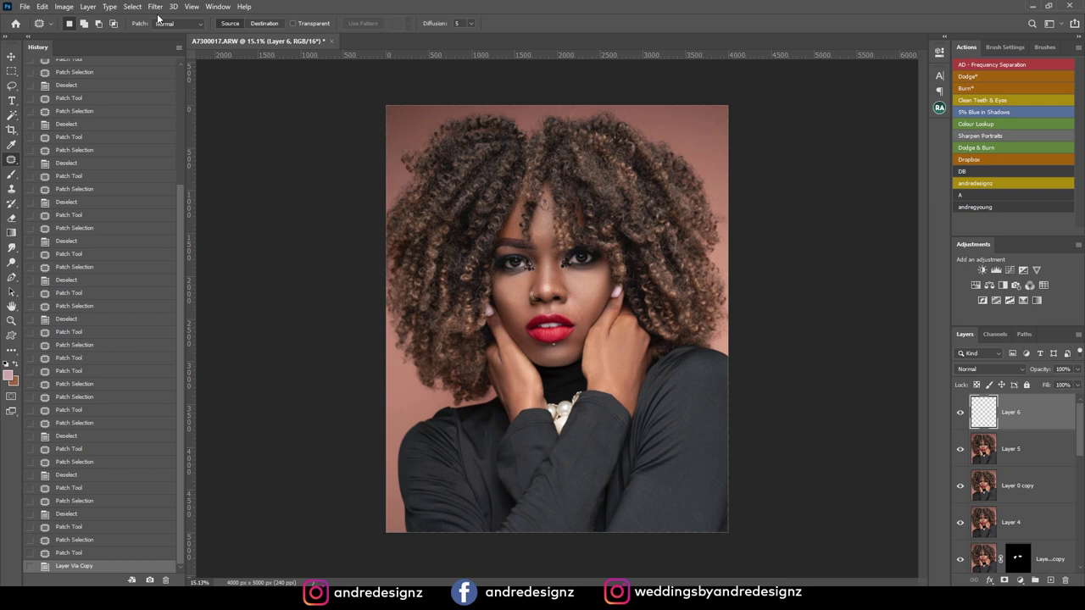
Step: Replace the empty Layer 6 with a duplicate of Layer 5 and apply the Warm Touch user preset to it with the Camera Raw Filter
key("Delete")
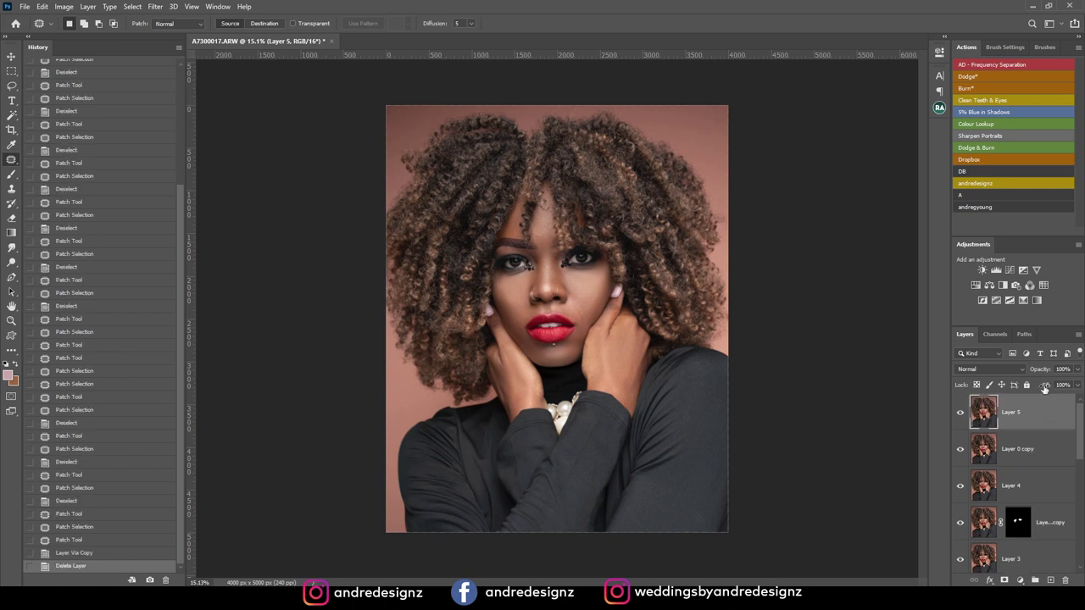
key("ctrl+j")
left_click(155, 6)
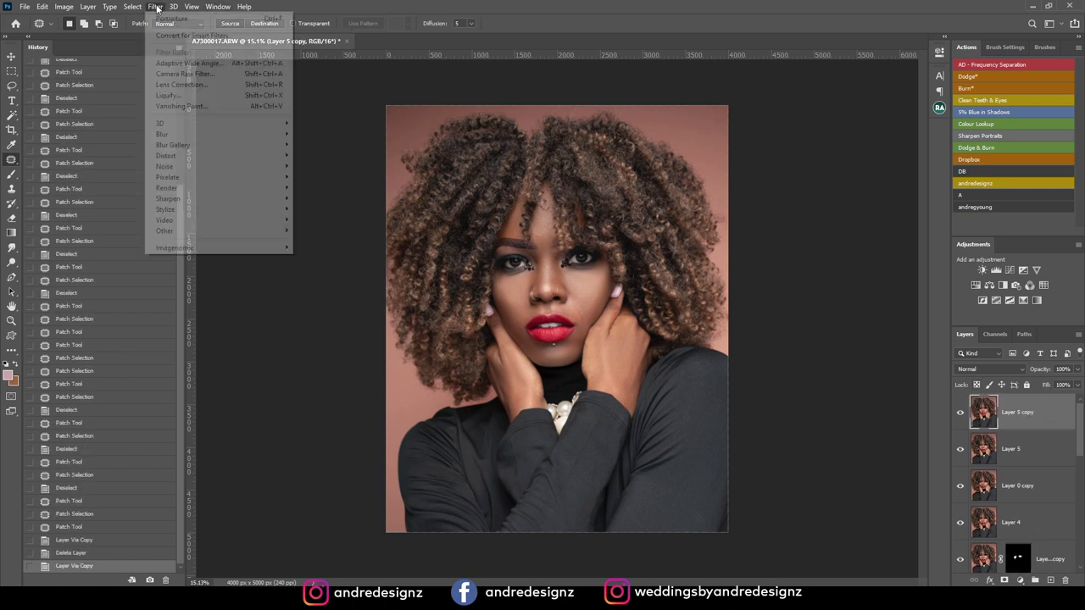
left_click(197, 74)
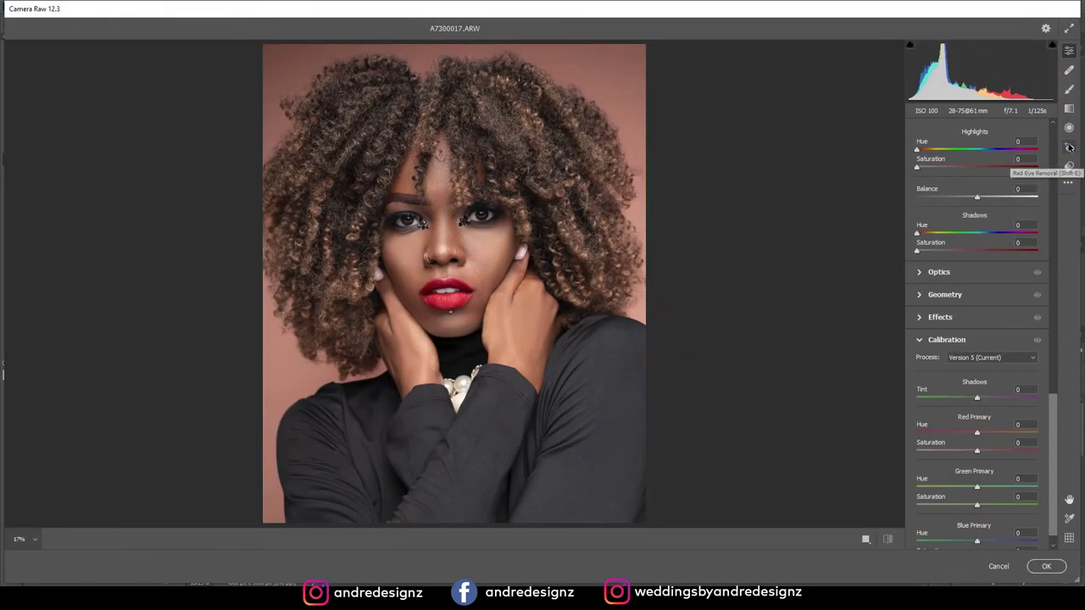
left_click(1068, 169)
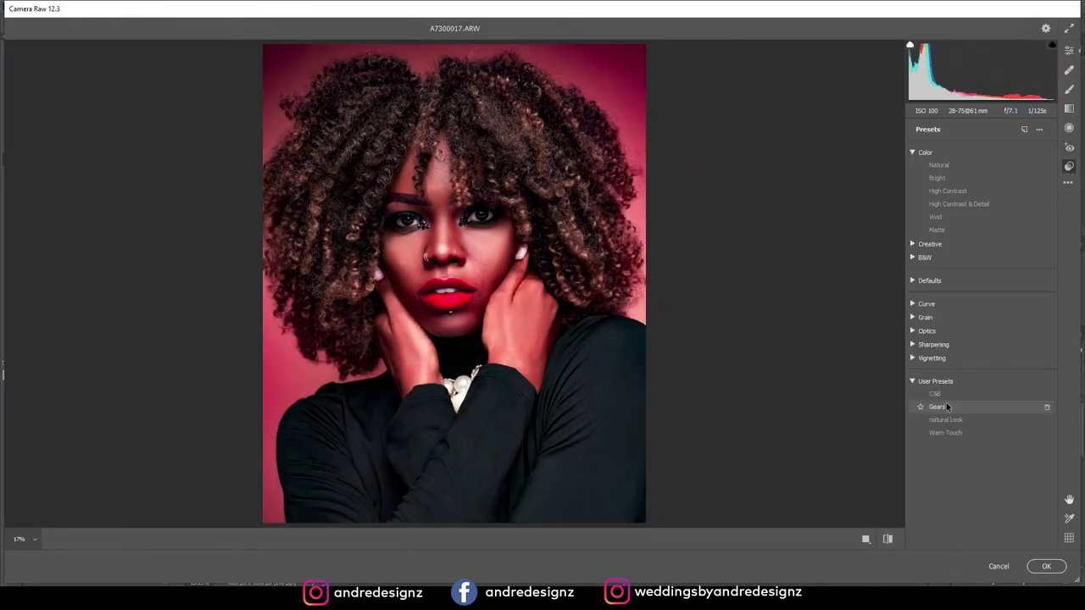
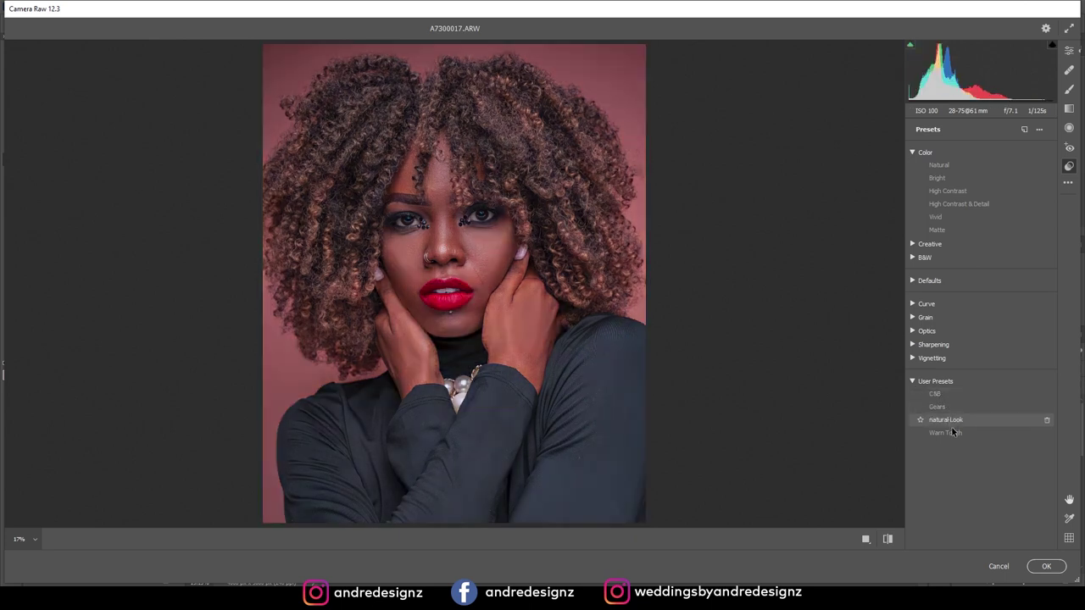
left_click(957, 437)
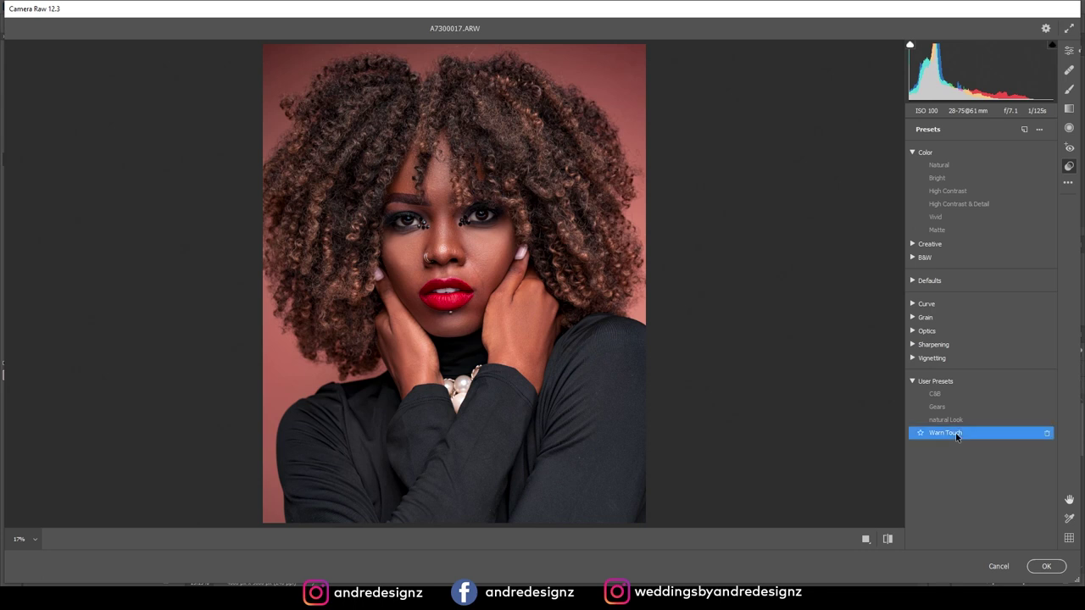
left_click(1046, 567)
Step: Compare the graded portrait with the original Background layer, restore all layers and inspect the skin around the mouth and cheeks
scroll(1073, 496, "down", 5)
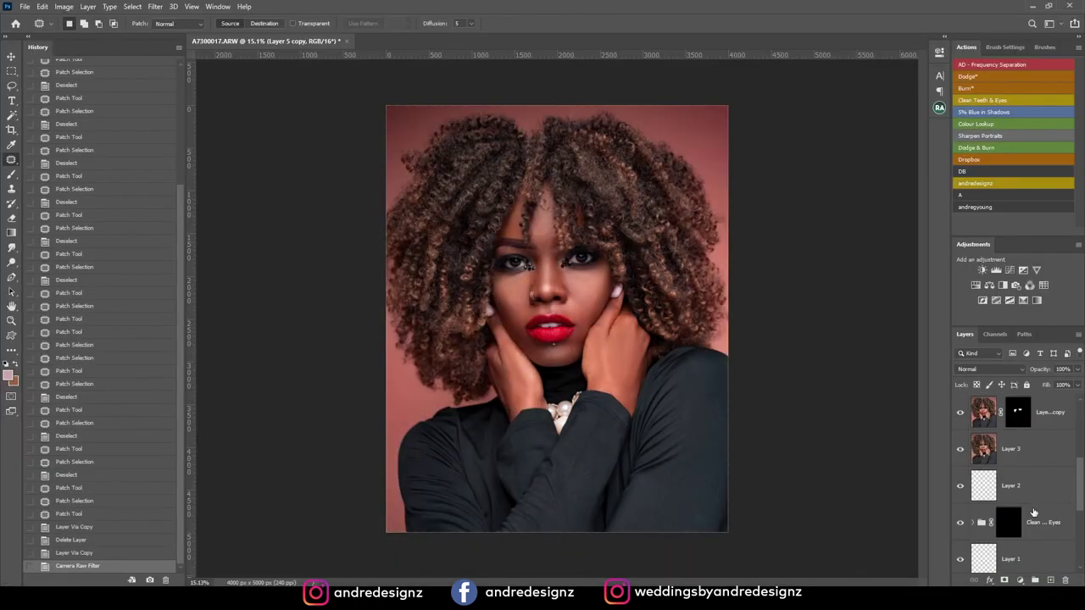
left_click(961, 556)
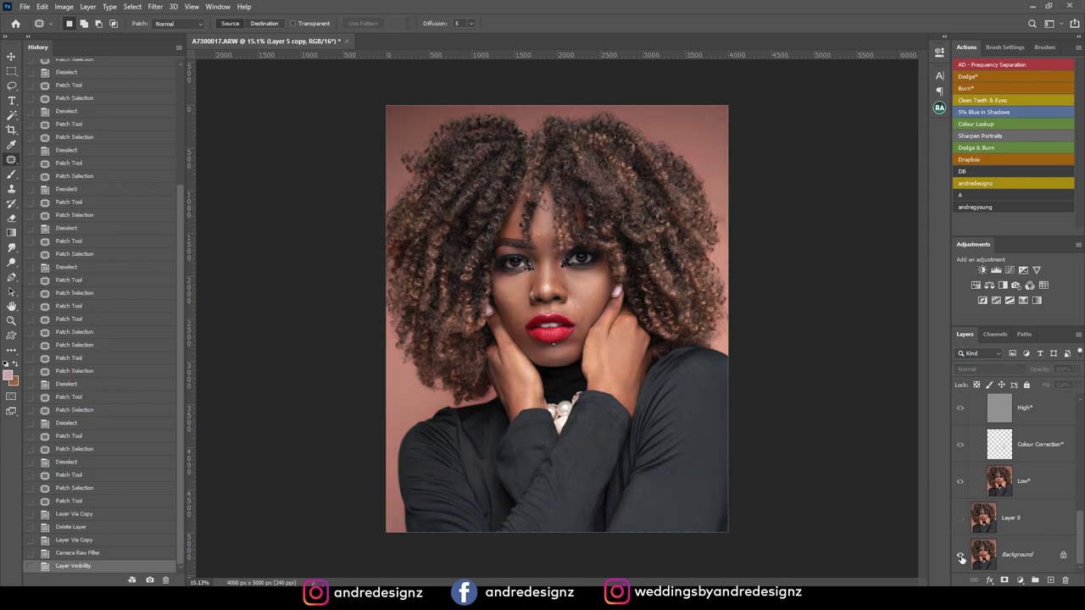
left_click(959, 555, "alt")
scroll(585, 326, "up", 8)
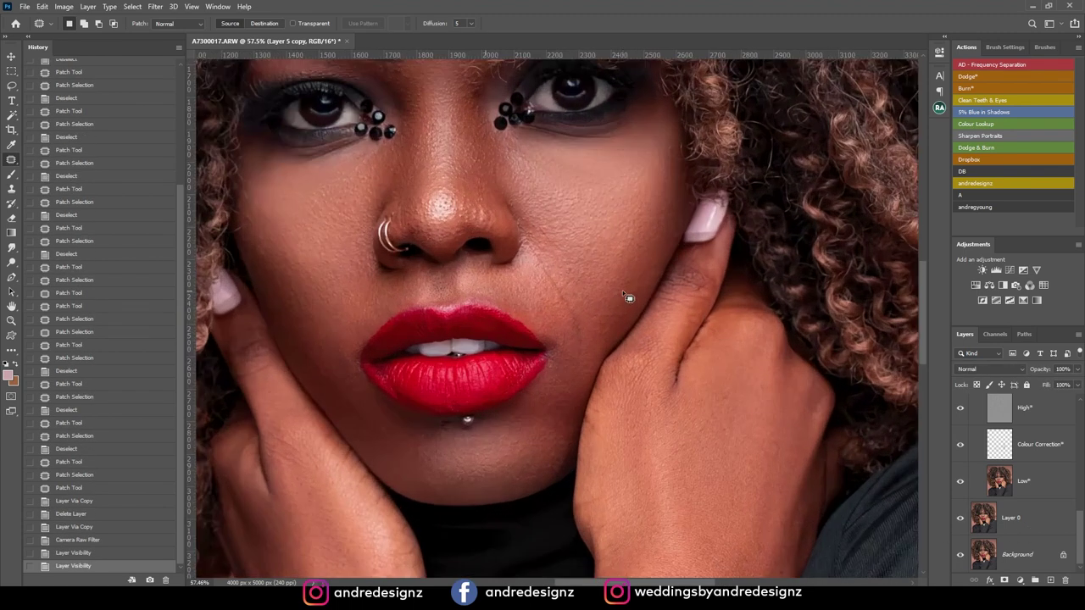
scroll(629, 297, "down", 5)
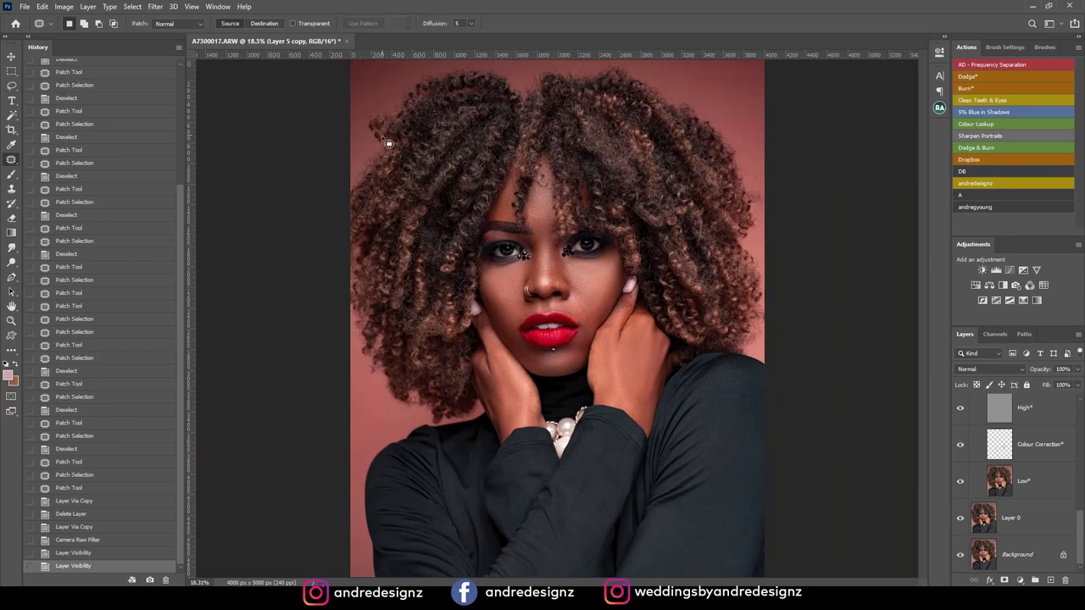
Step: Duplicate the colour-graded Layer 5 copy at the top of the layer stack
left_click(1056, 410)
scroll(1048, 417, "up", 8)
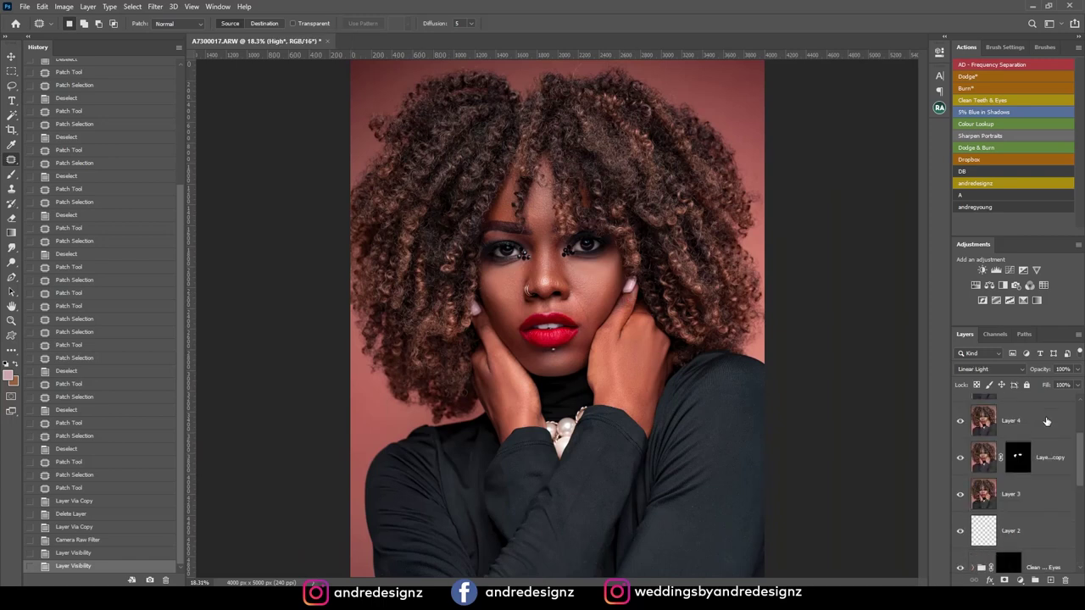
left_click_drag(1051, 418, 1050, 581)
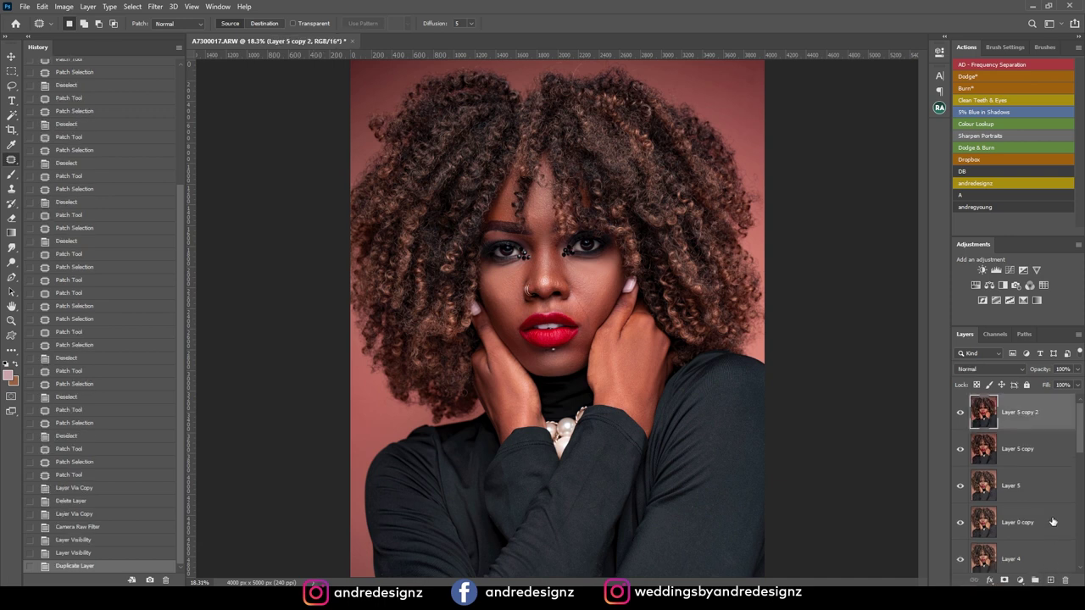
Step: Apply the Camera Raw Filter to the duplicate with Texture +14, Clarity +49 and Dehaze +32, comparing before and after
key("ctrl+shift+a")
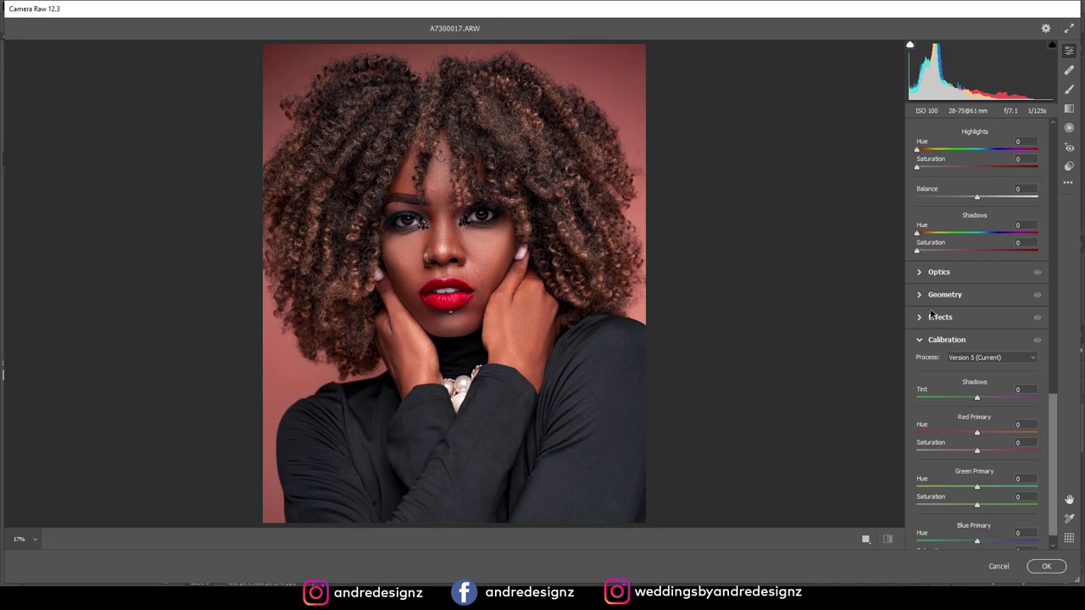
scroll(932, 315, "up", 15)
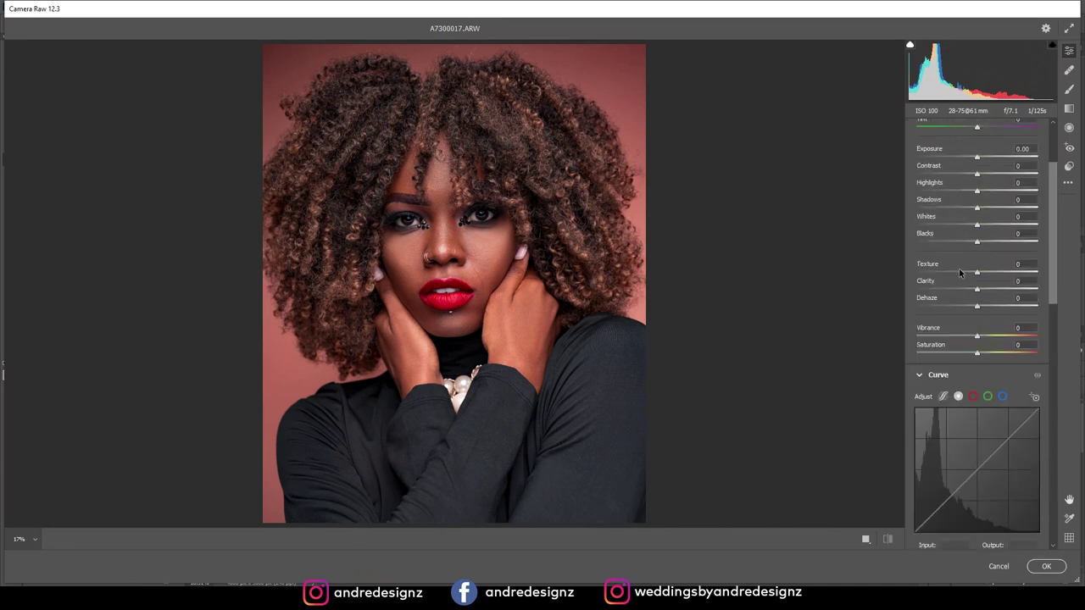
scroll(961, 272, "up", 3)
left_click_drag(977, 399, 1016, 401)
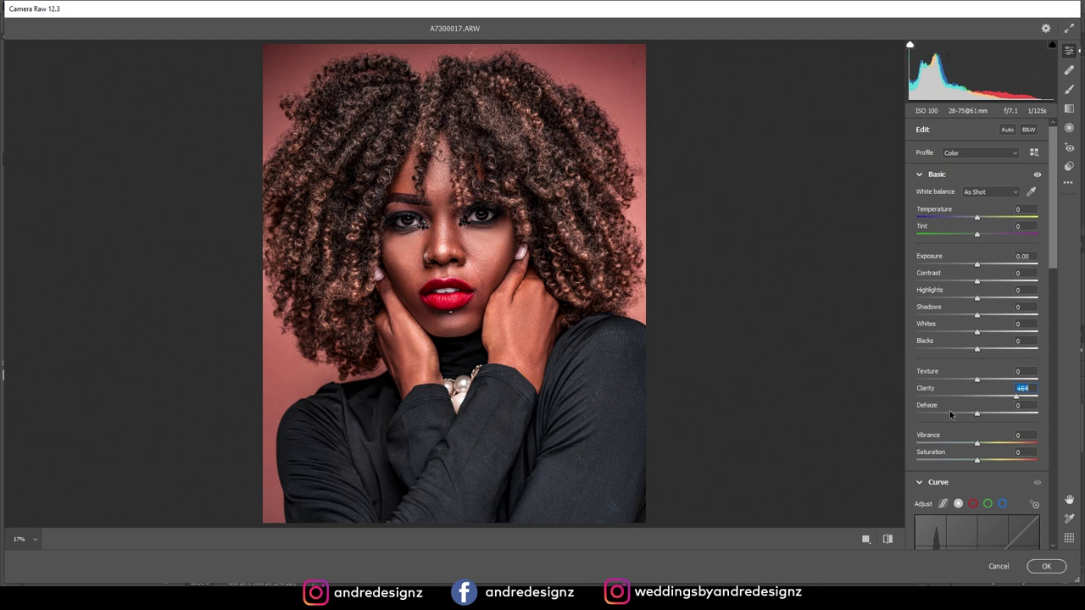
left_click_drag(1018, 398, 999, 417)
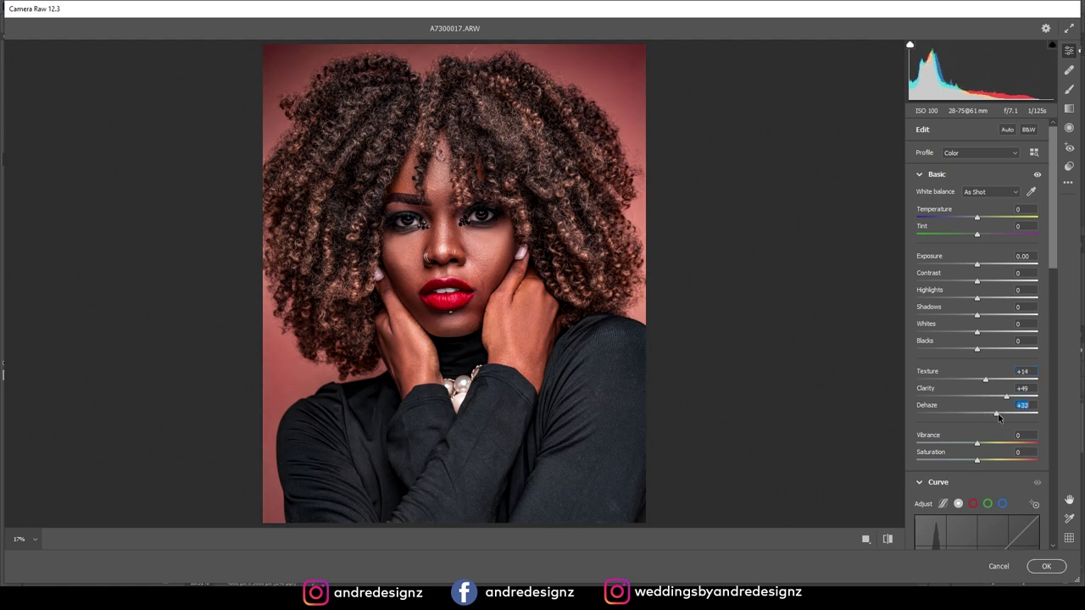
left_click(887, 538)
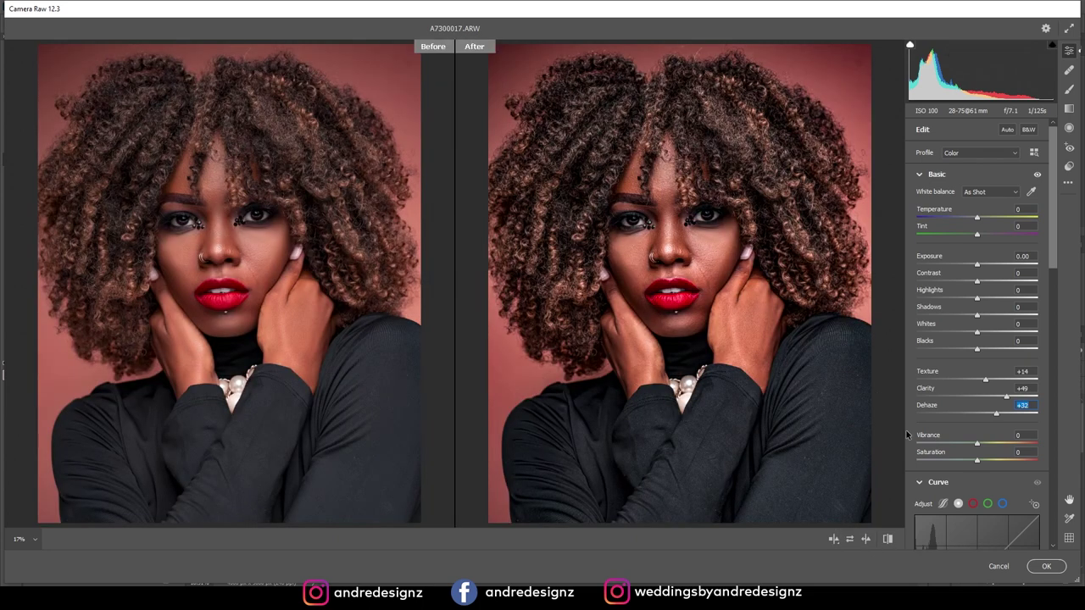
key("Return")
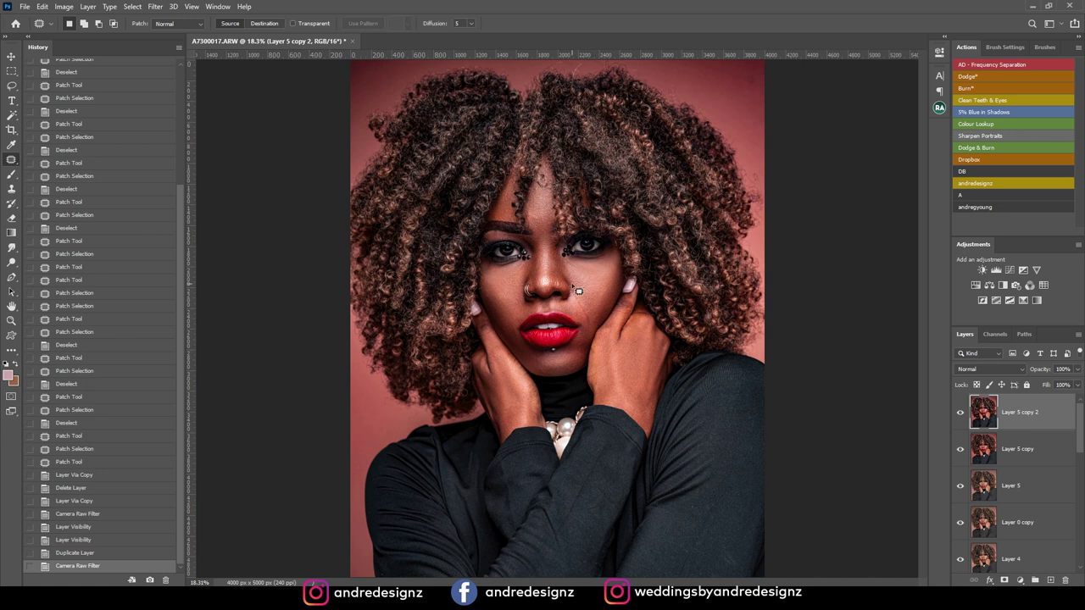
Step: Compare the whole portrait with and without the Layer 5 copy 2 detail enhancement
key("ctrl+minus")
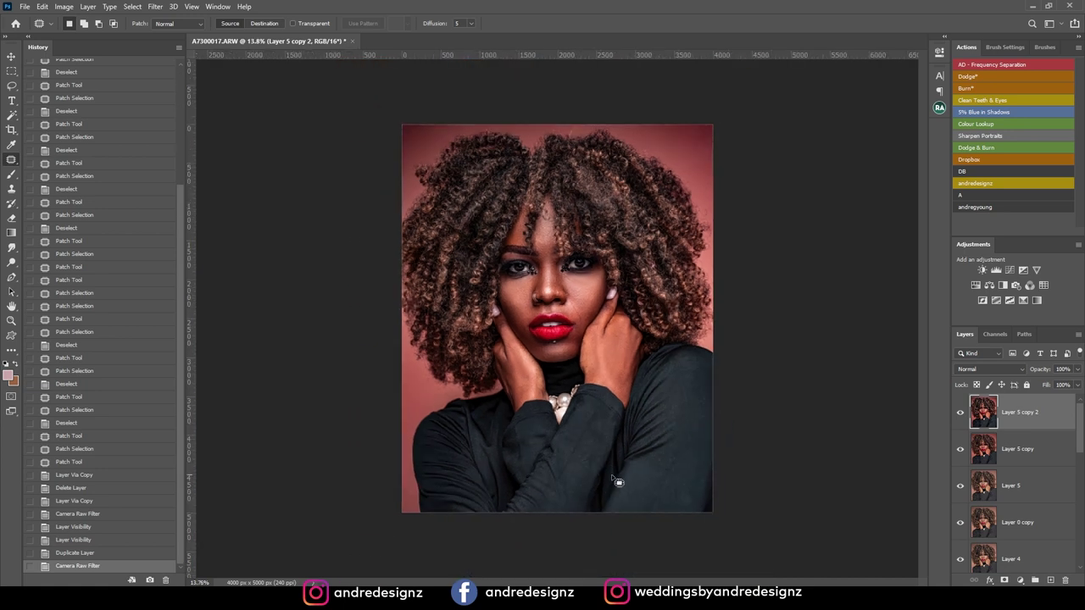
left_click(961, 412)
left_click(961, 413)
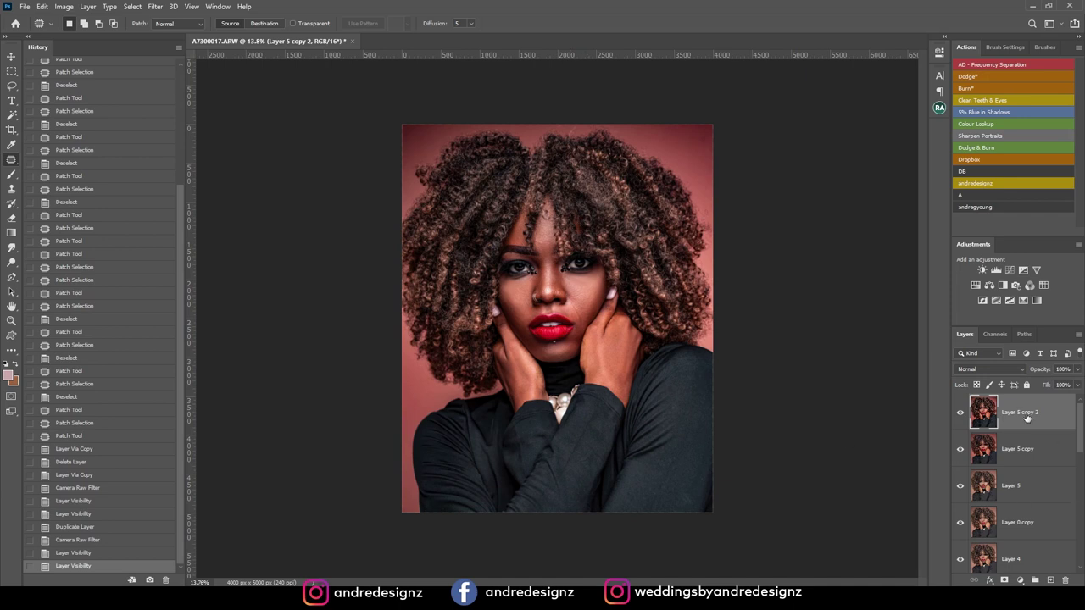
Step: Add a black mask to Layer 5 copy 2 and paint white over the main hair volume with a 900 px brush
left_click(1005, 581, "alt")
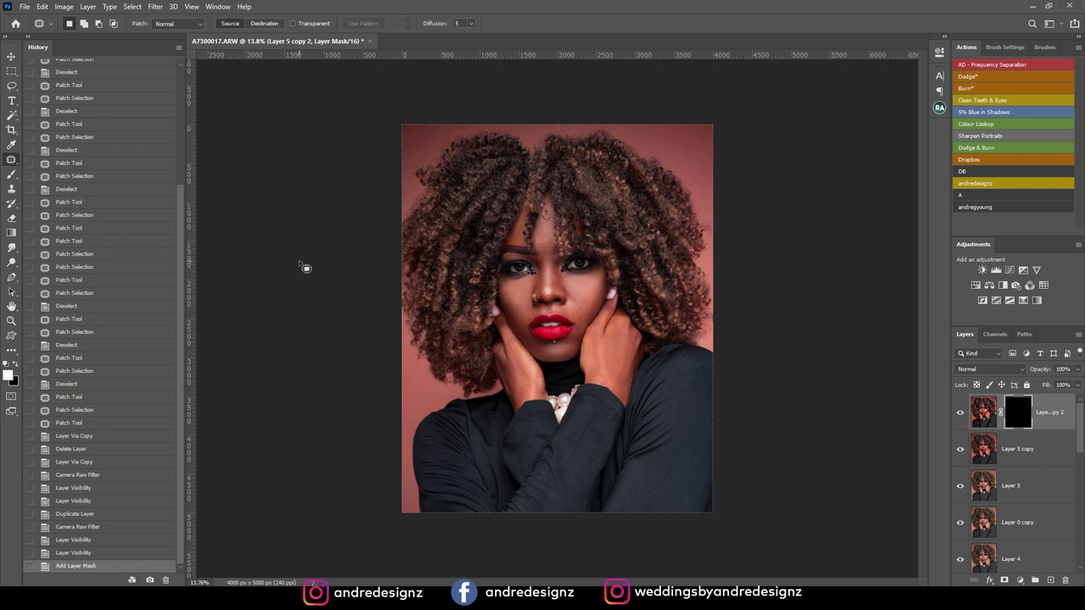
key("b")
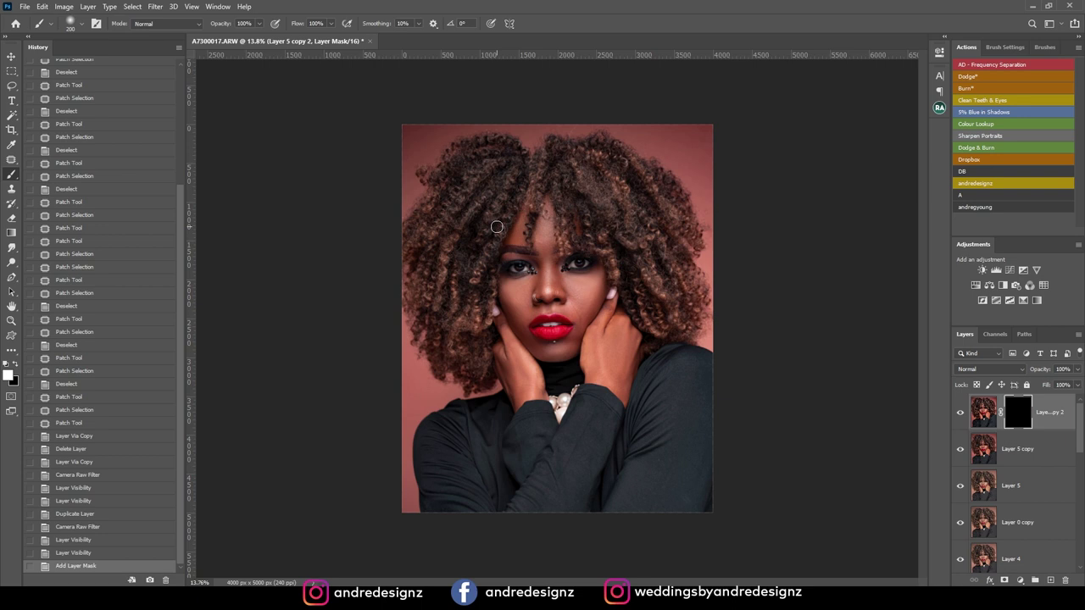
key("bracketright")
key("bracketright")
key("bracketright")
key("bracketright")
key("bracketright")
key("bracketright")
key("bracketright")
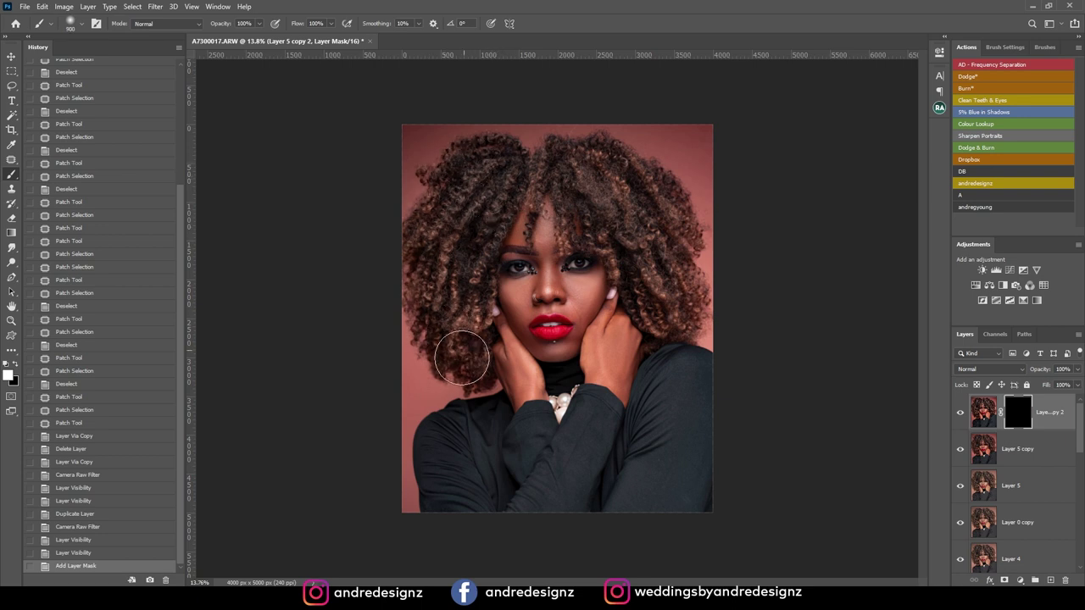
mouse_move(455, 309)
left_mouse_down()
mouse_move(472, 204)
mouse_move(517, 172)
mouse_move(574, 174)
left_mouse_up()
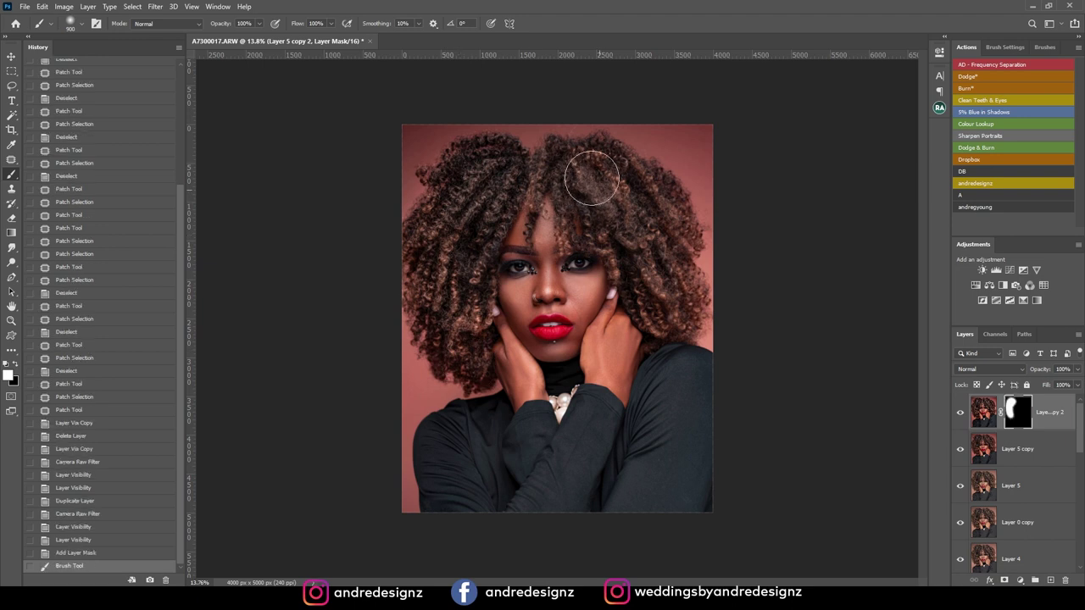
mouse_move(649, 227)
left_mouse_down()
mouse_move(670, 293)
mouse_move(676, 273)
mouse_move(578, 197)
left_mouse_up()
Step: Paint white on the mask along the fringe curls over the forehead and the centre parting with a much smaller brush
key("bracketleft")
key("bracketleft")
key("bracketleft")
key("bracketleft")
key("bracketleft")
key("bracketleft")
key("bracketleft")
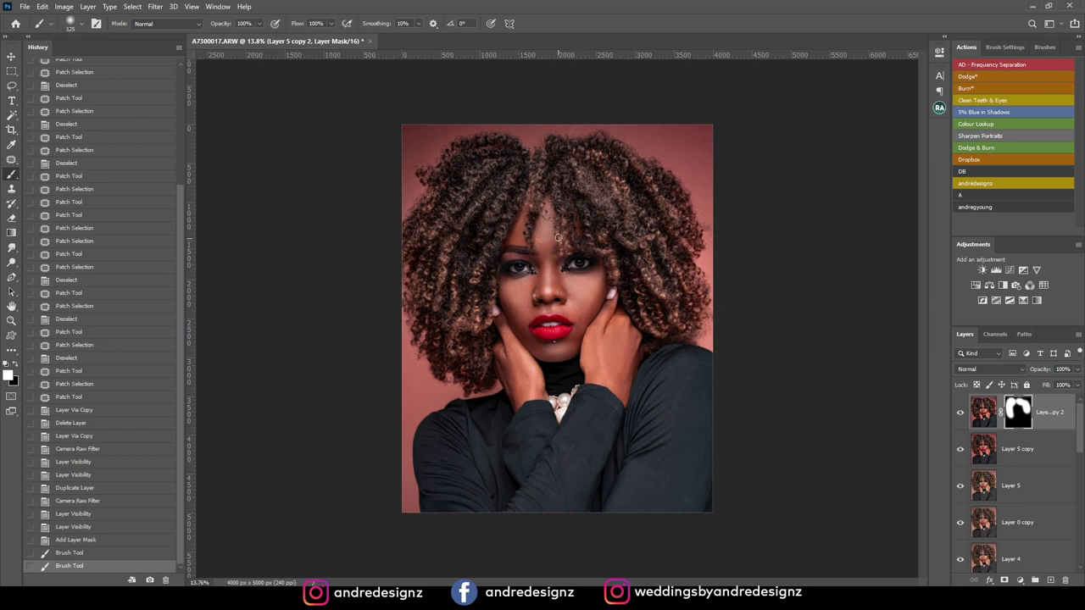
left_click_drag(562, 255, 546, 228)
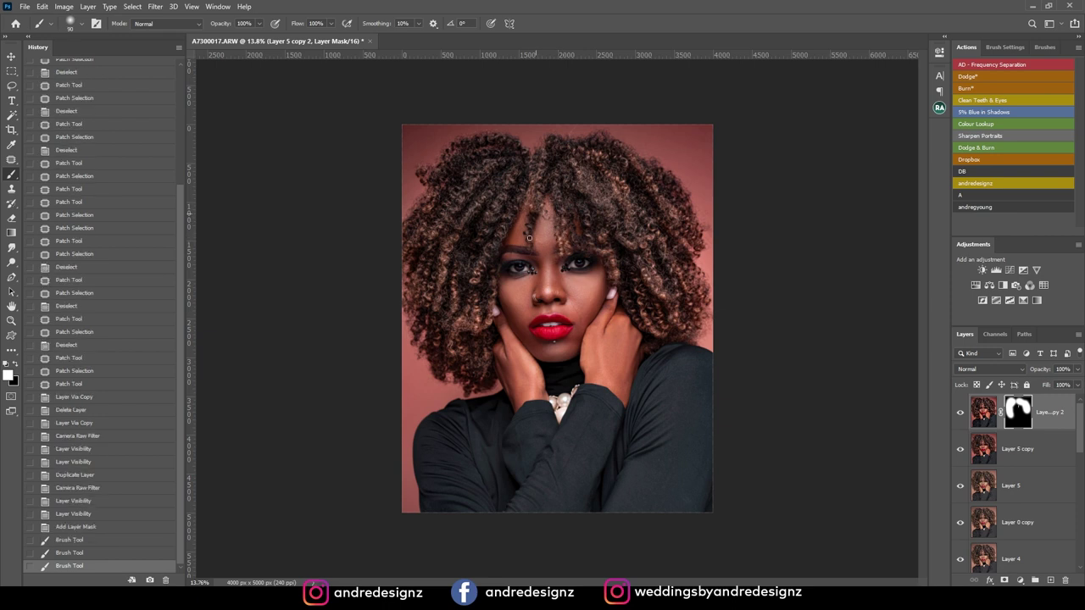
left_click_drag(545, 160, 527, 208)
Step: Enlarge the brush and paint white on the mask over the turtleneck collar and pearl necklace
key("bracketright")
key("bracketright")
key("bracketright")
key("bracketright")
mouse_move(555, 382)
left_mouse_down()
mouse_move(578, 382)
mouse_move(547, 432)
left_mouse_up()
Step: Paint white on the mask over the sleeves and shoulders of the black top with a 700 px brush
key("bracketright")
key("bracketright")
key("bracketright")
key("bracketright")
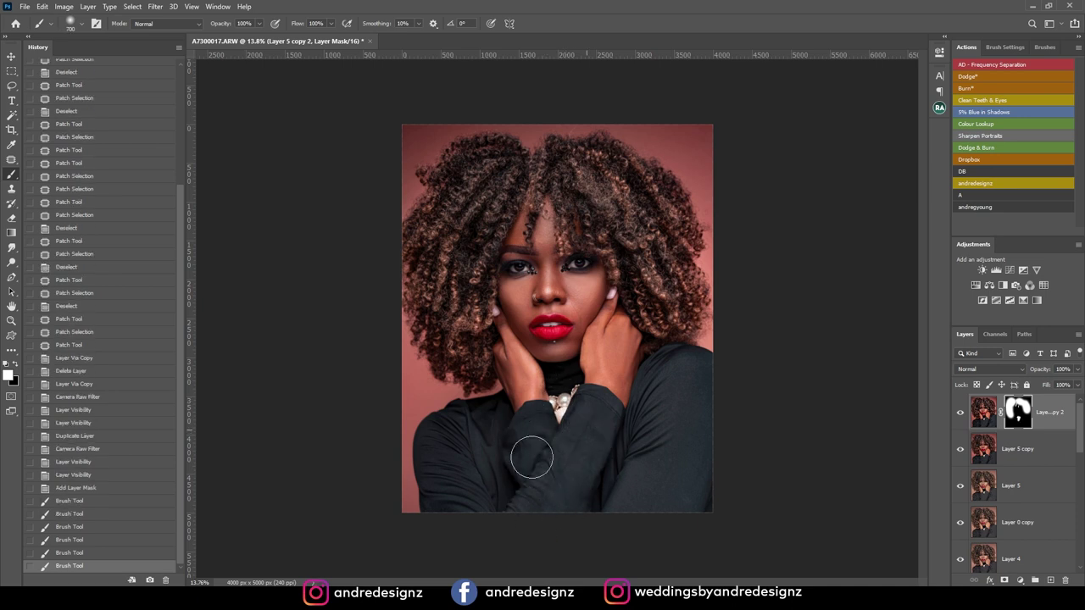
left_click(444, 458)
left_click(659, 443)
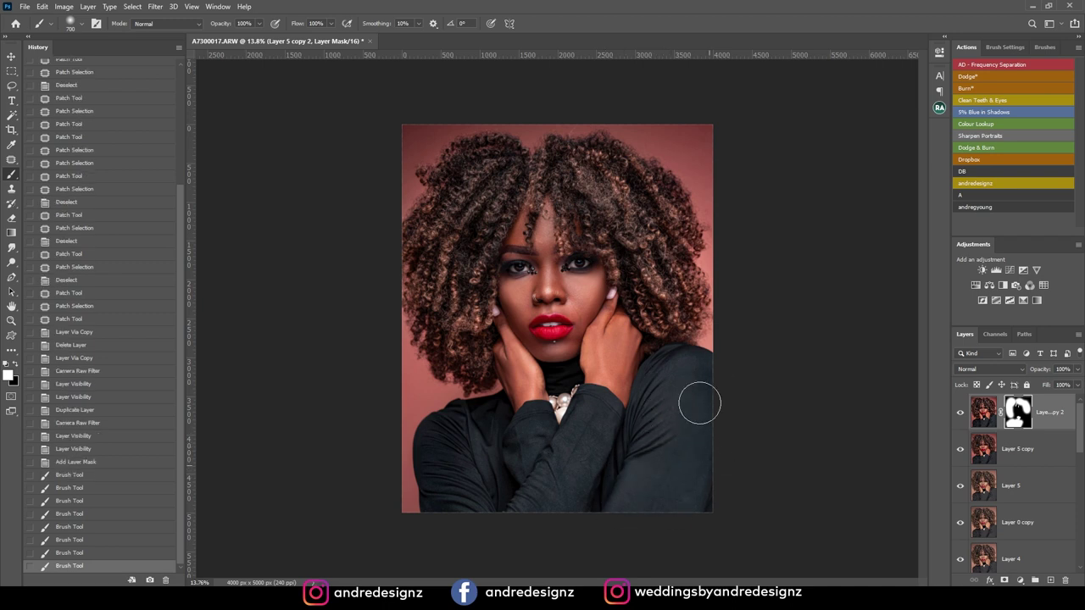
left_click_drag(706, 466, 611, 533)
Step: Add a Curves adjustment layer above Layer 5 copy 2 and raise the RGB curve at input 111 to brighten the portrait
scroll(730, 334, "up", 6)
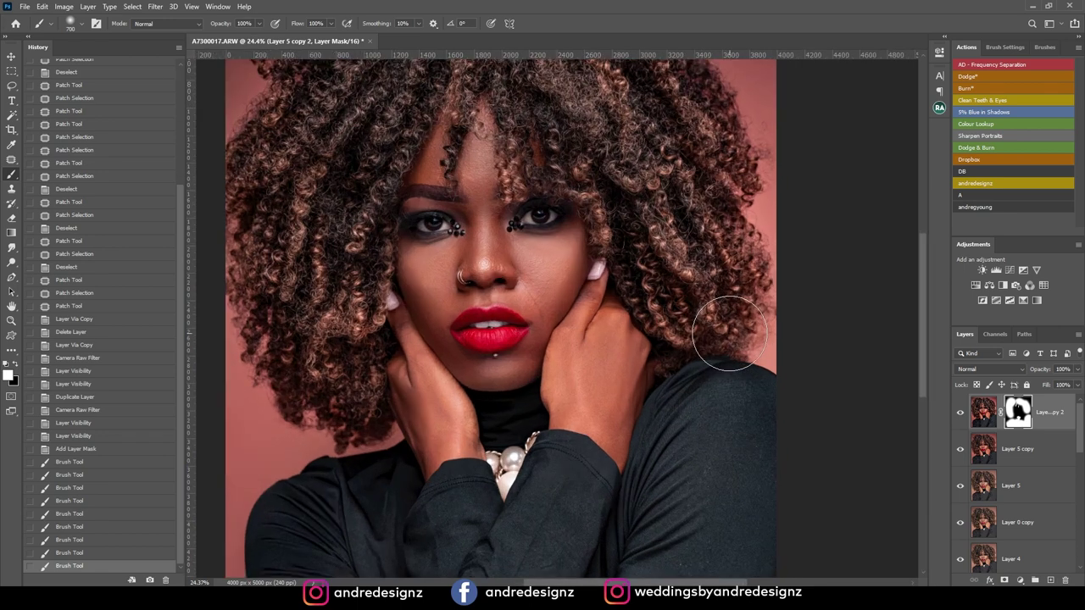
scroll(533, 321, "up", 2)
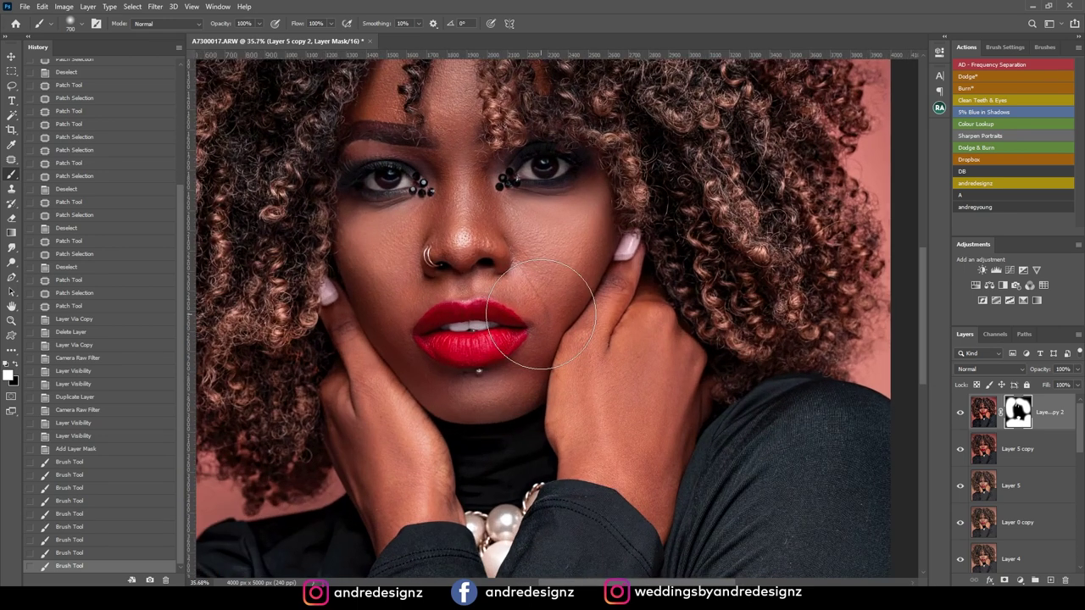
scroll(571, 314, "down", 3)
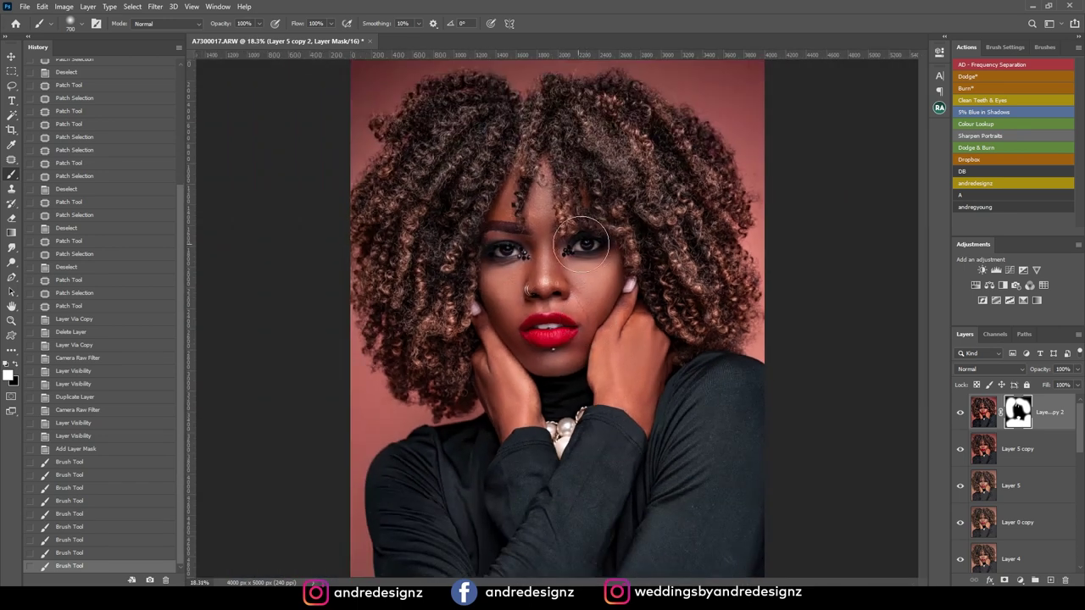
left_click(1045, 402)
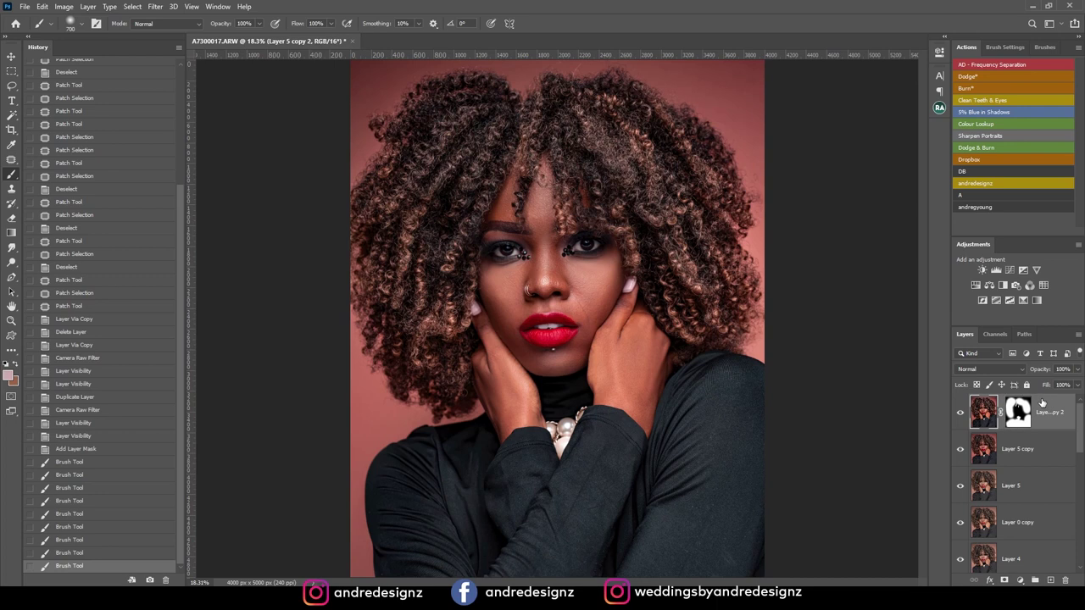
left_click(1010, 270)
left_click_drag(868, 154, 868, 139)
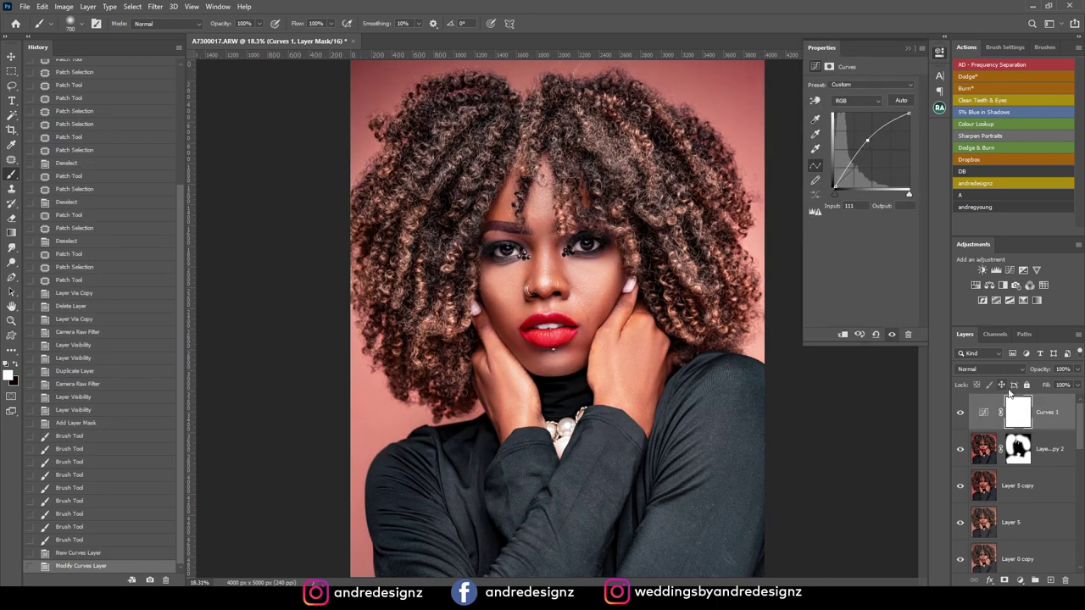
Step: Invert the Curves 1 layer mask to black to hide the brightening across the whole portrait
left_click(1020, 414)
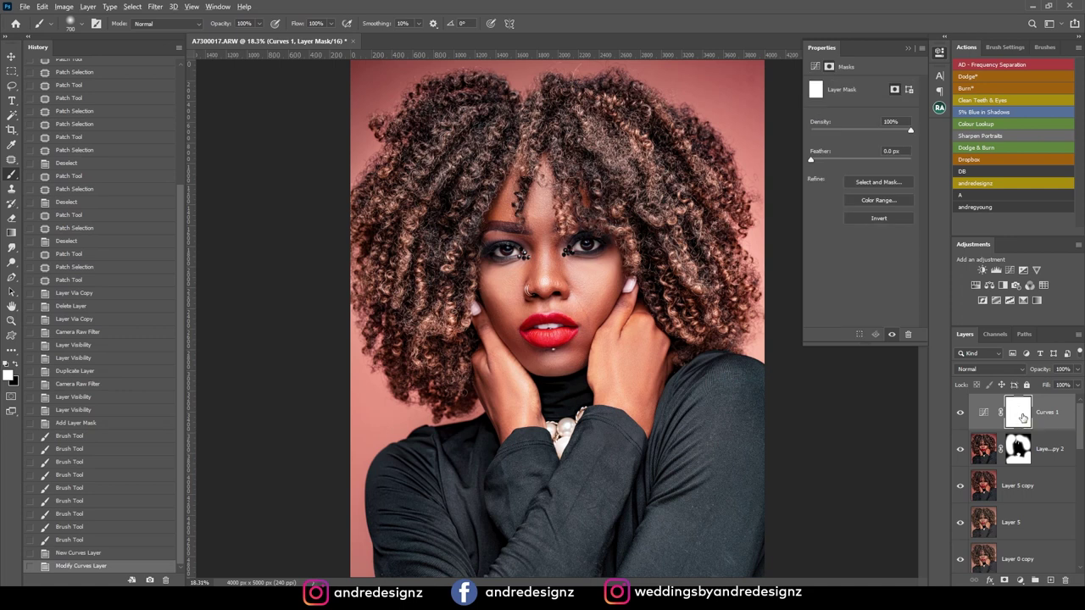
key("alt+i")
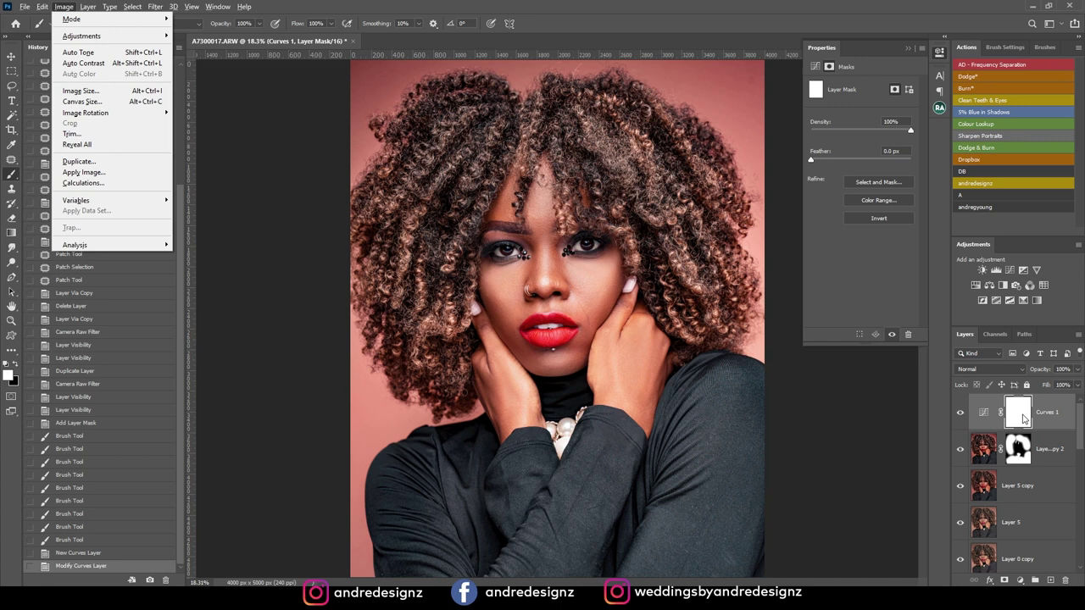
key("Escape")
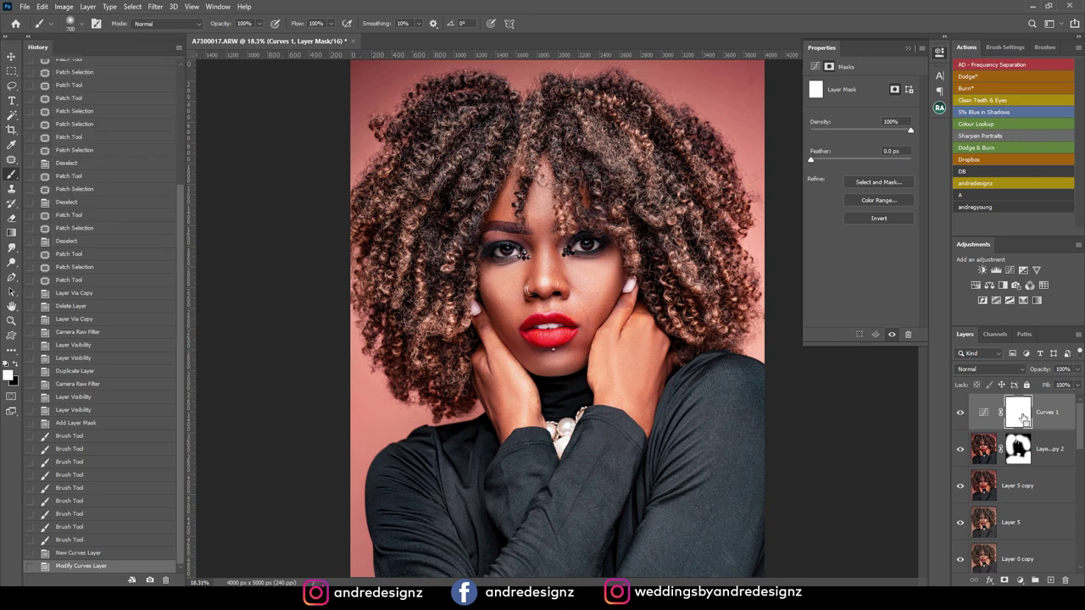
key("ctrl+i")
Step: Paint white on the Curves 1 mask over the white of the eye beside the nose ring, using a 40 px brush at 21% flow
scroll(500, 248, "up", 8)
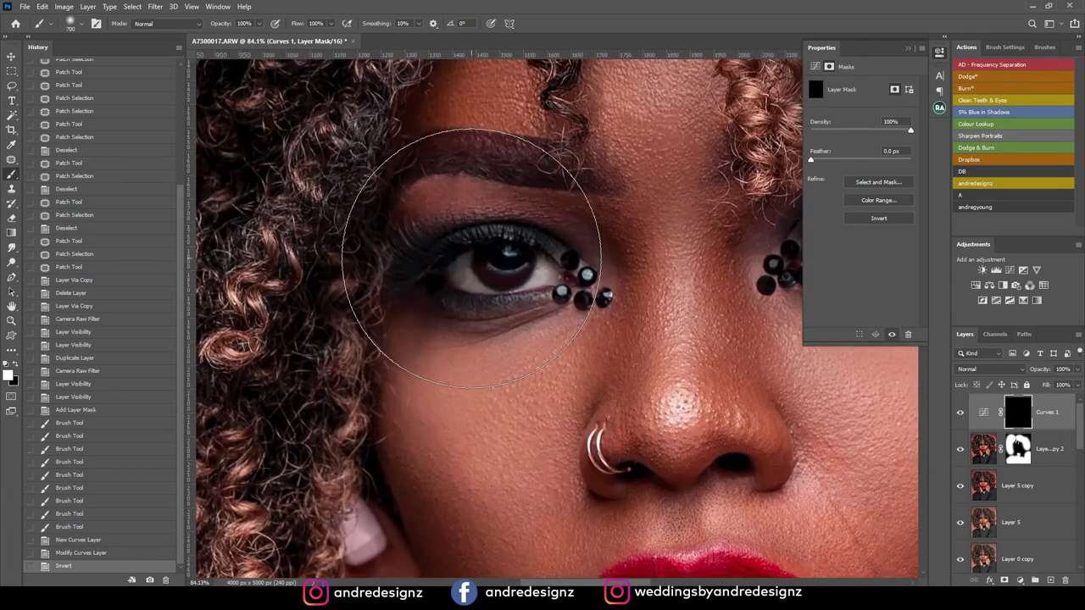
left_click(331, 23)
left_click_drag(333, 36, 290, 37)
key("bracketleft")
key("bracketleft")
key("bracketleft")
key("bracketleft")
key("bracketleft")
key("bracketleft")
key("bracketleft")
key("bracketleft")
key("bracketleft")
key("bracketleft")
key("bracketleft")
key("bracketleft")
key("bracketleft")
key("bracketleft")
key("bracketleft")
key("bracketleft")
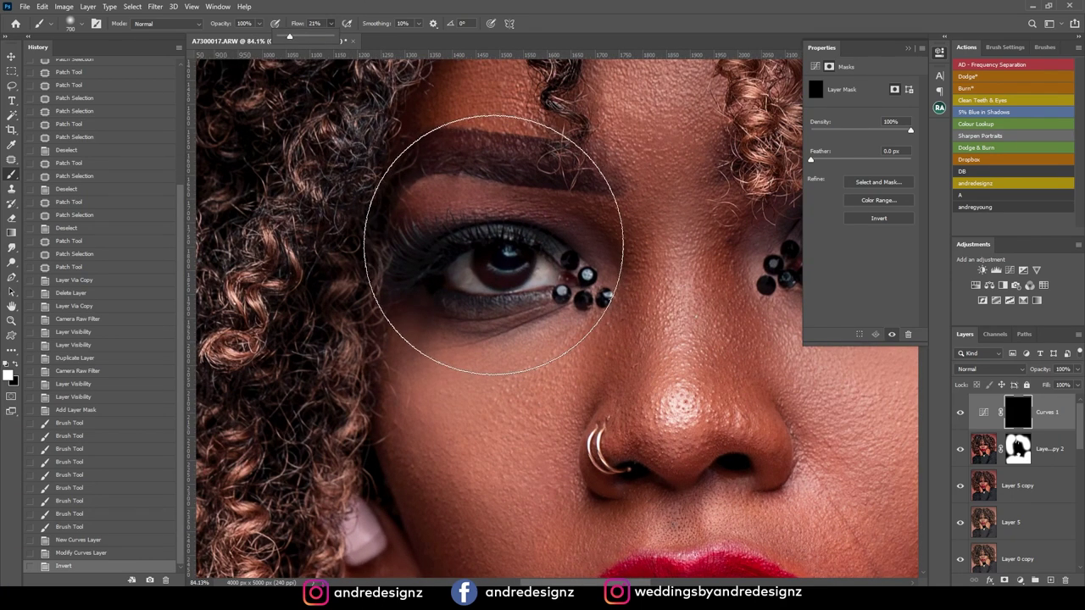
mouse_move(488, 258)
left_mouse_down()
mouse_move(485, 269)
mouse_move(507, 280)
mouse_move(526, 264)
left_mouse_up()
left_click(503, 260)
left_click(526, 256)
Step: Paint white on the Curves 1 mask over the white of the other eye
key("space")
mouse_move(623, 234)
left_mouse_down()
mouse_move(206, 229)
mouse_move(226, 224)
left_mouse_up()
mouse_move(449, 239)
left_mouse_down()
mouse_move(497, 241)
mouse_move(457, 225)
mouse_move(500, 234)
mouse_move(496, 273)
left_mouse_up()
key("space")
left_click_drag(289, 247, 503, 218)
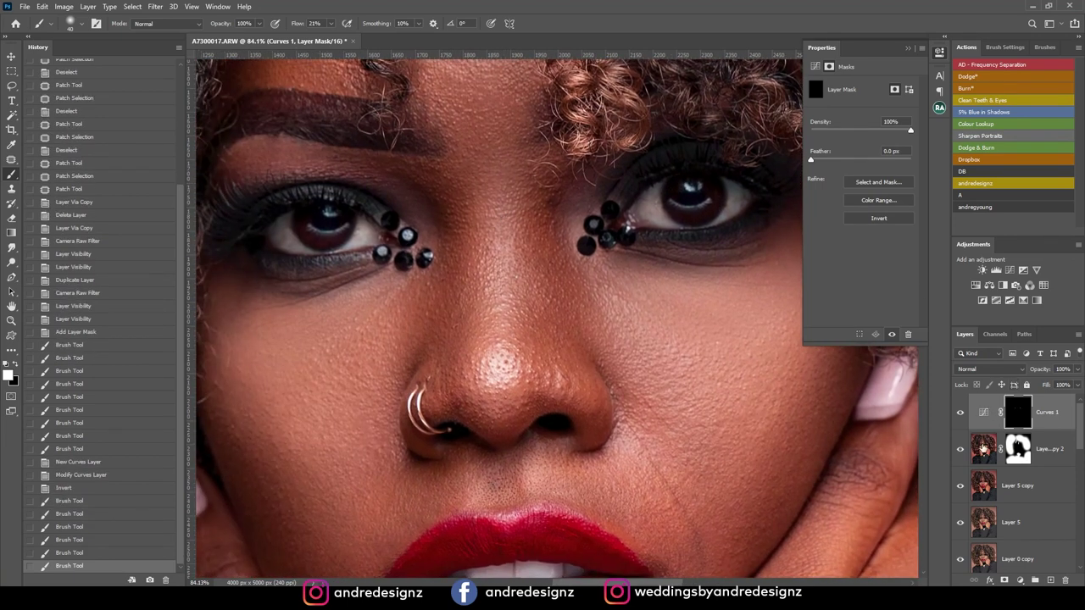
Step: Paint white on the Layer 5 copy 2 mask over the white of the eye on the nose ring side
left_click(1020, 451)
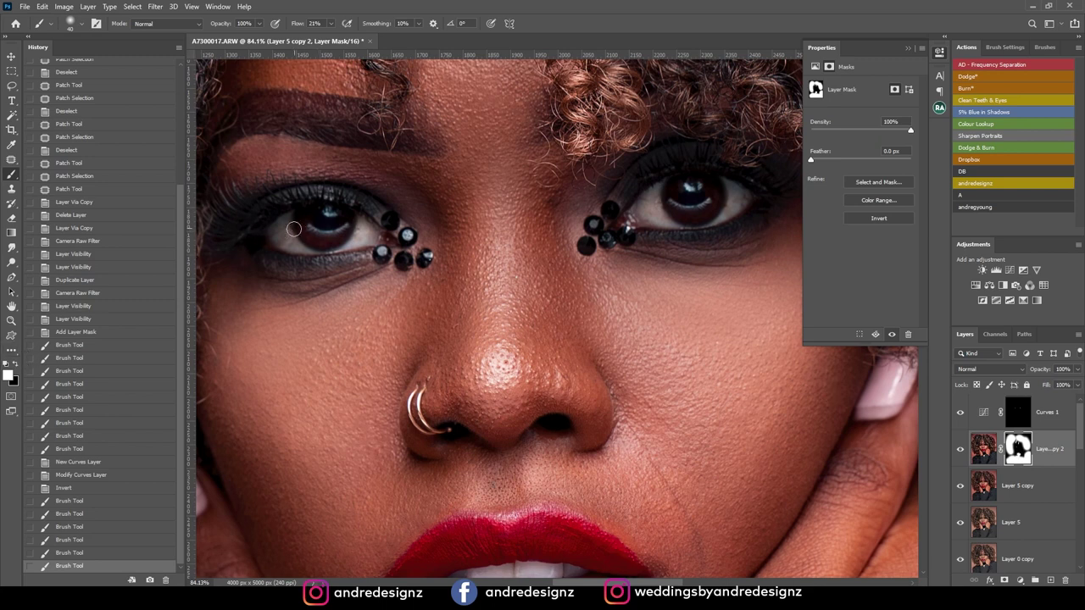
left_click_drag(298, 245, 273, 229)
key("shift+0")
mouse_move(348, 251)
left_mouse_down()
mouse_move(296, 252)
mouse_move(280, 237)
mouse_move(335, 259)
left_mouse_up()
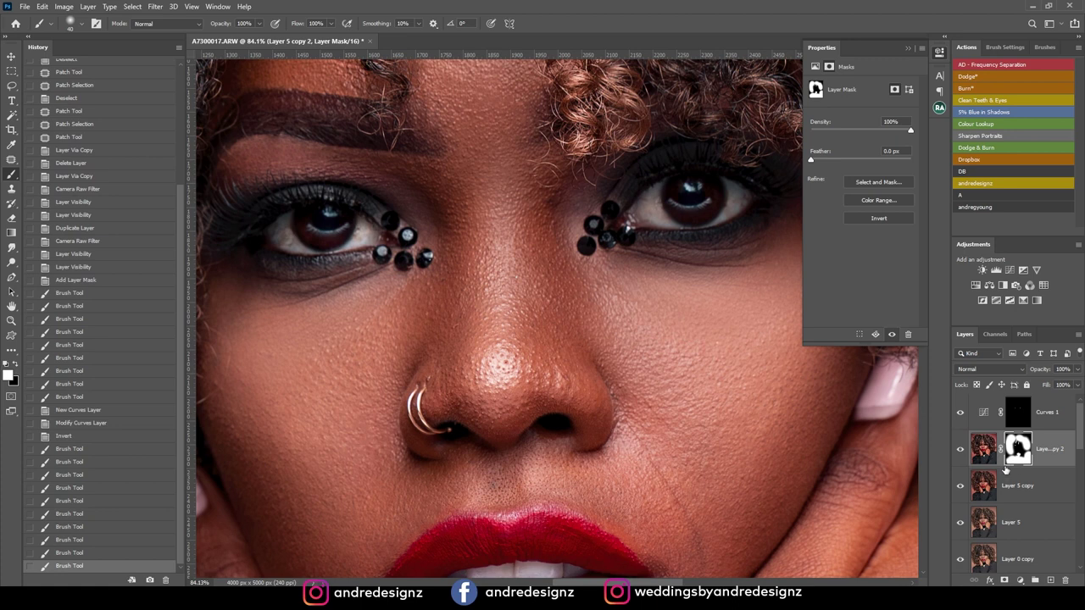
Step: Toggle the visibility of Layer 5 copy 2 to compare the eyes with and without it
left_click(960, 449)
left_click(960, 450)
left_click(958, 456)
left_click(960, 452)
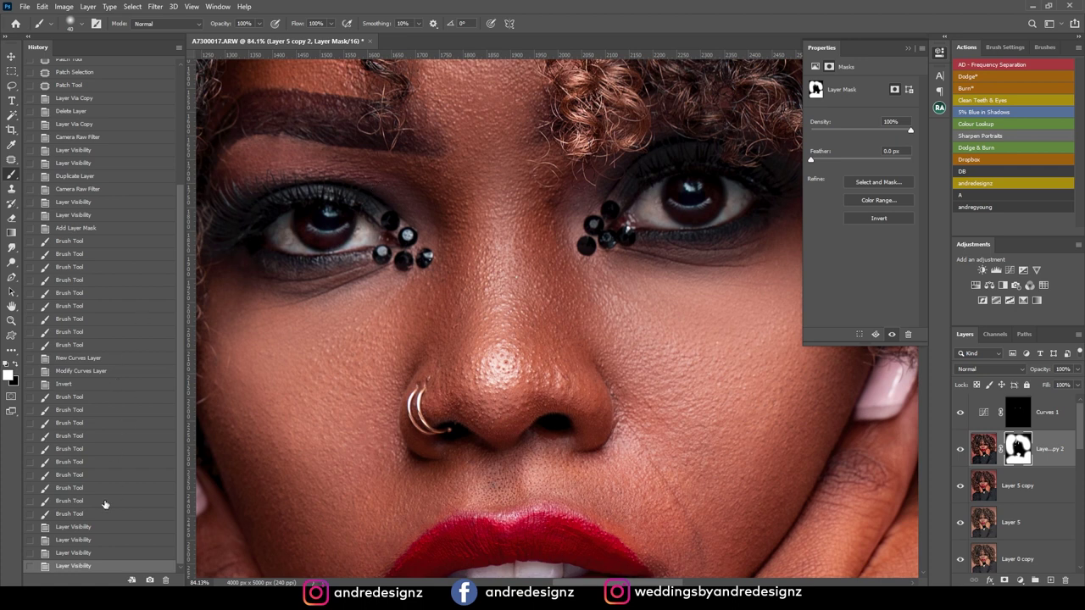
Step: Step back through the history to the last brush stroke on the Curves 1 mask, undoing the strokes on the Layer 5 copy 2 mask
left_click(95, 527)
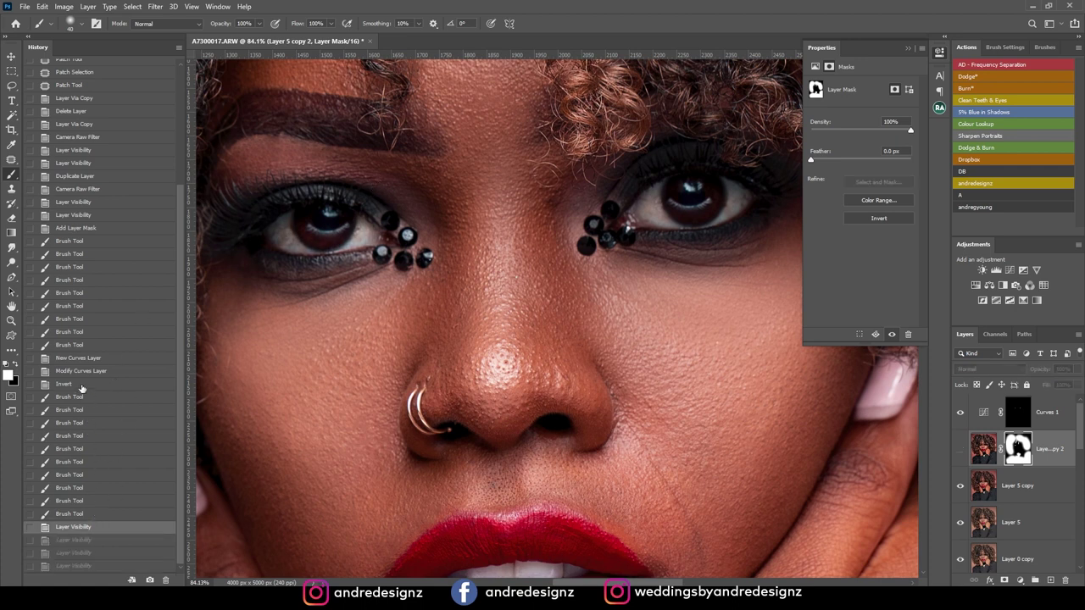
left_click(82, 385)
left_click(85, 397)
left_click(86, 411)
left_click(93, 427)
left_click(99, 453)
left_click(103, 465)
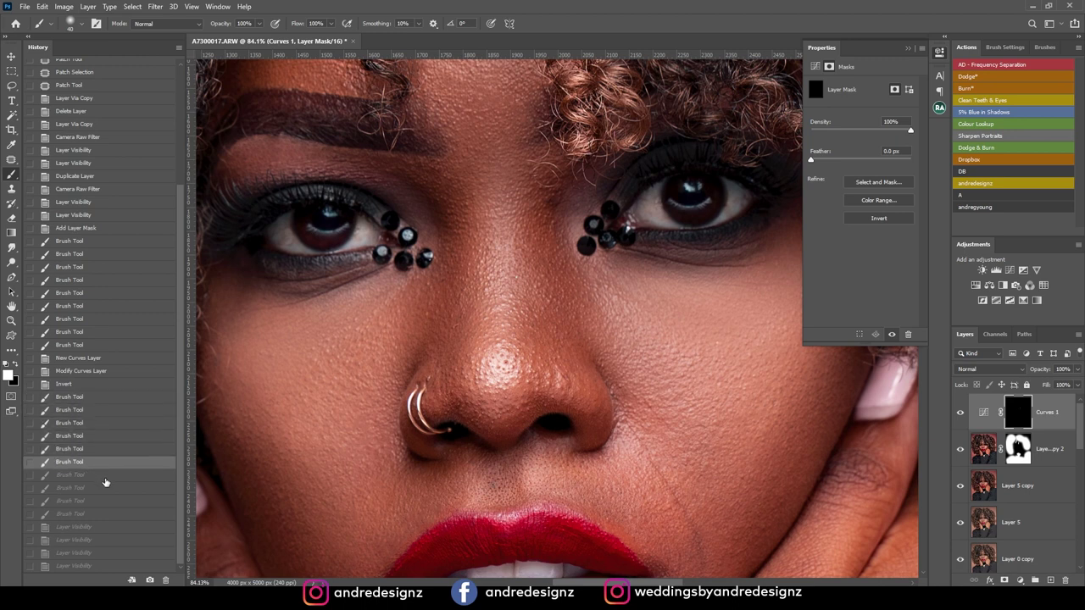
left_click(105, 477)
left_click(106, 466)
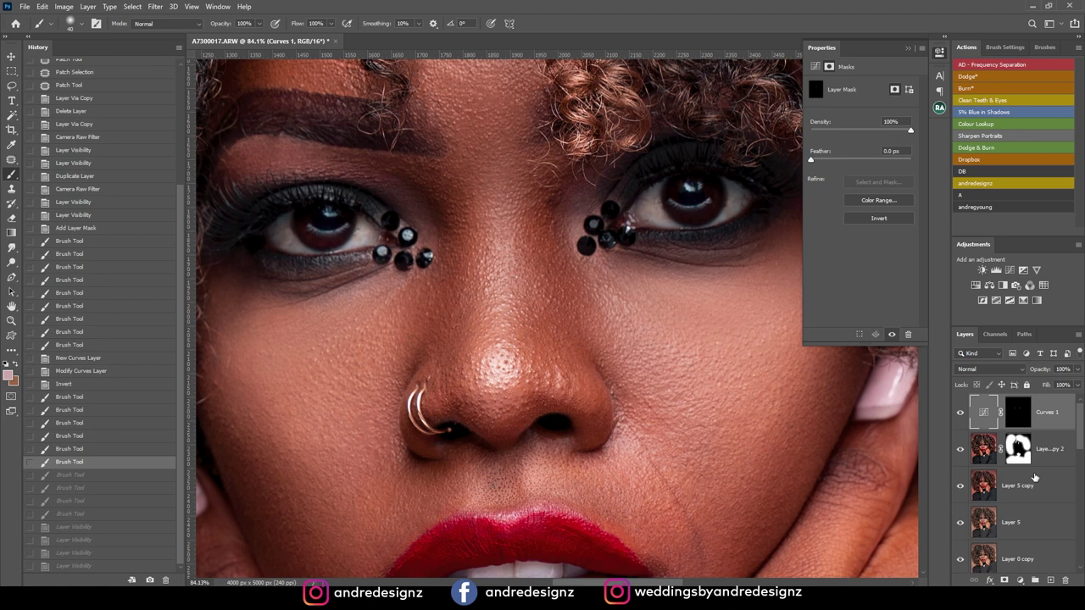
Step: Group Curves 1, Layer 5 copy 2 and Layer 5 copy, and toggle the group's visibility to compare
left_click(1035, 486)
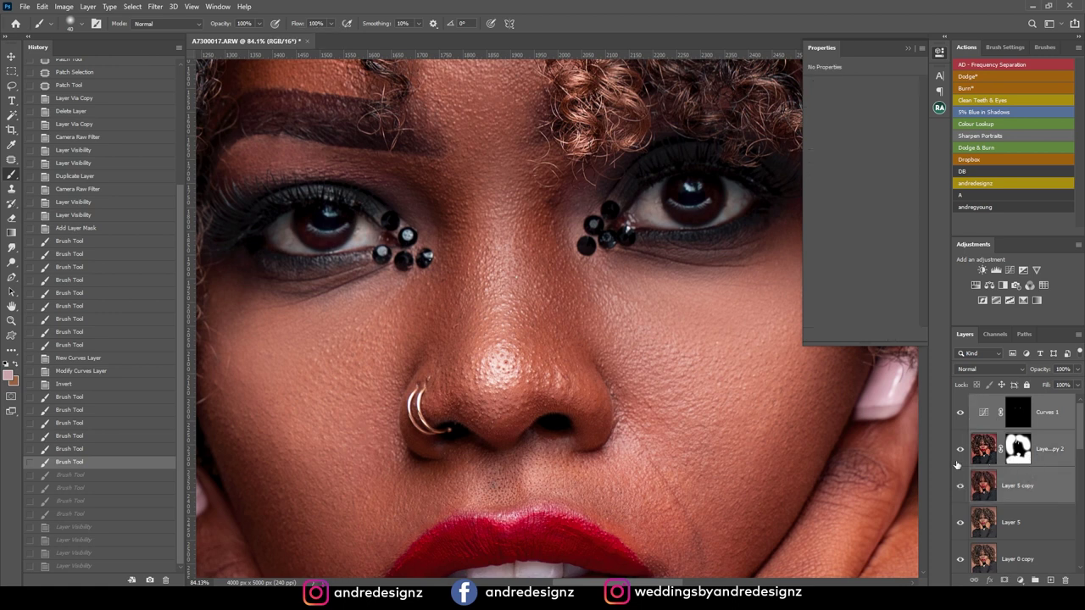
key("ctrl+g")
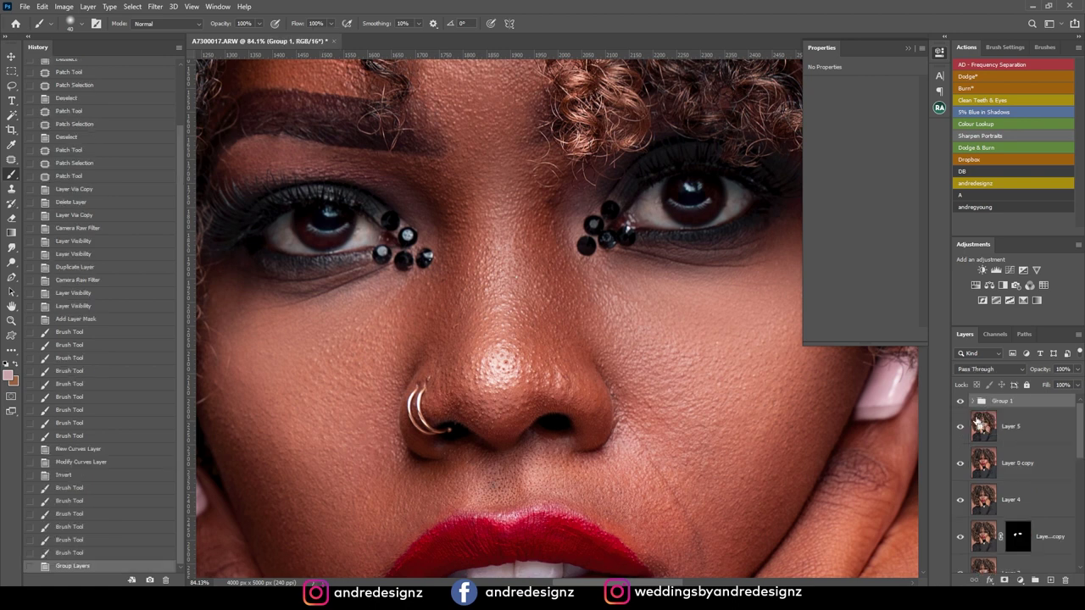
left_click(960, 404)
left_click(961, 404)
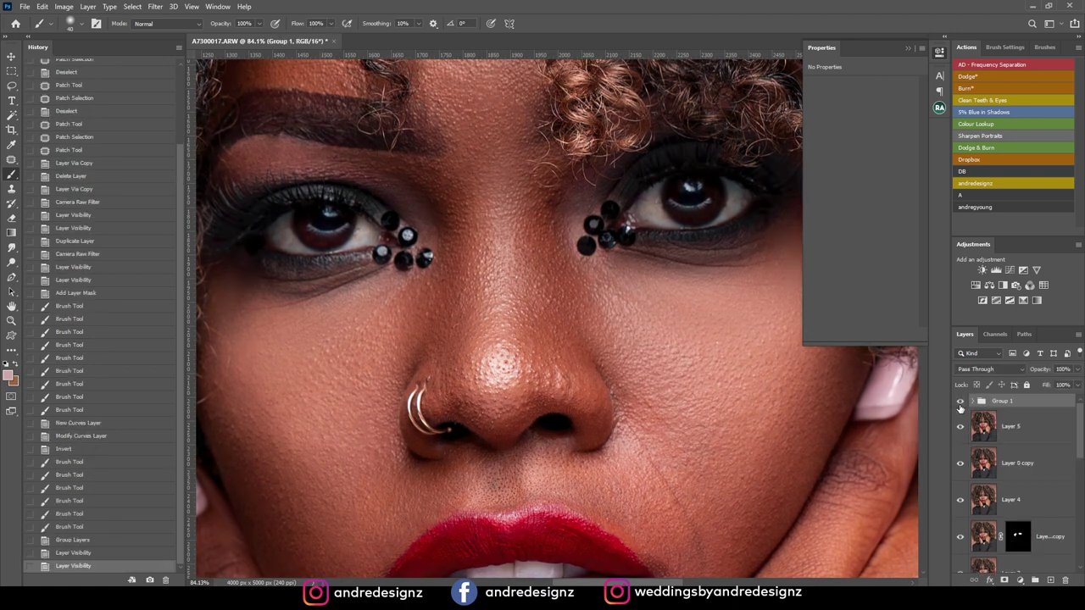
left_click(960, 403)
left_click(961, 404)
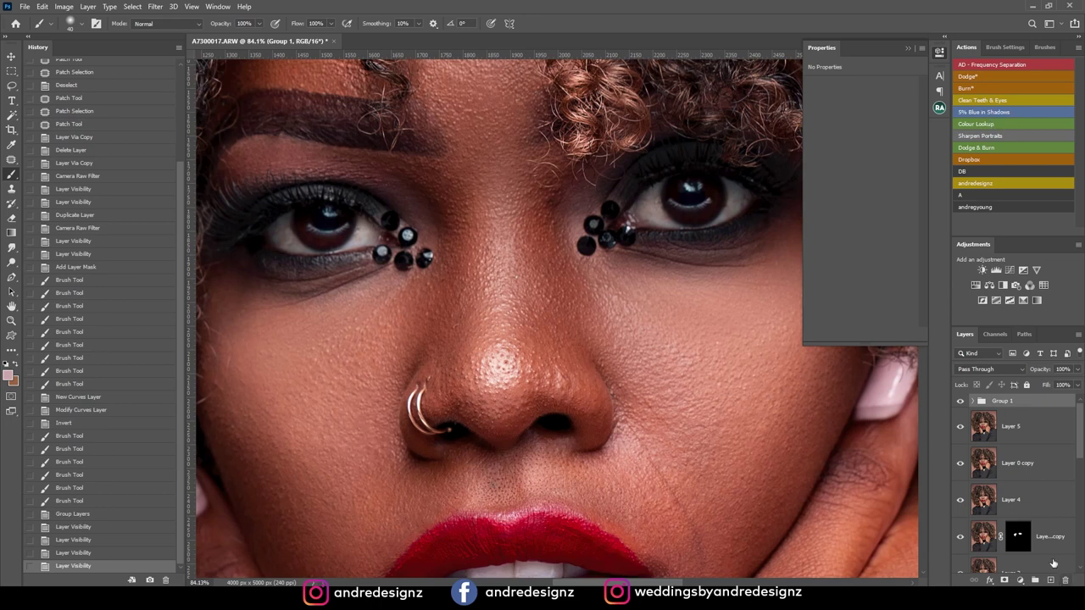
Step: Delete the existing Clean Teeth & Eyes group above Layer 1 and run the Clean Teeth & Eyes action again
scroll(1051, 551, "down", 8)
left_click(1051, 479)
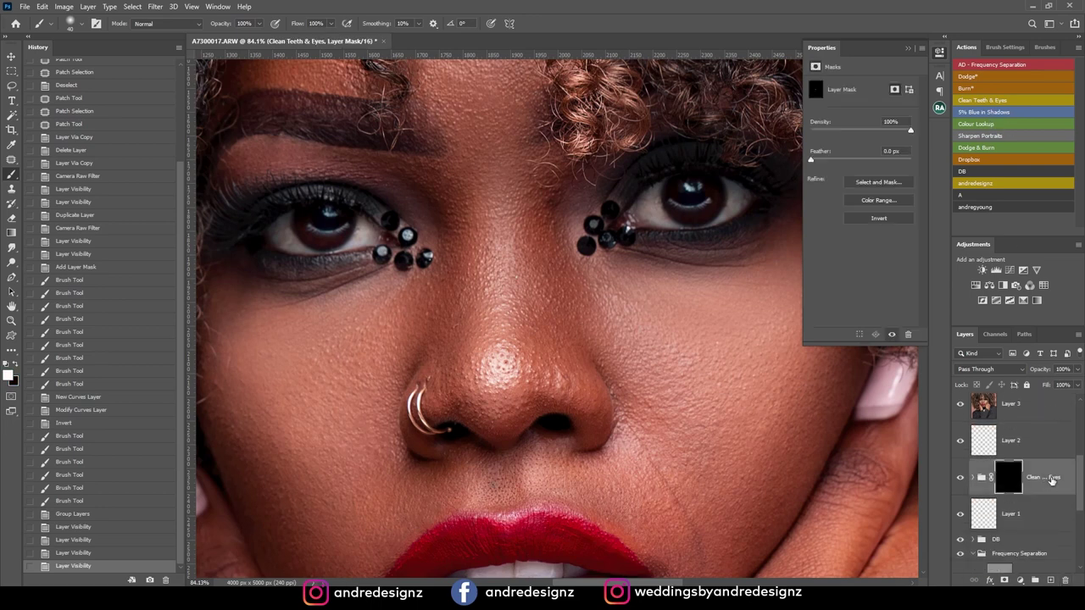
key("Delete")
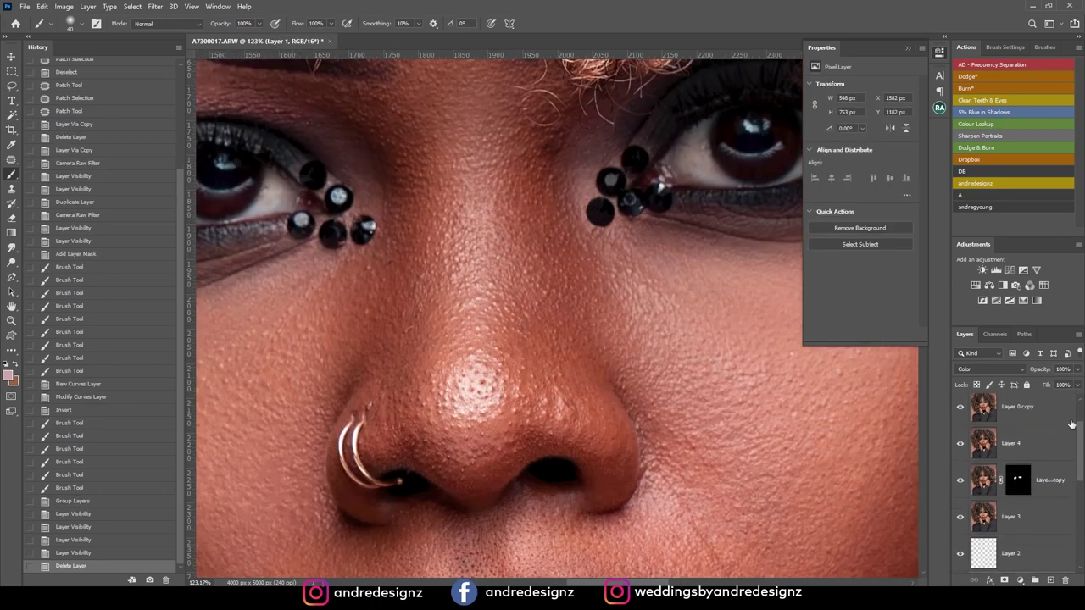
scroll(1068, 436, "up", 2)
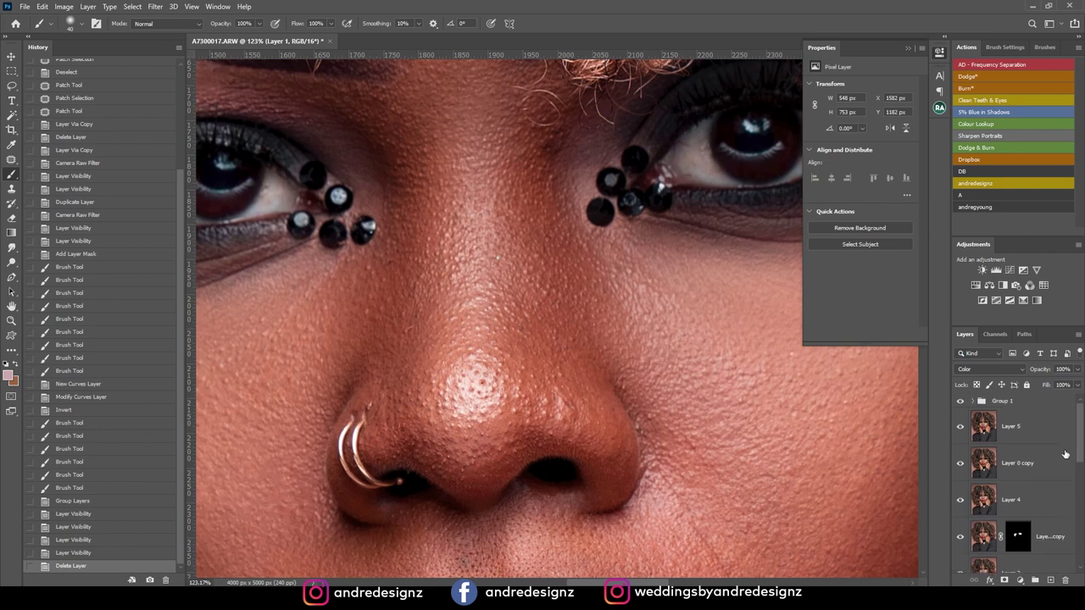
left_click(983, 100)
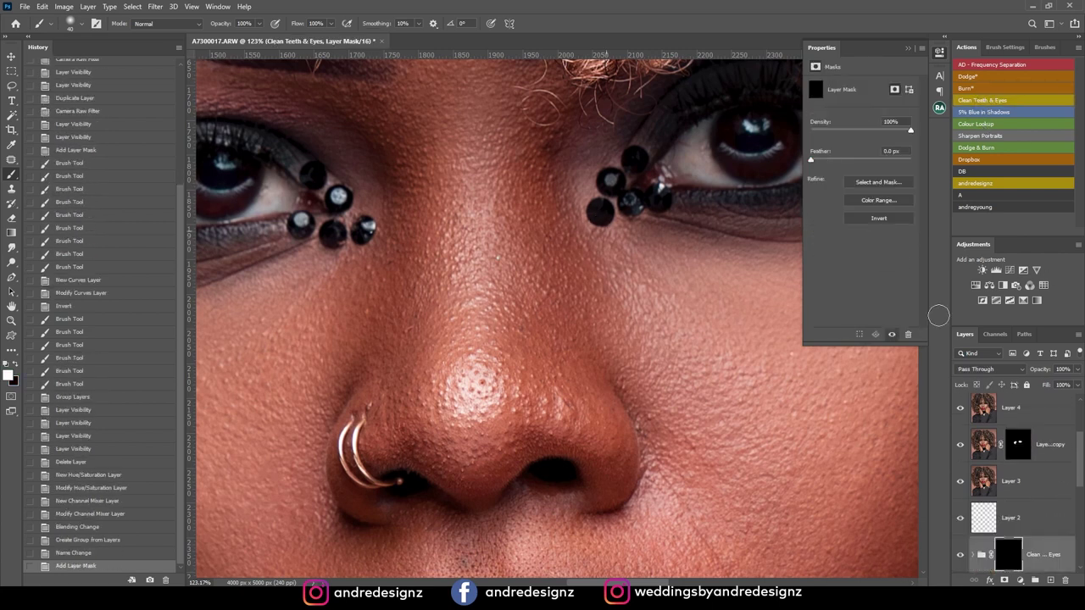
Step: Paint white at 45% flow on the Clean Teeth & Eyes mask over the outer eye white, and bring the group to the front
left_click_drag(410, 194, 580, 279)
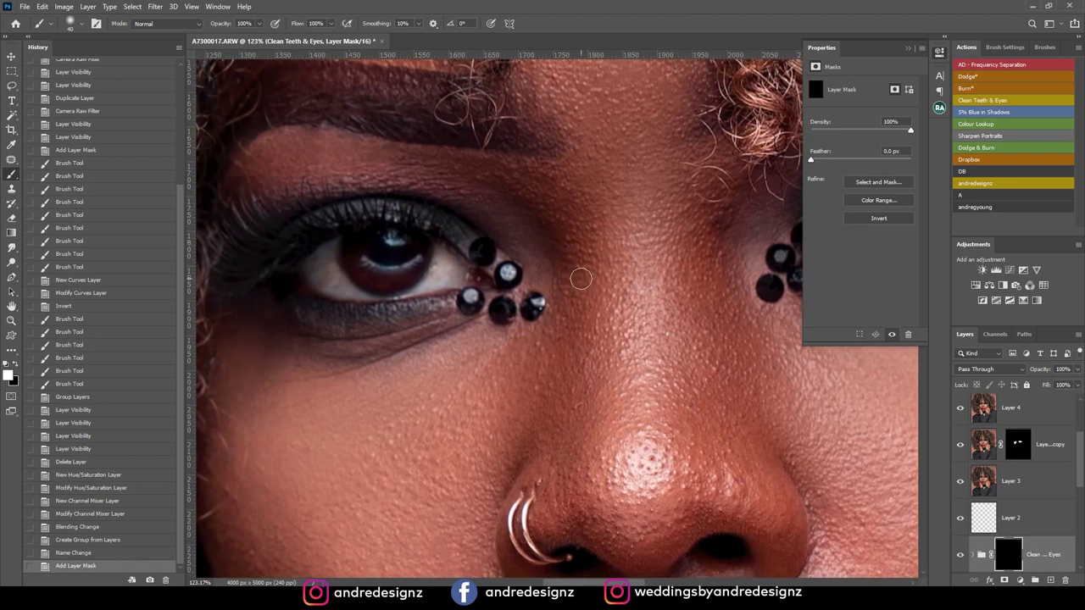
left_click(330, 24)
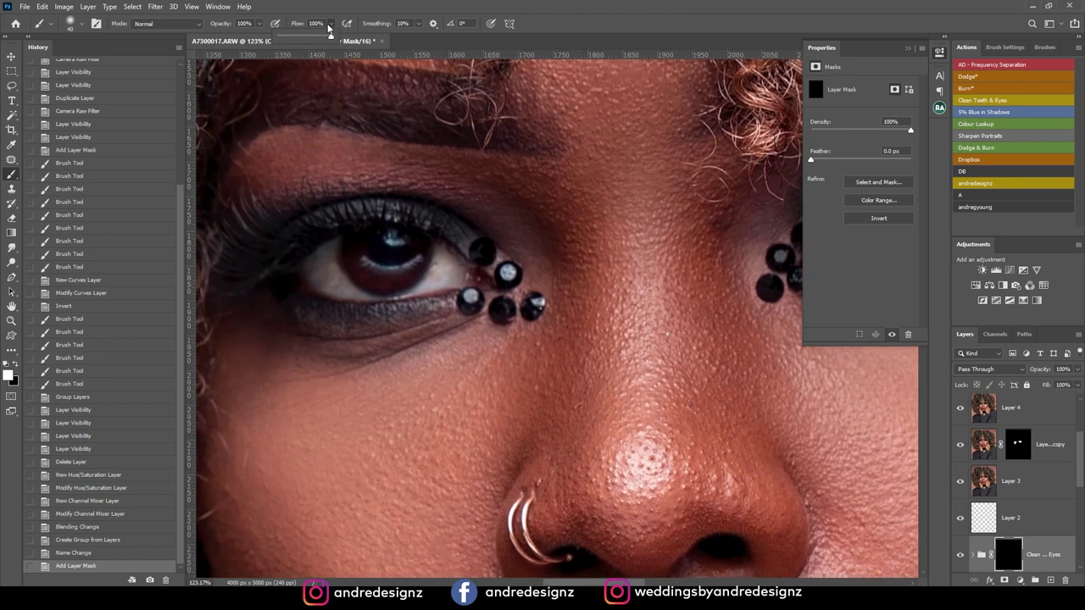
left_click_drag(333, 40, 307, 39)
left_click(337, 283)
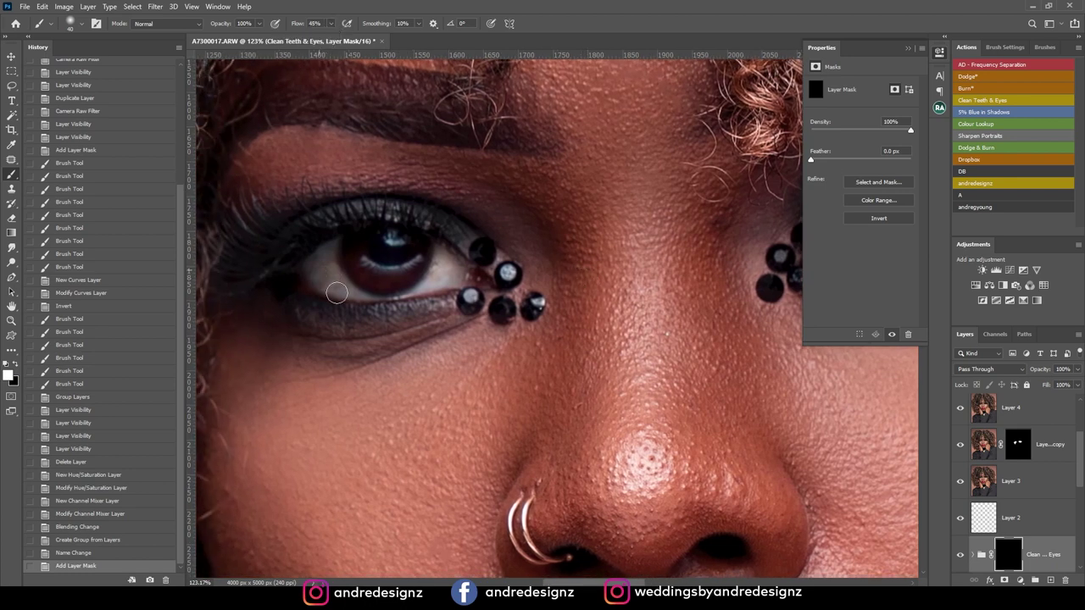
left_click_drag(324, 272, 332, 277)
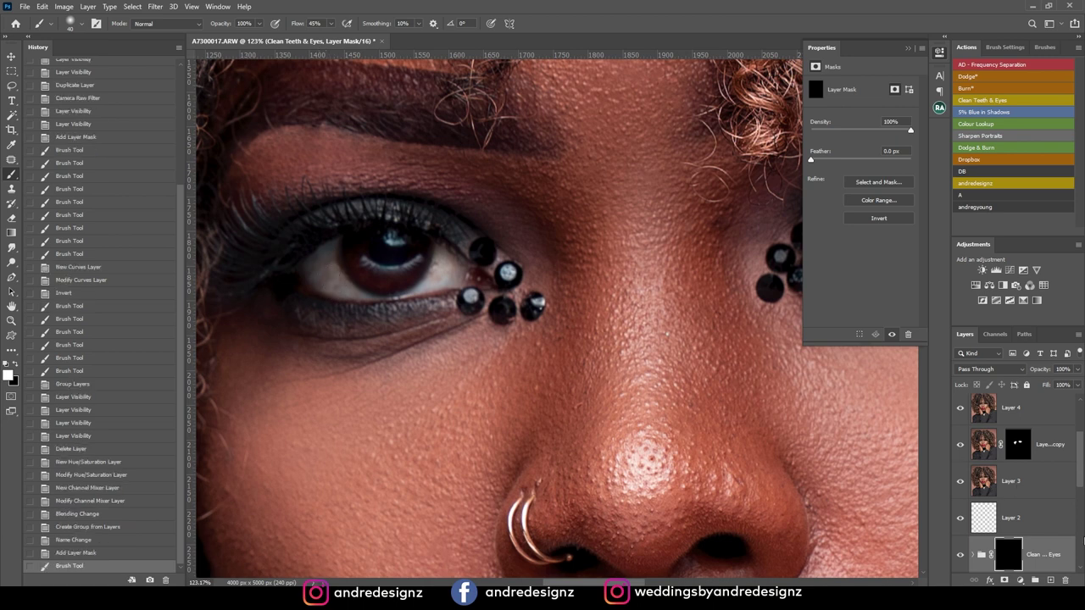
key("ctrl+shift+bracketright")
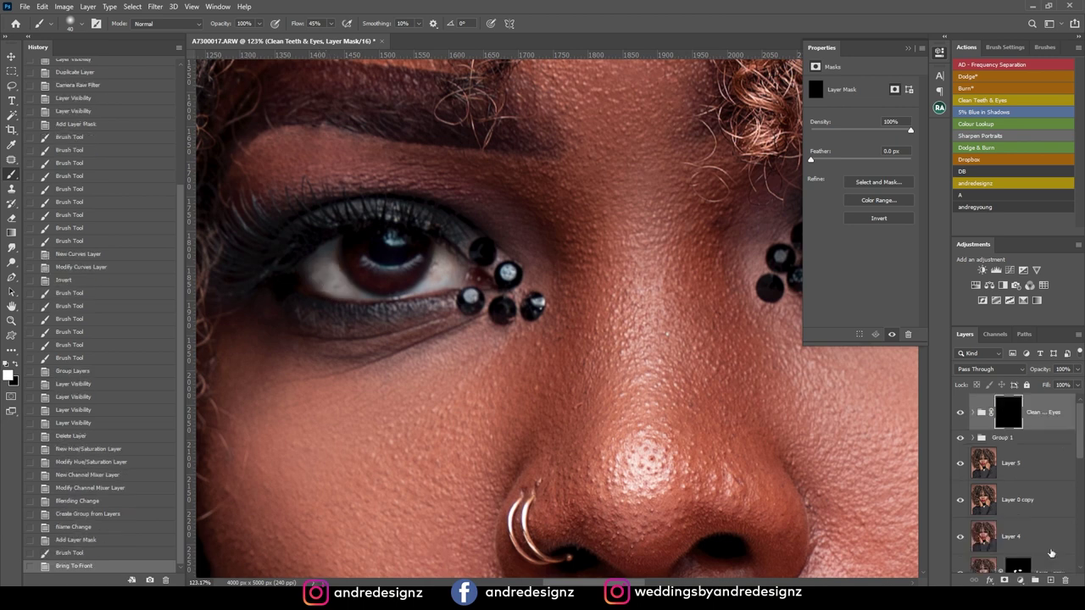
Step: Paint white on the Clean Teeth & Eyes mask over the whites of both eyes, on each side of the irises
mouse_move(328, 271)
left_mouse_down()
mouse_move(328, 261)
mouse_move(343, 286)
left_mouse_up()
mouse_move(444, 282)
left_mouse_down()
mouse_move(439, 273)
mouse_move(457, 285)
left_mouse_up()
mouse_move(561, 247)
left_mouse_down()
mouse_move(234, 205)
mouse_move(243, 198)
left_mouse_up()
left_click(546, 186)
mouse_move(675, 170)
left_mouse_down()
mouse_move(685, 160)
mouse_move(676, 176)
left_mouse_up()
left_click(668, 185)
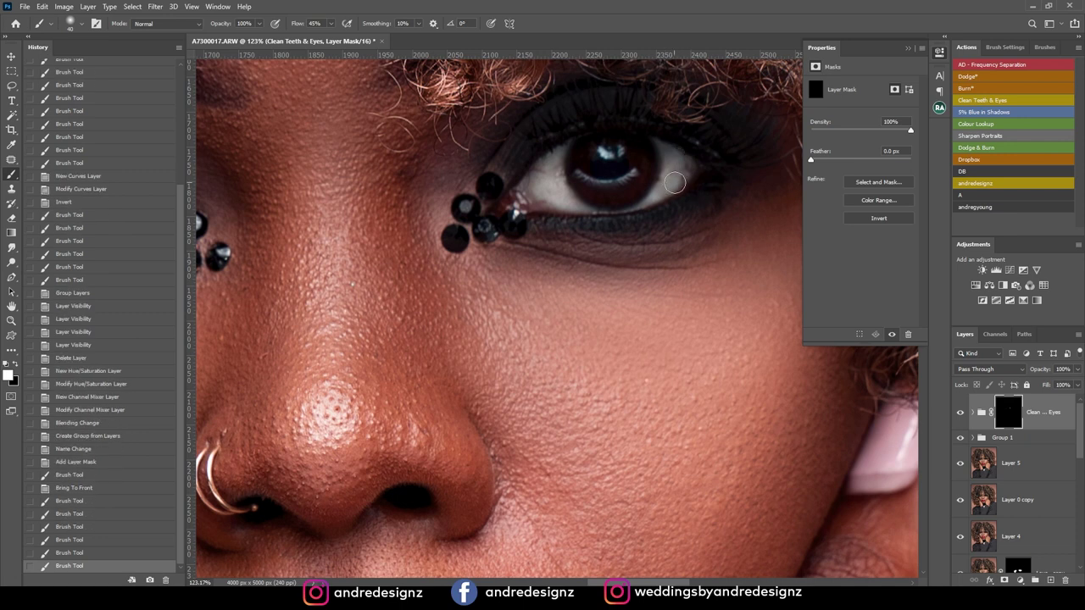
left_click_drag(543, 175, 516, 215)
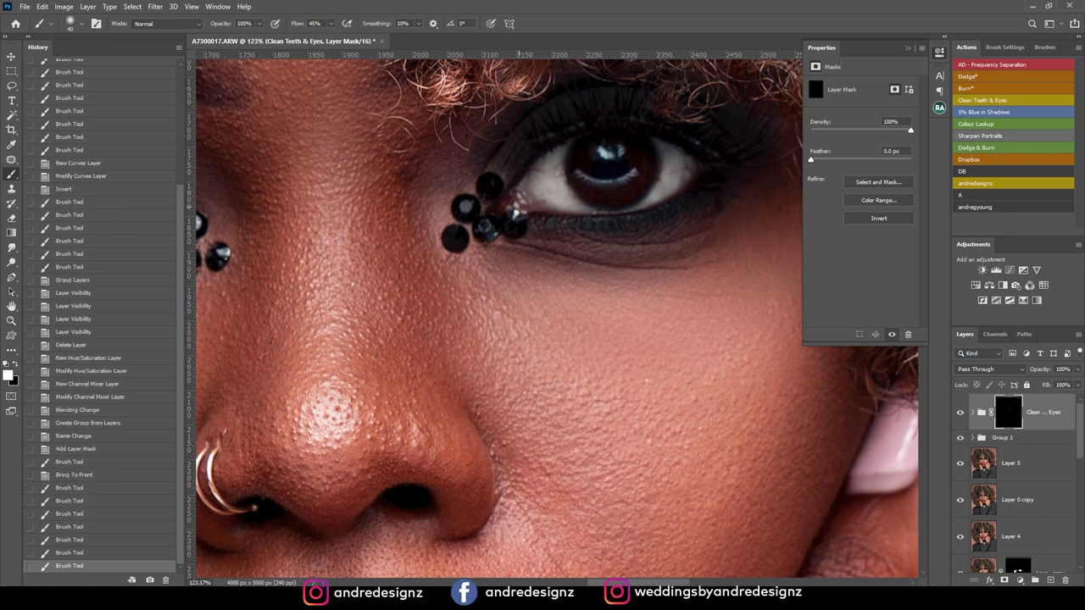
Step: Duplicate the layered document as A7300017 copy, dock it as a tab and collapse the layer mask properties
key("ctrl+0")
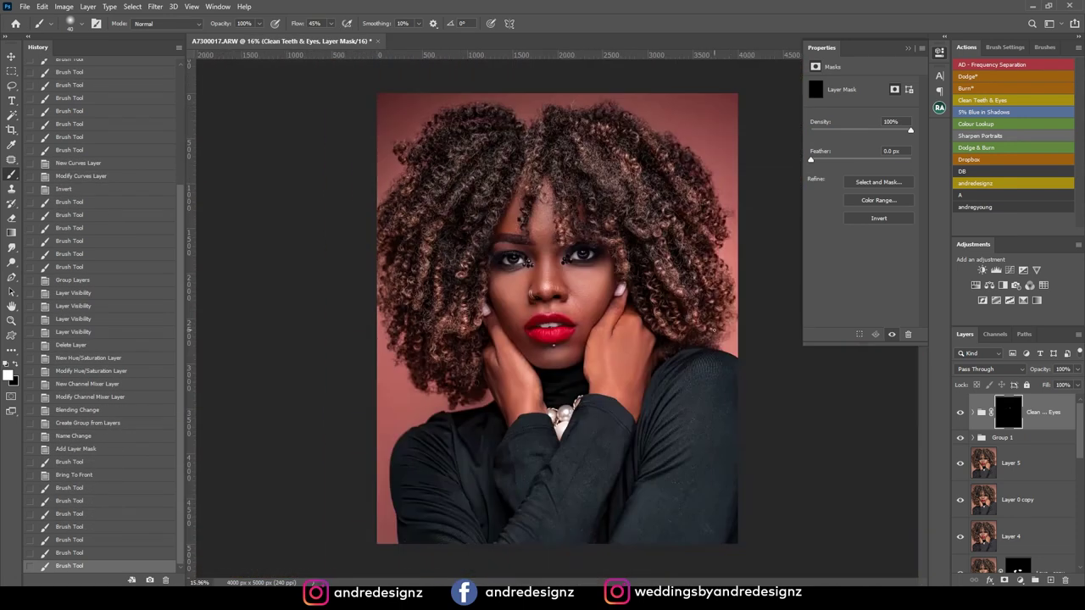
scroll(612, 322, "up", 1)
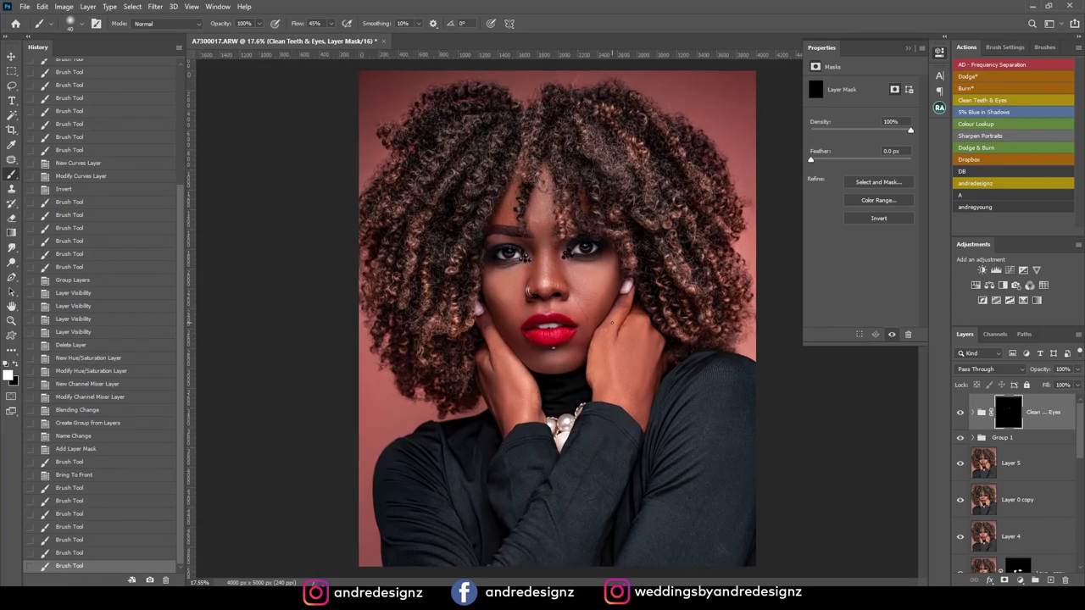
scroll(496, 344, "up", 15)
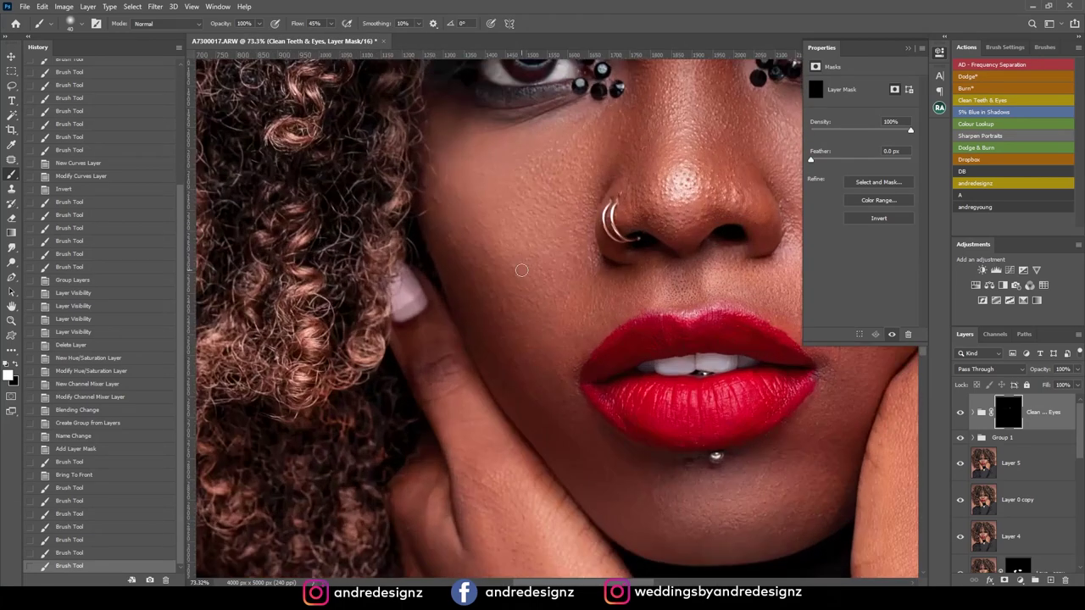
scroll(522, 293, "down", 6)
scroll(522, 293, "down", 14)
scroll(522, 301, "up", 4)
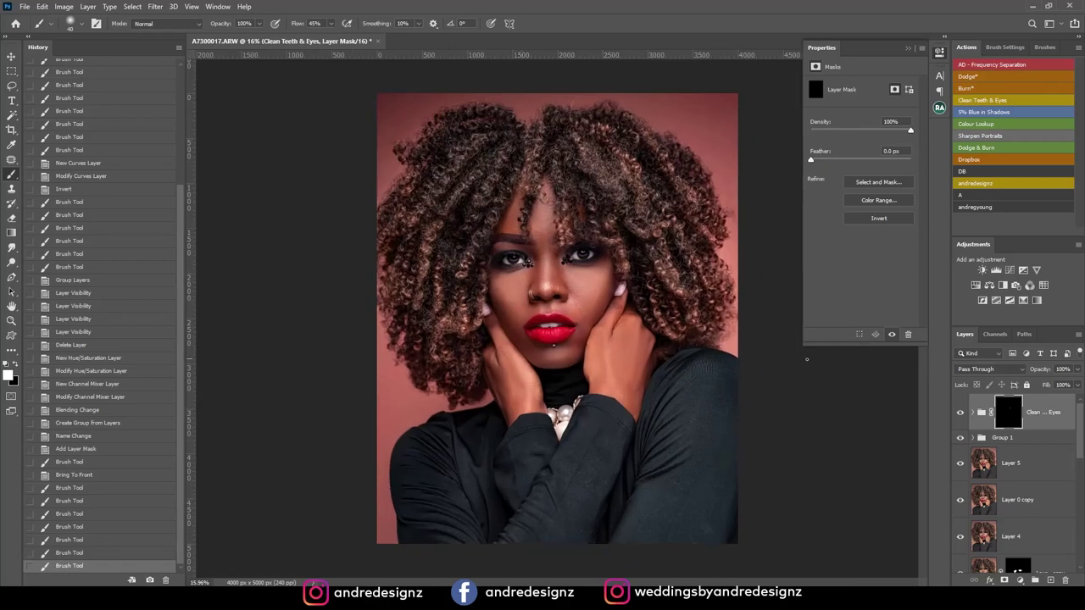
left_click_drag(362, 43, 375, 72)
right_click(376, 73)
left_click(399, 80)
left_click(631, 185)
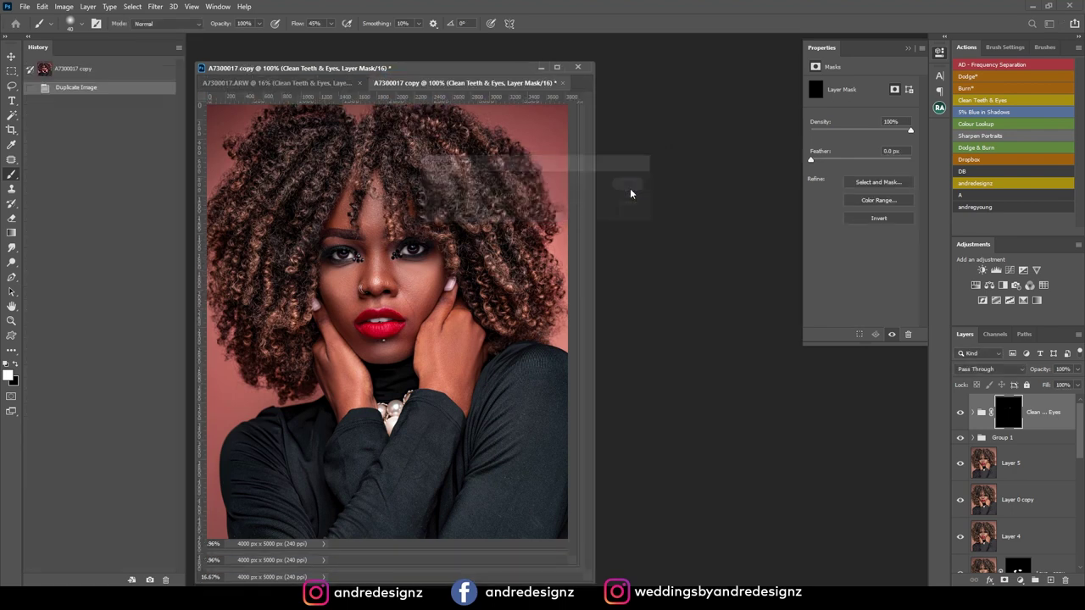
left_click_drag(457, 71, 473, 44)
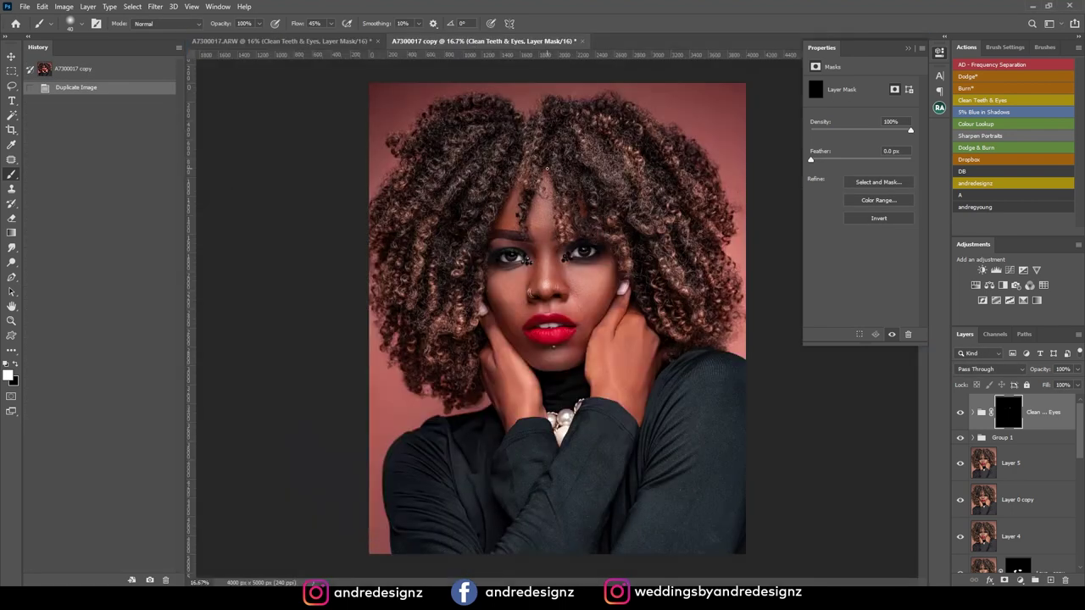
left_click(909, 51)
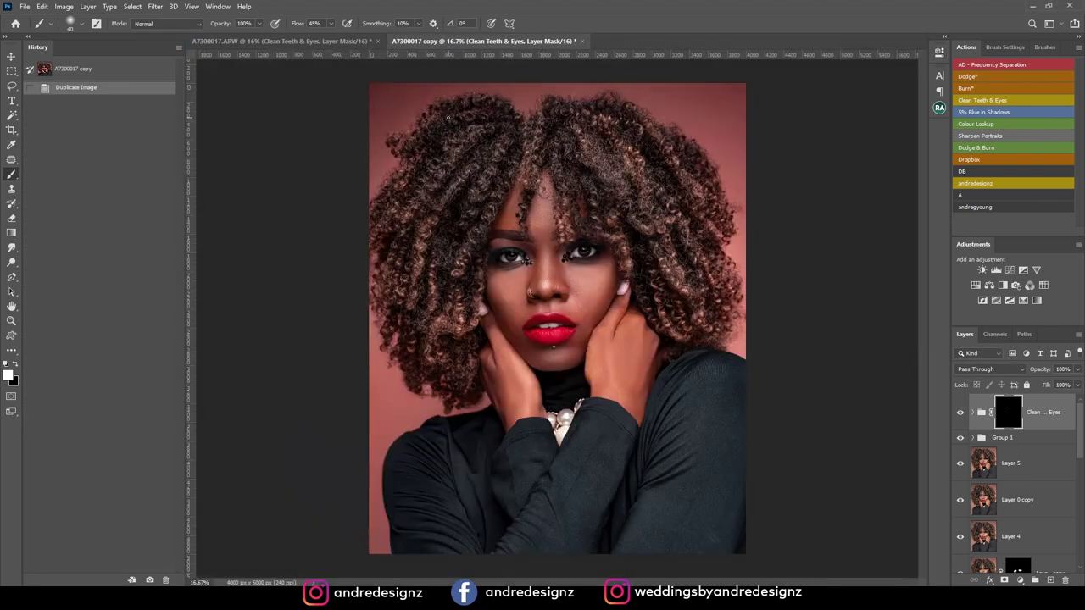
Step: Switch to the original A7300017.ARW document and show only its Background layer
left_click(307, 39)
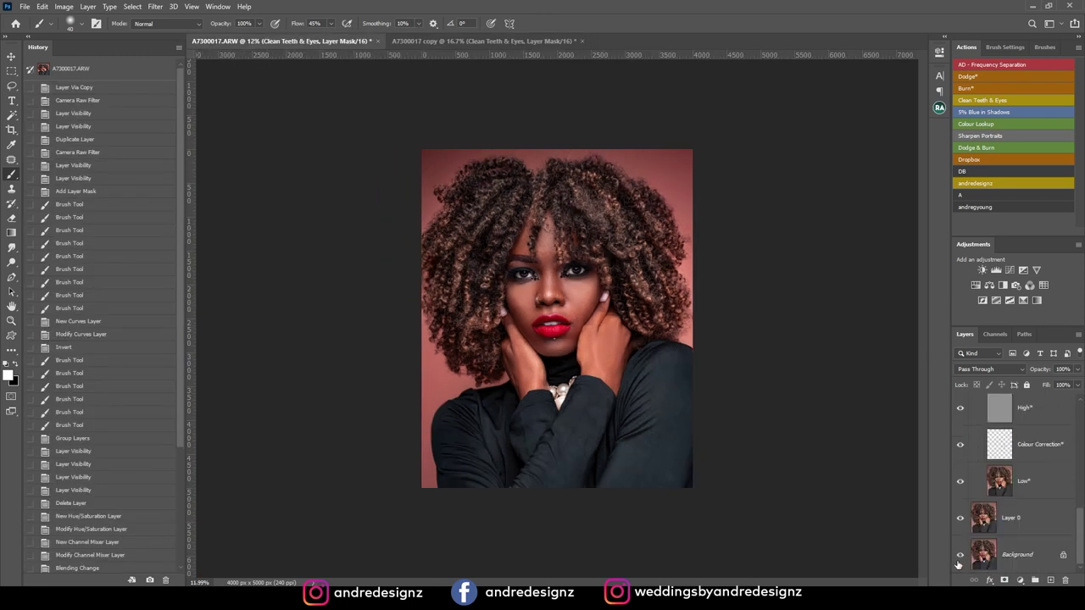
left_click(961, 555, "alt")
scroll(642, 293, "up", 4)
Step: Arrange the two documents 2-up Vertical to compare the unedited original with the retouched copy
left_click(218, 6)
mouse_move(233, 19)
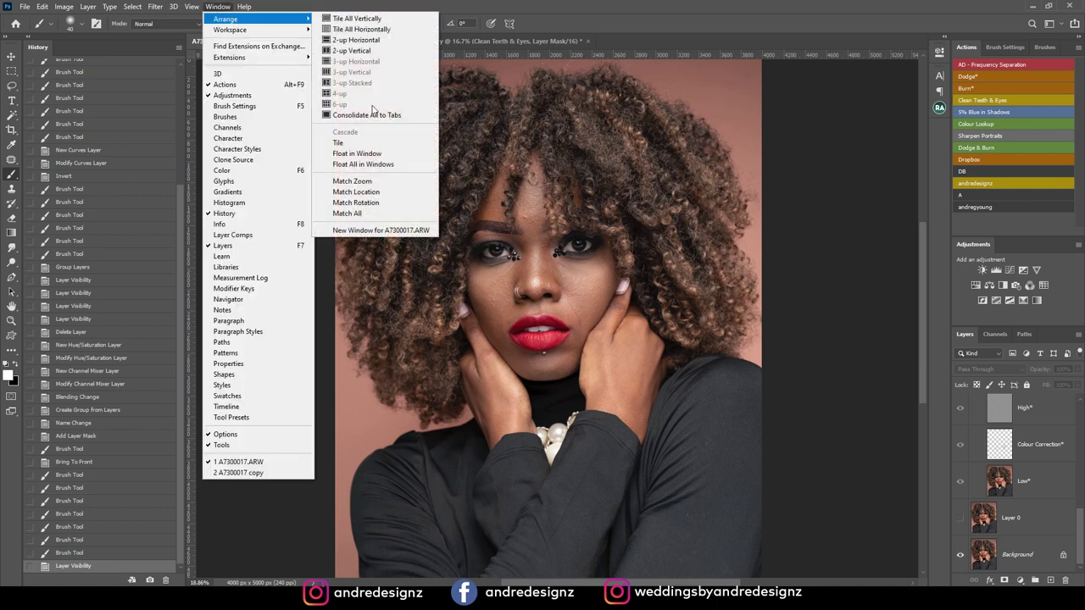
left_click(377, 53)
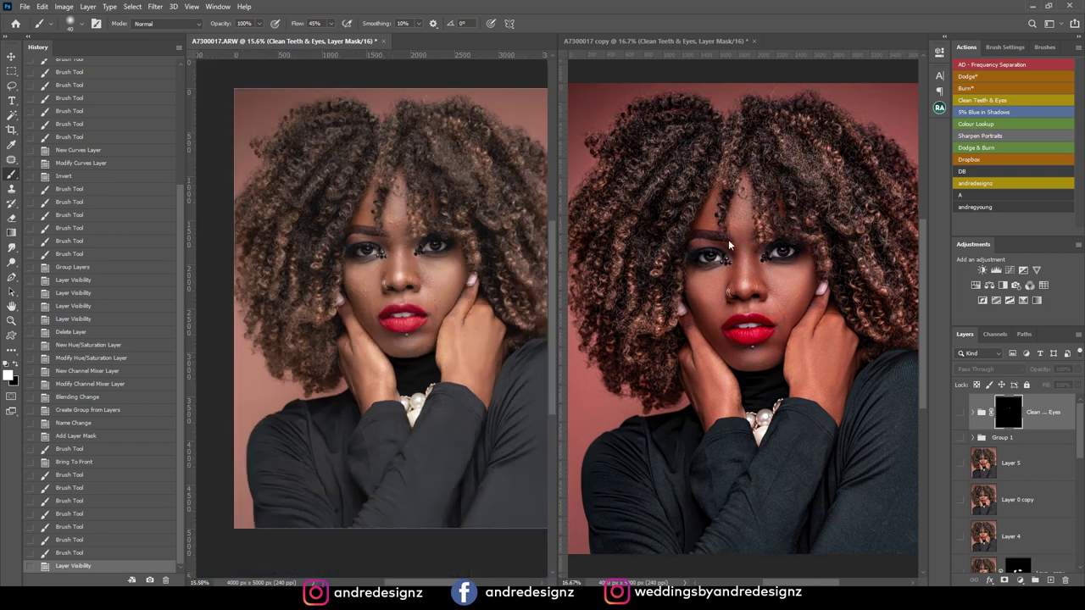
left_click(729, 245)
scroll(727, 244, "down", 3)
scroll(722, 243, "up", 2)
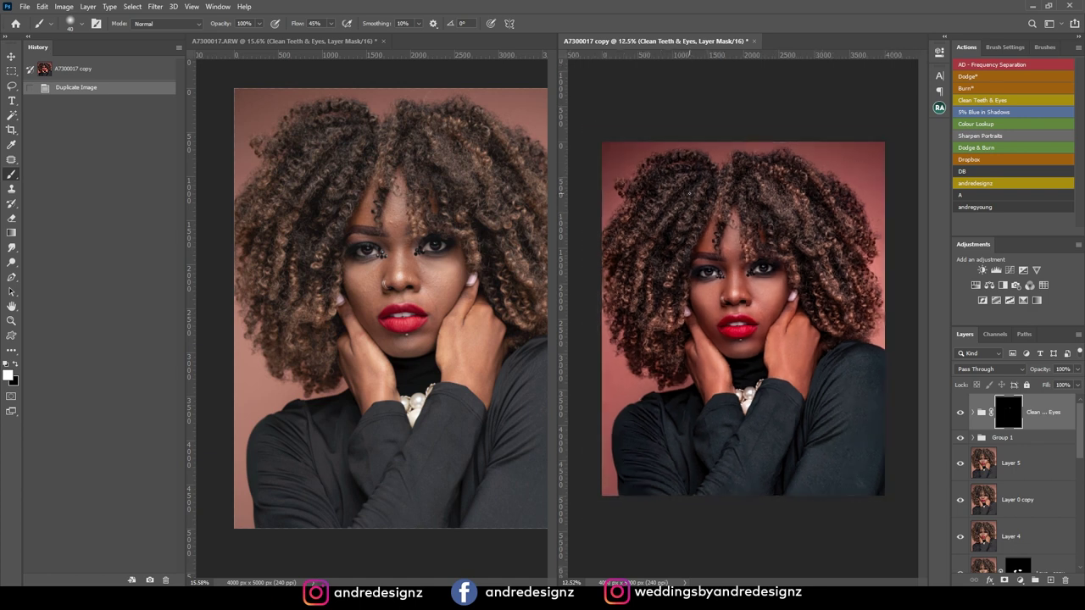
scroll(699, 197, "down", 1)
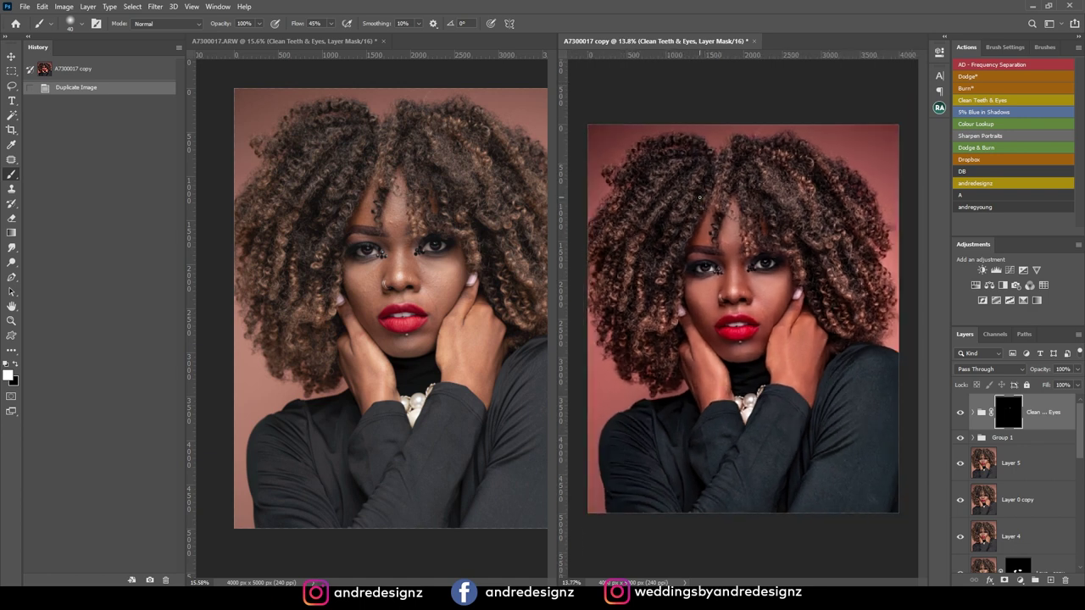